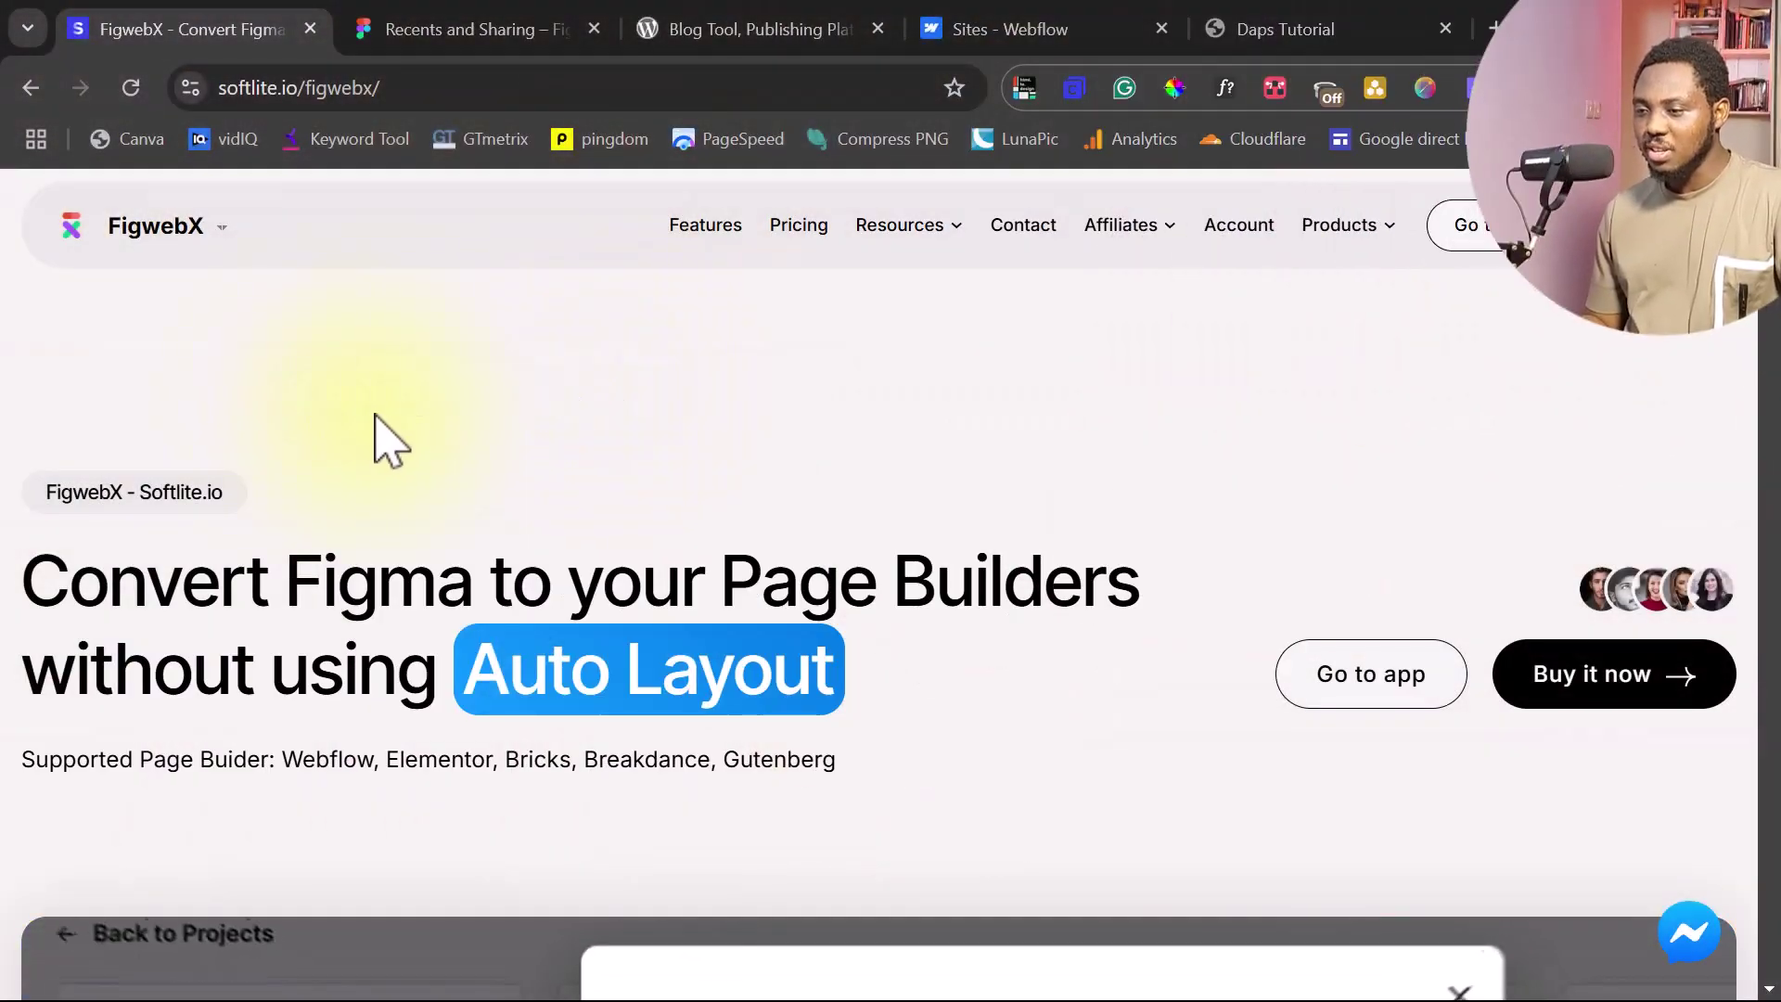
Examine the features, pricing plans and frequently asked questions on the FigwebX product page
scroll(390, 440, "down", 2)
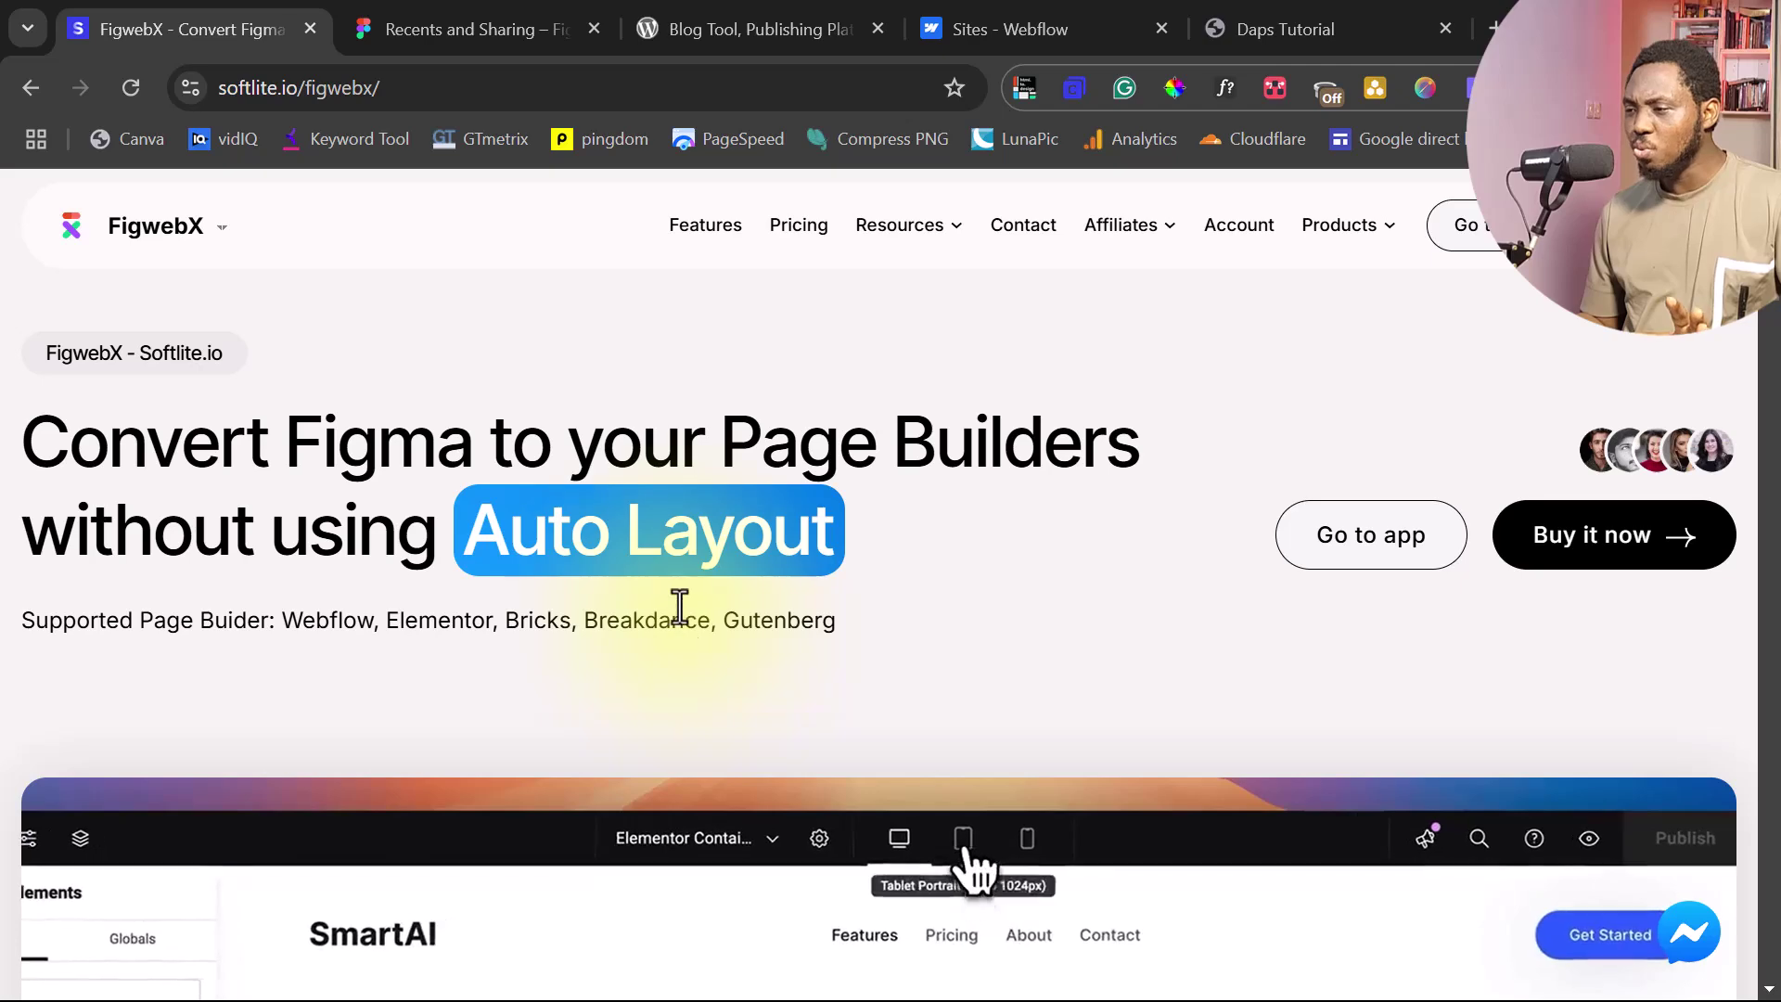
scroll(879, 559, "down", 2)
scroll(879, 559, "down", 10)
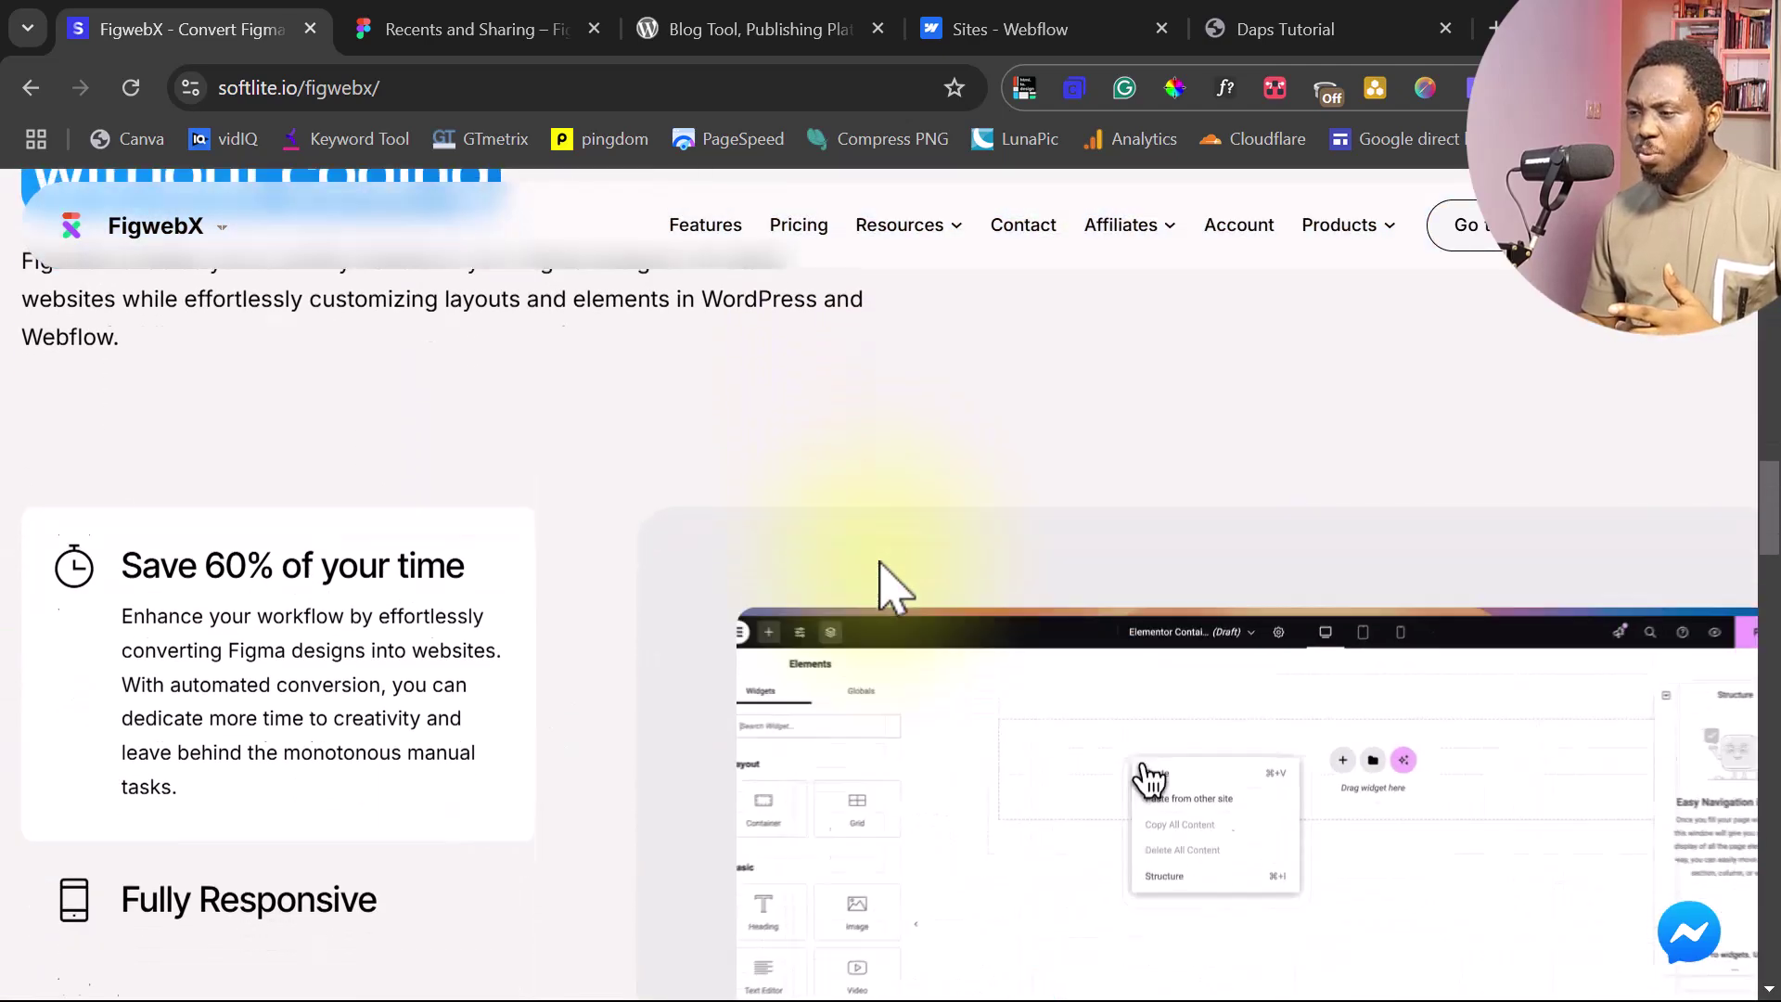
scroll(880, 559, "down", 8)
scroll(880, 561, "down", 6)
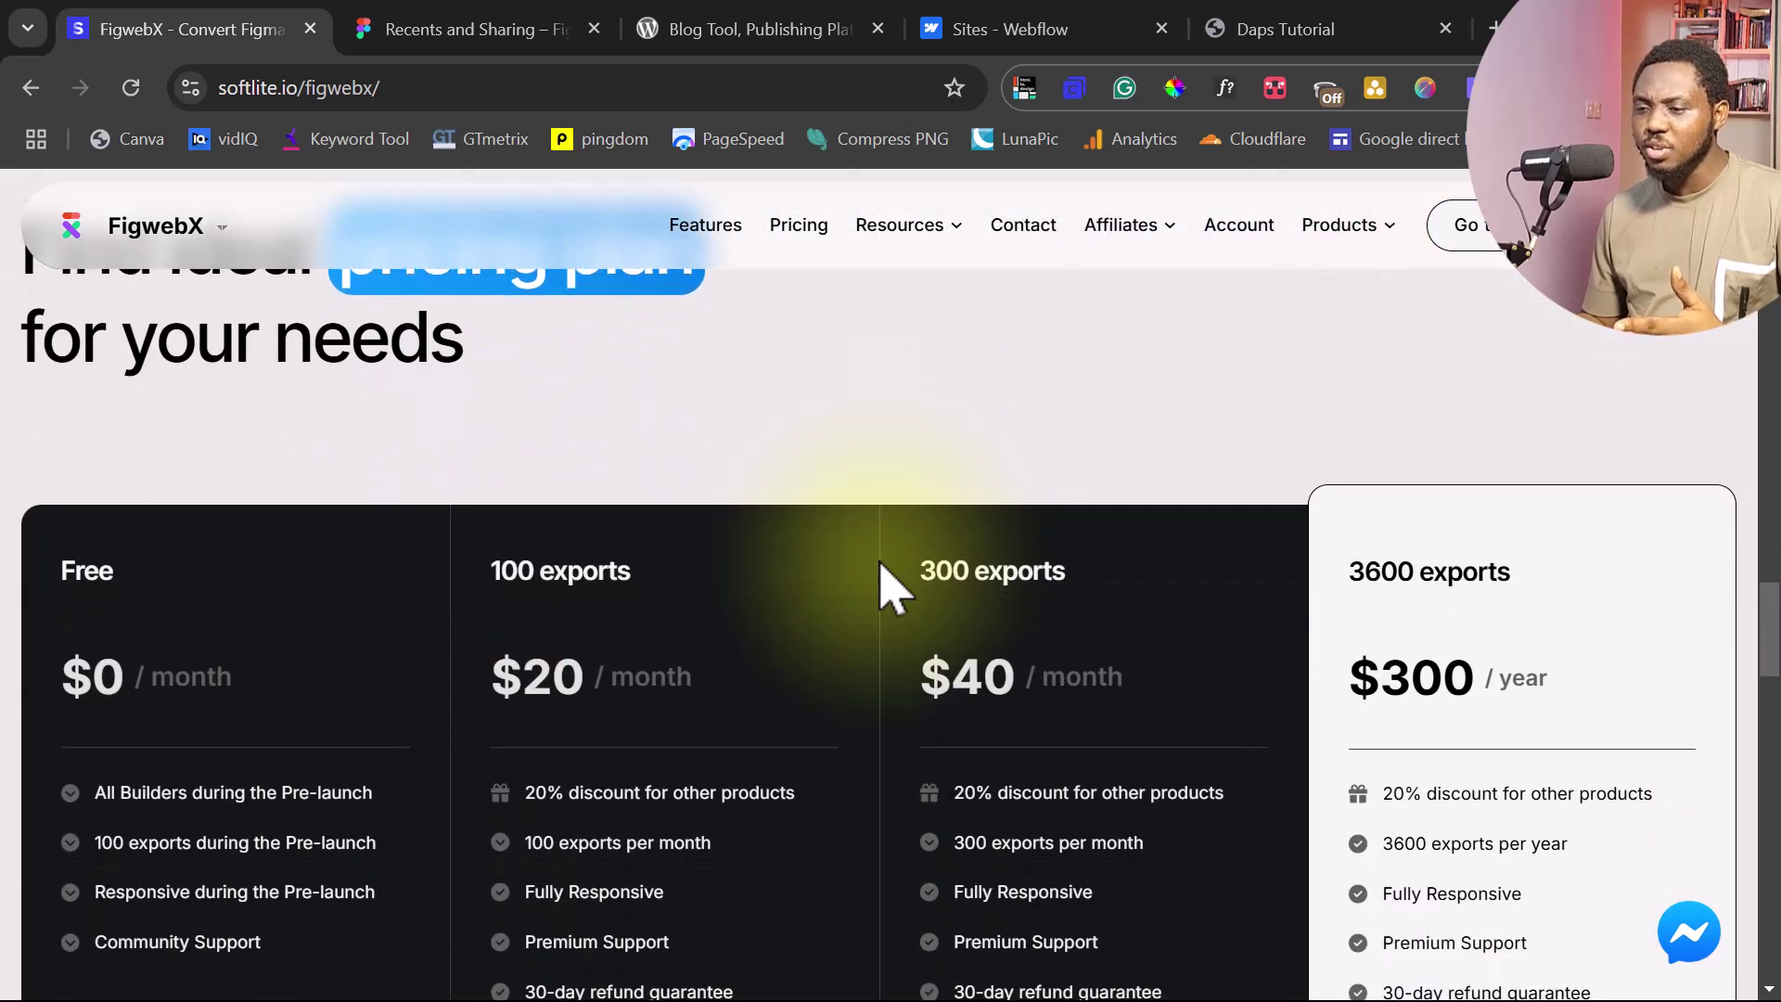
scroll(881, 575, "down", 2)
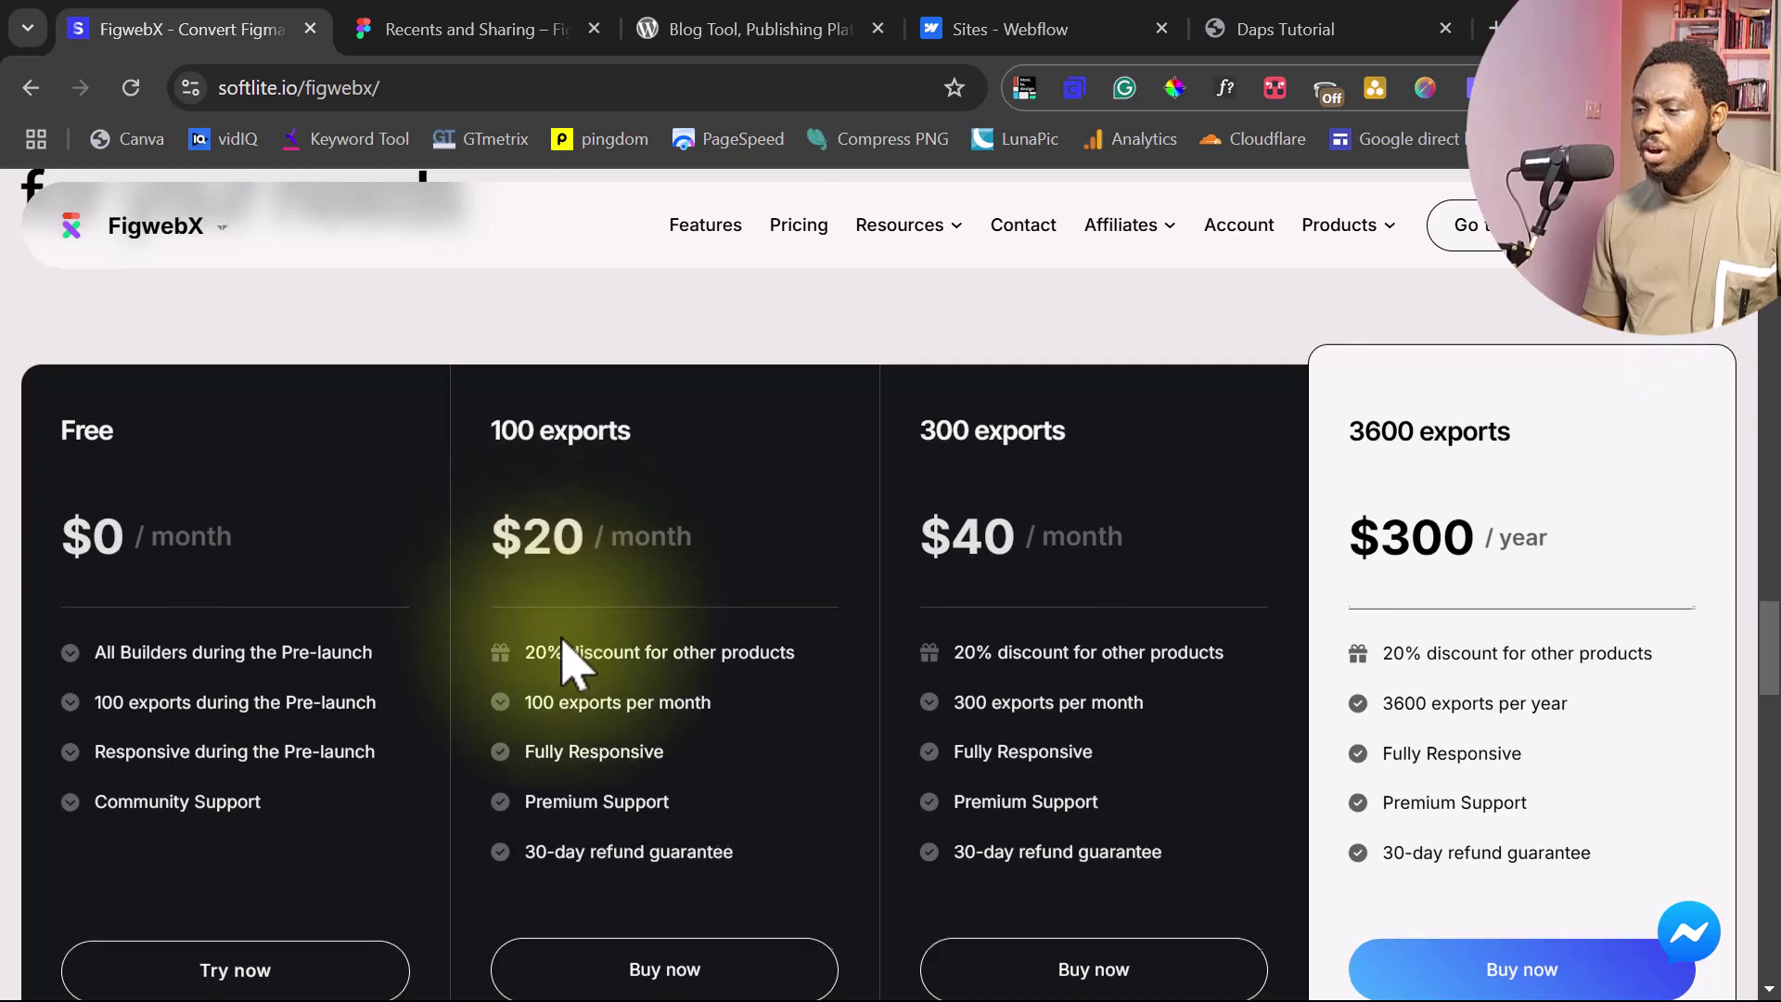
scroll(571, 654, "down", 2)
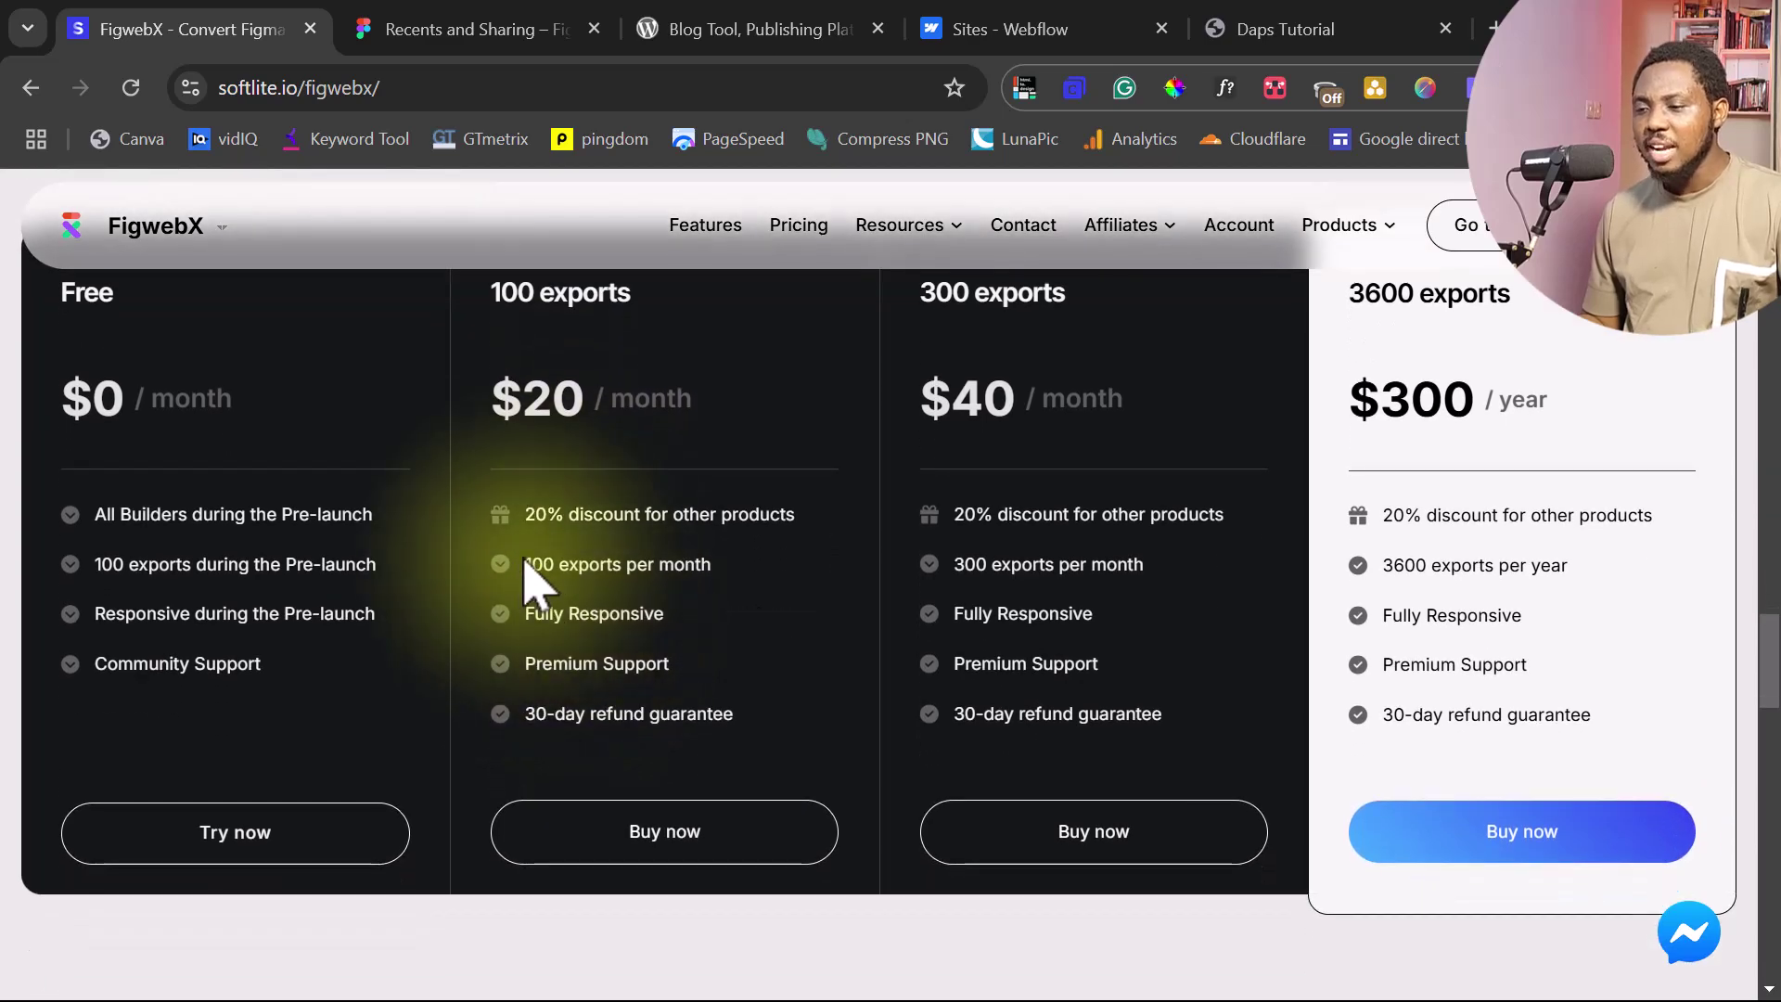
scroll(16, 529, "up", 2)
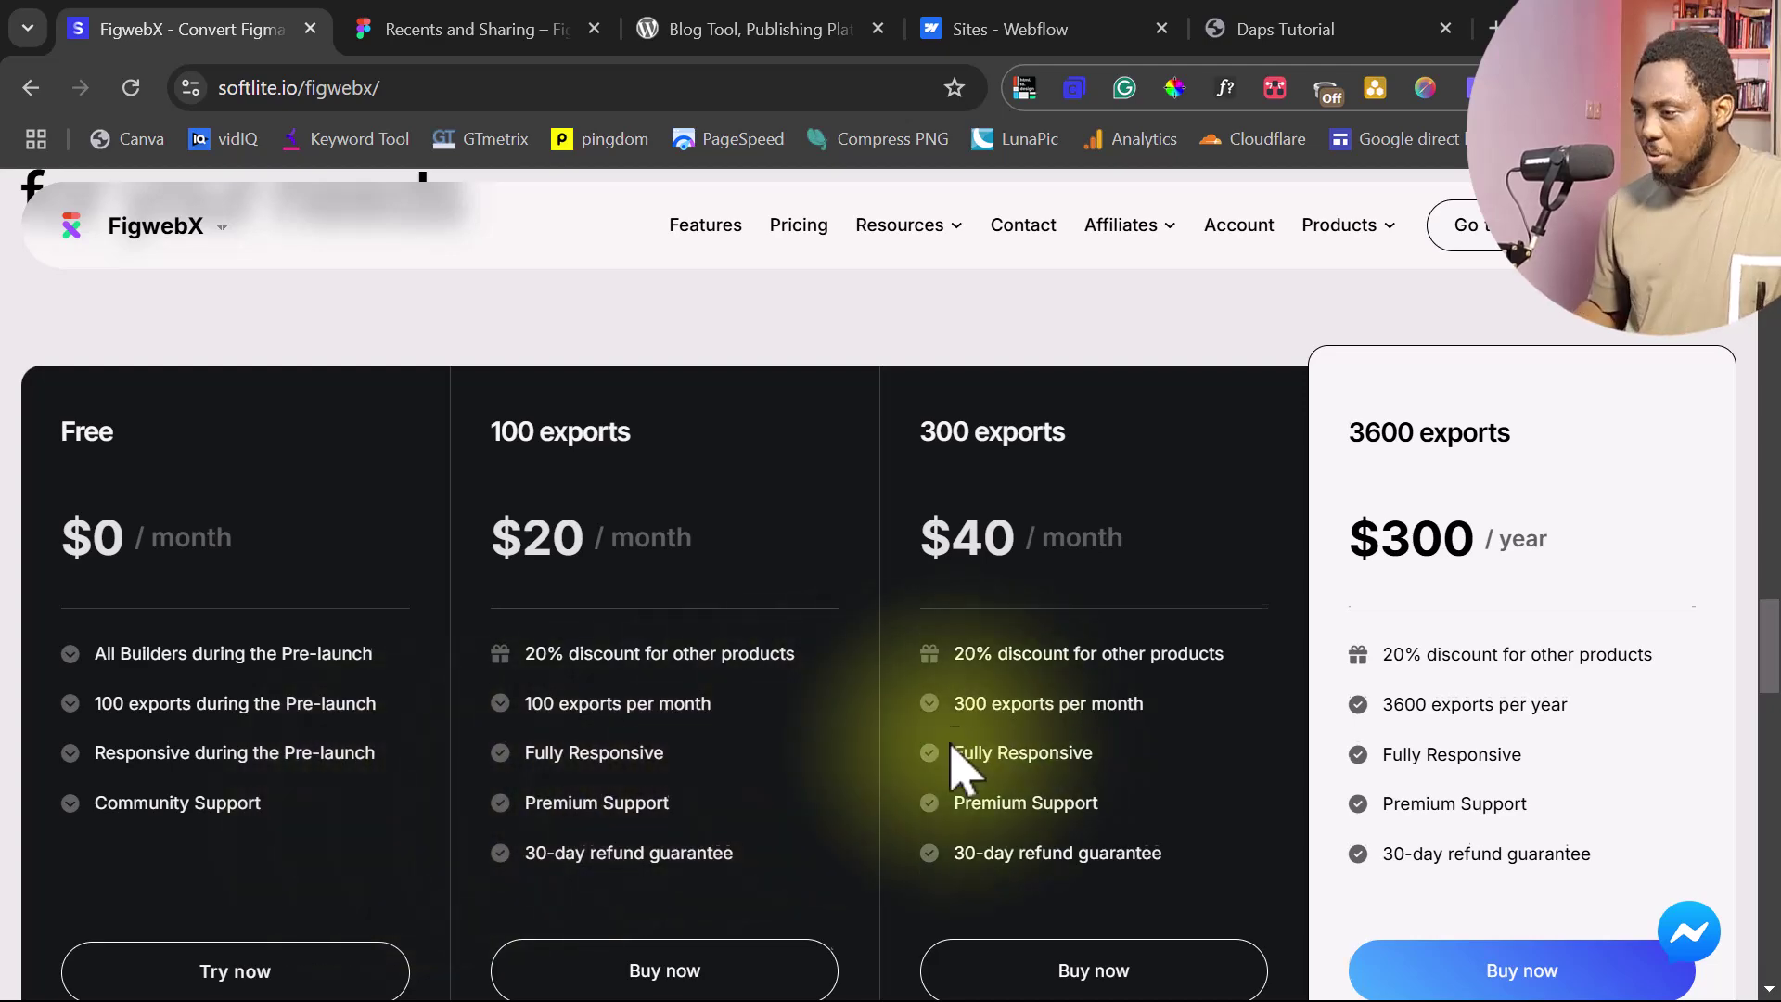
scroll(947, 765, "down", 6)
scroll(951, 770, "down", 5)
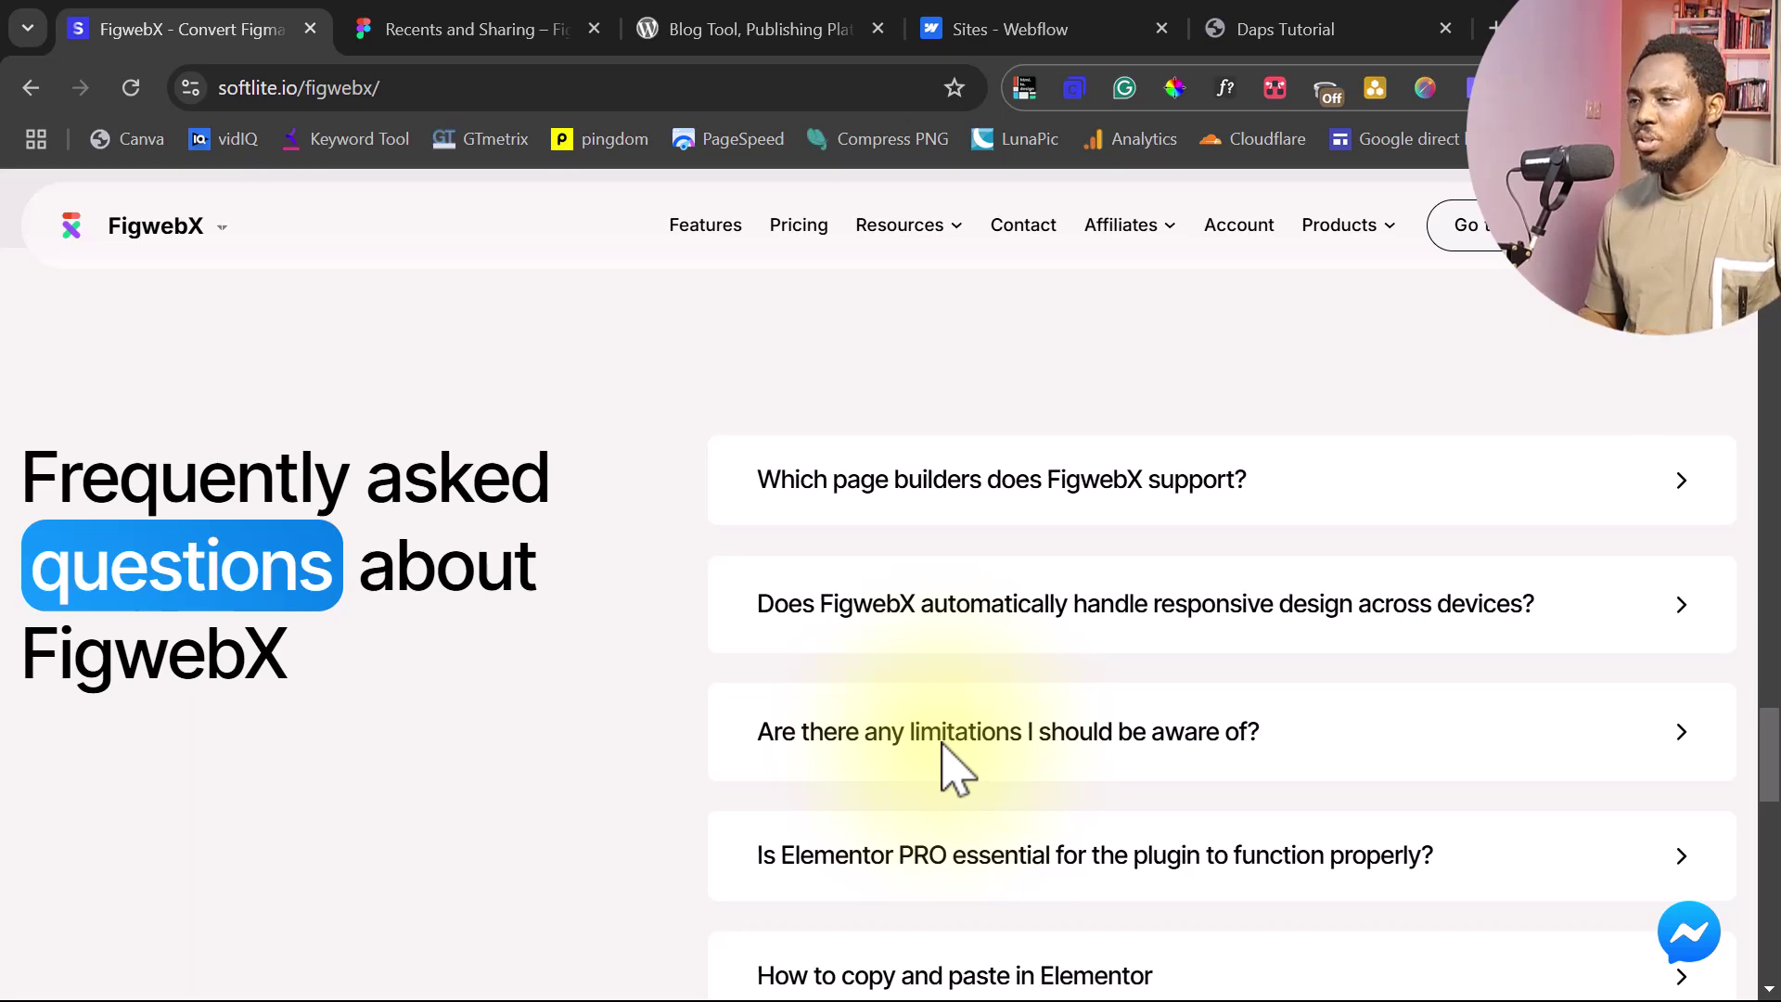
scroll(1215, 732, "up", 10)
scroll(1206, 729, "up", 8)
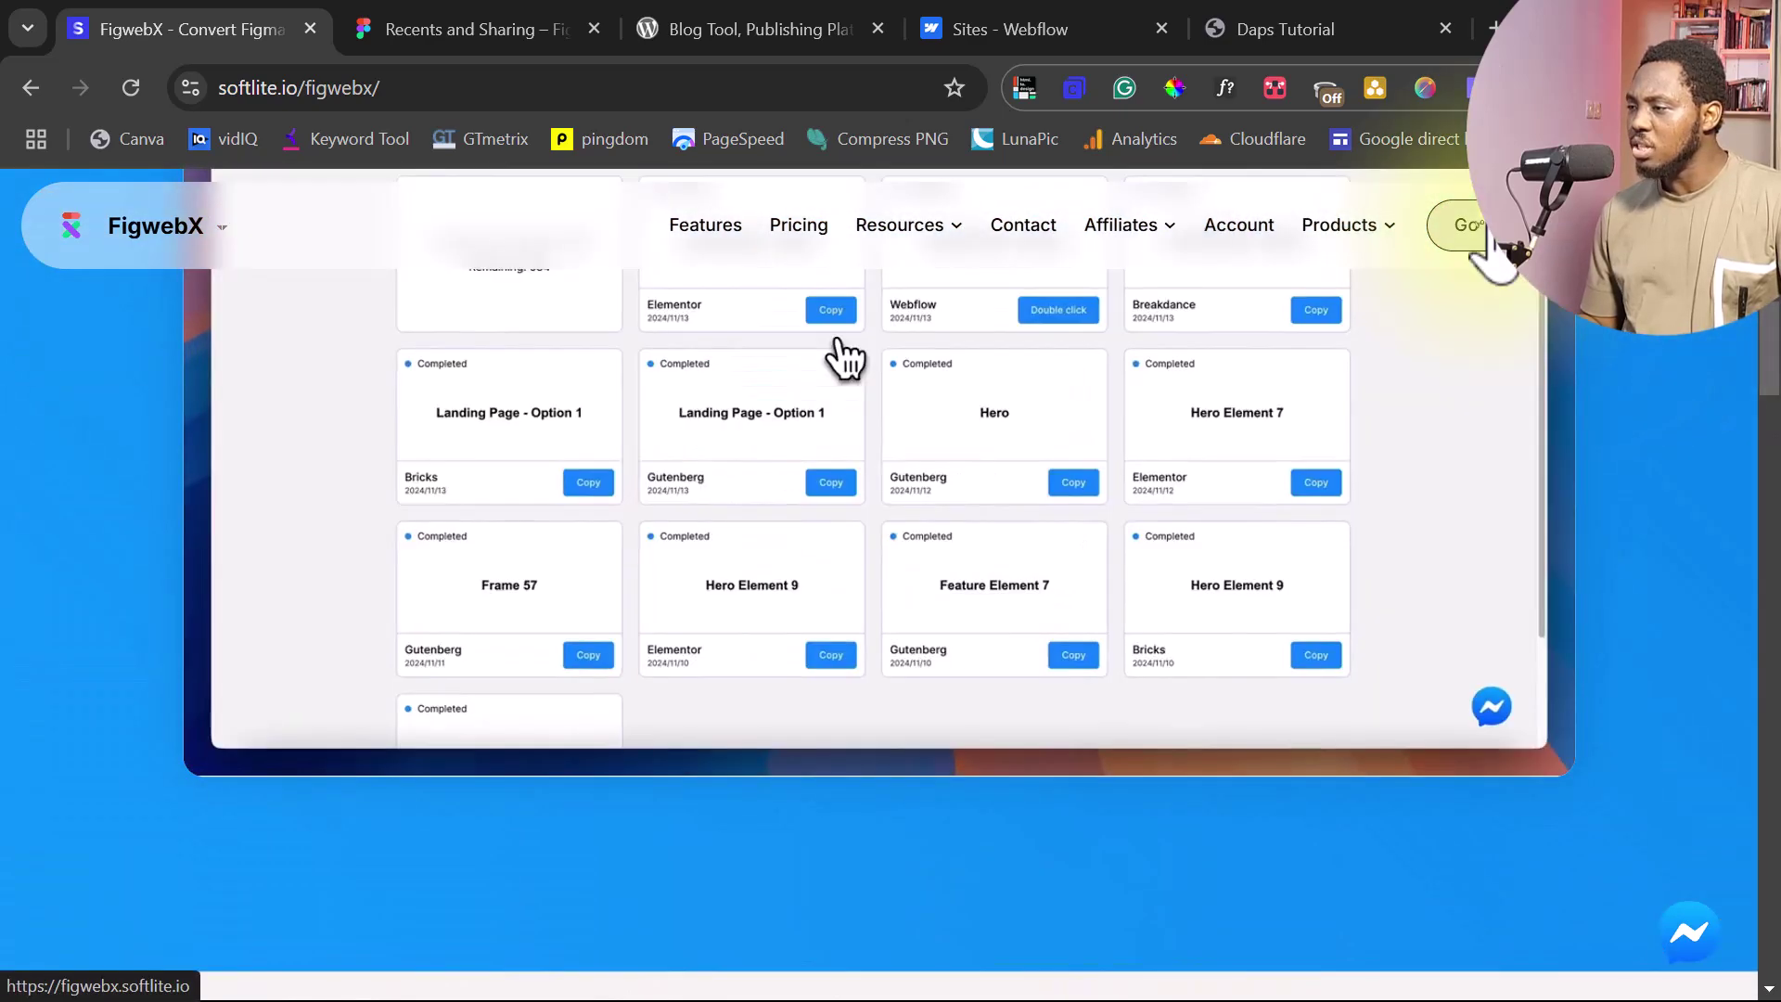
Open the FigwebX app, and switch to Figma to create a new design file
left_click(1484, 232)
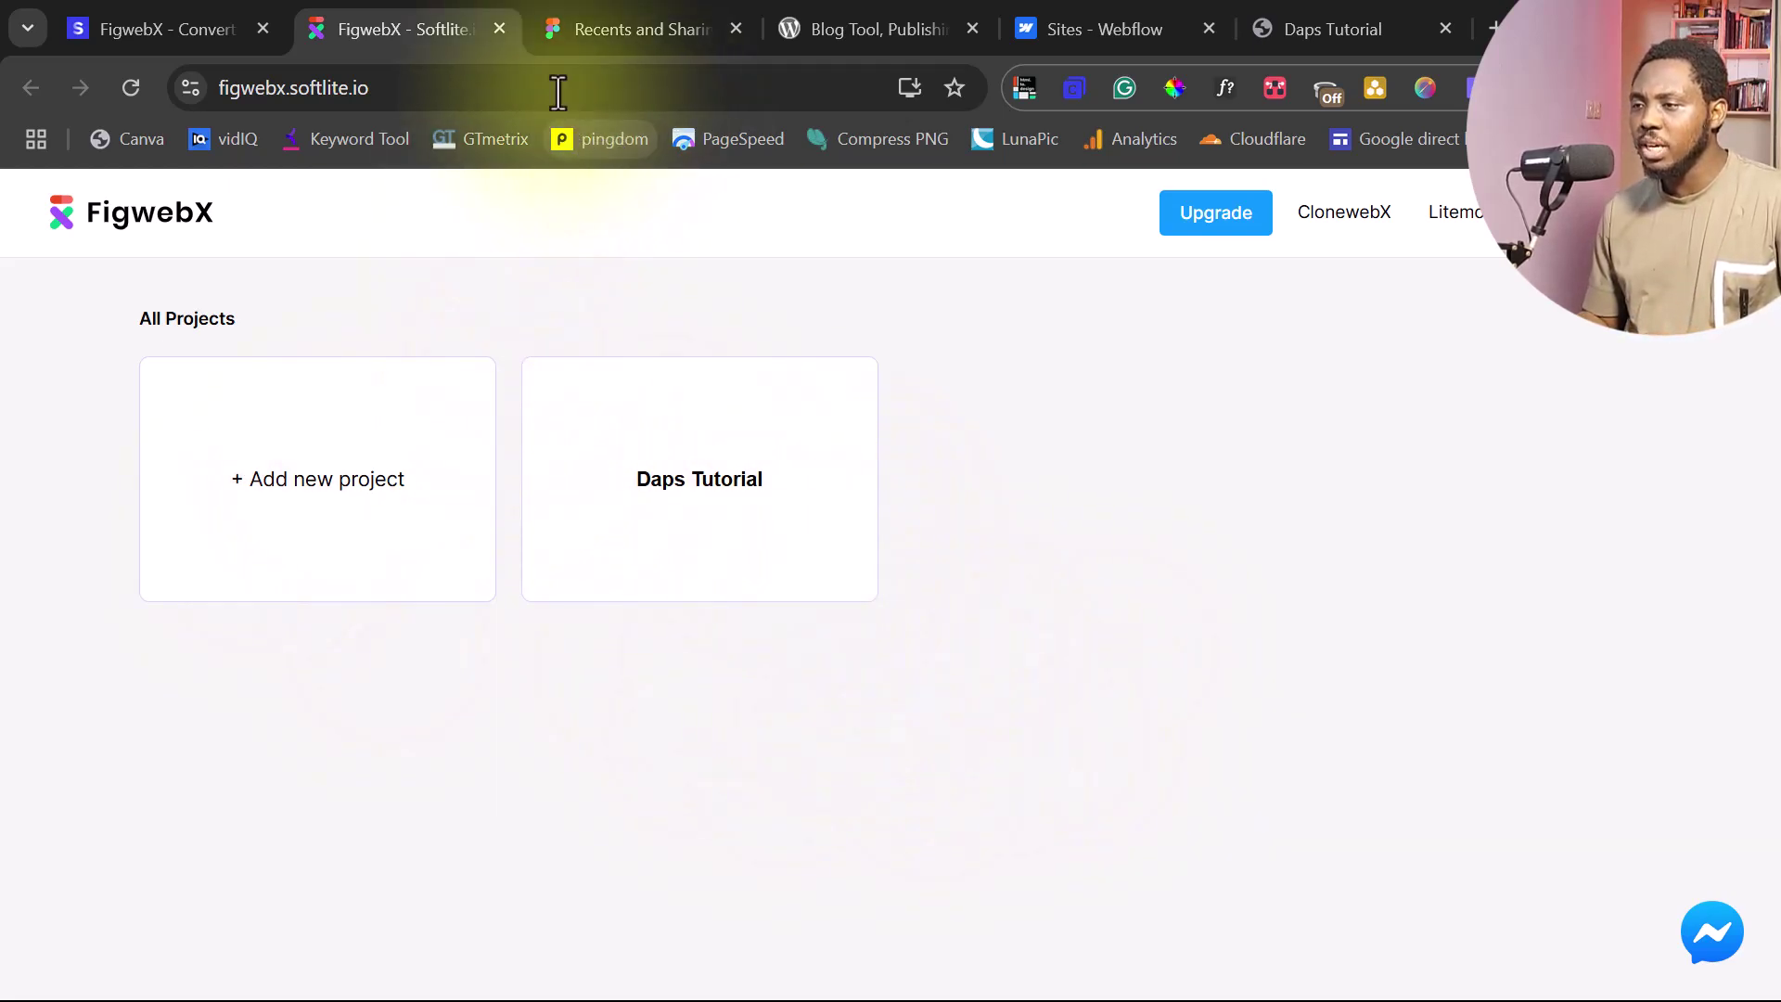
left_click(597, 32)
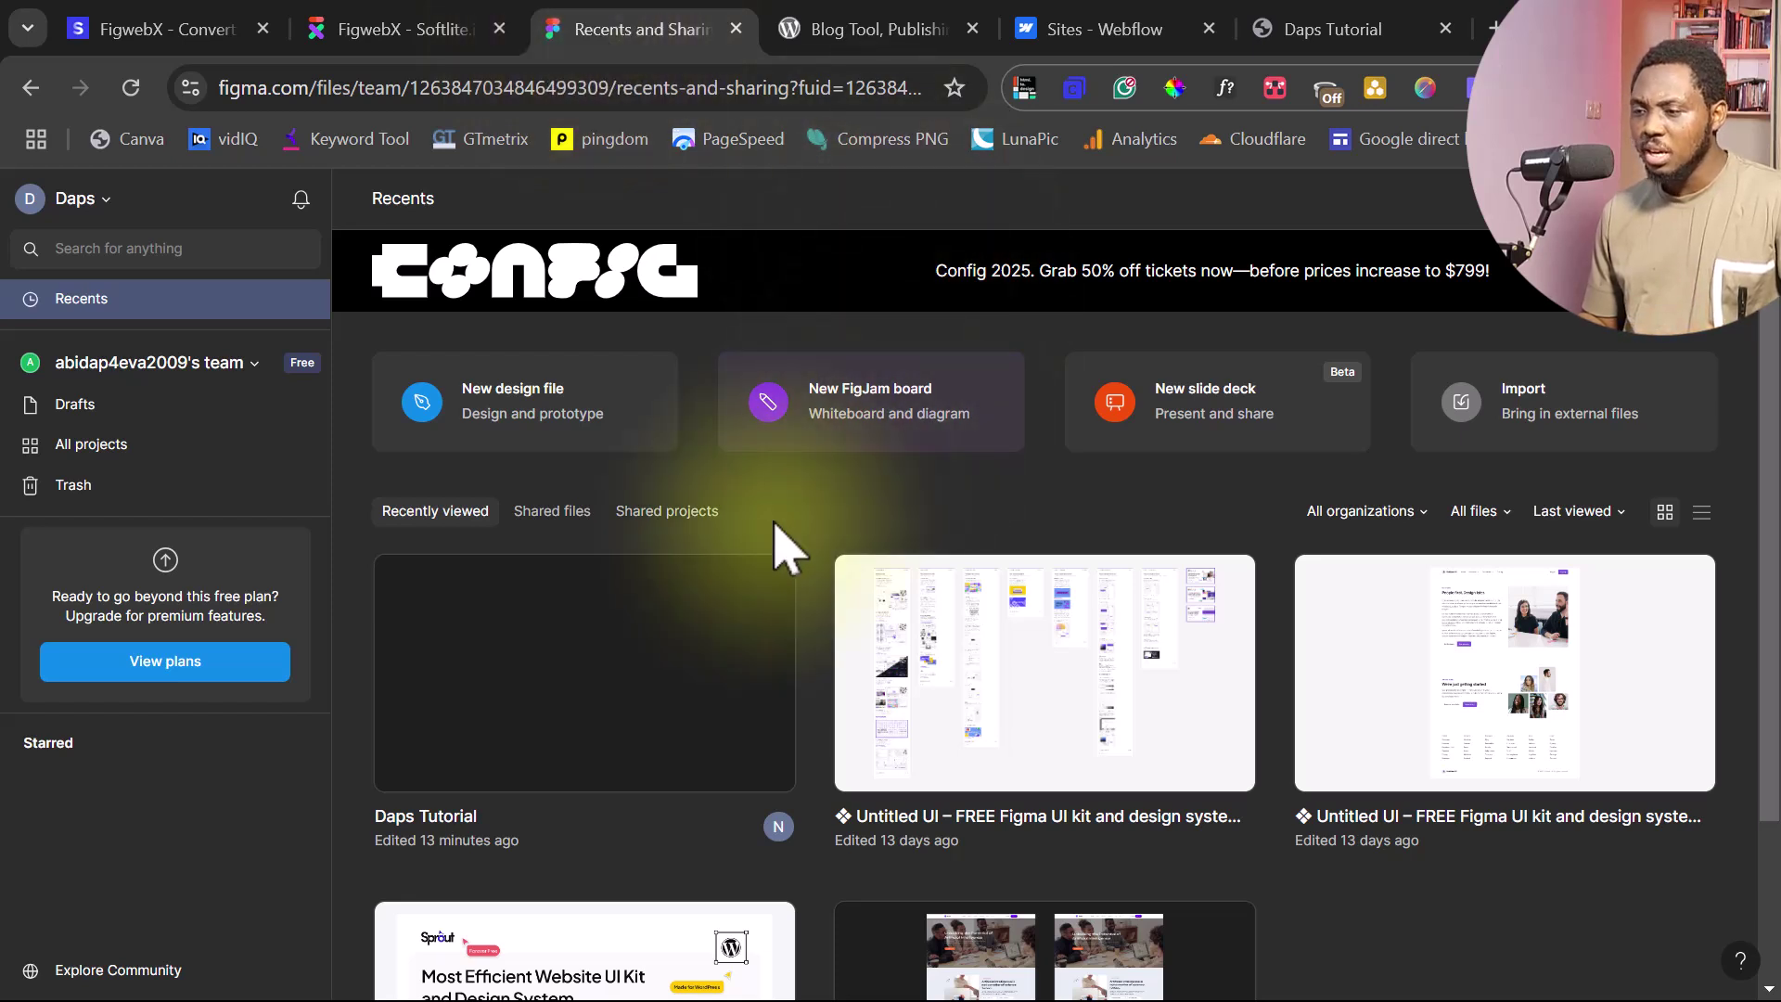
left_click(520, 394)
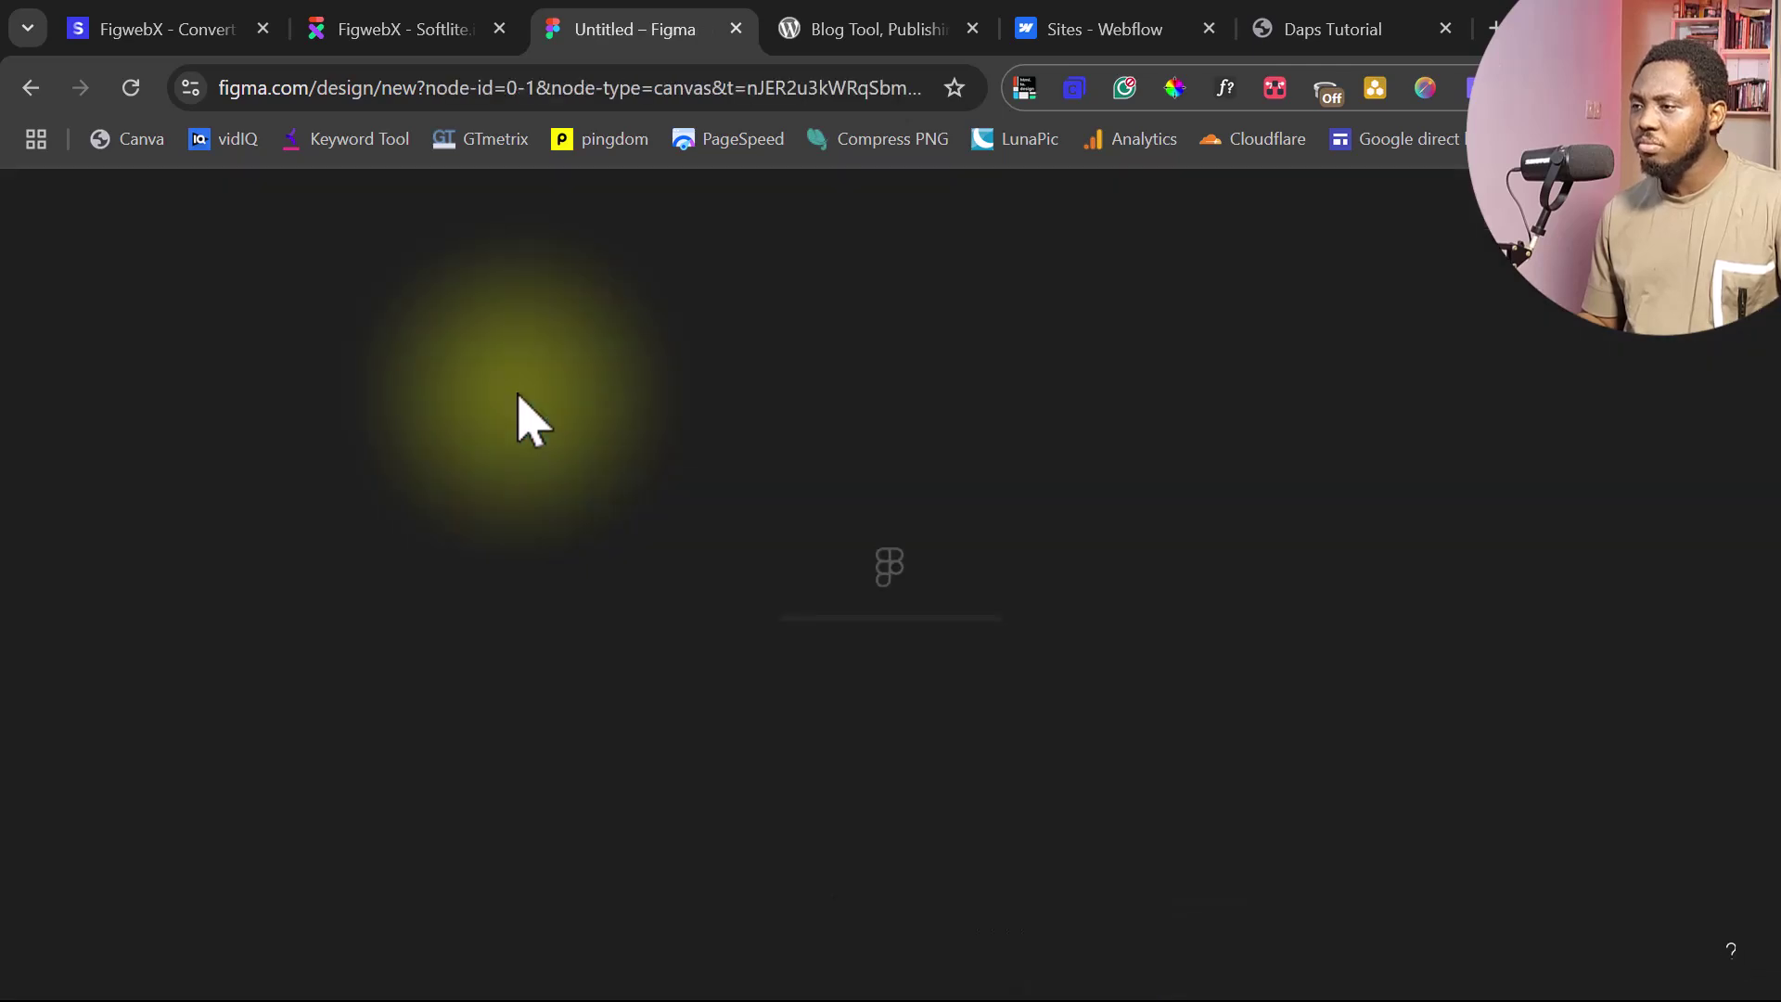
Copy the web address of the wordpress.org homepage and return to the new Figma file
left_click(846, 33)
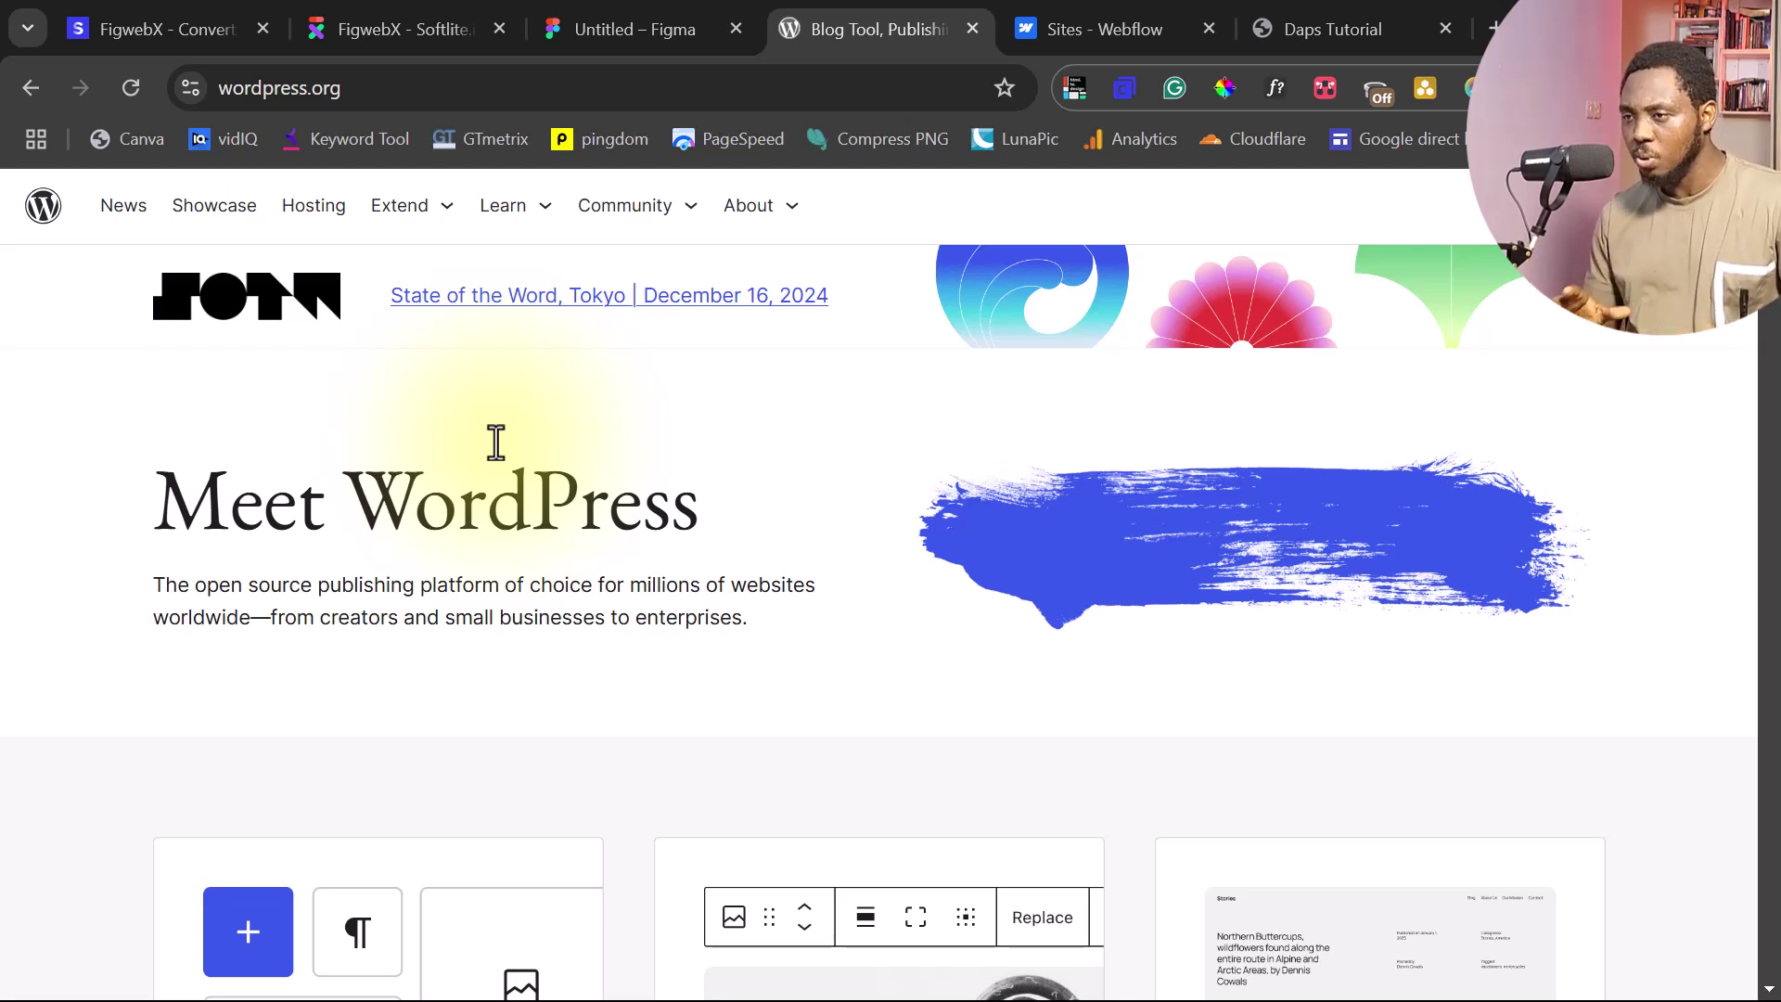
left_click(245, 89)
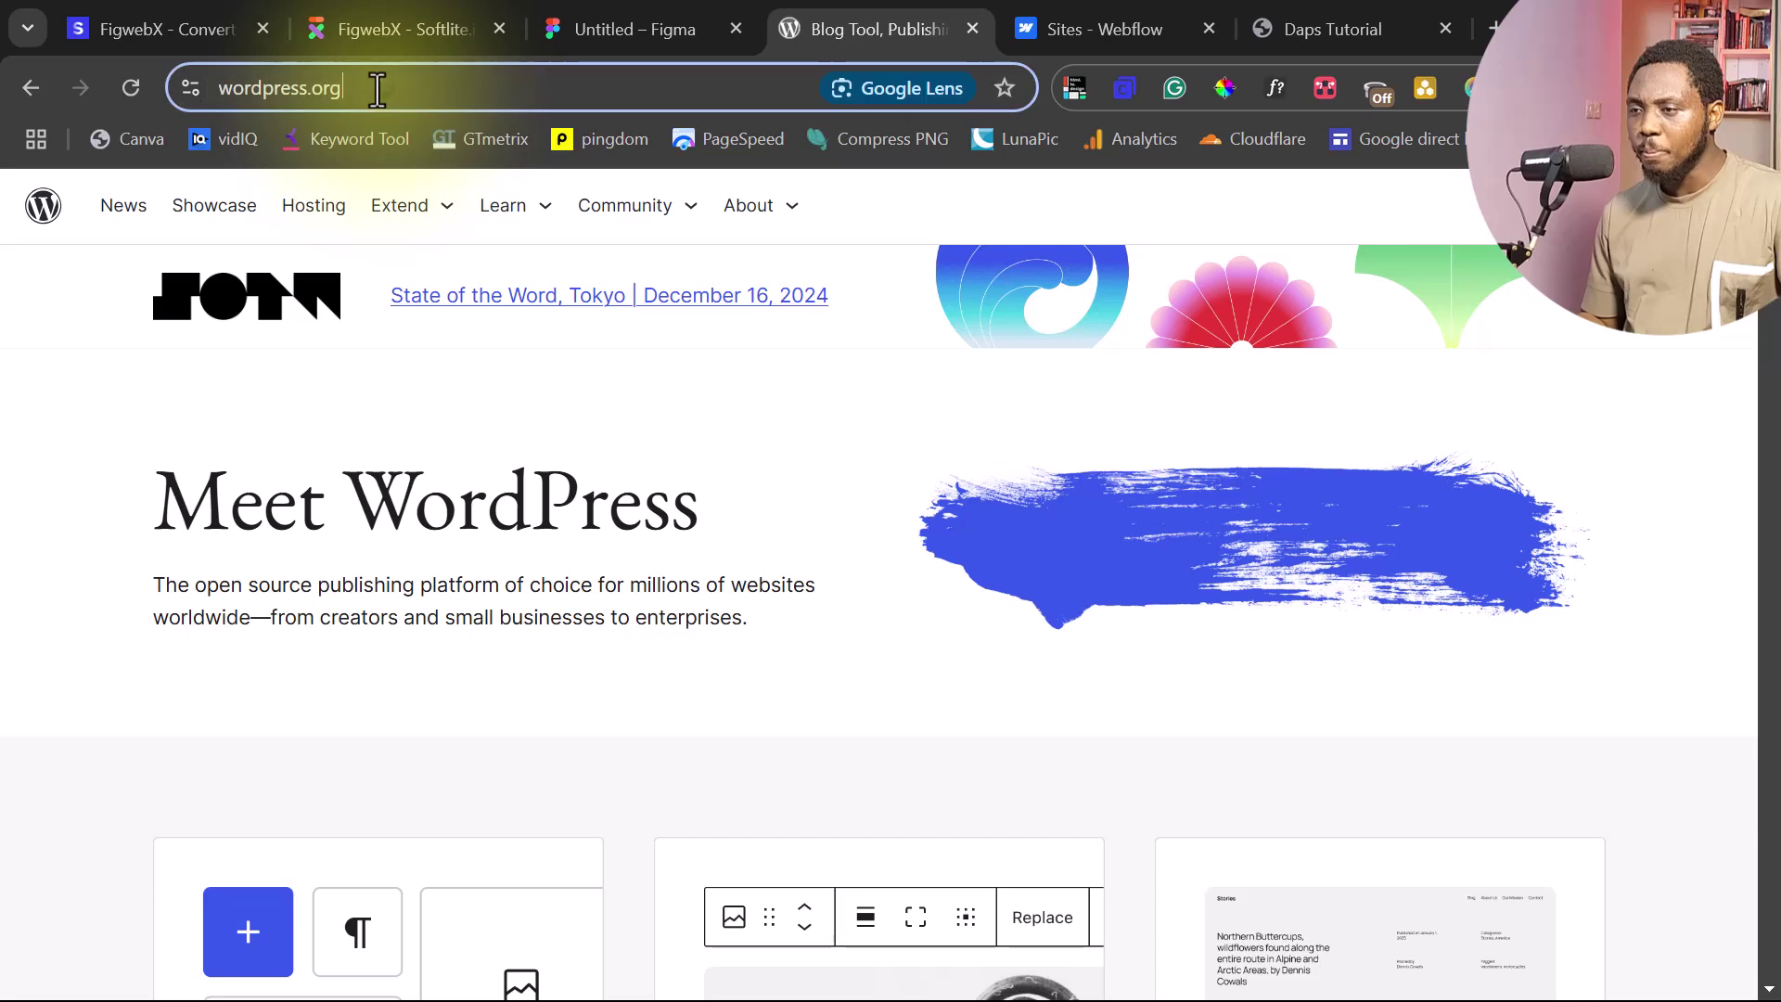
right_click(246, 89)
left_click(416, 308)
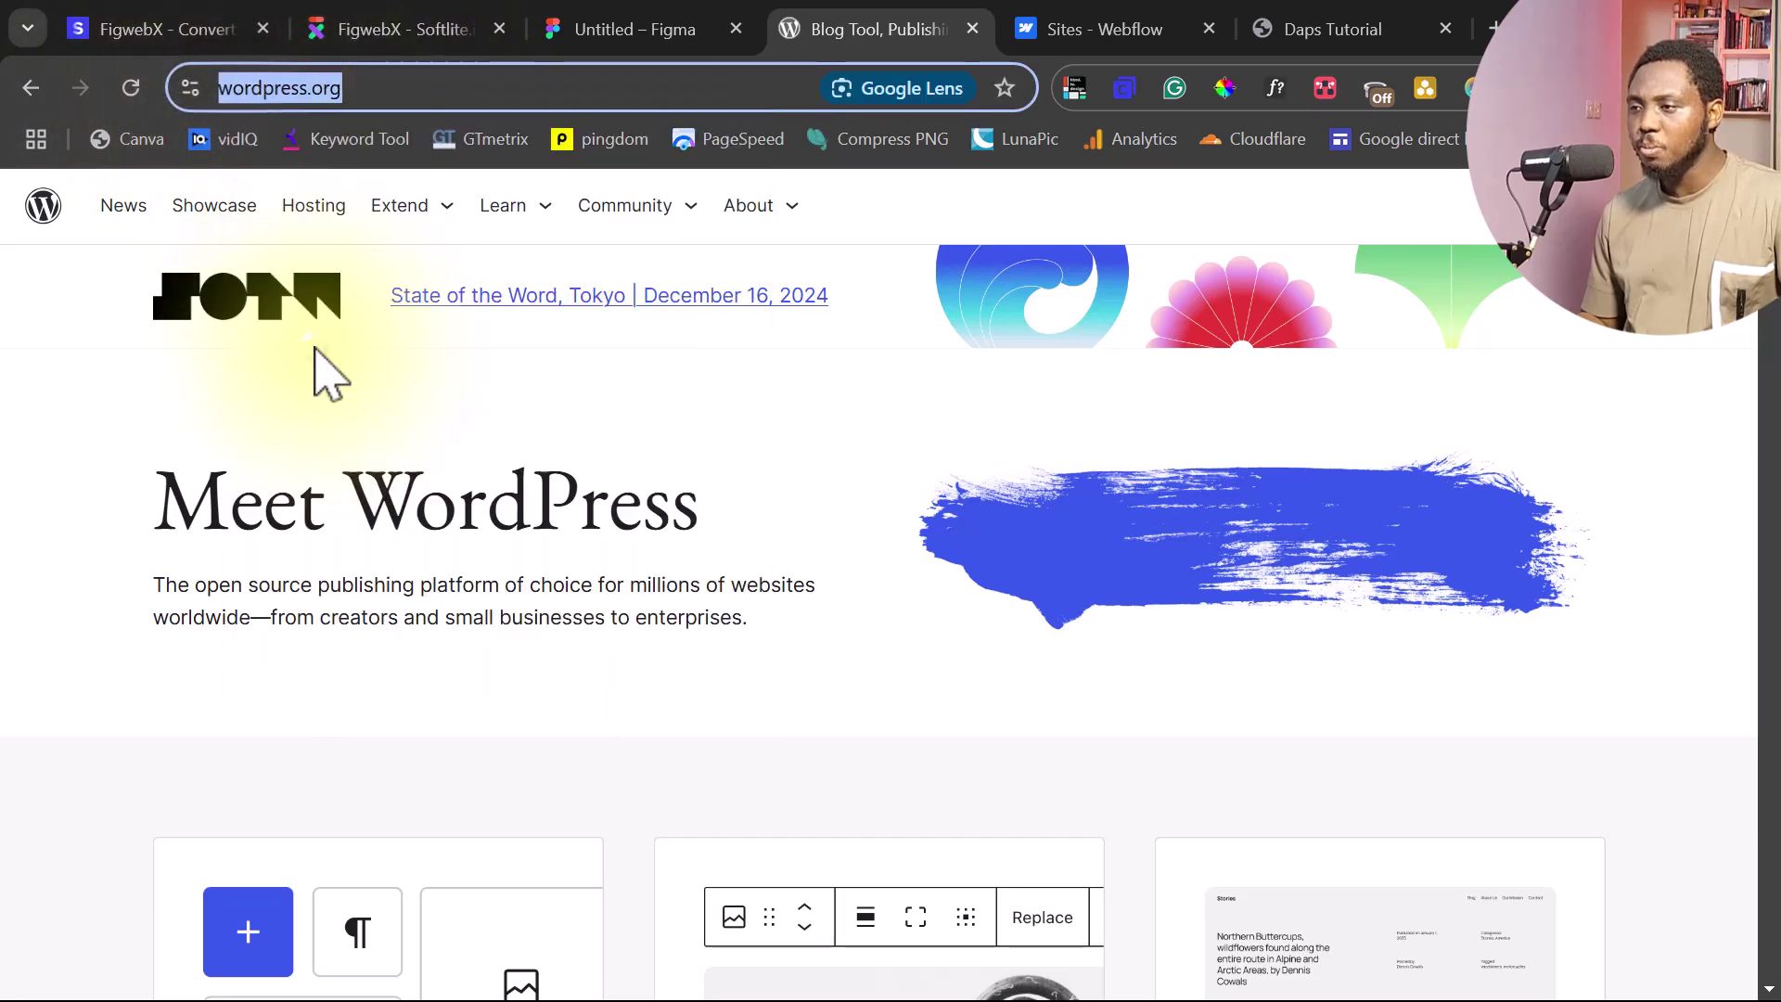
left_click(597, 30)
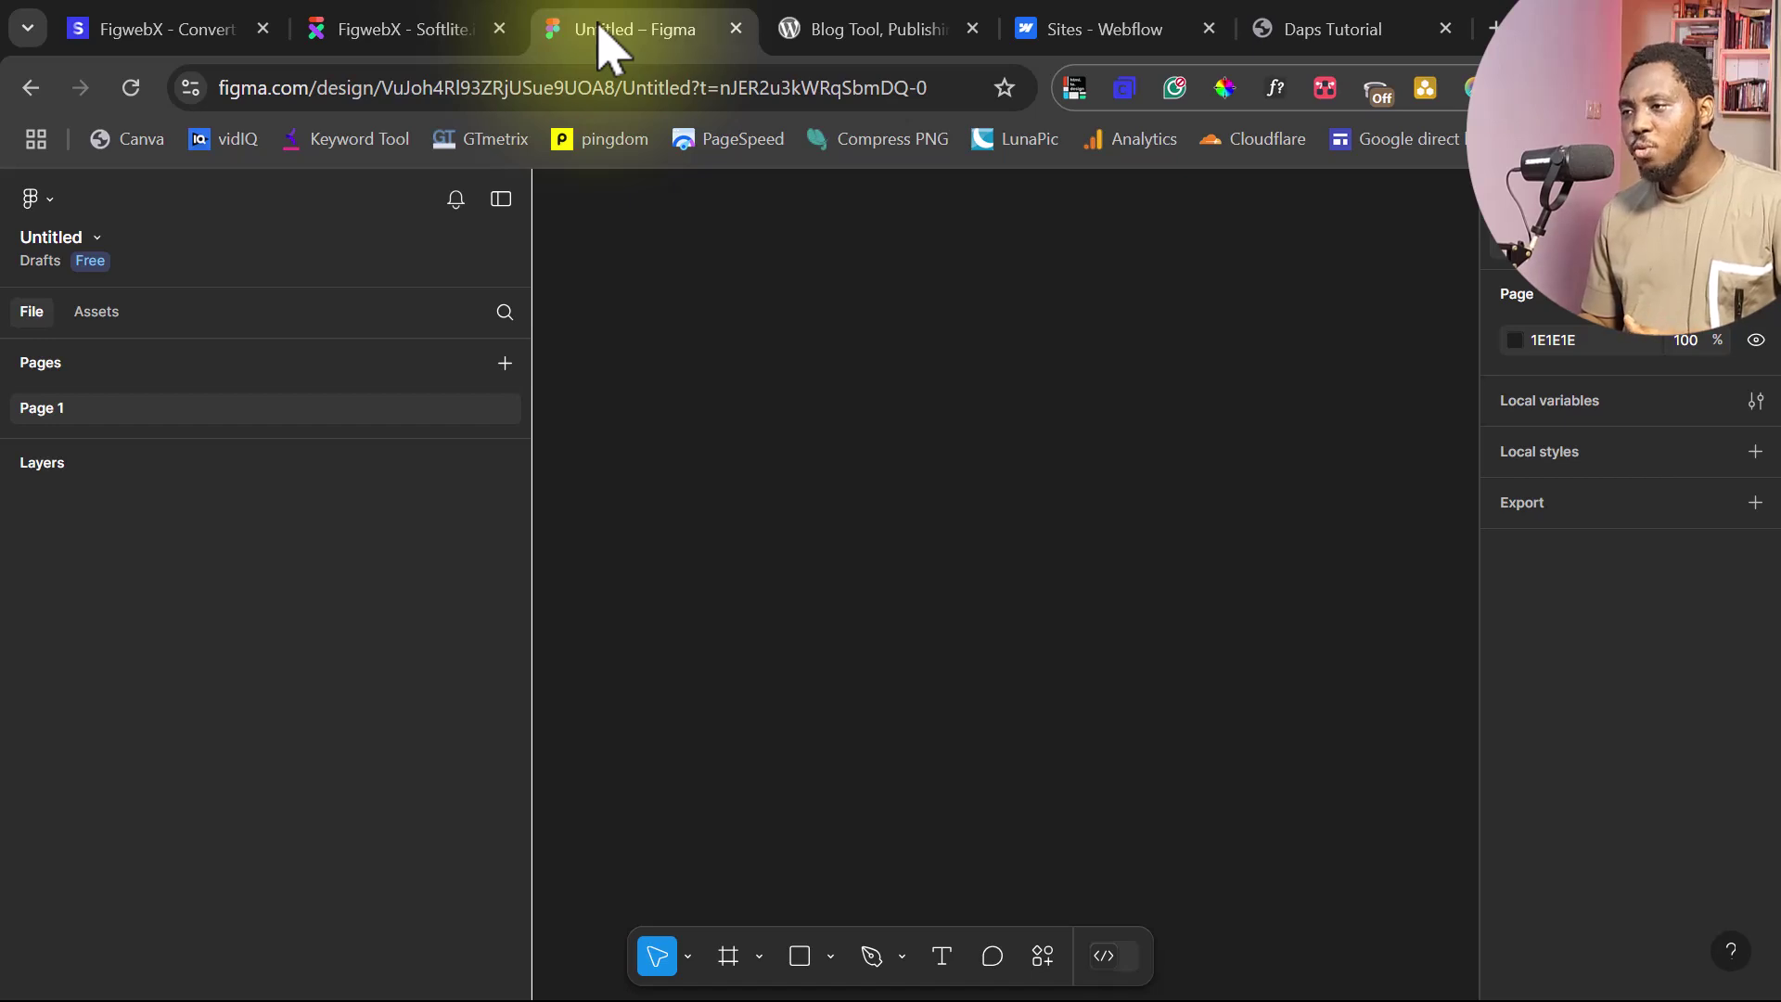
left_click(851, 39)
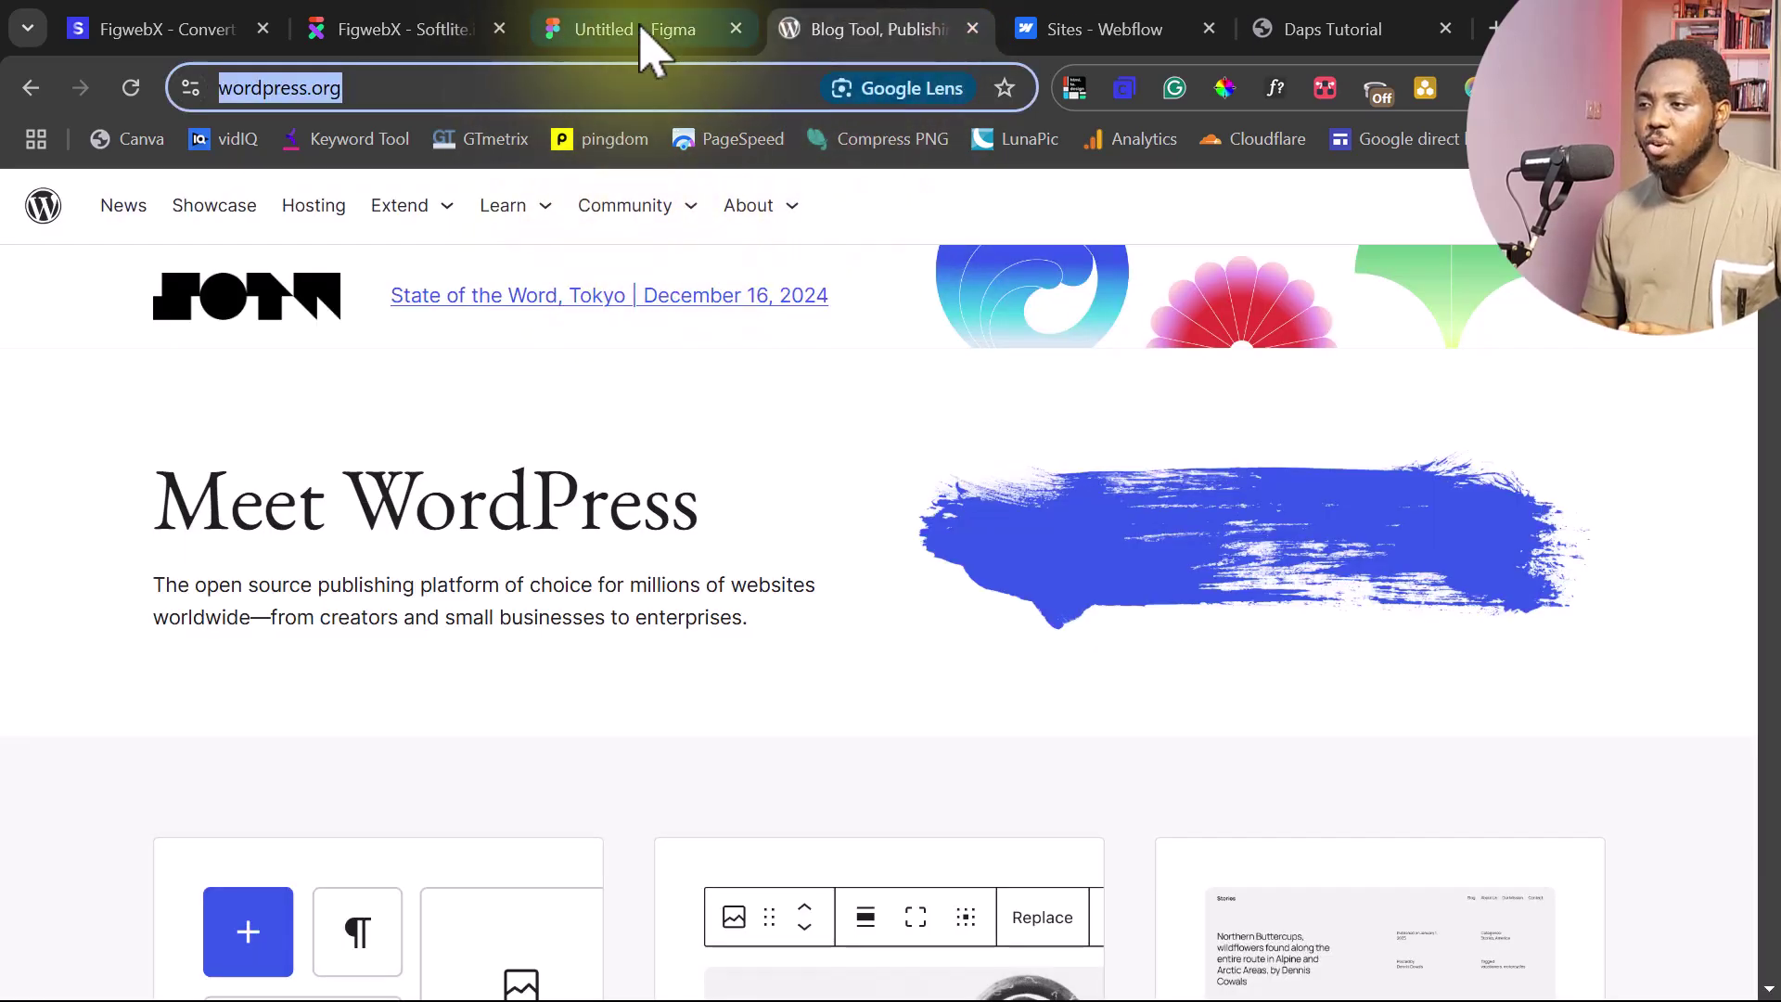
left_click(650, 47)
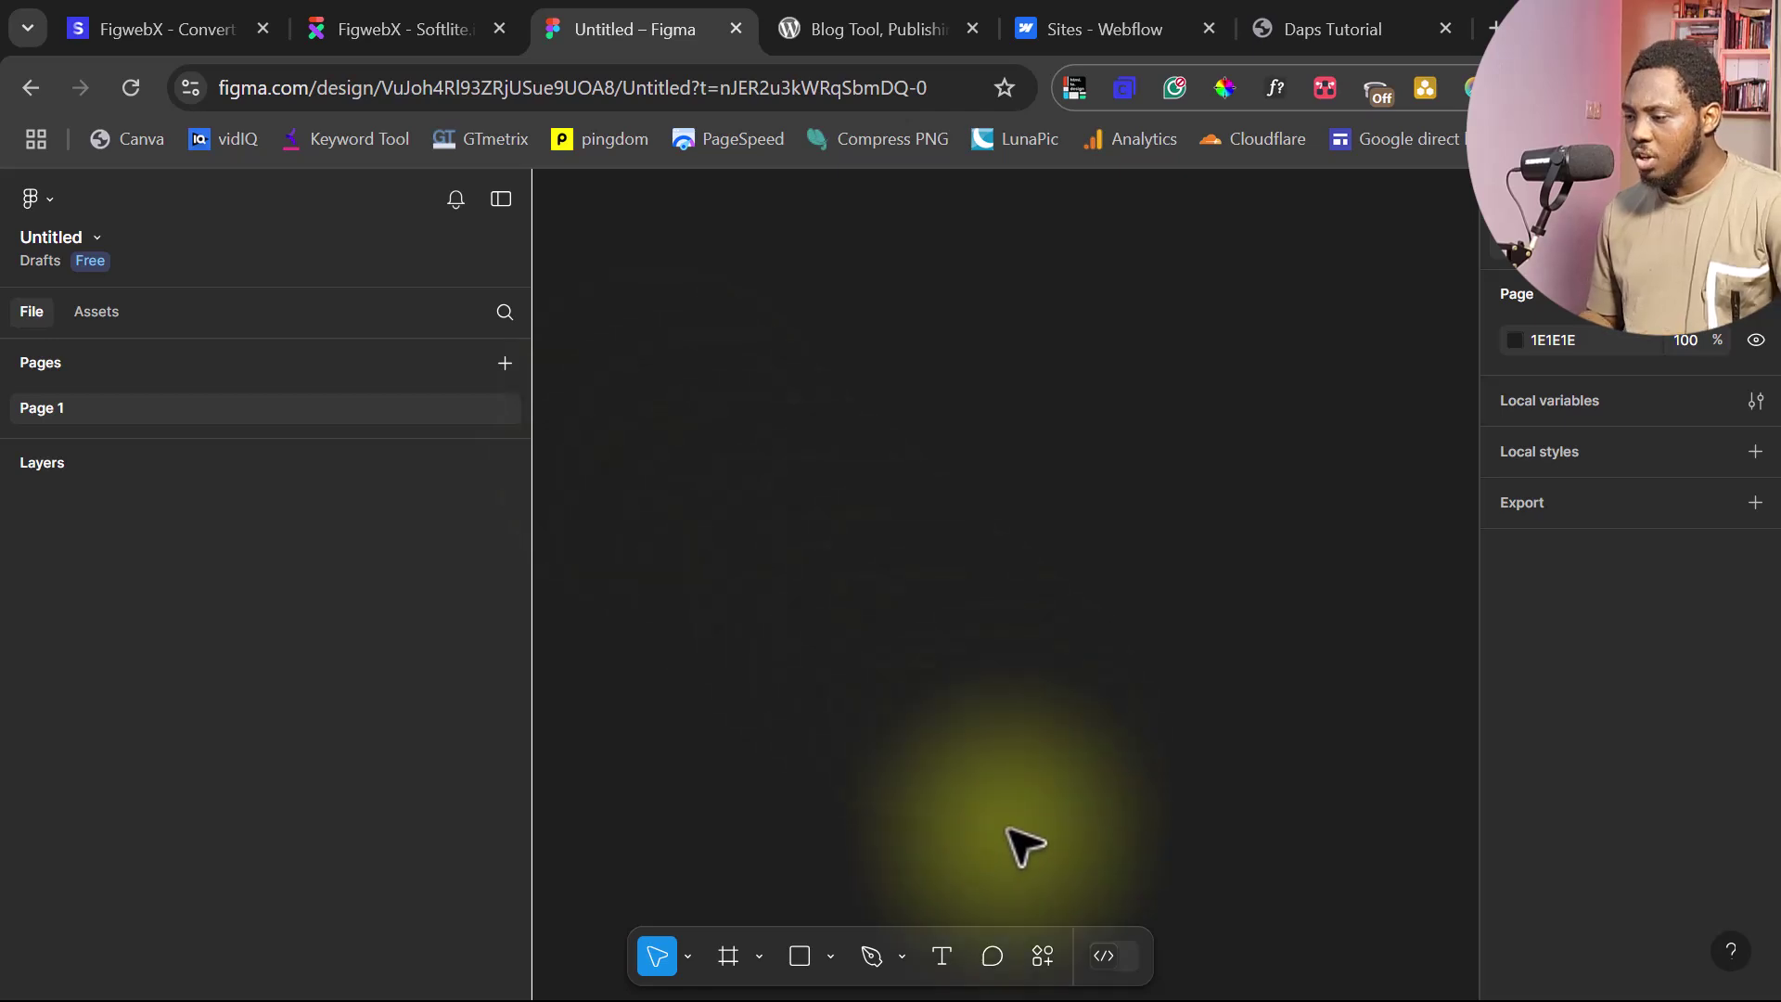
Launch the html.to.design plugin from the recent items and move its window off the middle of the canvas
left_click(1042, 958)
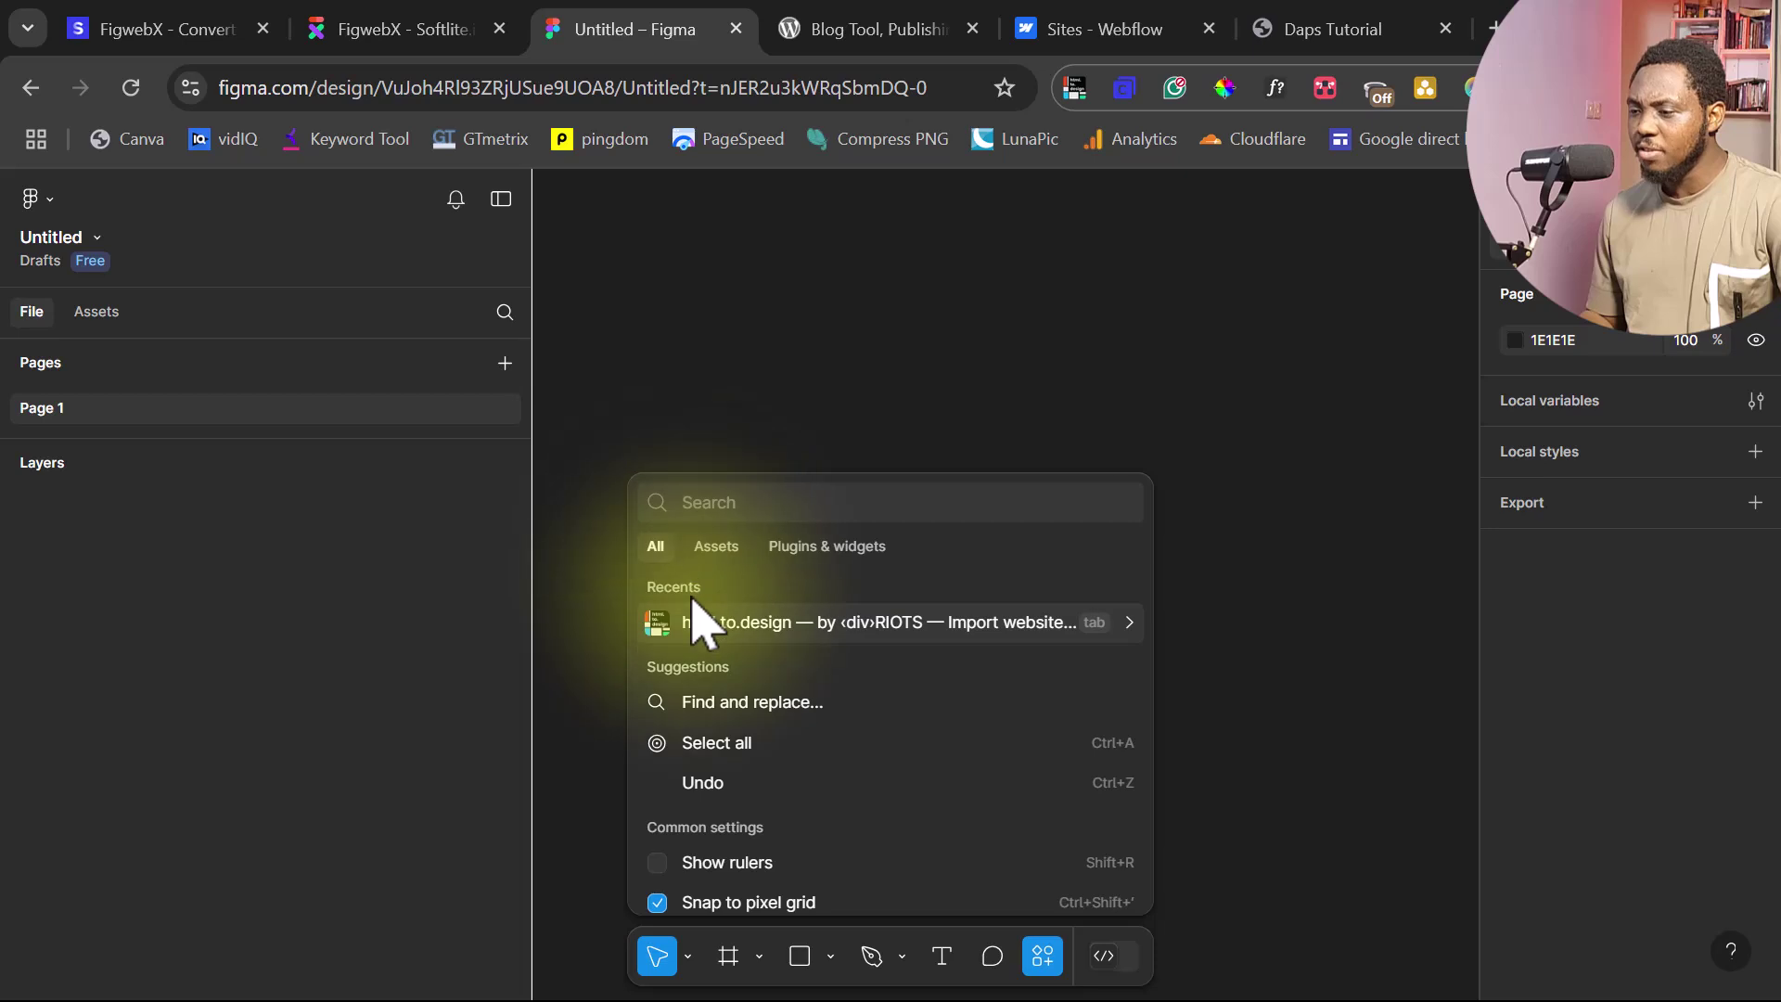
left_click(761, 626)
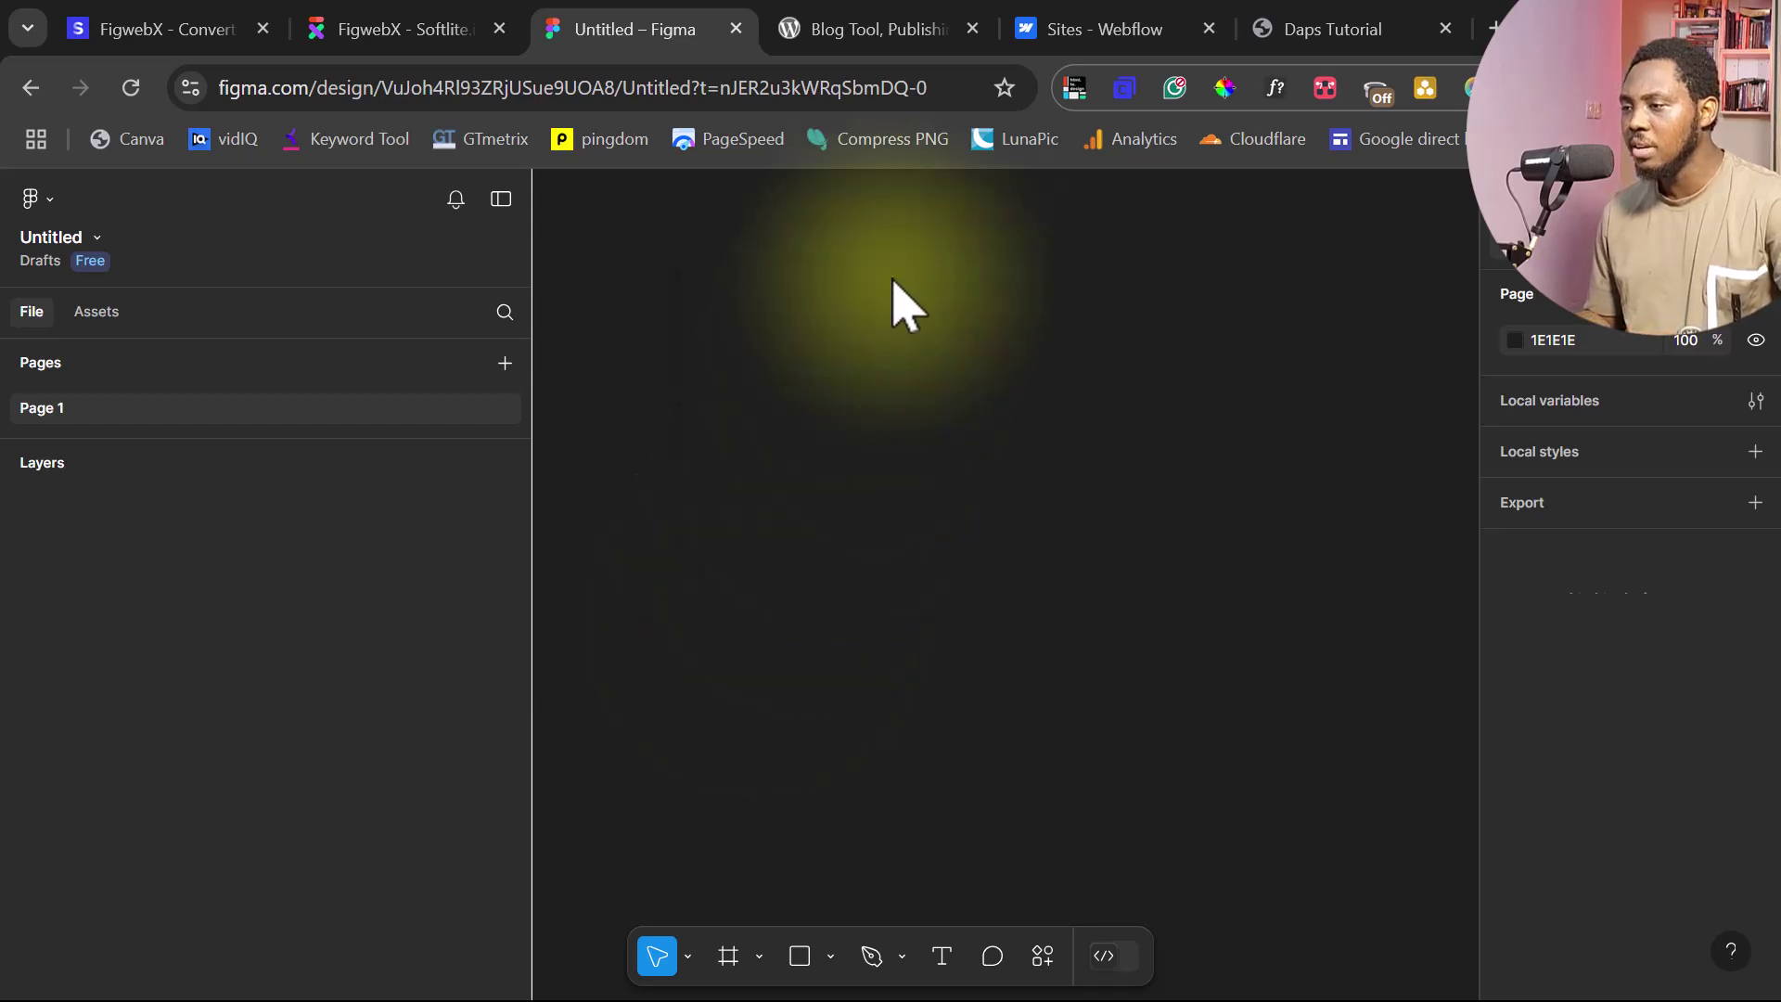
left_click_drag(879, 250, 1392, 253)
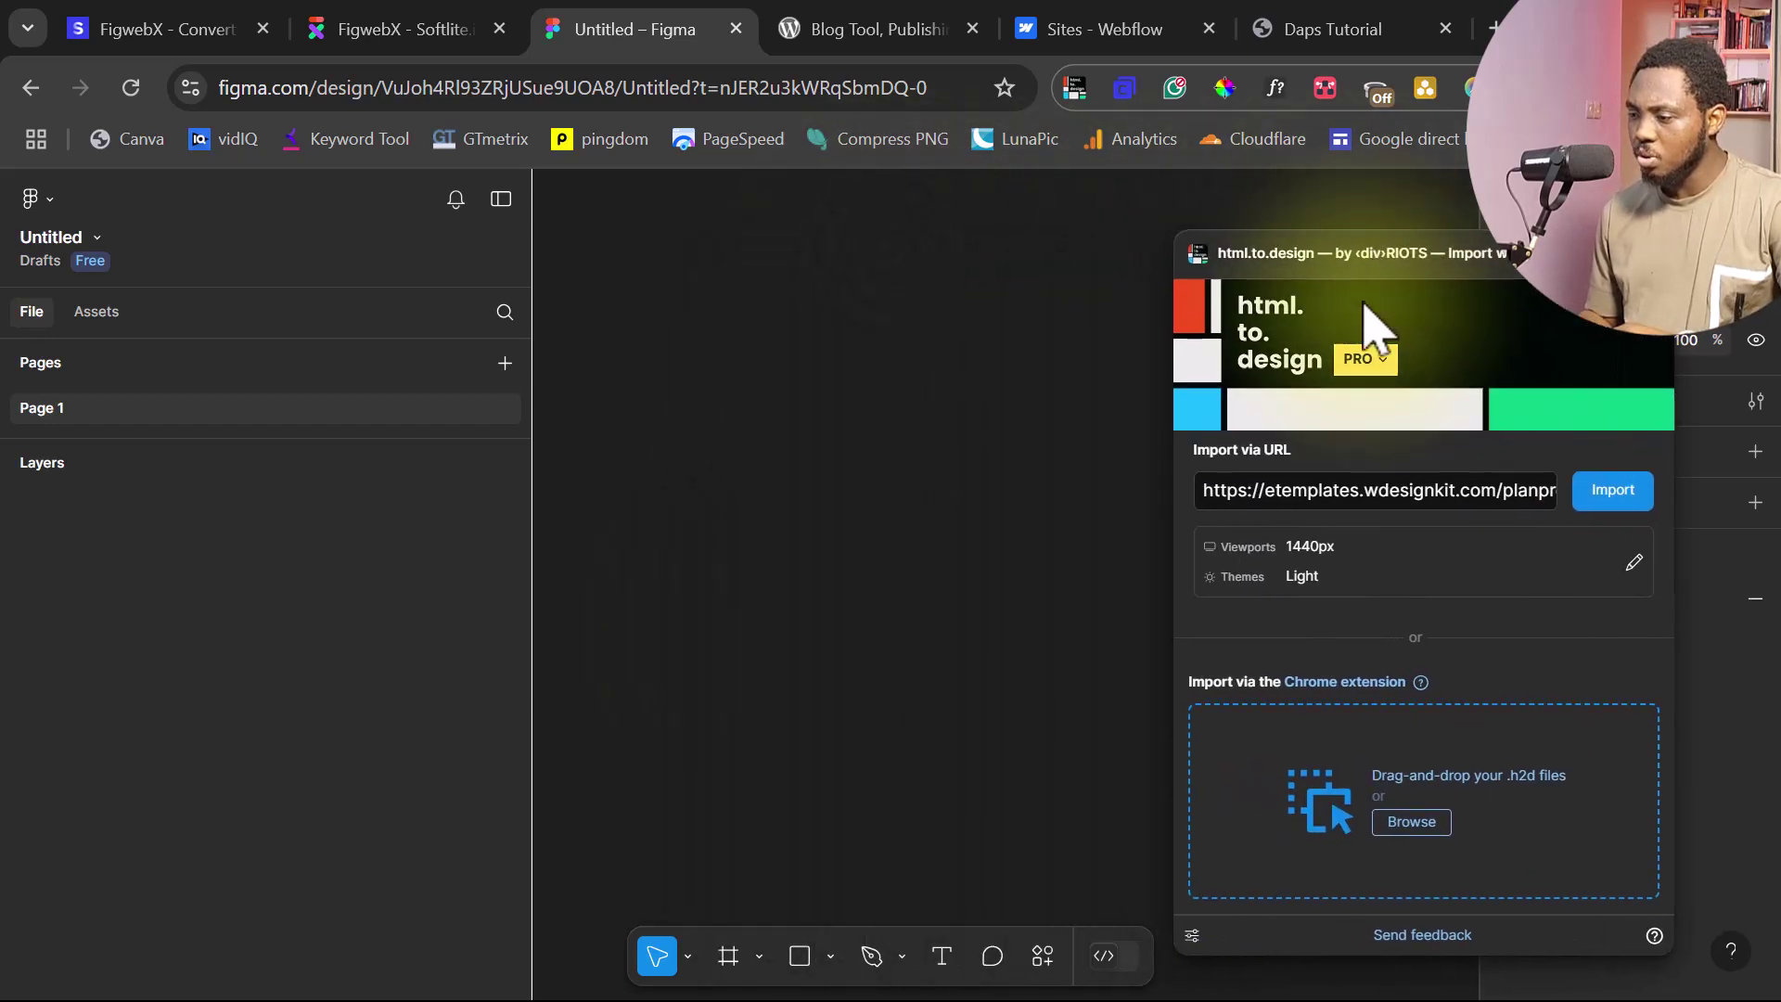
Search Figma's plugins and widgets for "html to design", and clear and close the search
left_click(1040, 957)
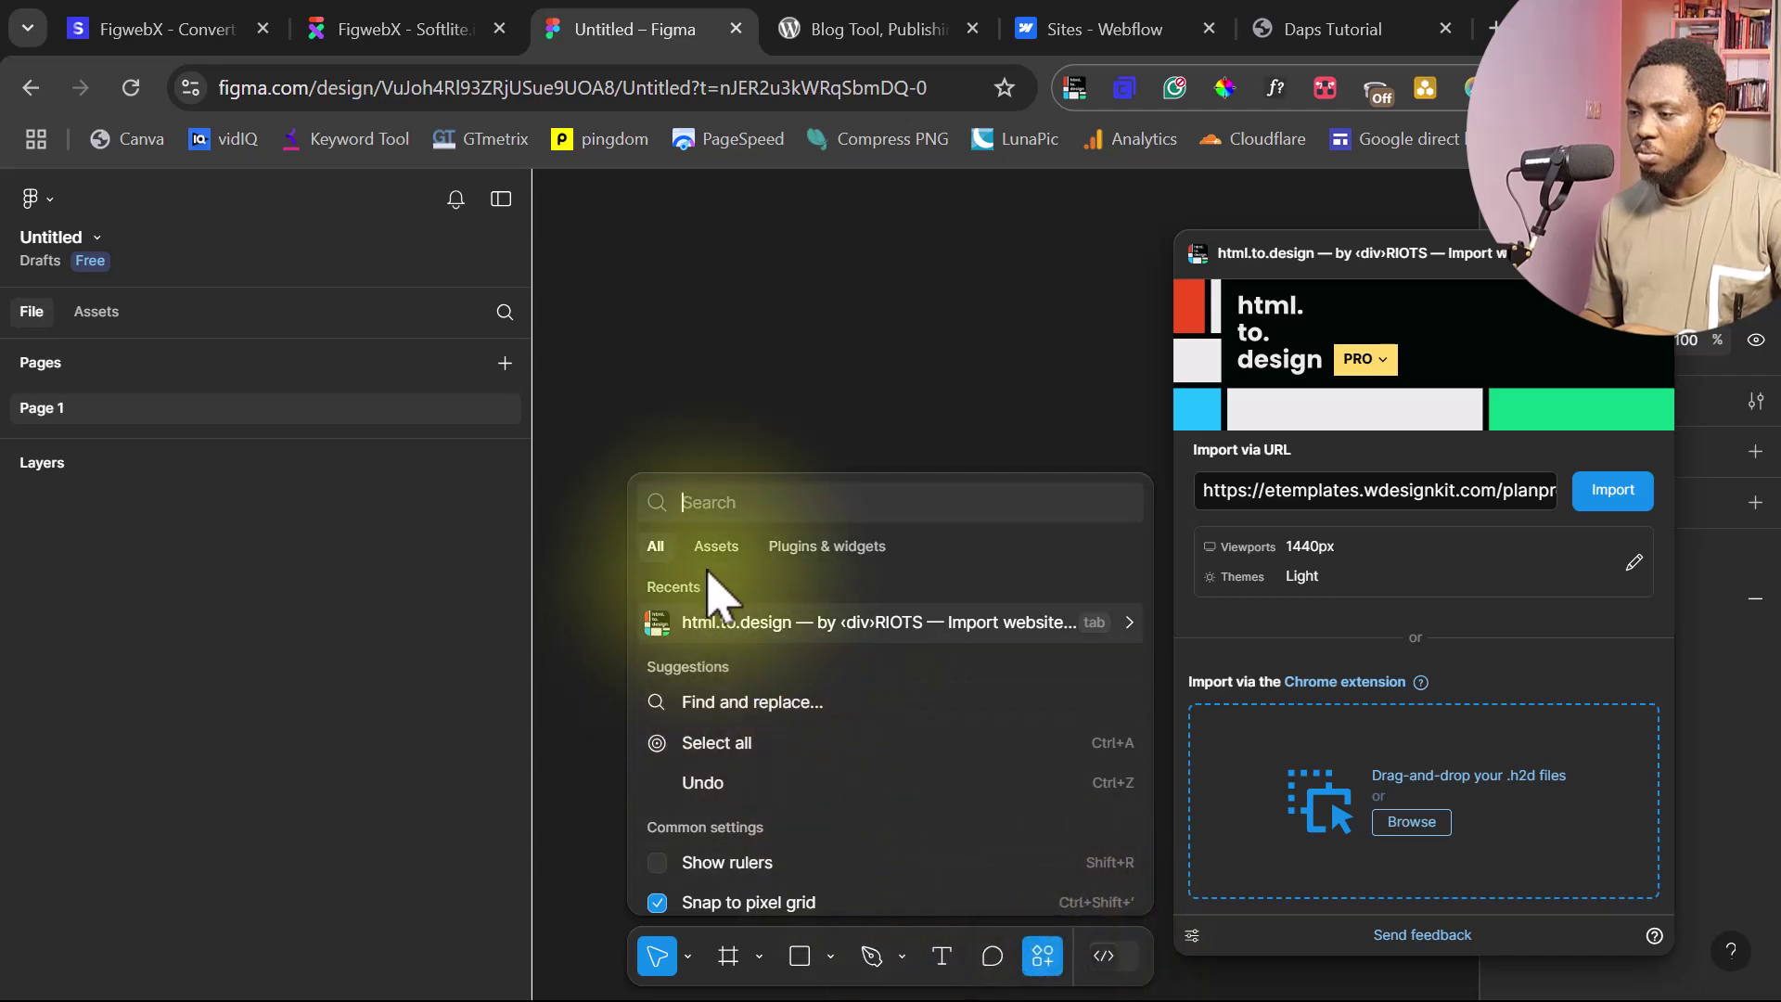
left_click(810, 549)
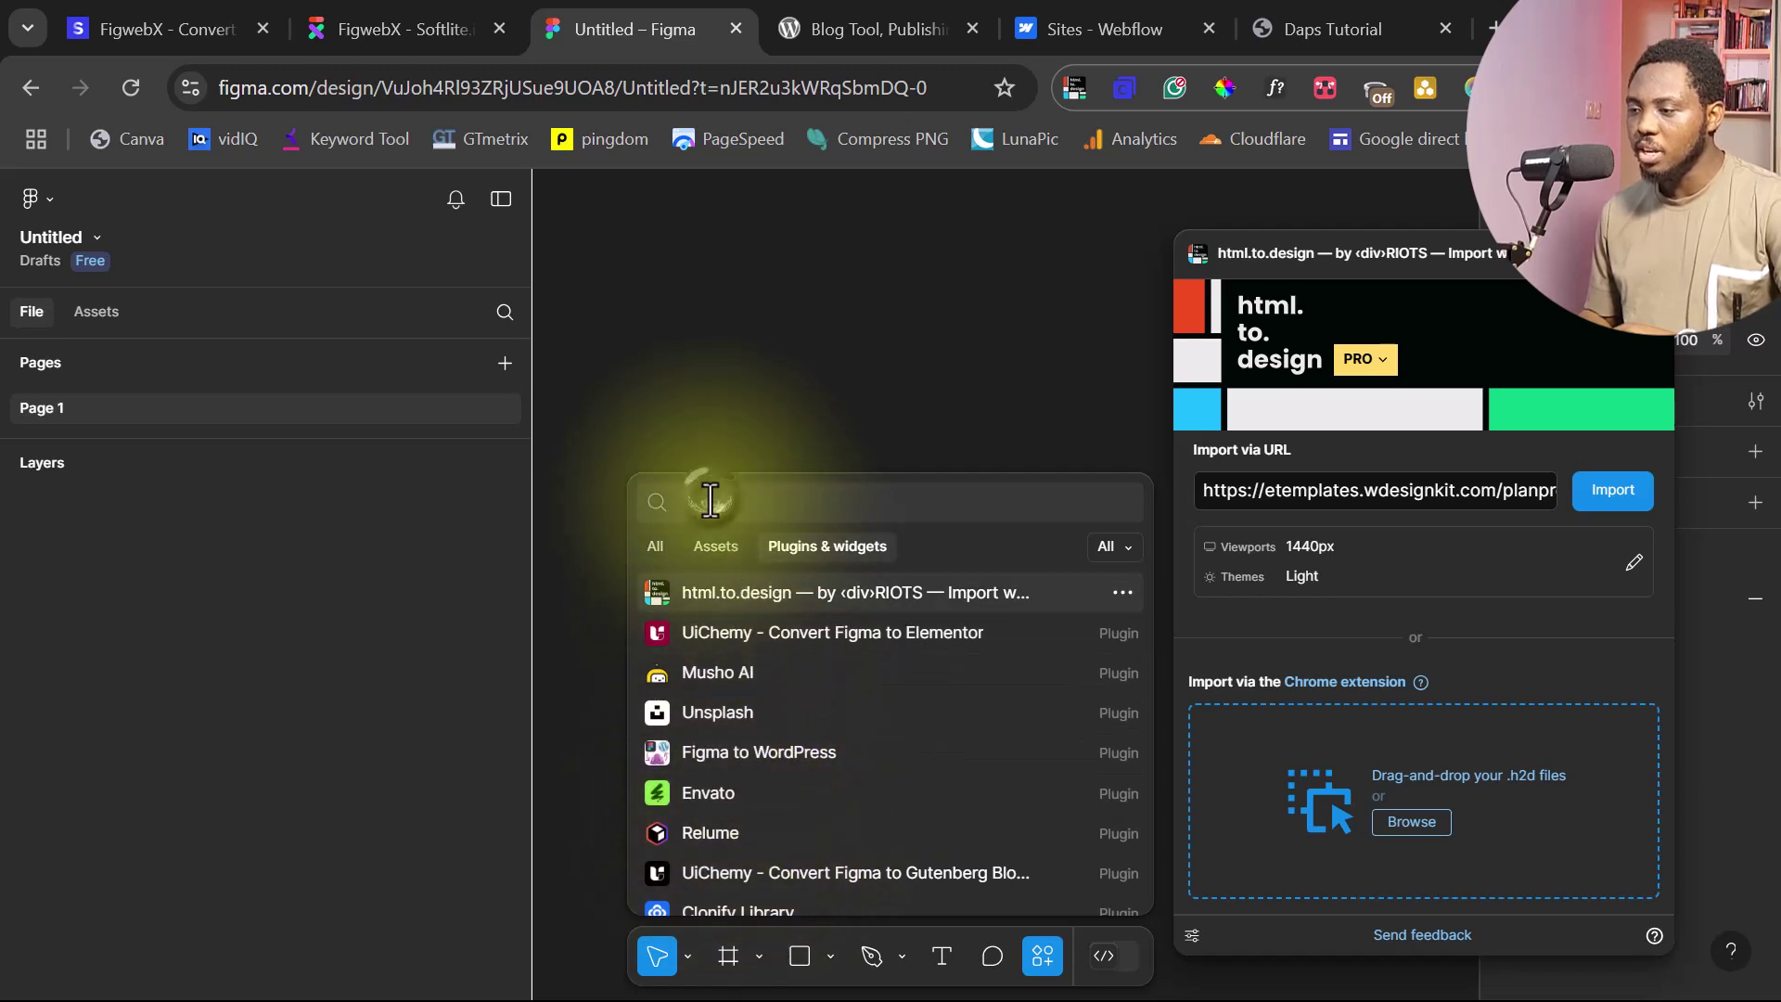
type("html to design")
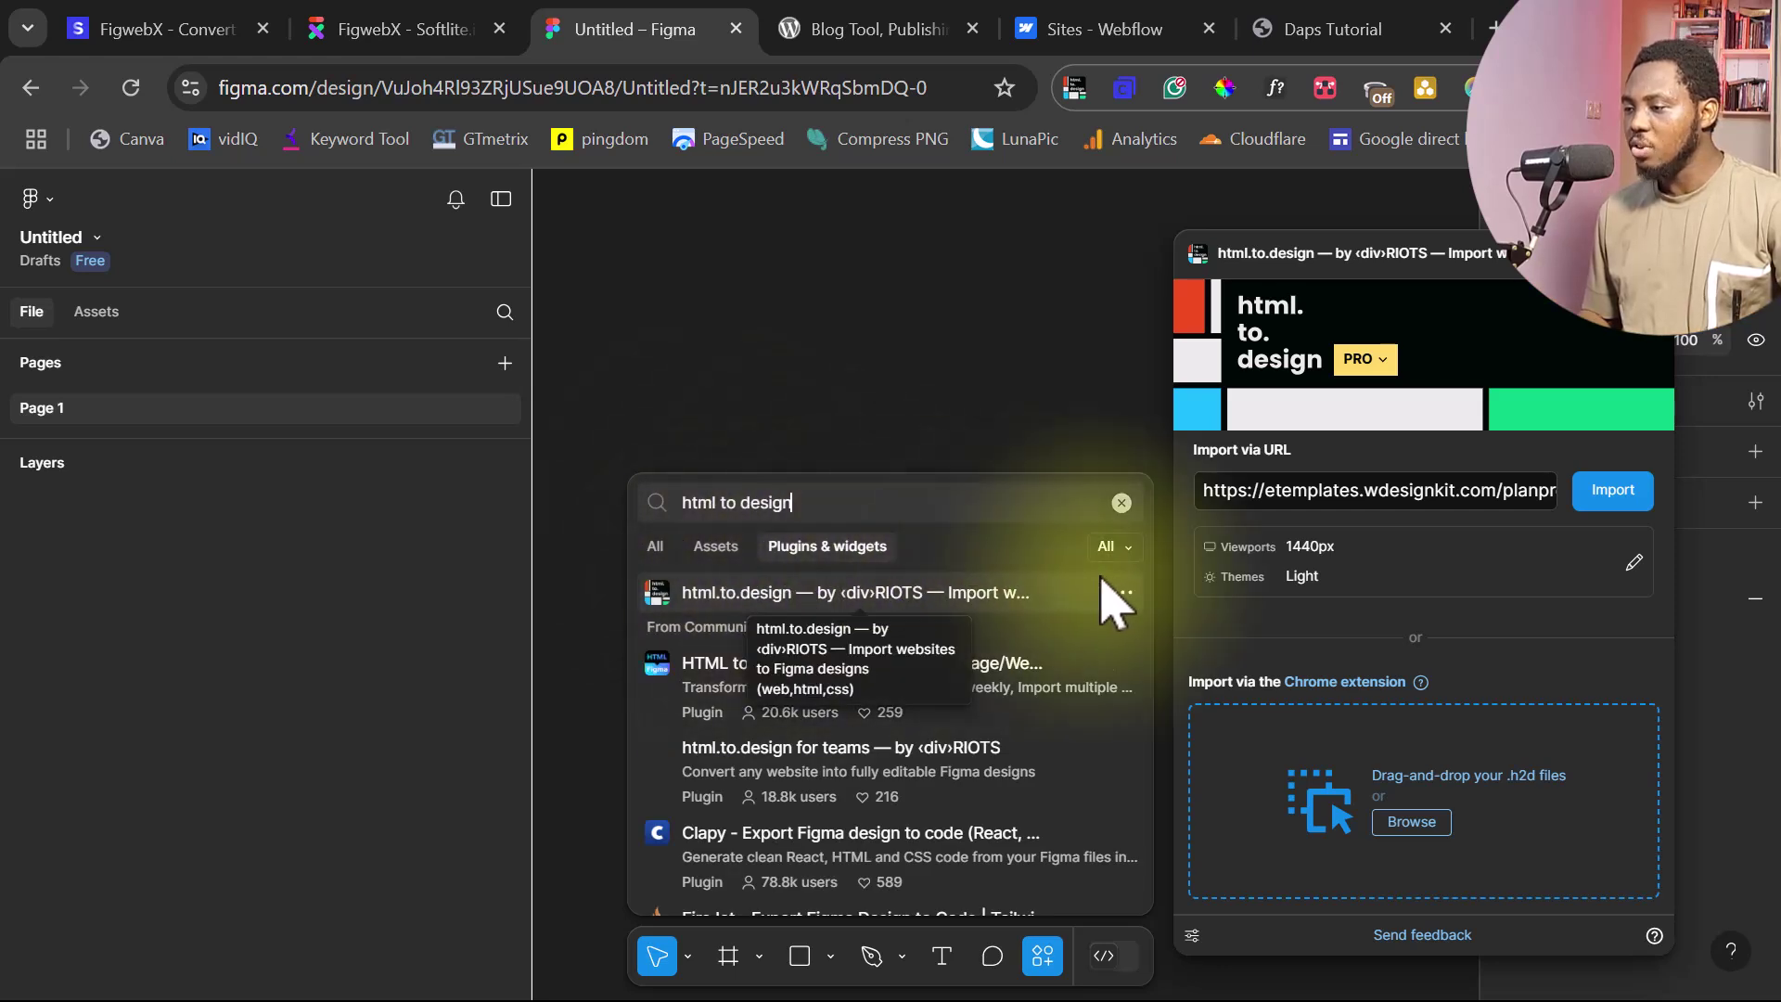
left_click(1122, 502)
left_click(908, 419)
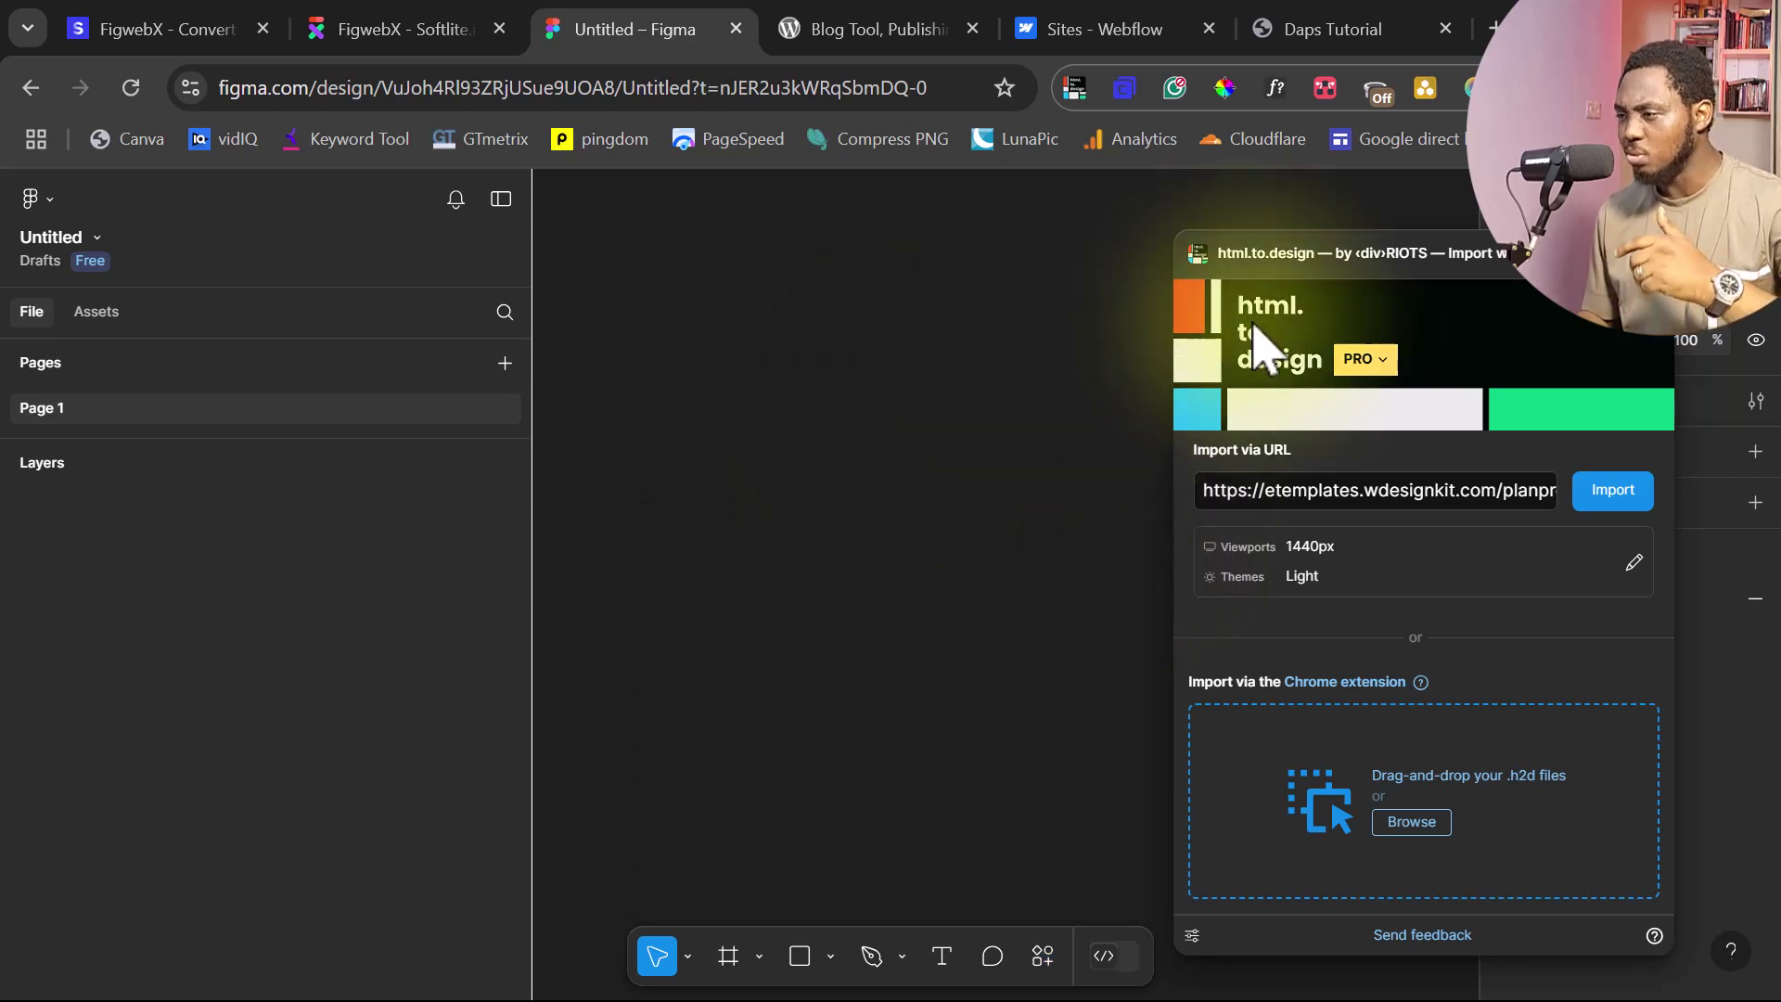
left_click_drag(1396, 252, 908, 236)
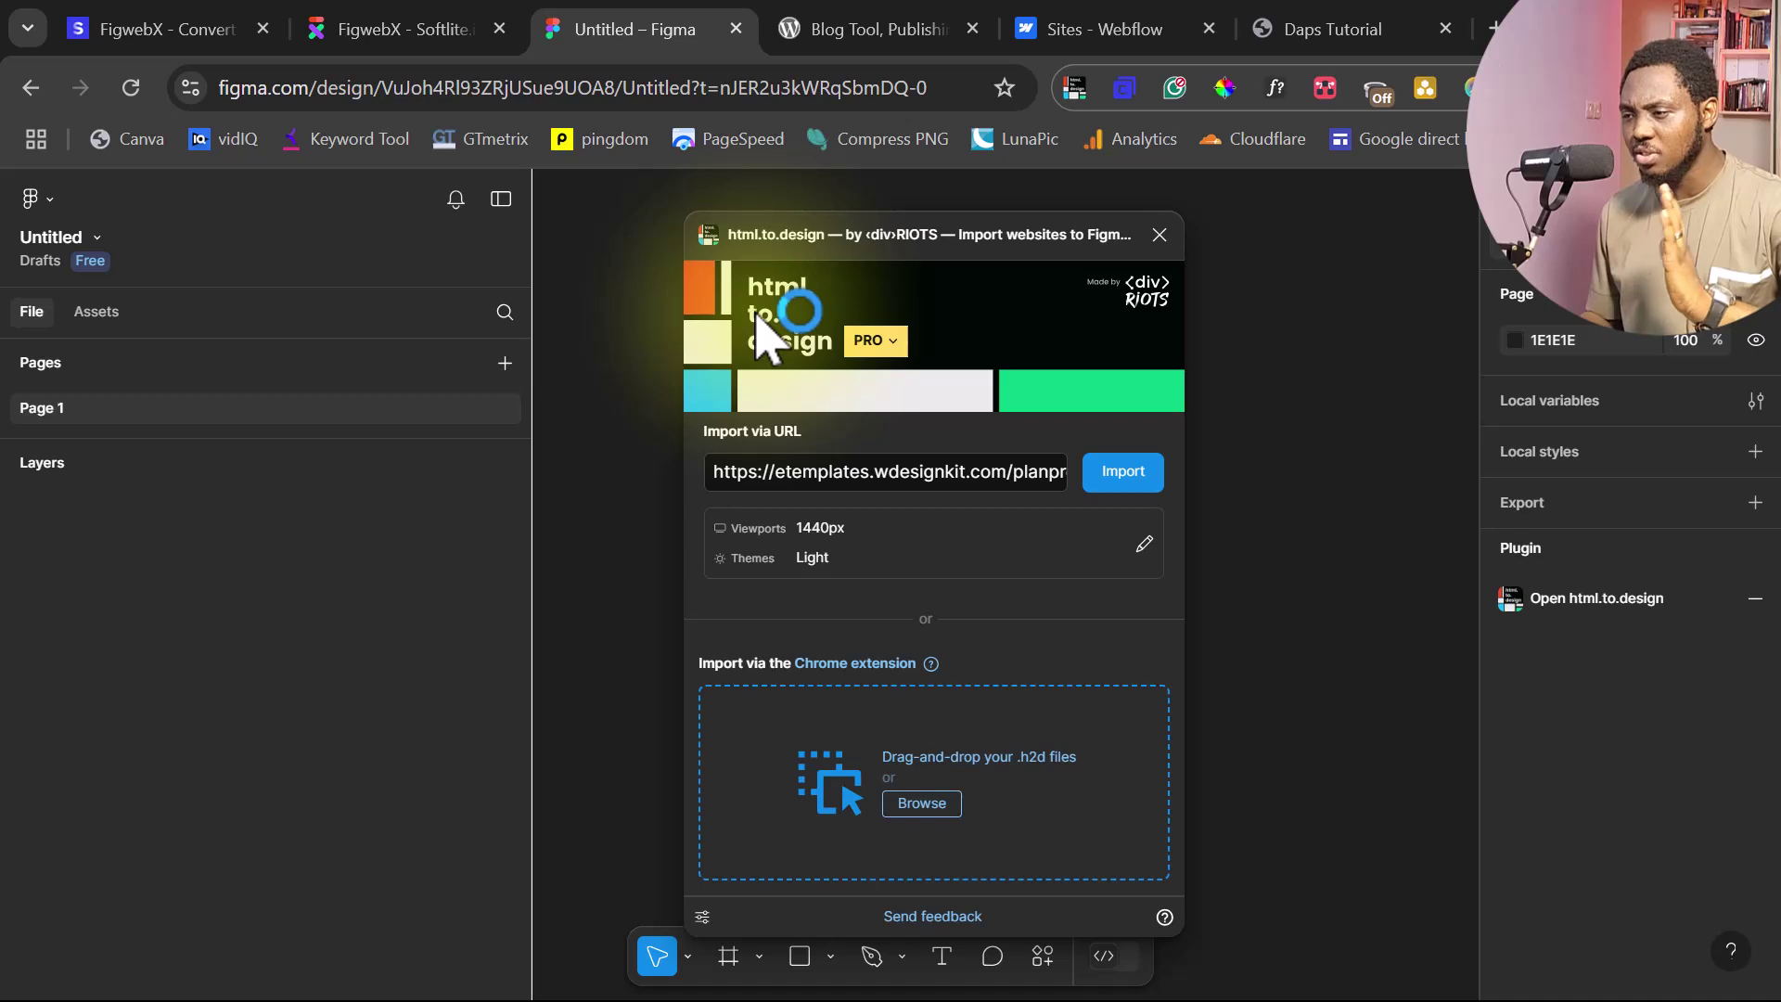
triple_click(870, 475)
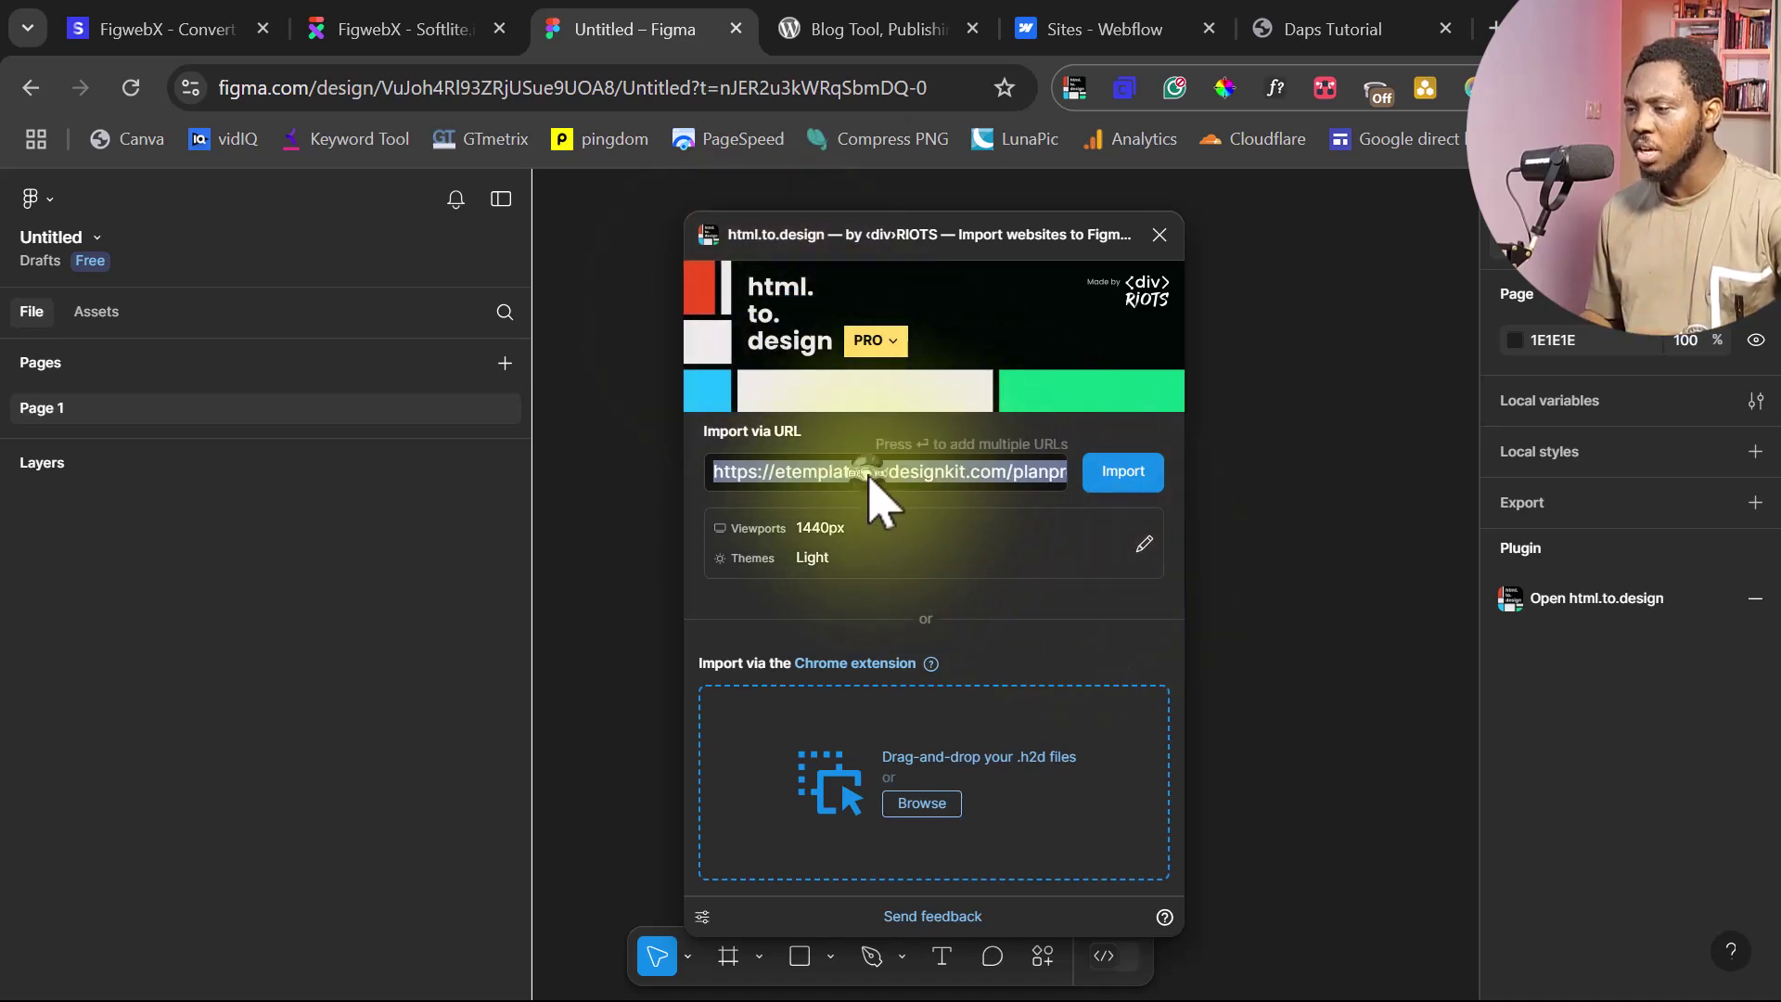
type("https://wordpress.org/")
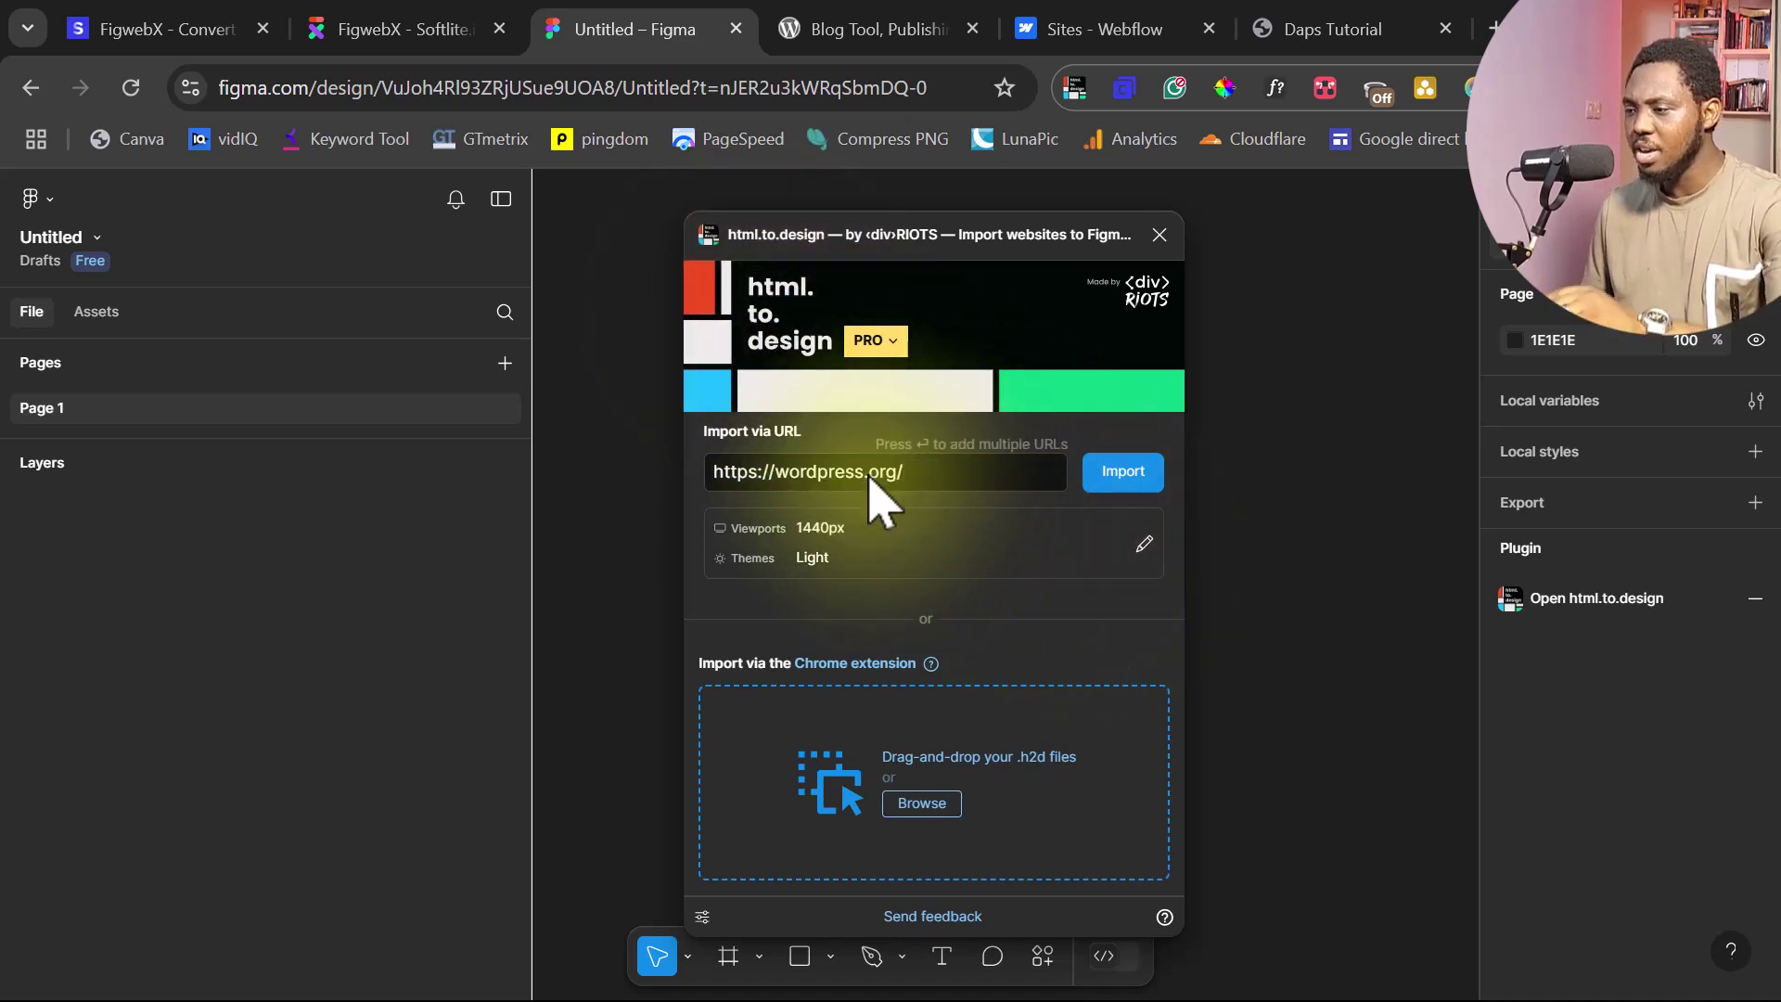
left_click(1118, 475)
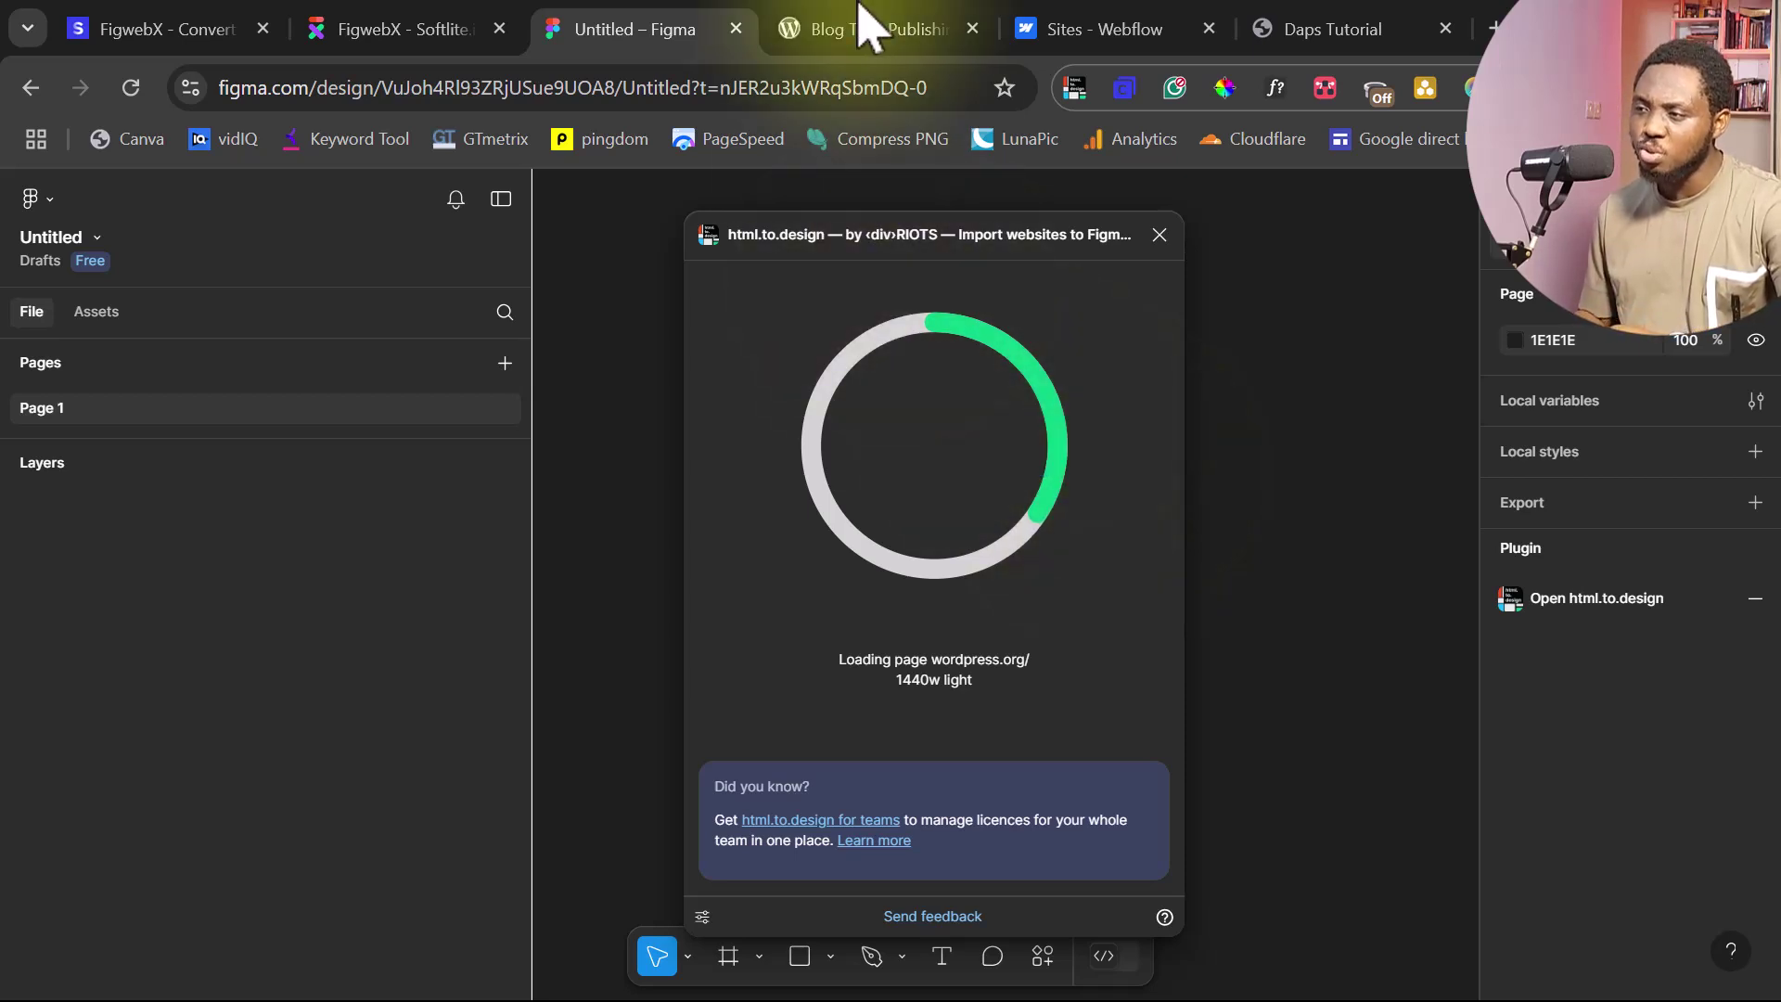
left_click(849, 30)
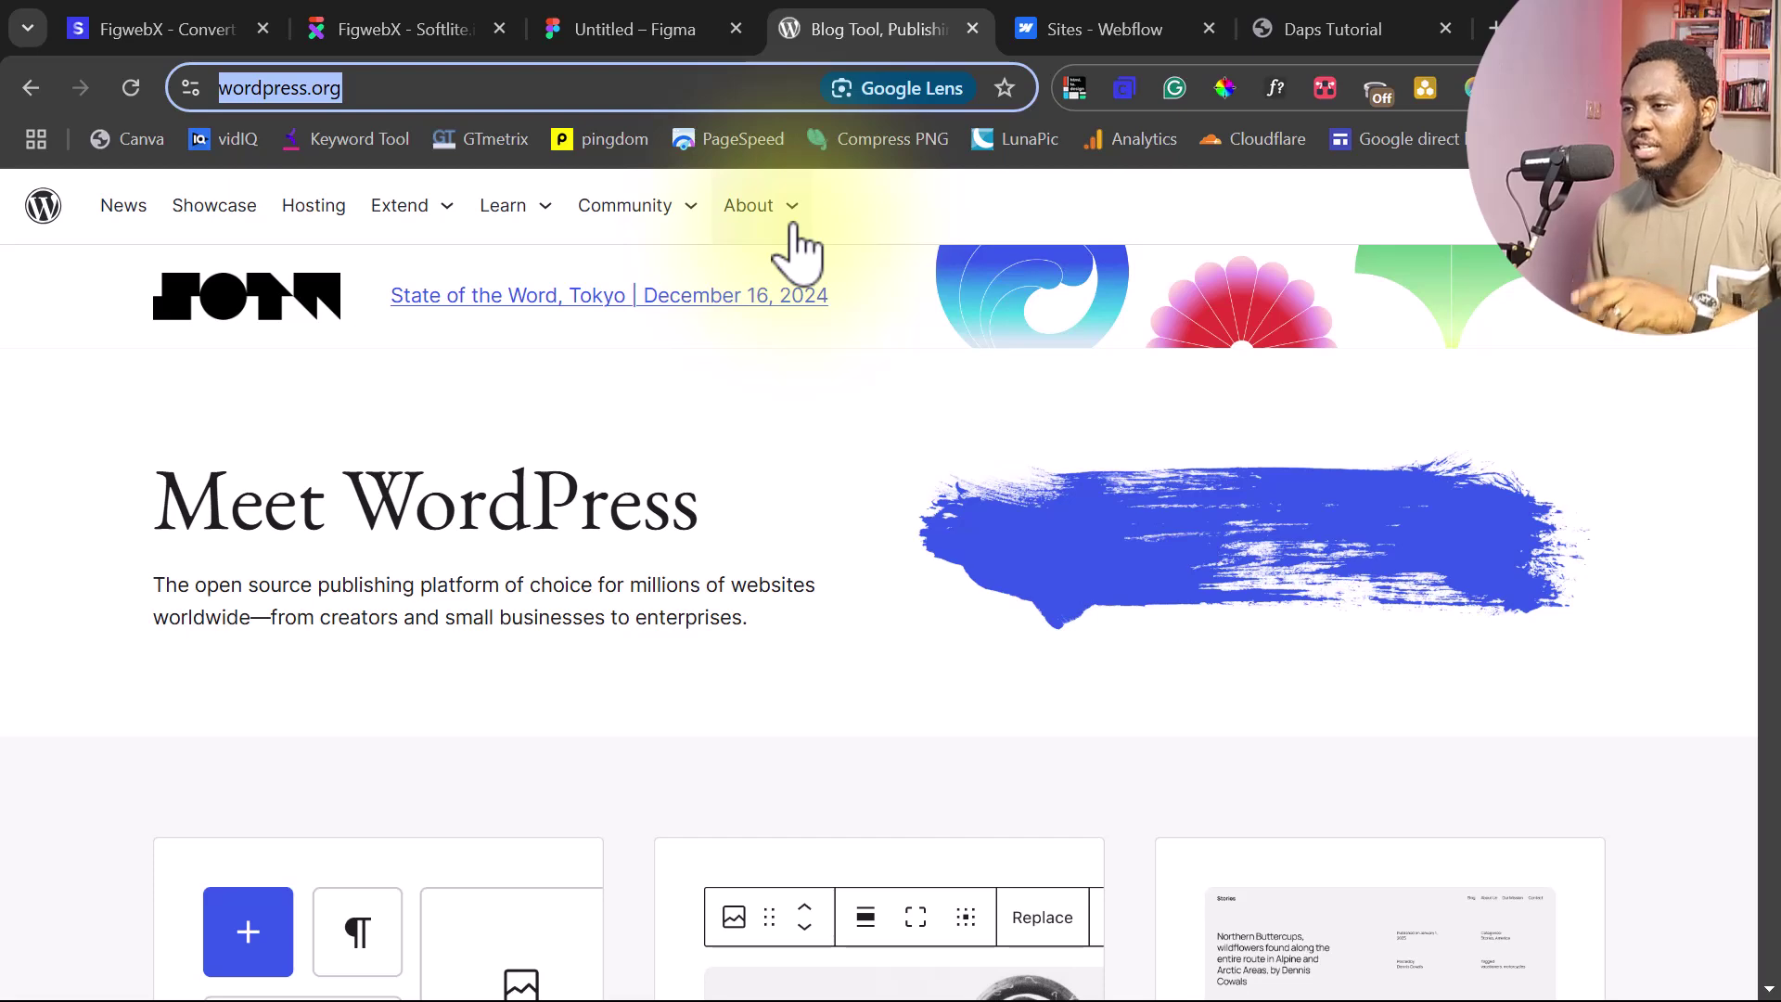
left_click(622, 37)
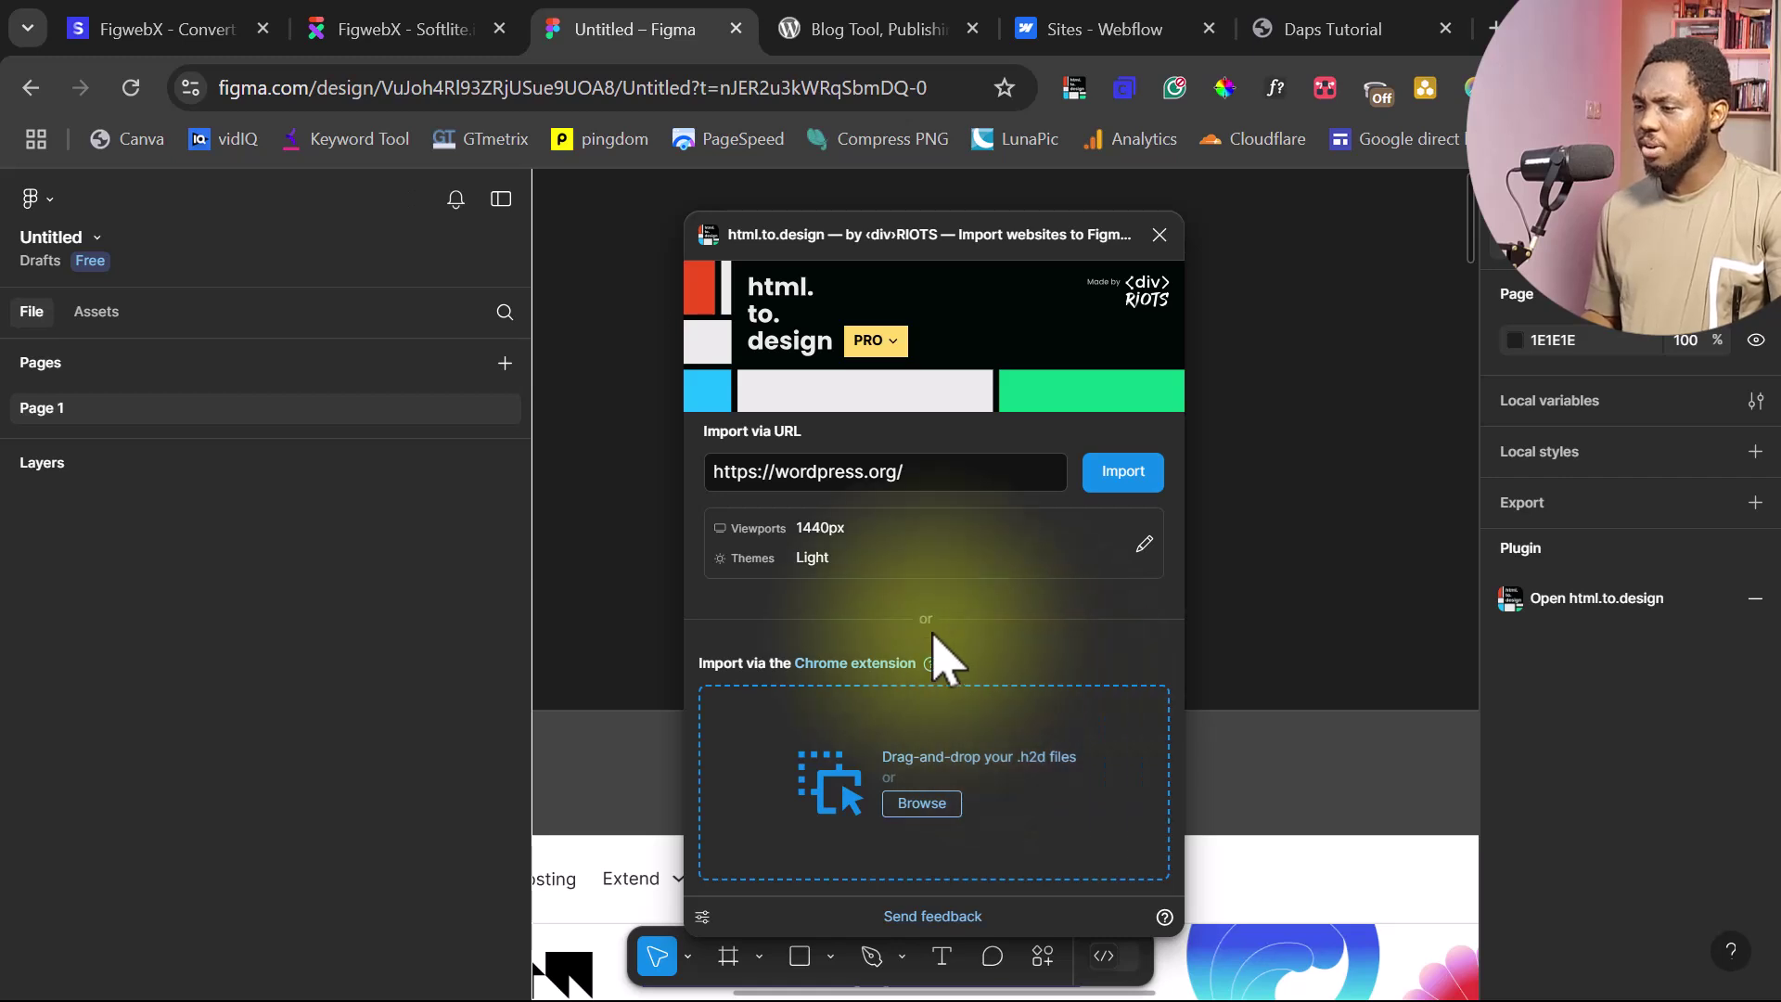
left_click(1160, 235)
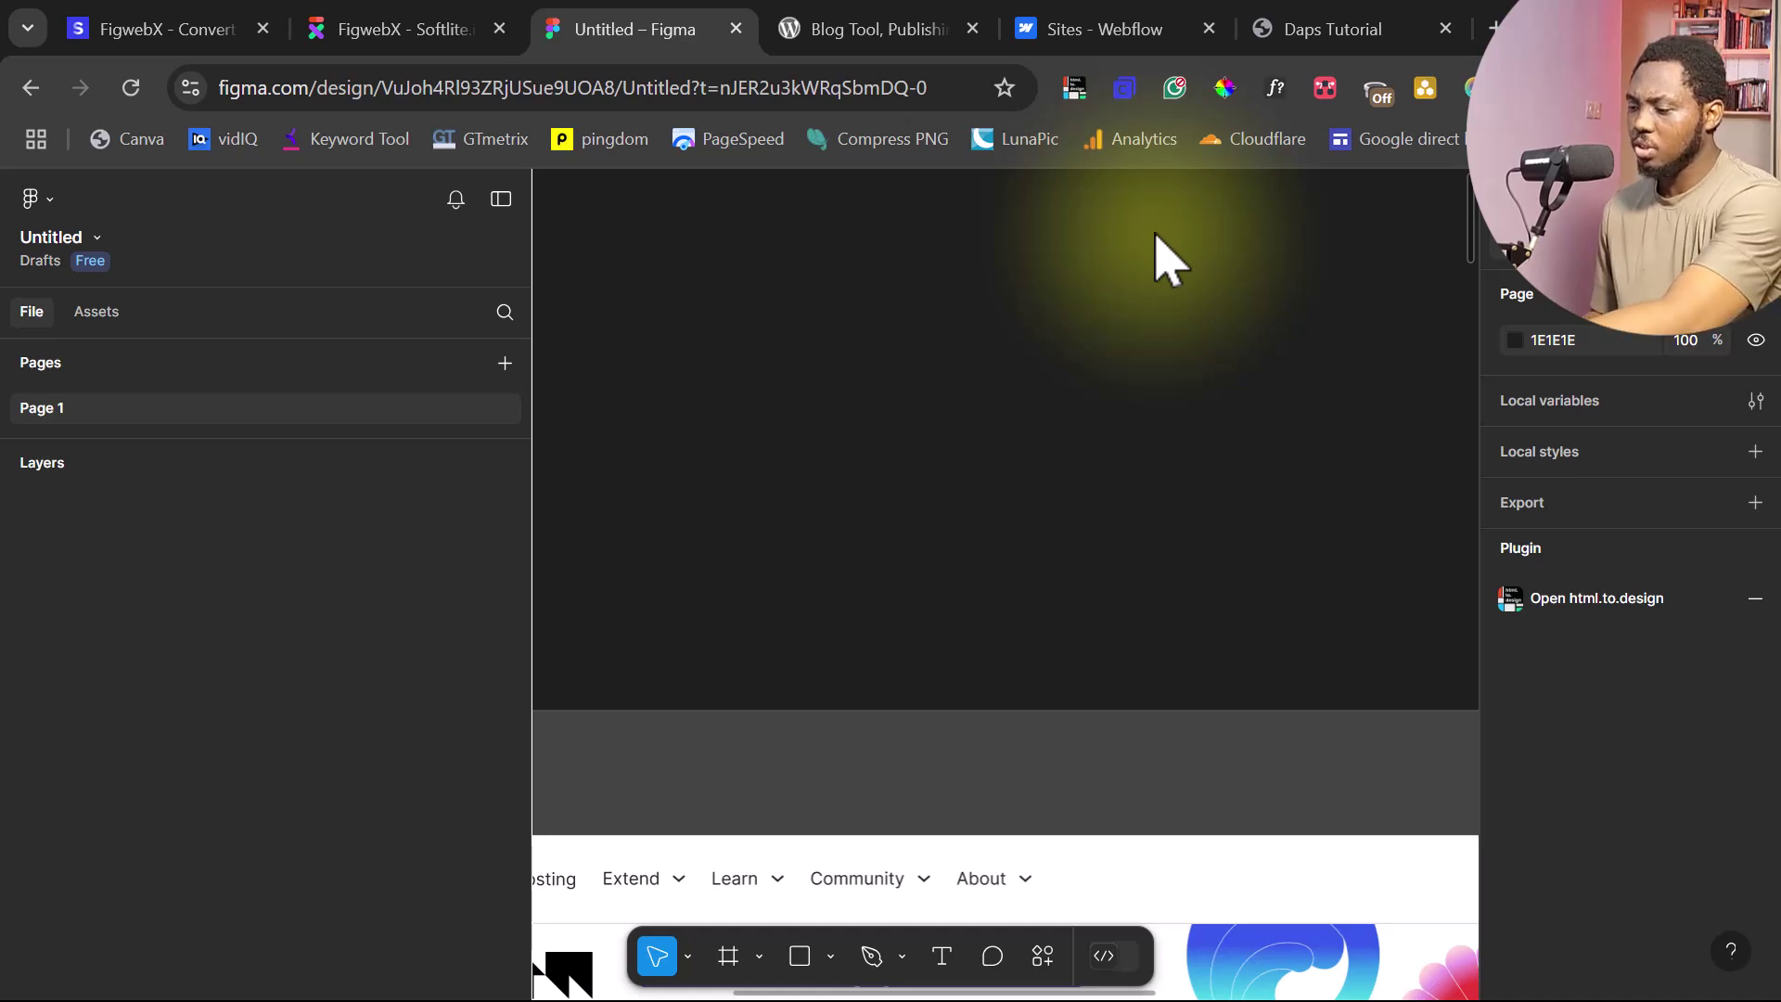
Move the imported wordpress.org section to about X -984, Y -492 and review the page design down to its footer
key("minus")
key("minus")
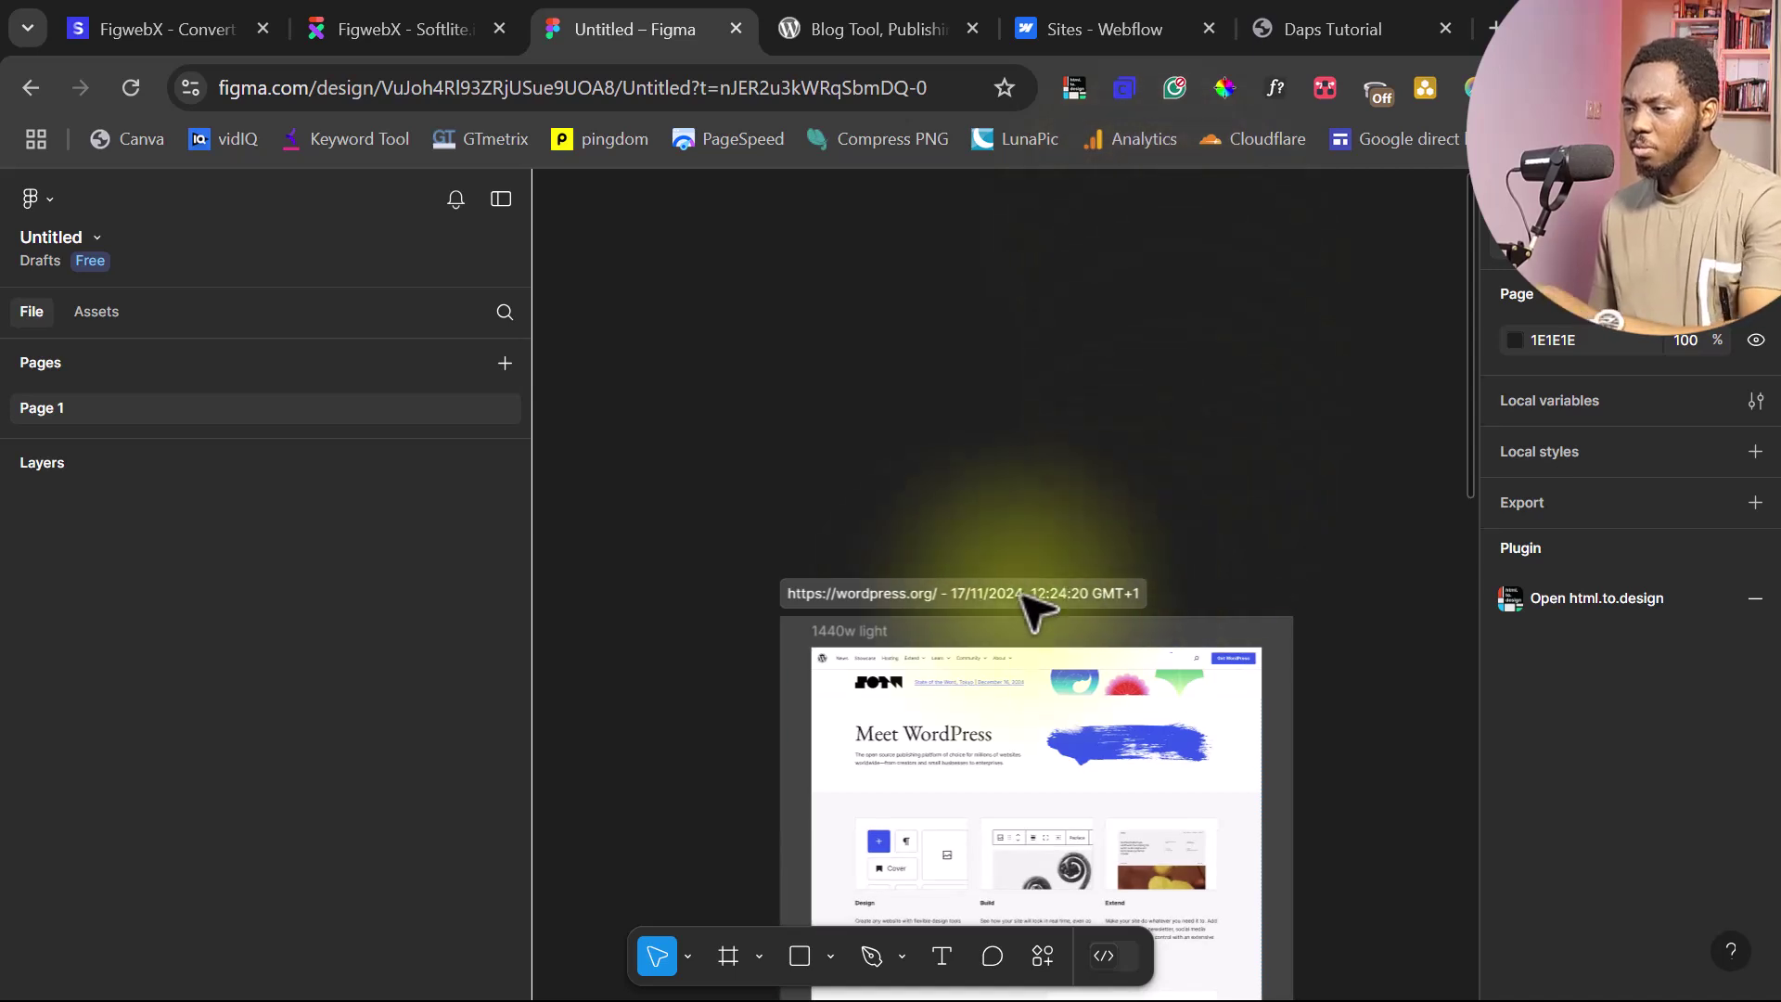
left_click_drag(919, 604, 838, 425)
scroll(1248, 409, "down", 5)
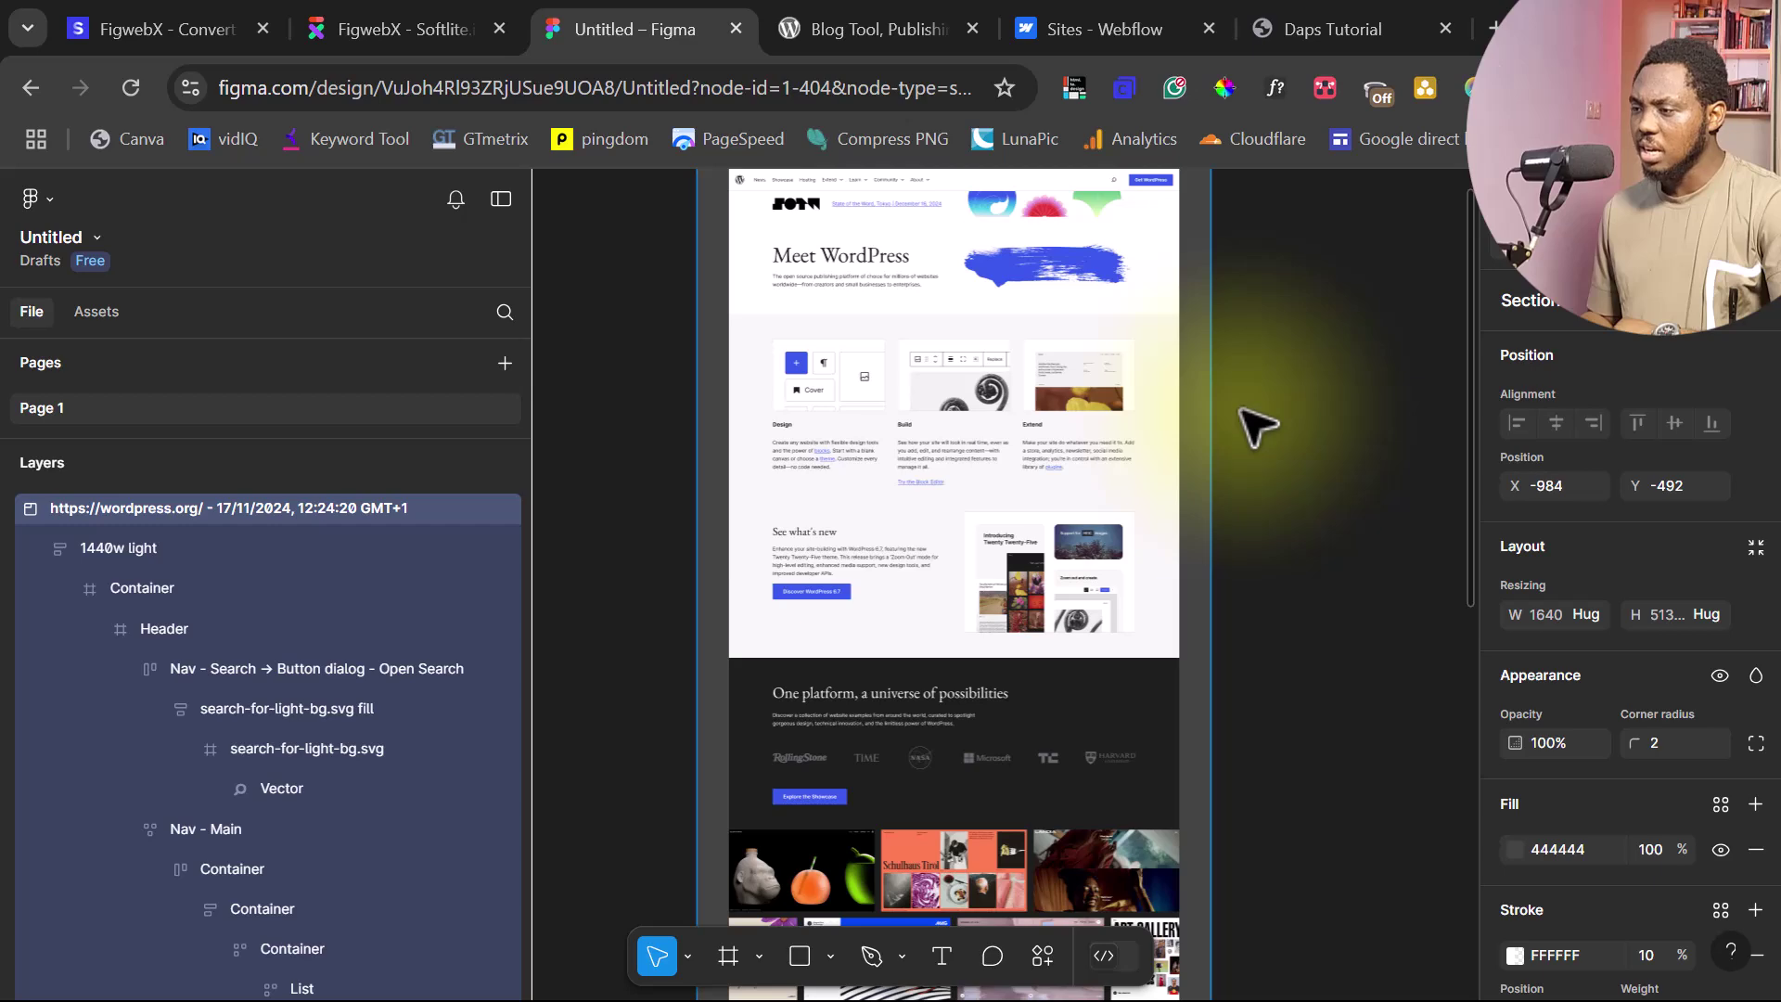
scroll(1258, 425, "down", 10)
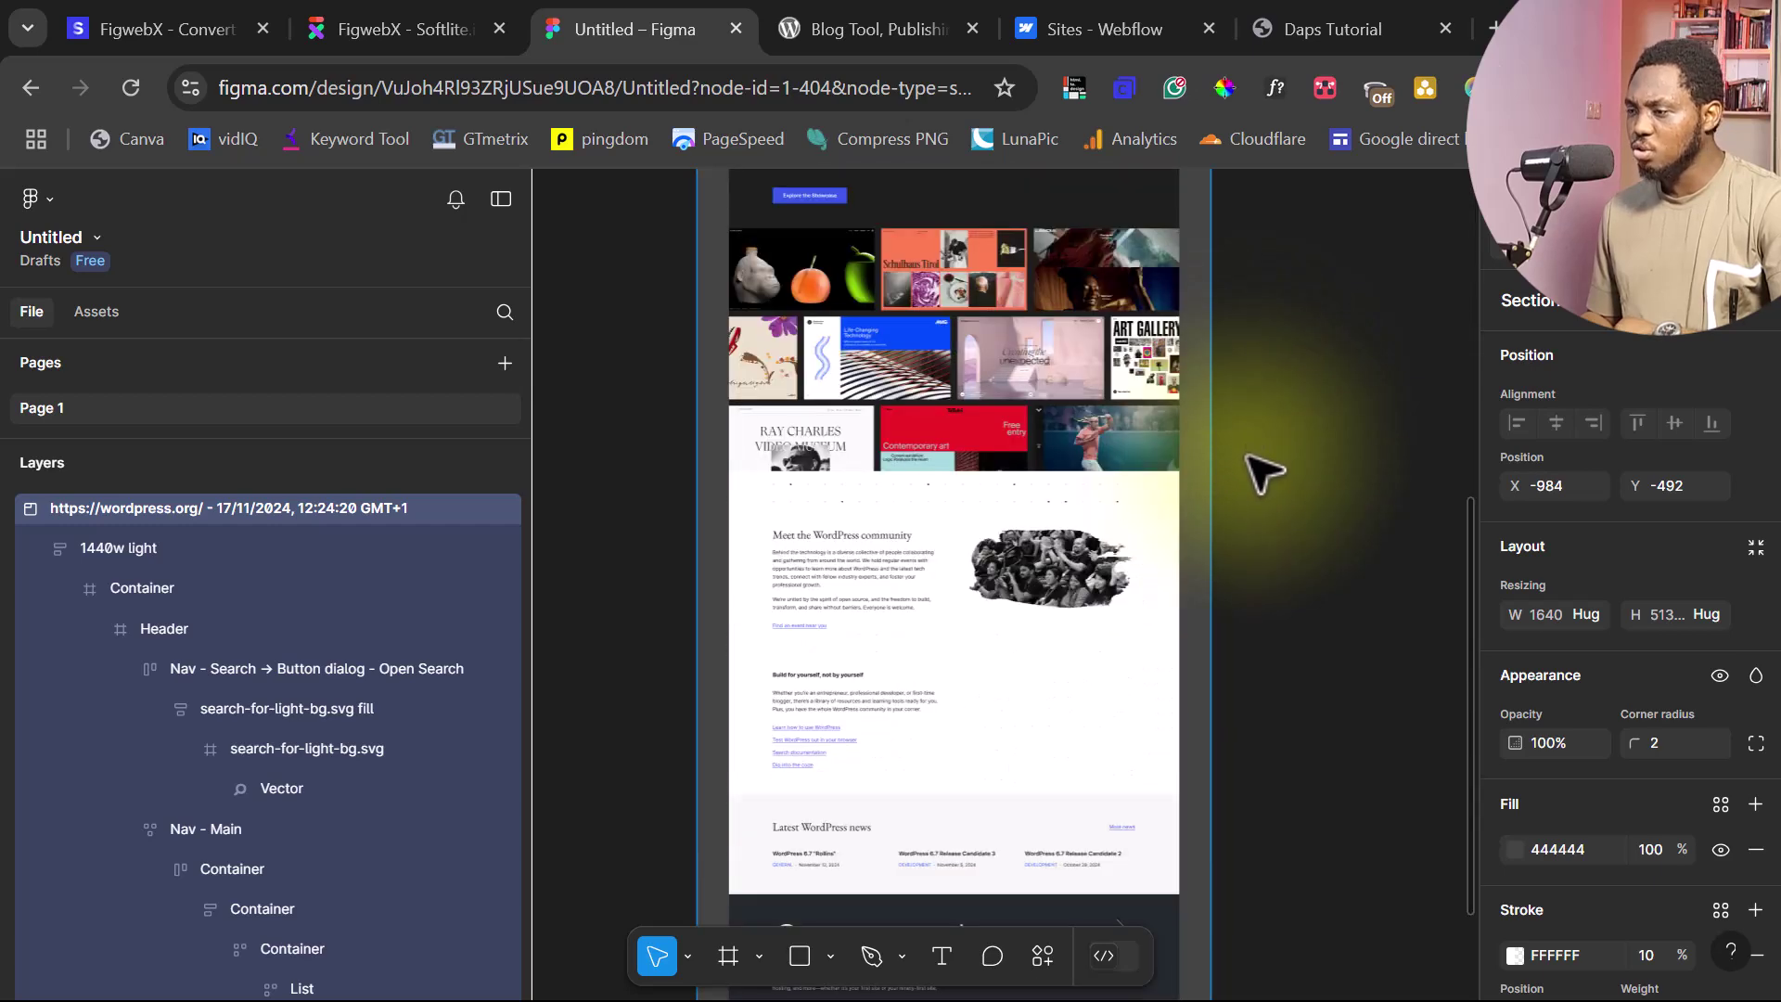
scroll(1262, 474, "down", 10)
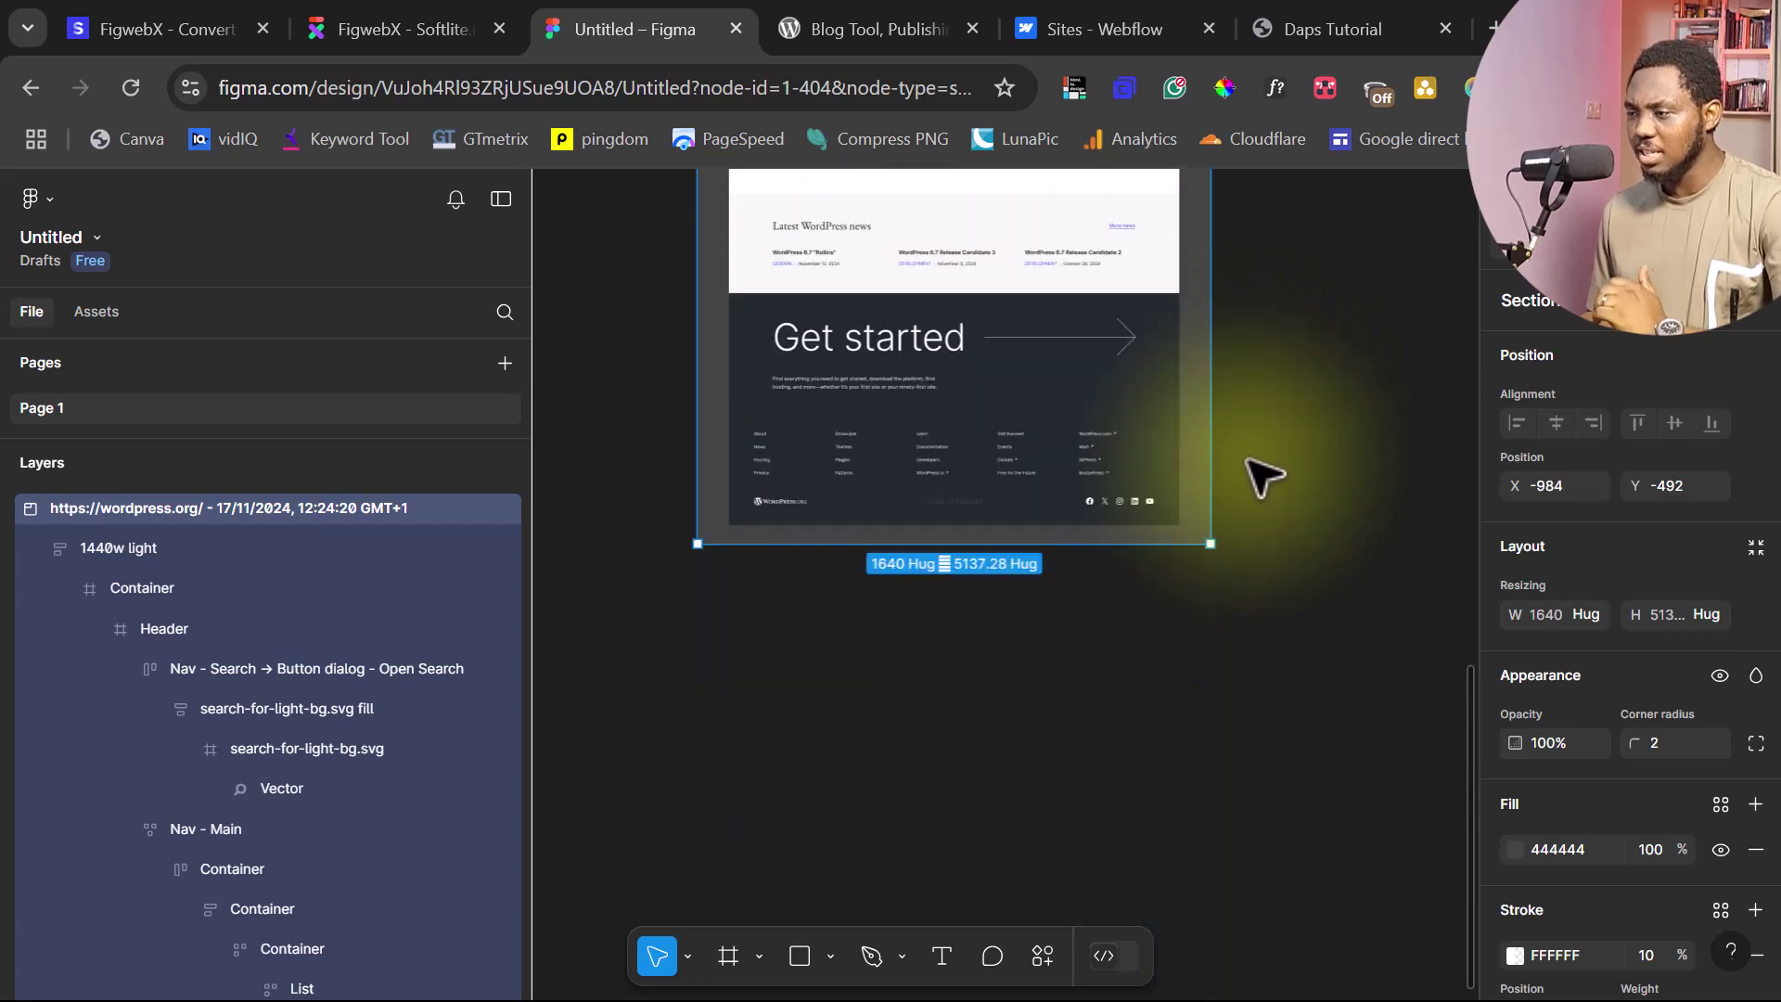
Ungroup the imported wordpress.org section so the 1440w light frame stands on its own, and check the top of the page design
scroll(1266, 476, "up", 15)
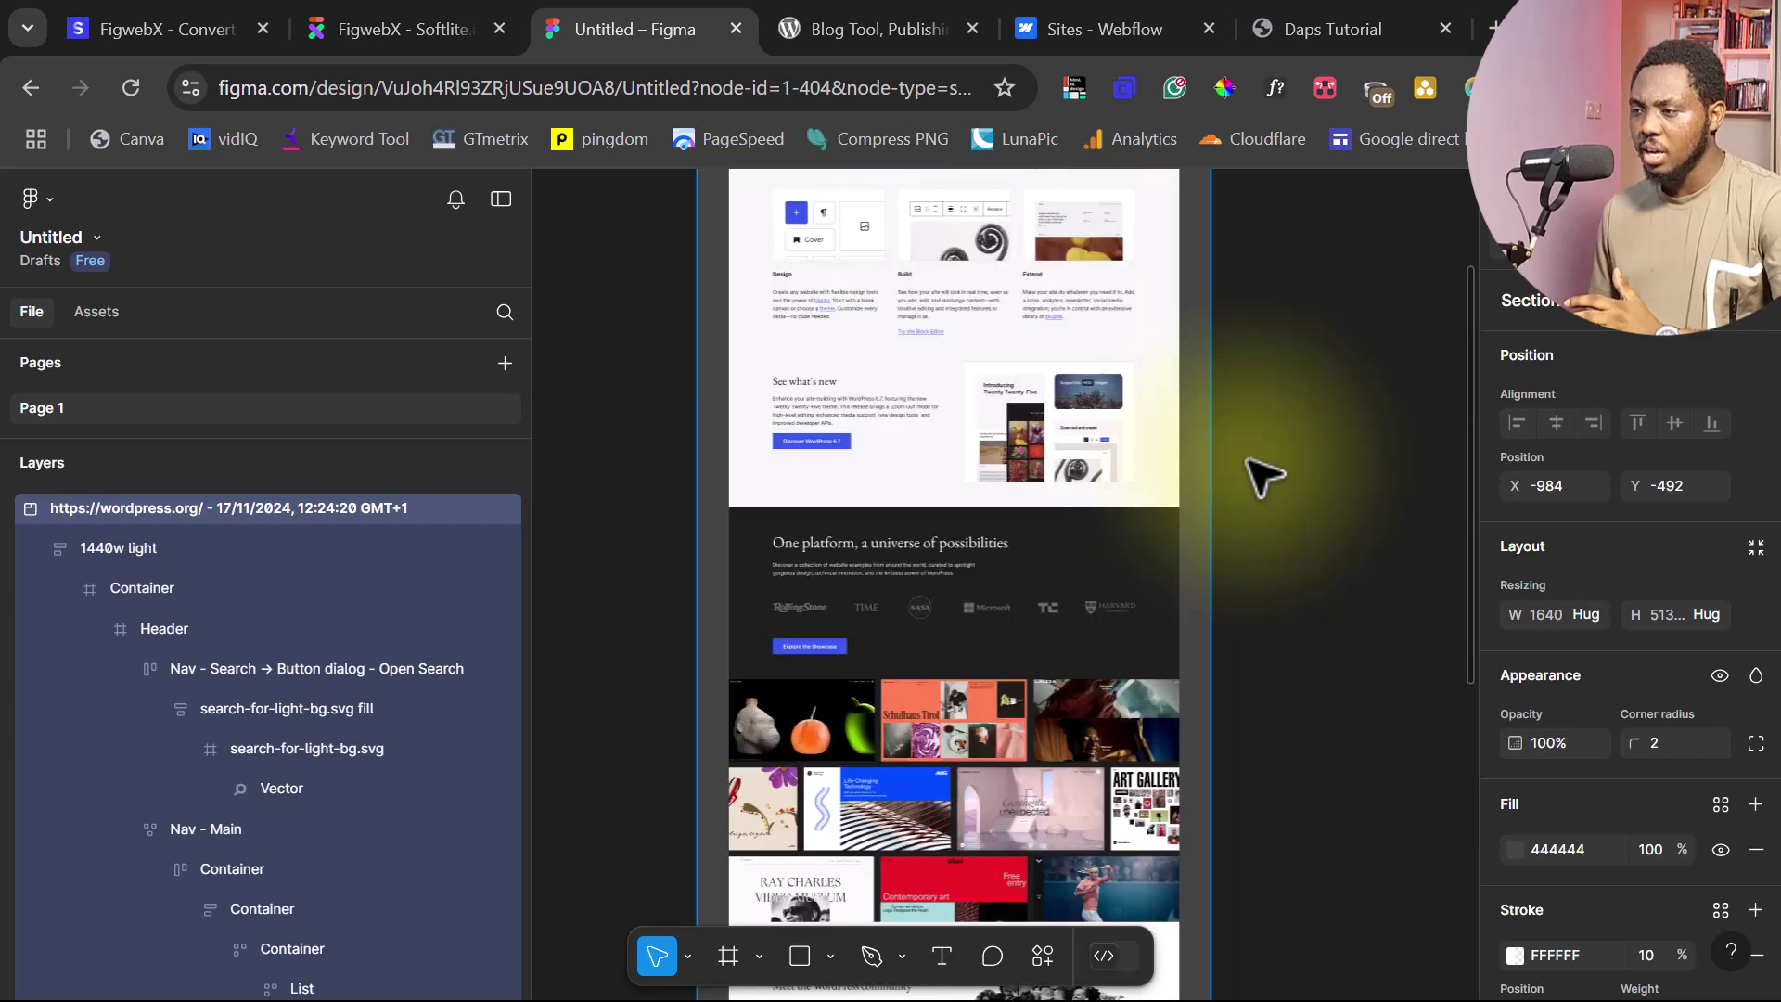
scroll(1264, 475, "up", 10)
scroll(1266, 478, "down", 3)
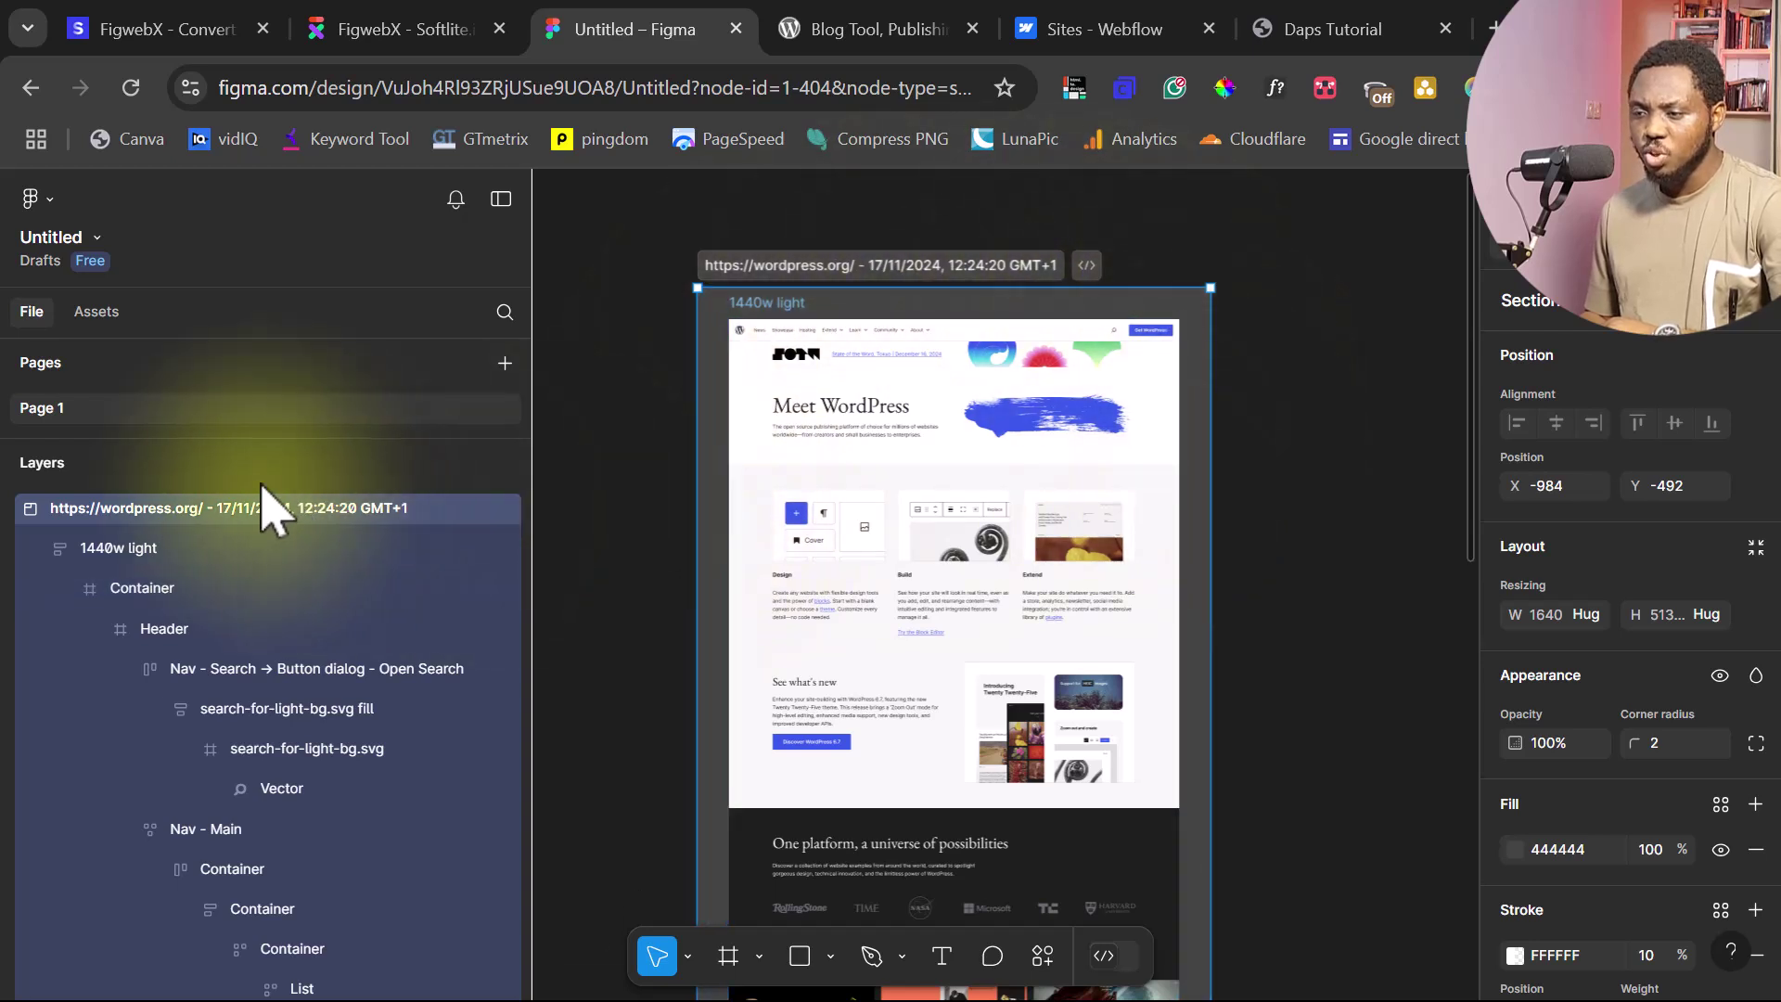
right_click(98, 520)
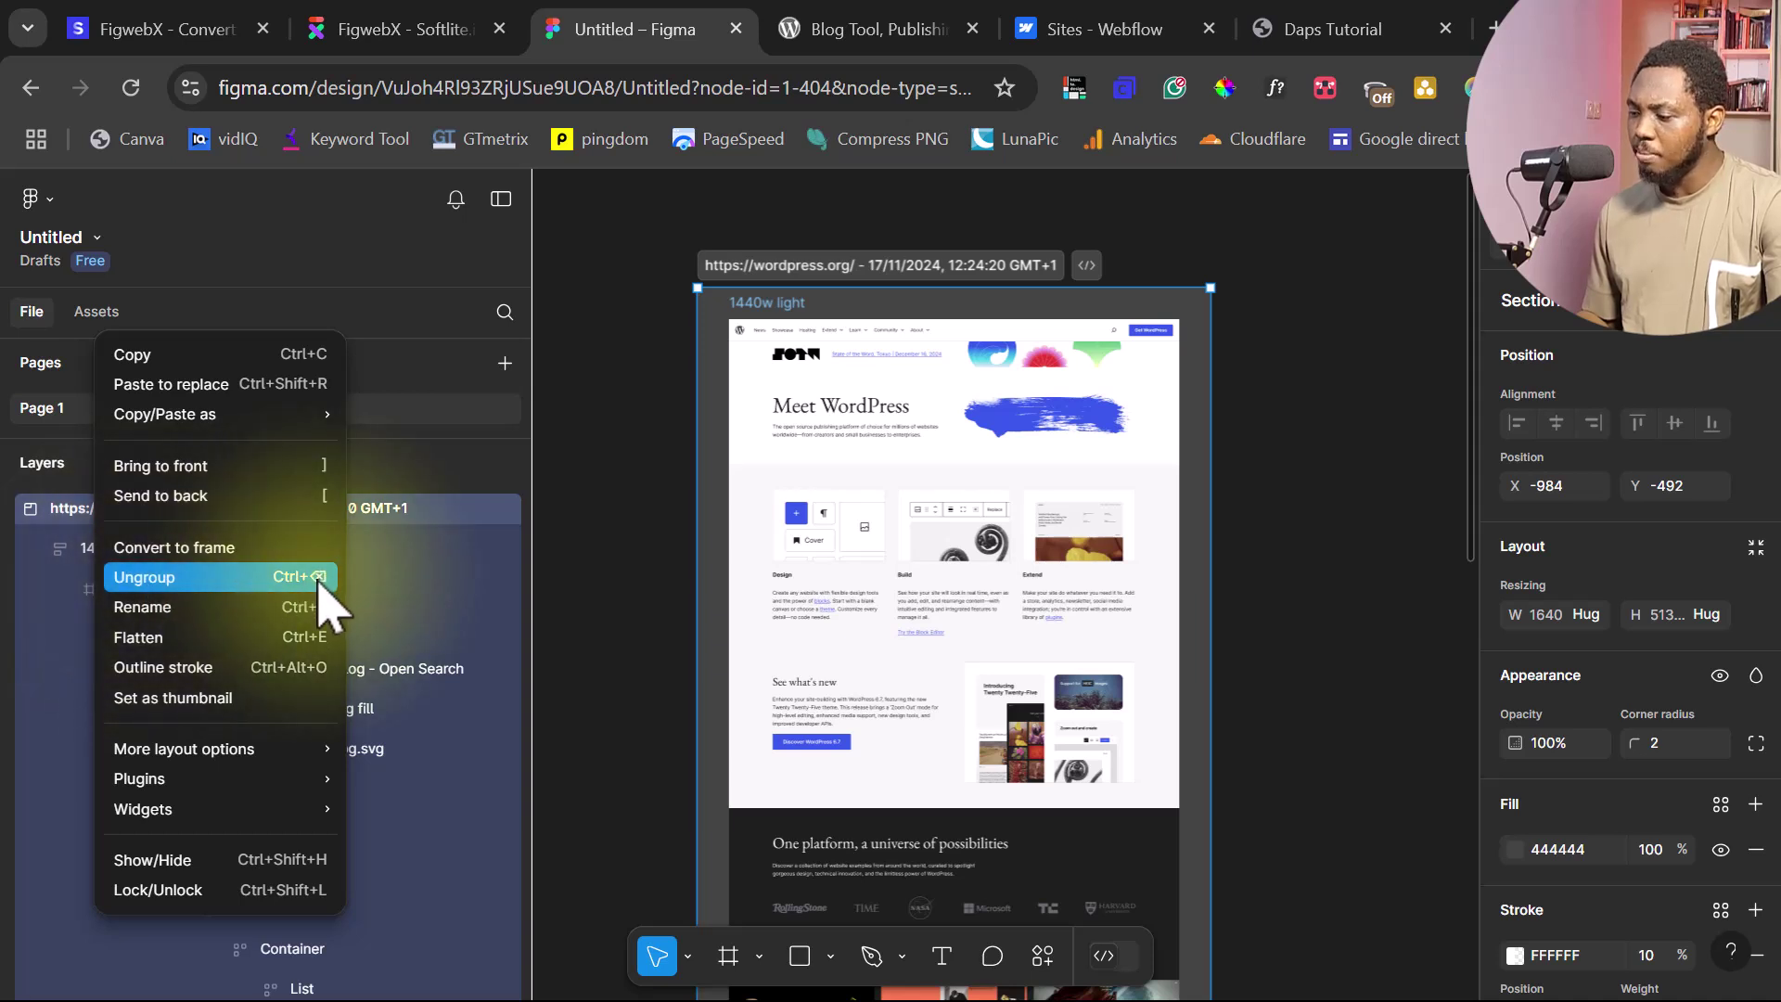
left_click(206, 594)
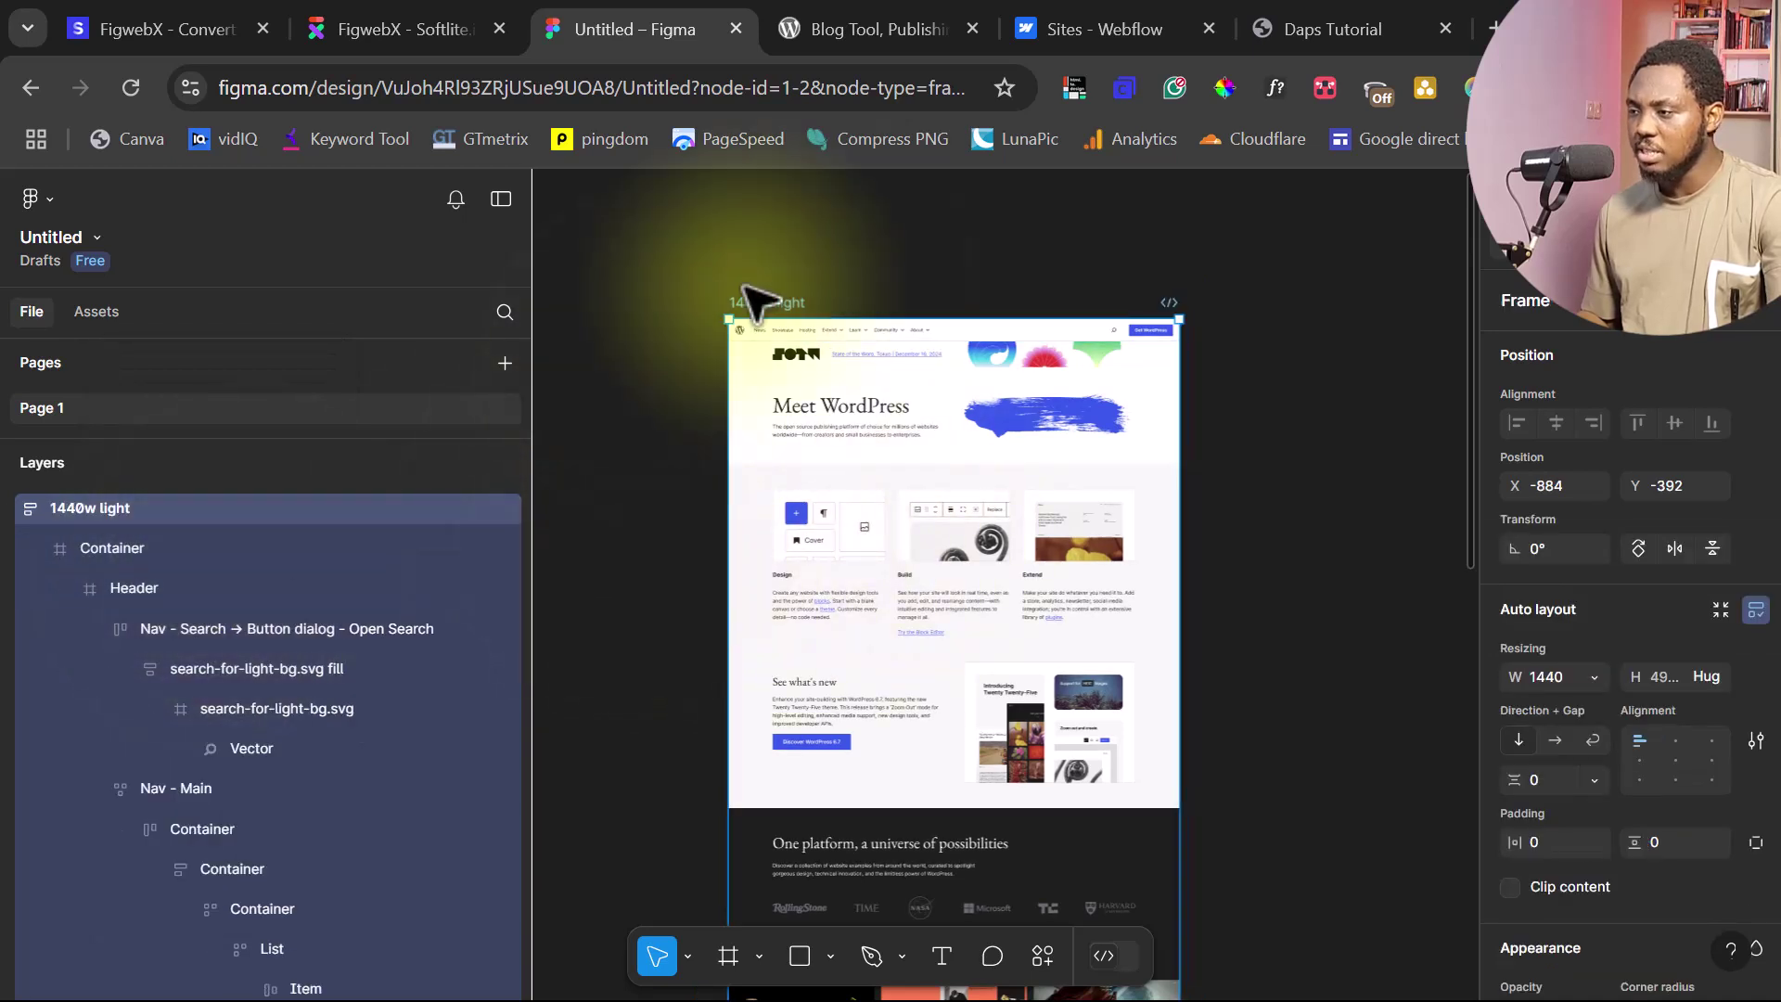
scroll(1181, 430, "down", 5)
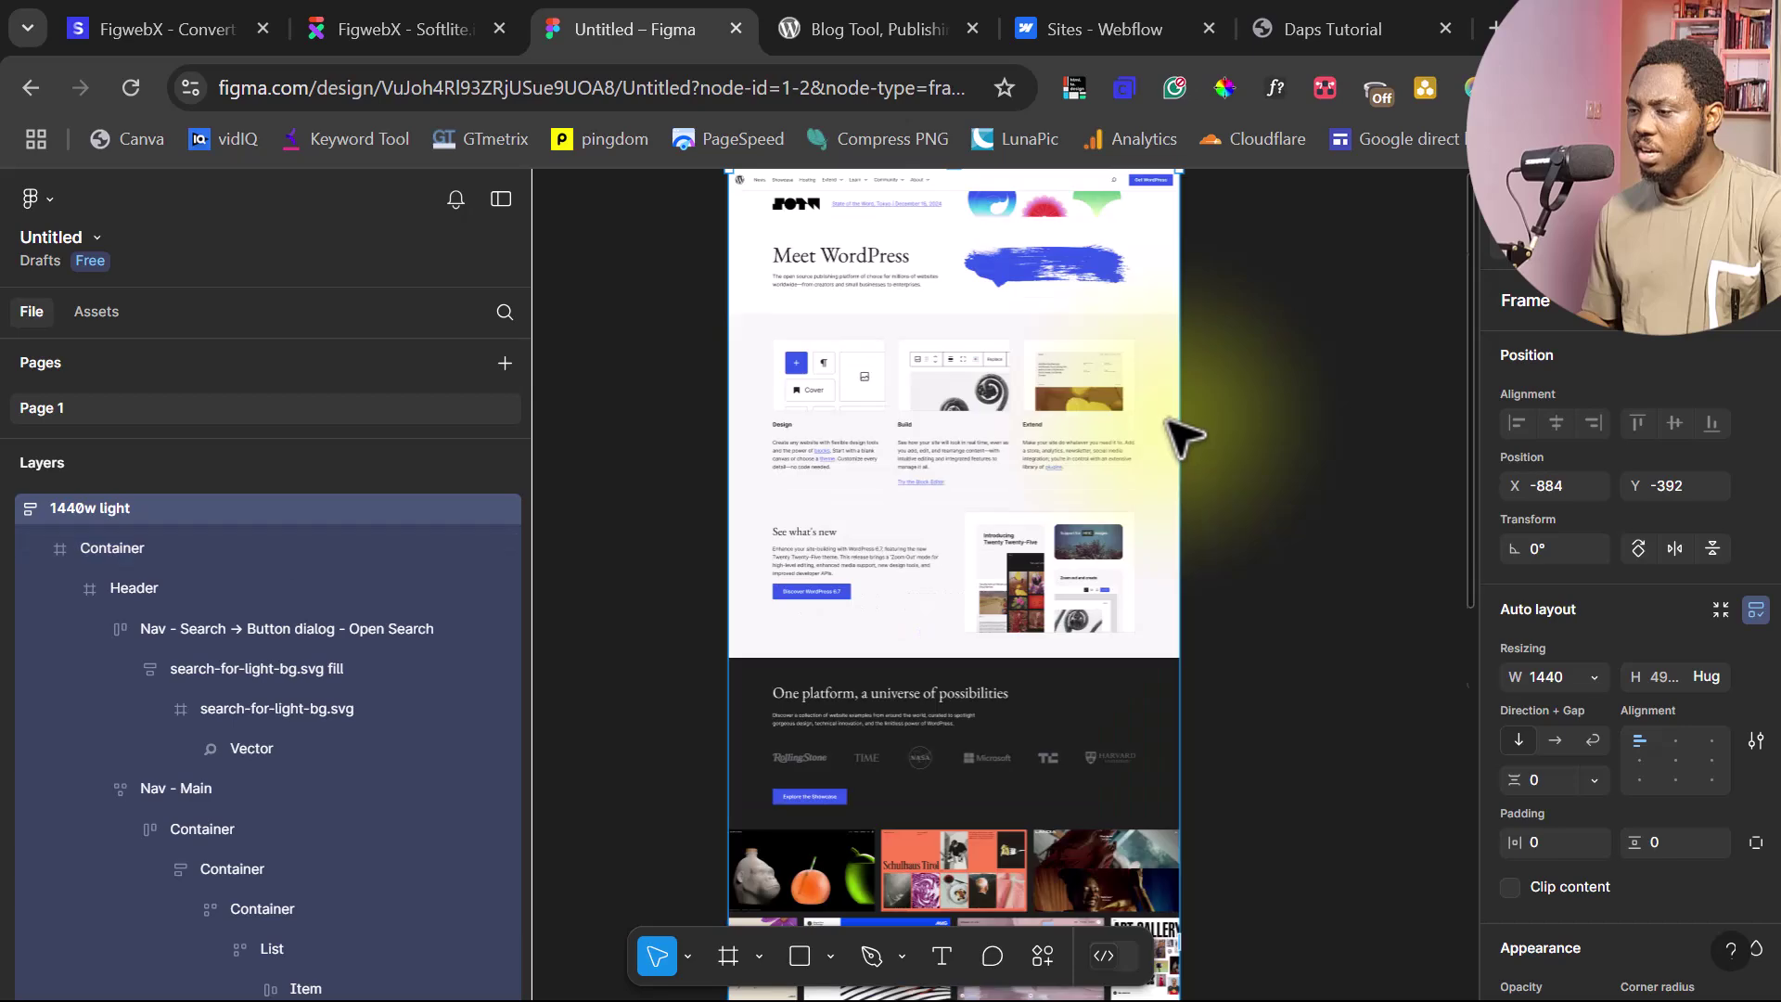
scroll(1183, 446, "up", 3)
scroll(1181, 442, "up", 2)
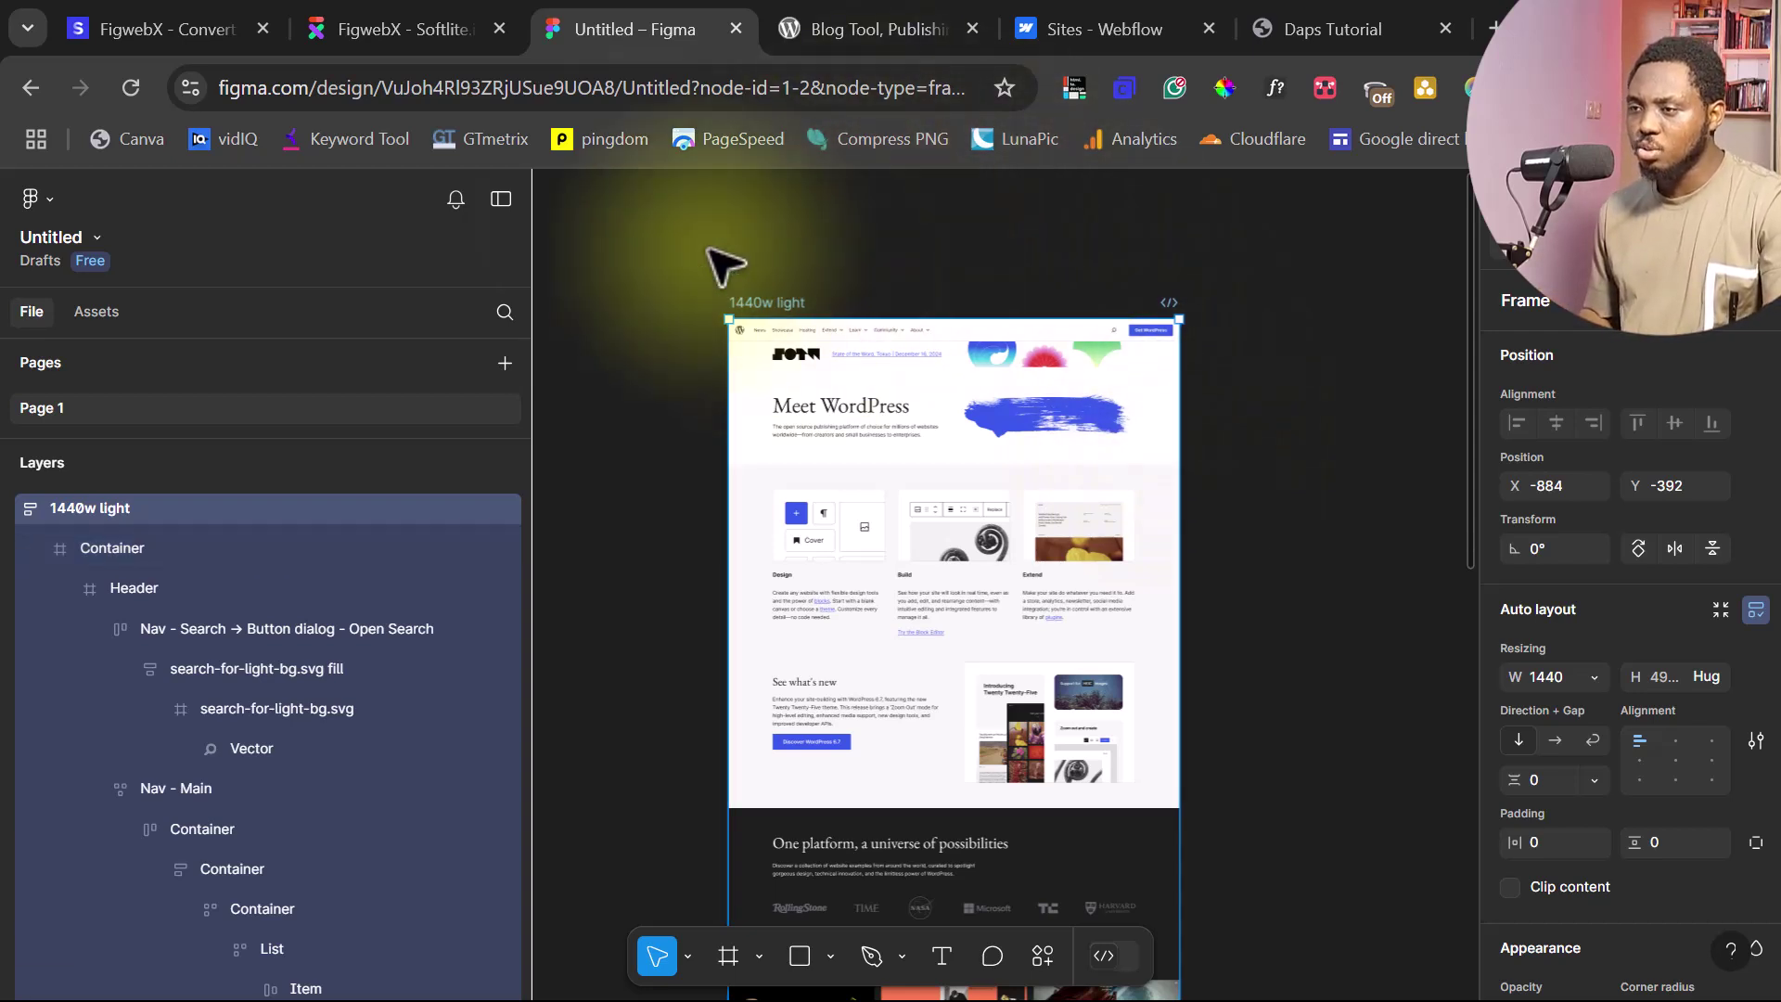
Switch to FigwebX, open the Daps Tutorial project and start a new export task in it
left_click(429, 46)
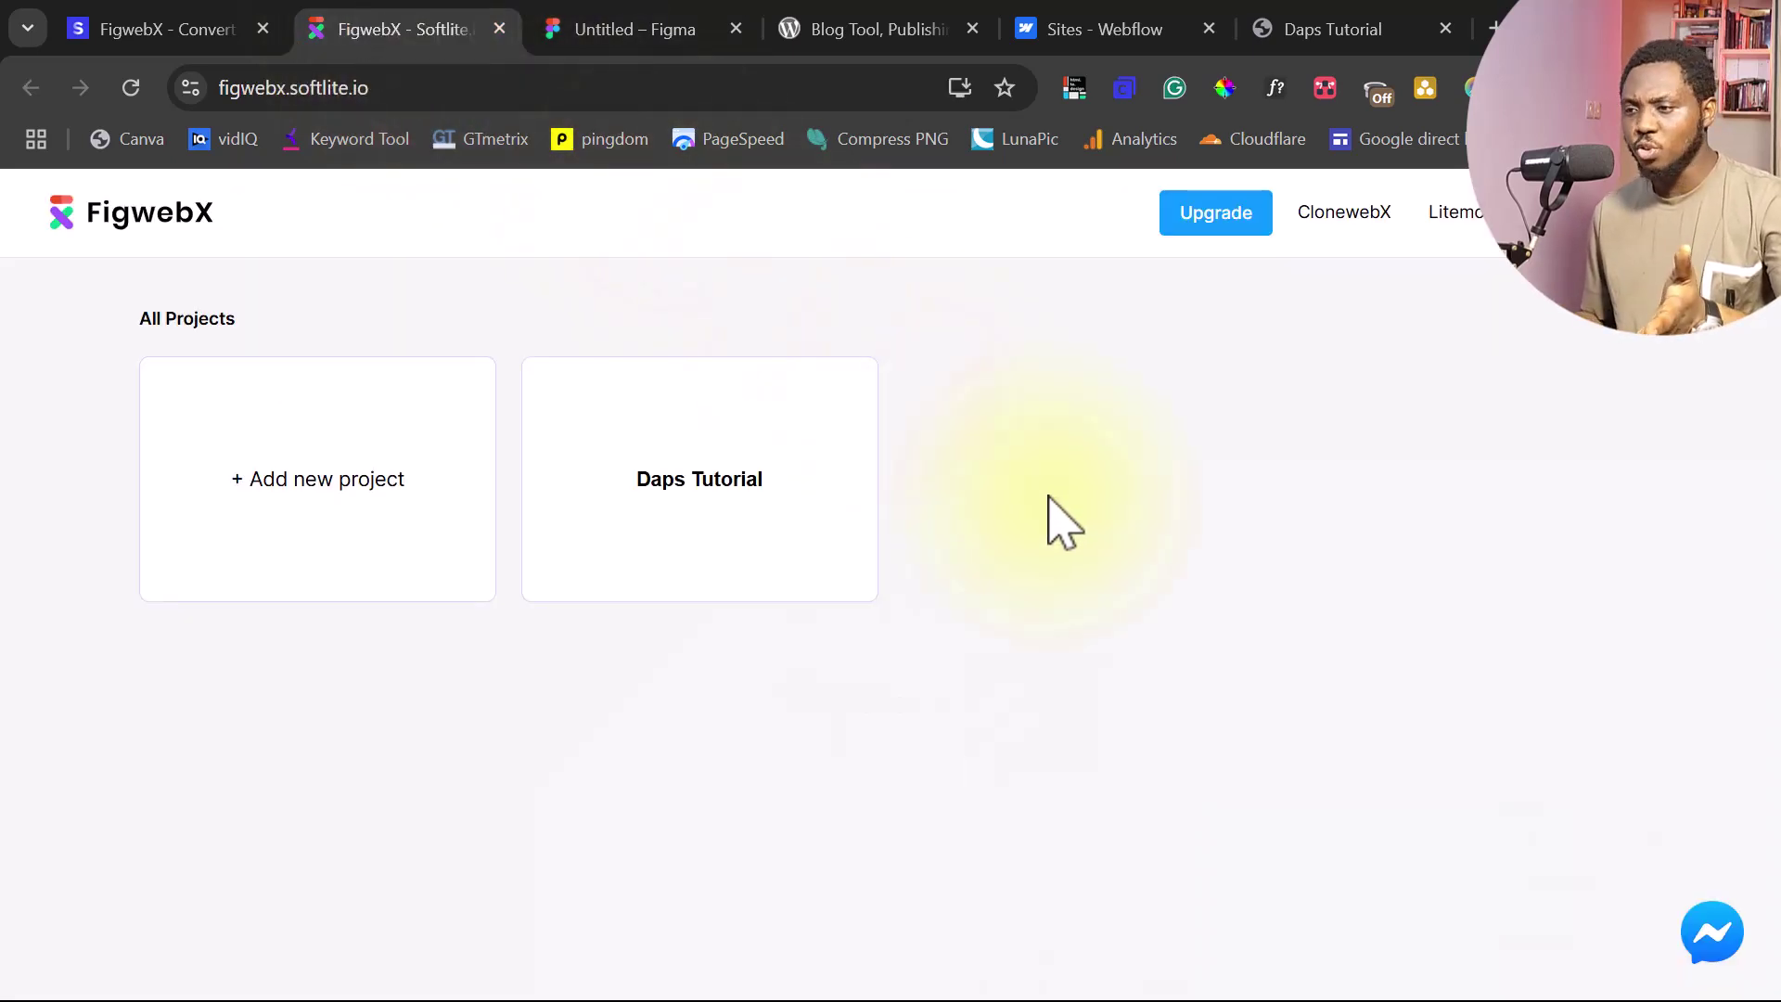
left_click(321, 478)
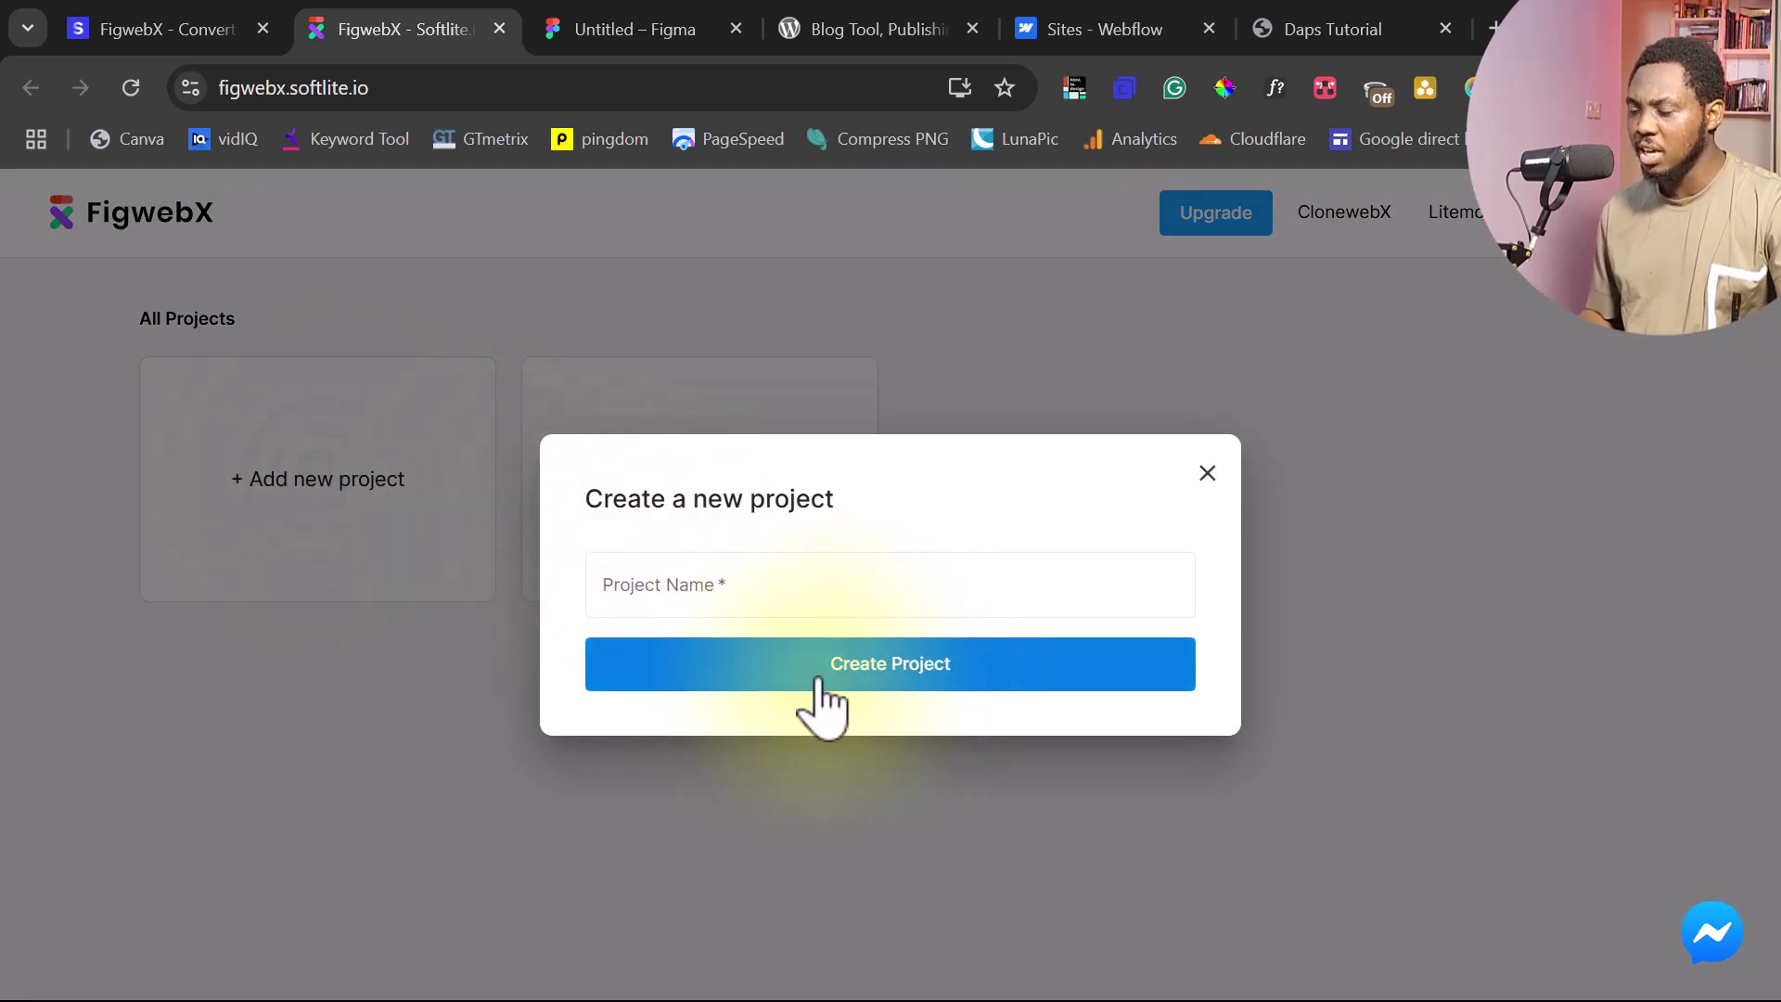
left_click(1207, 474)
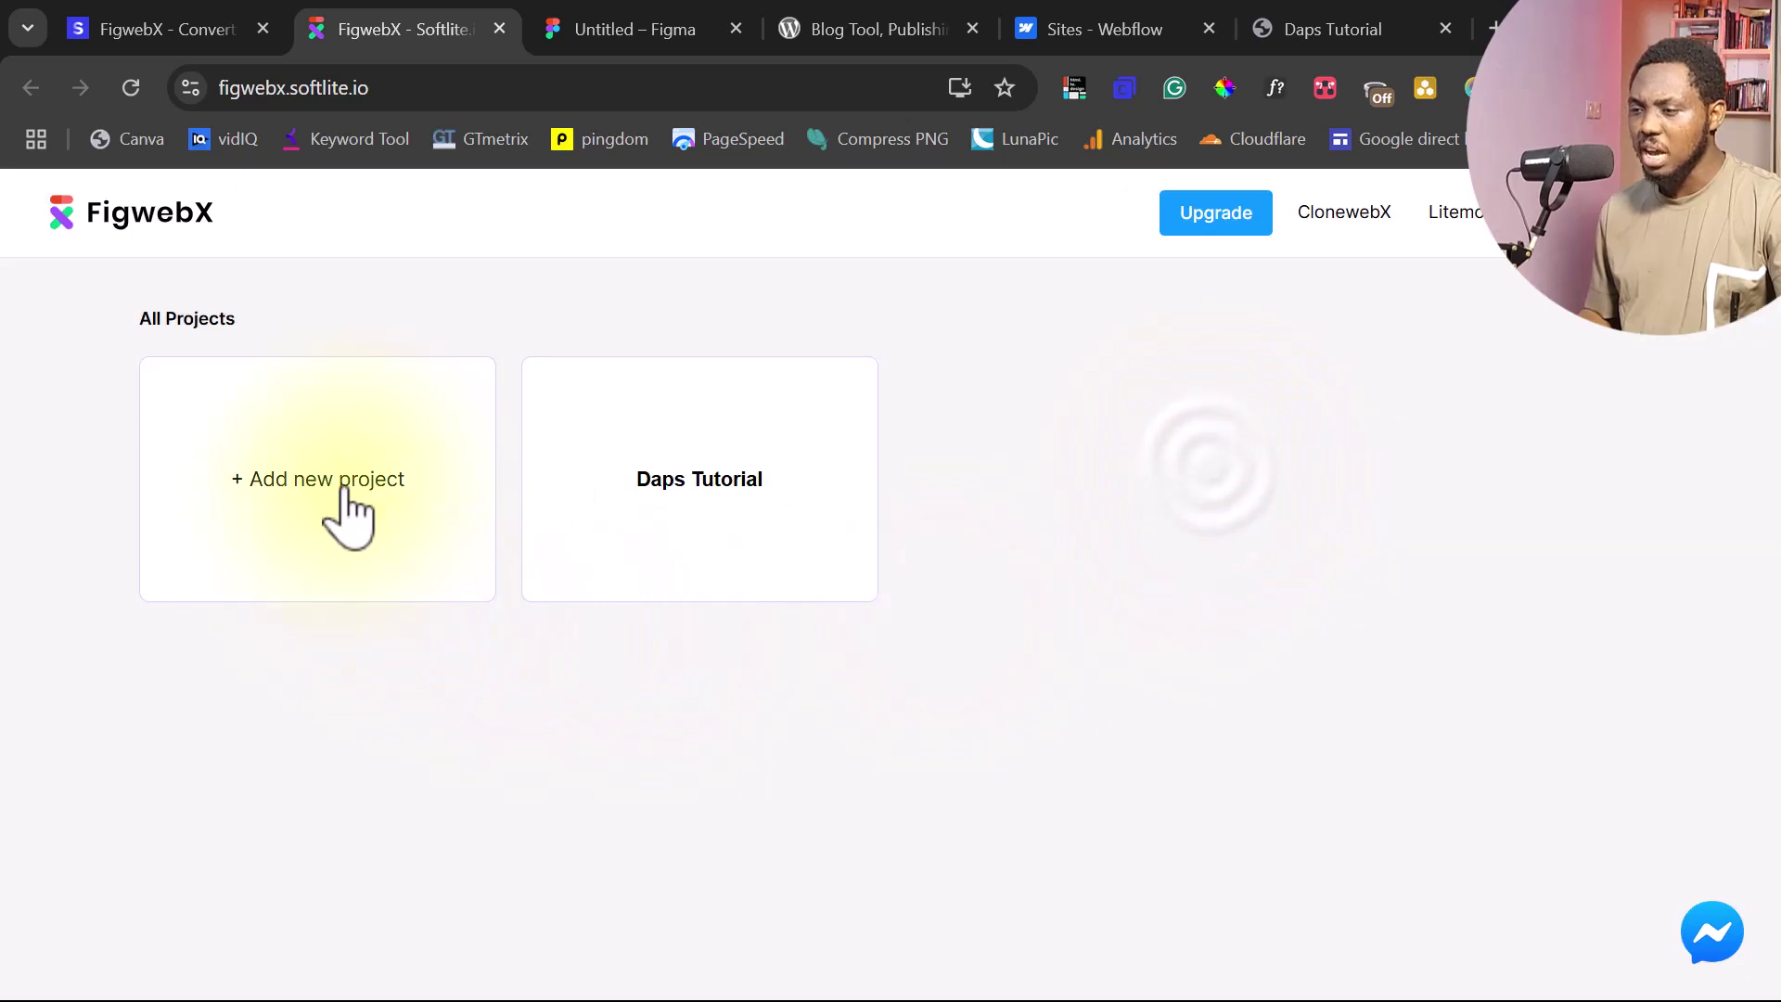
left_click(703, 559)
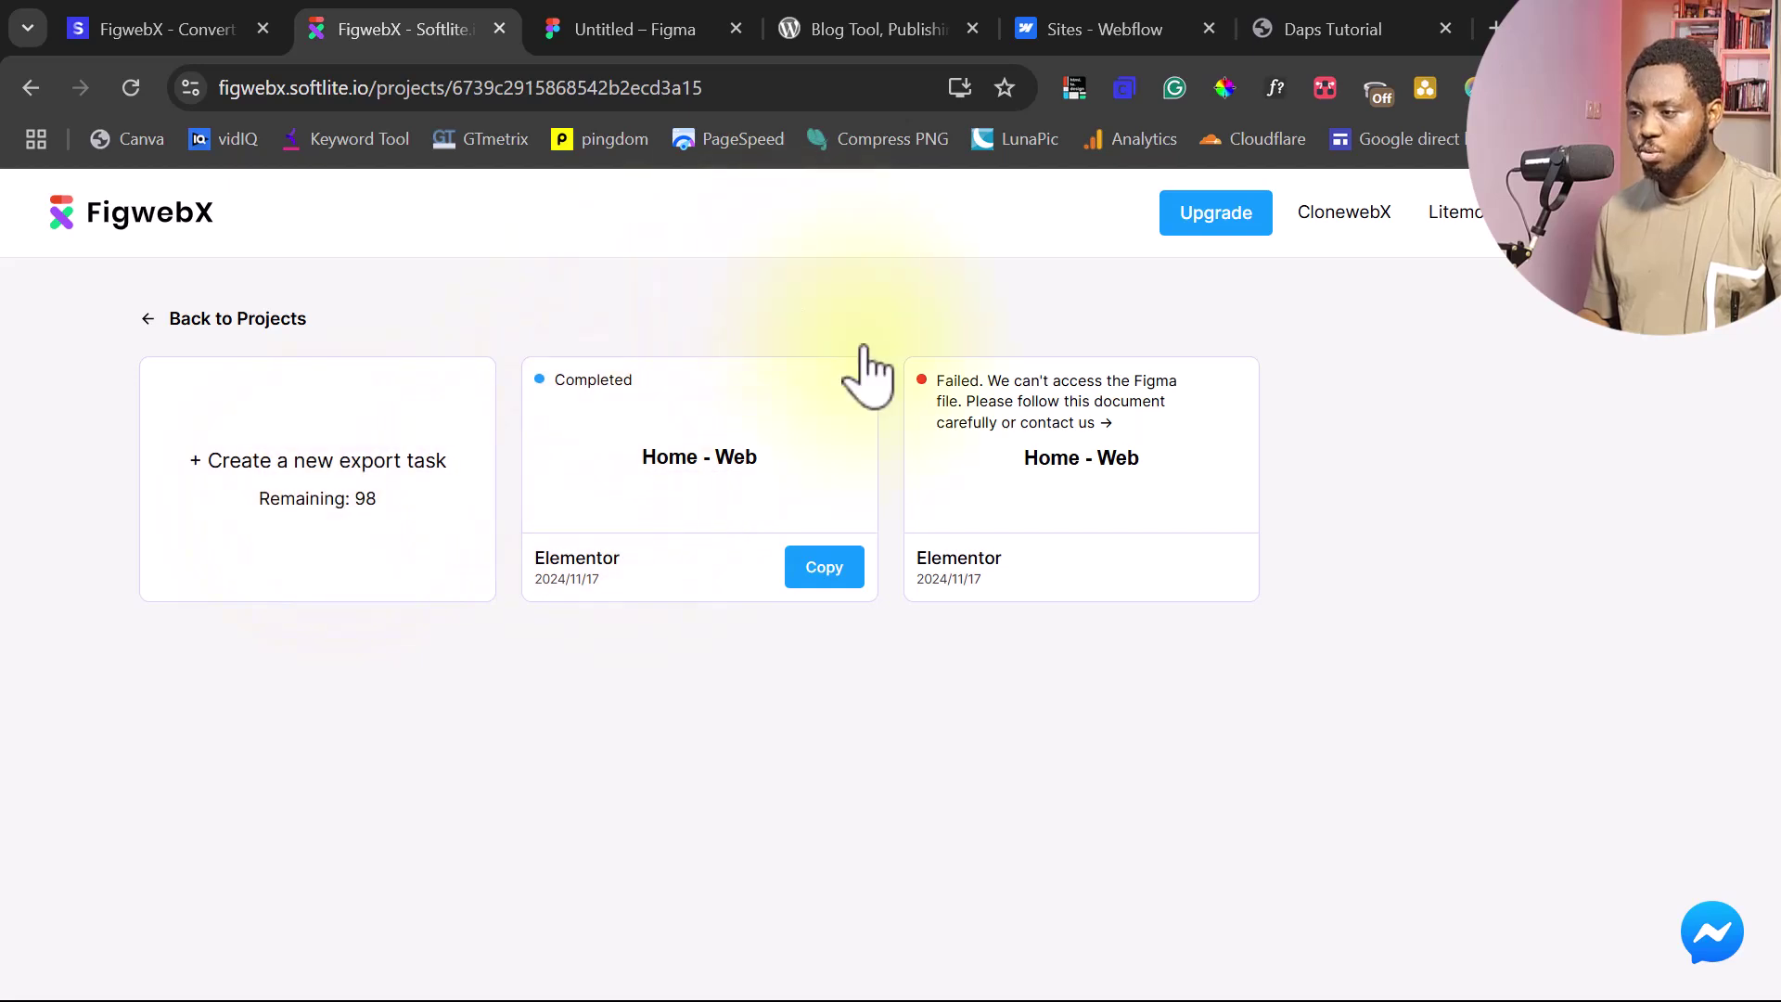
mouse_move(1152, 542)
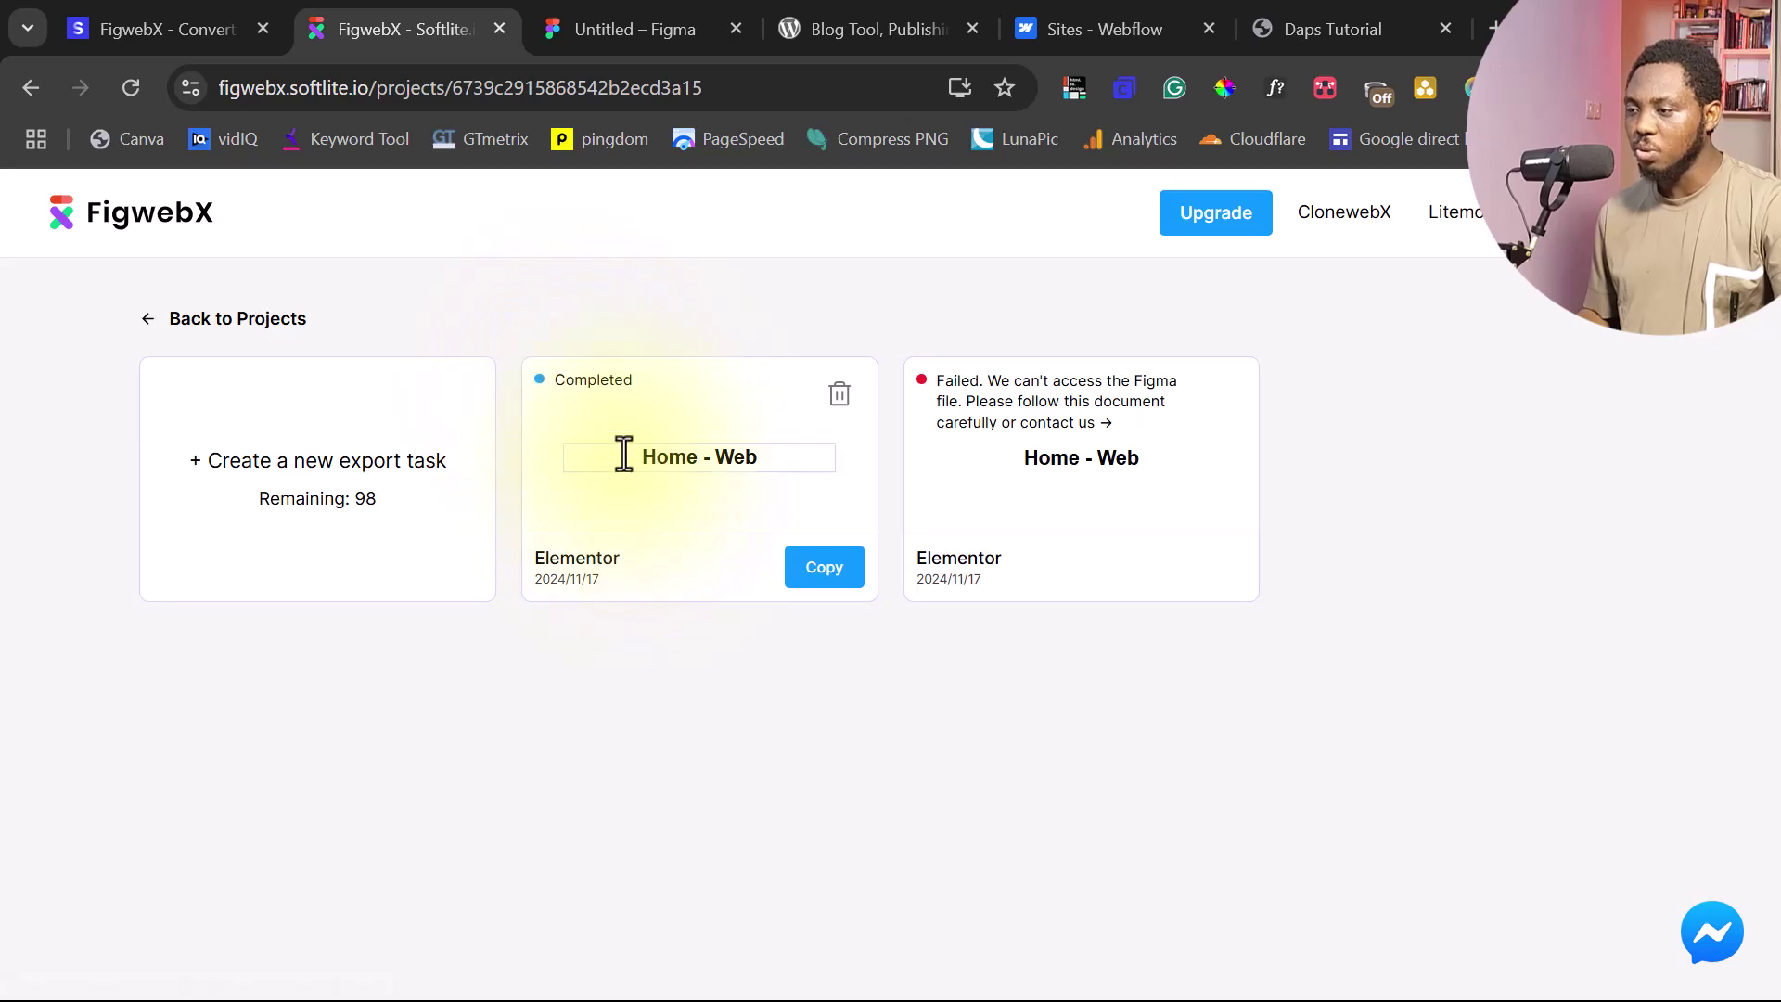
left_click(291, 492)
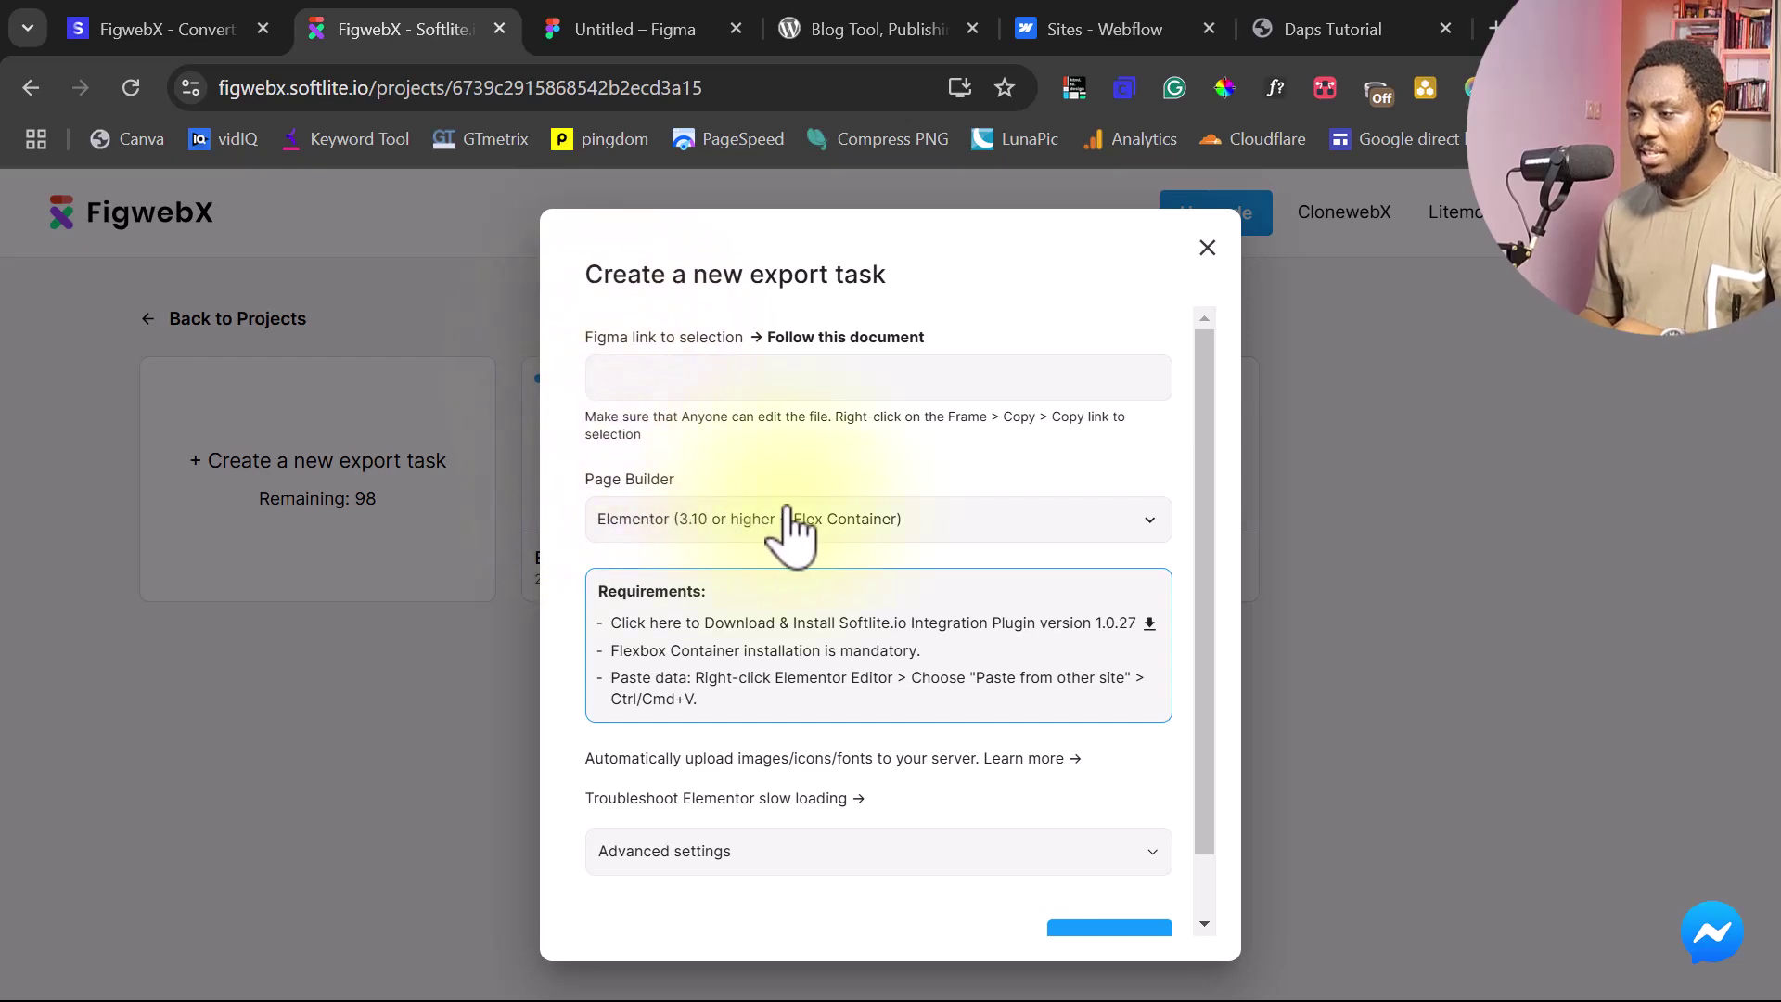
Try Gutenberg, Webflow, Bricks and Breakdance as the page builder, and return to Elementor (3.10 or higher + Flex Container)
left_click(994, 529)
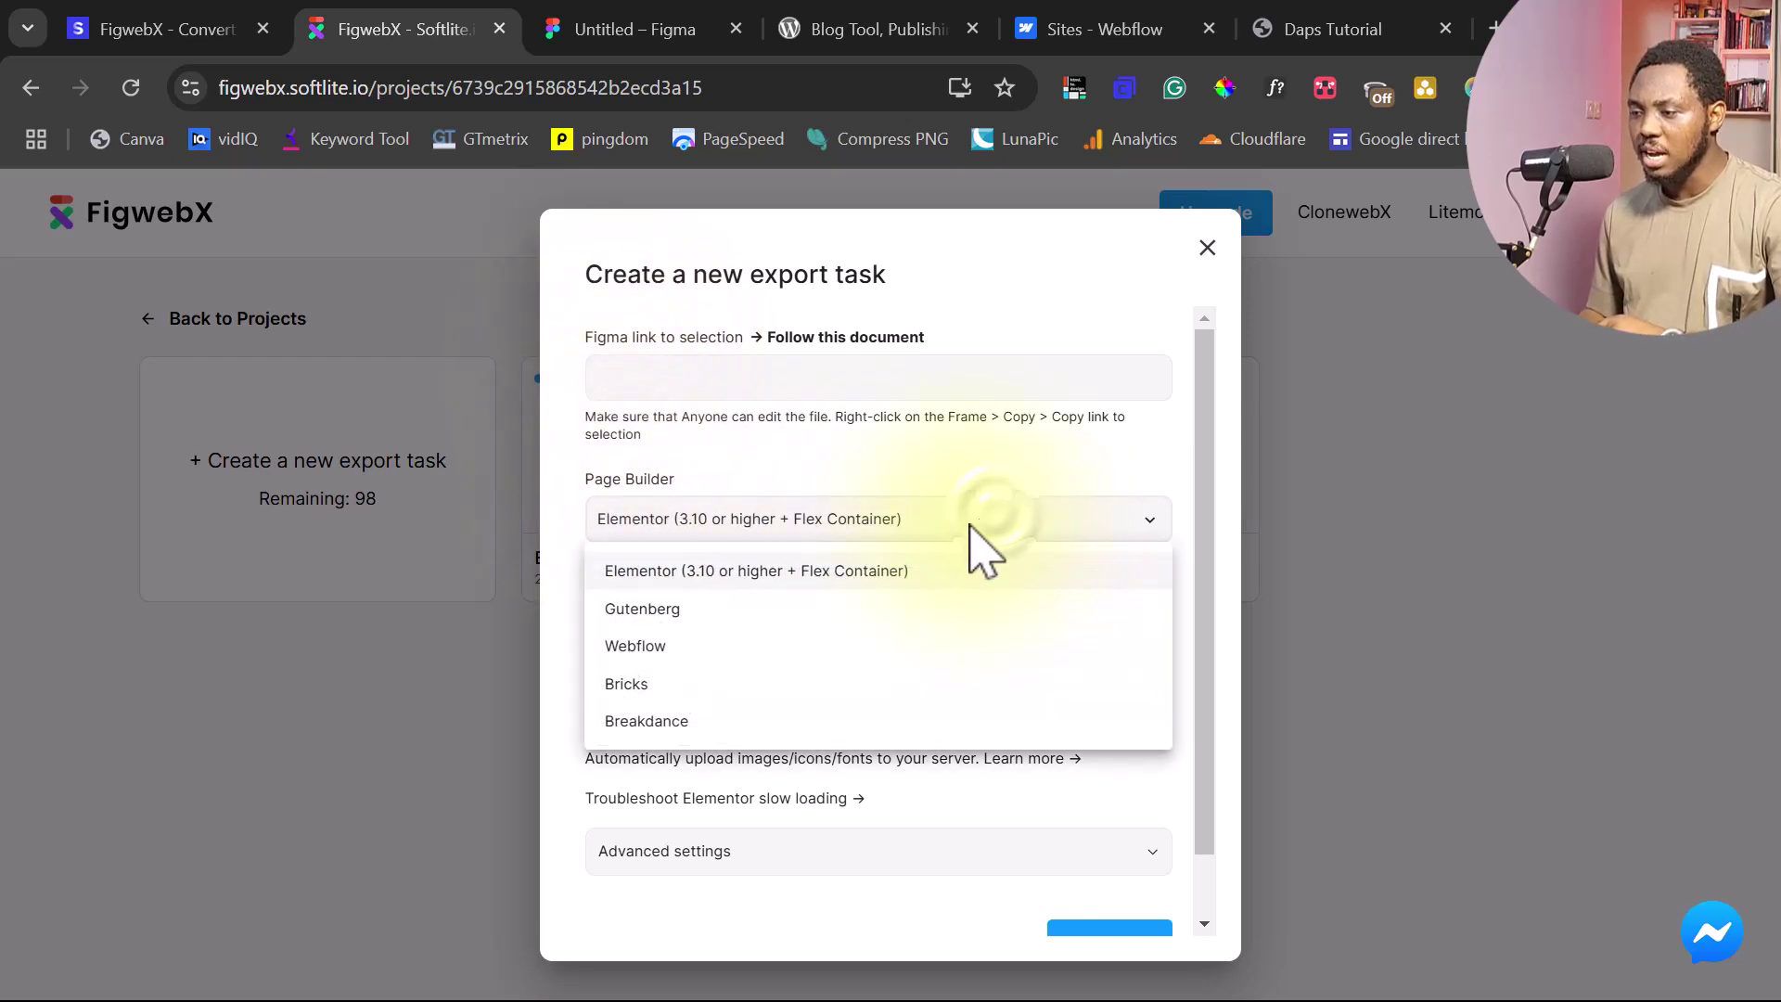
left_click(561, 670)
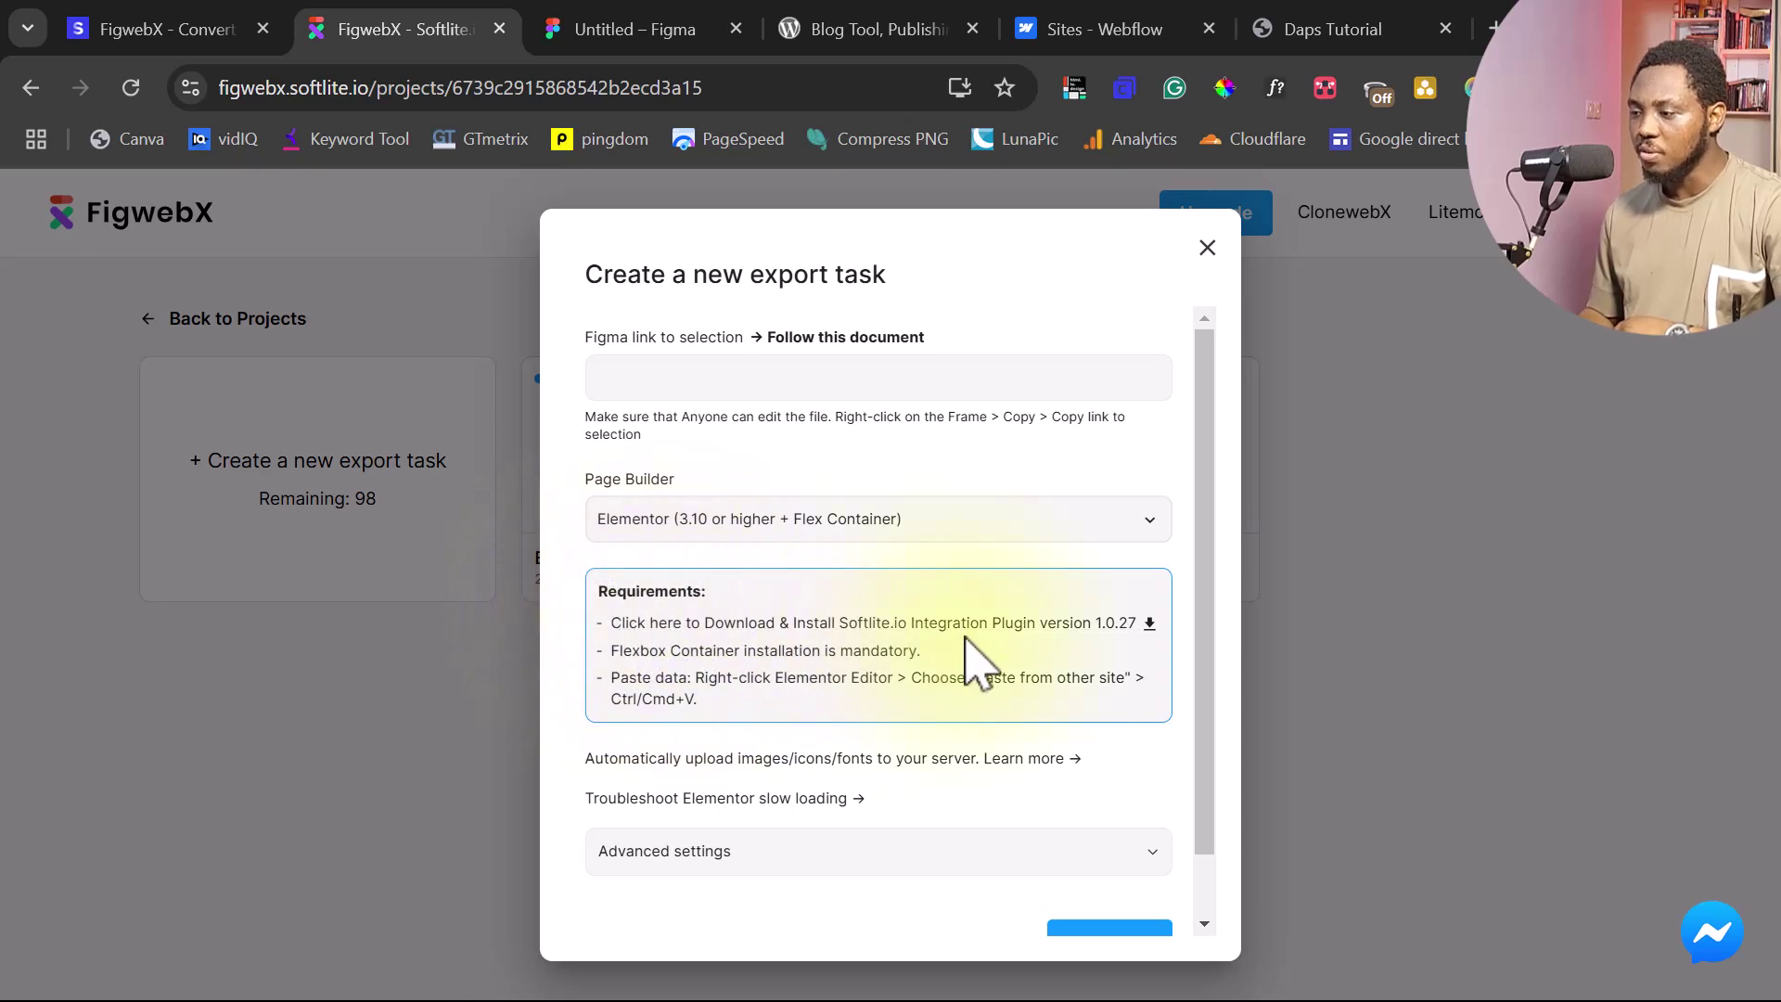
left_click(647, 524)
left_click(638, 608)
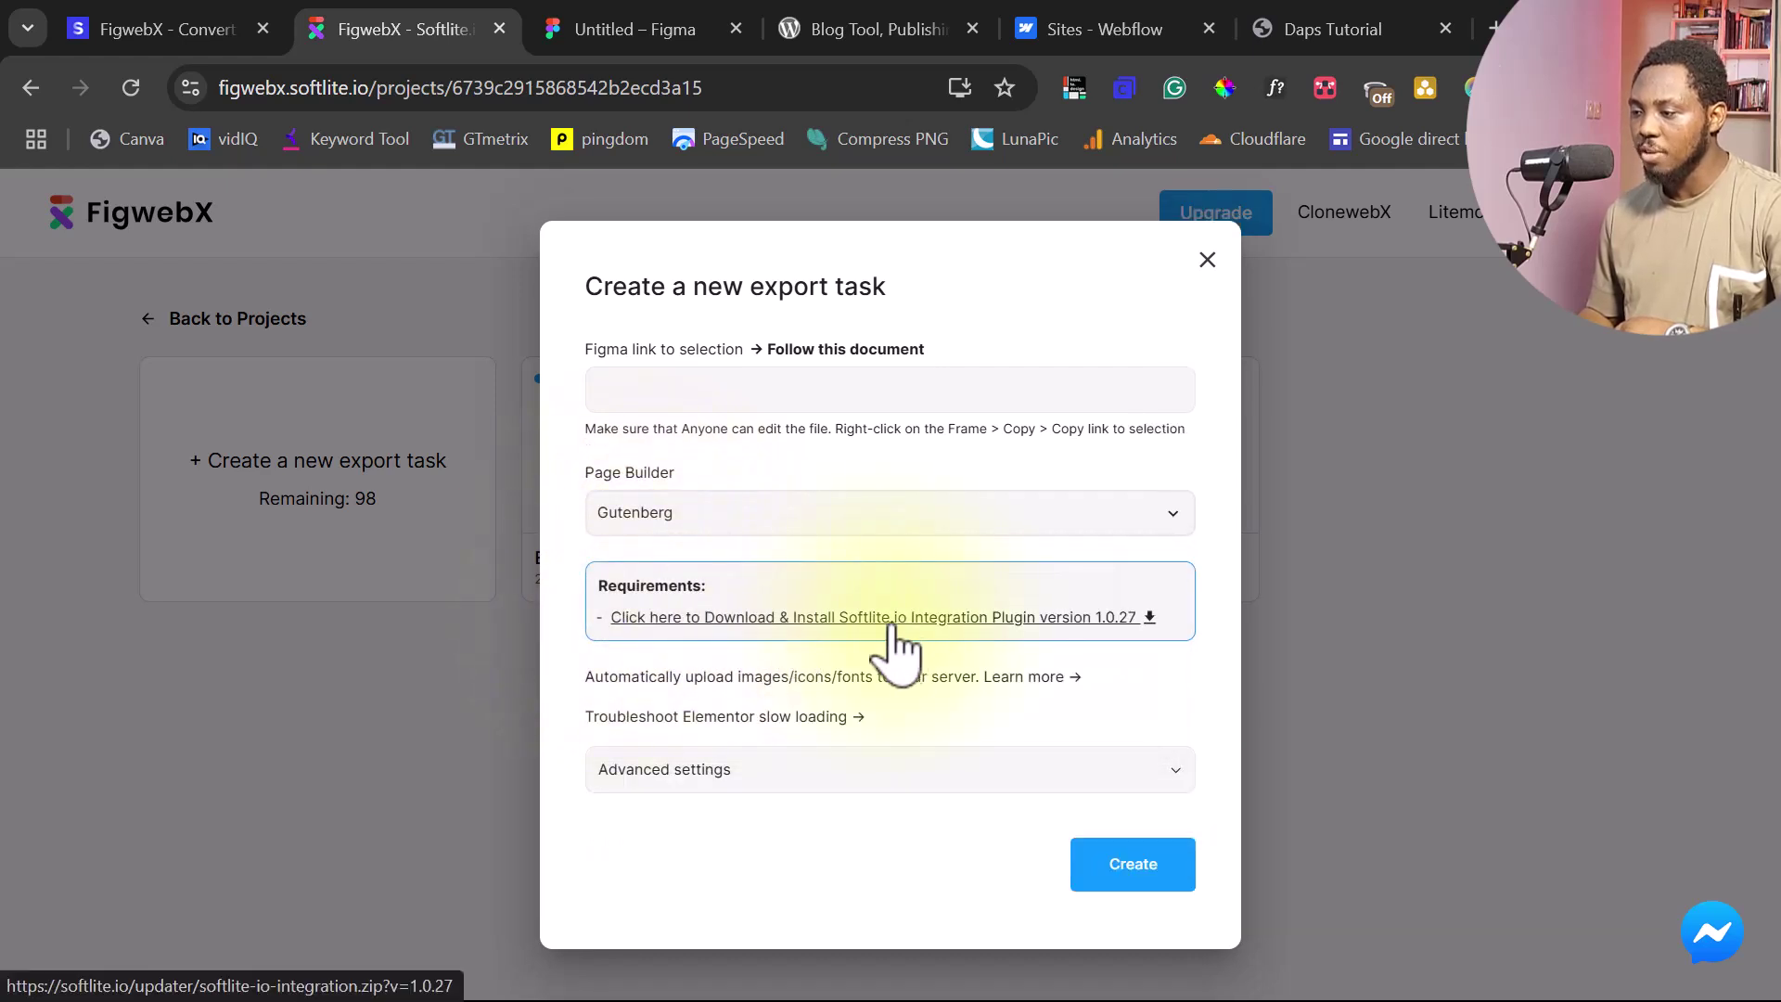
left_click(631, 516)
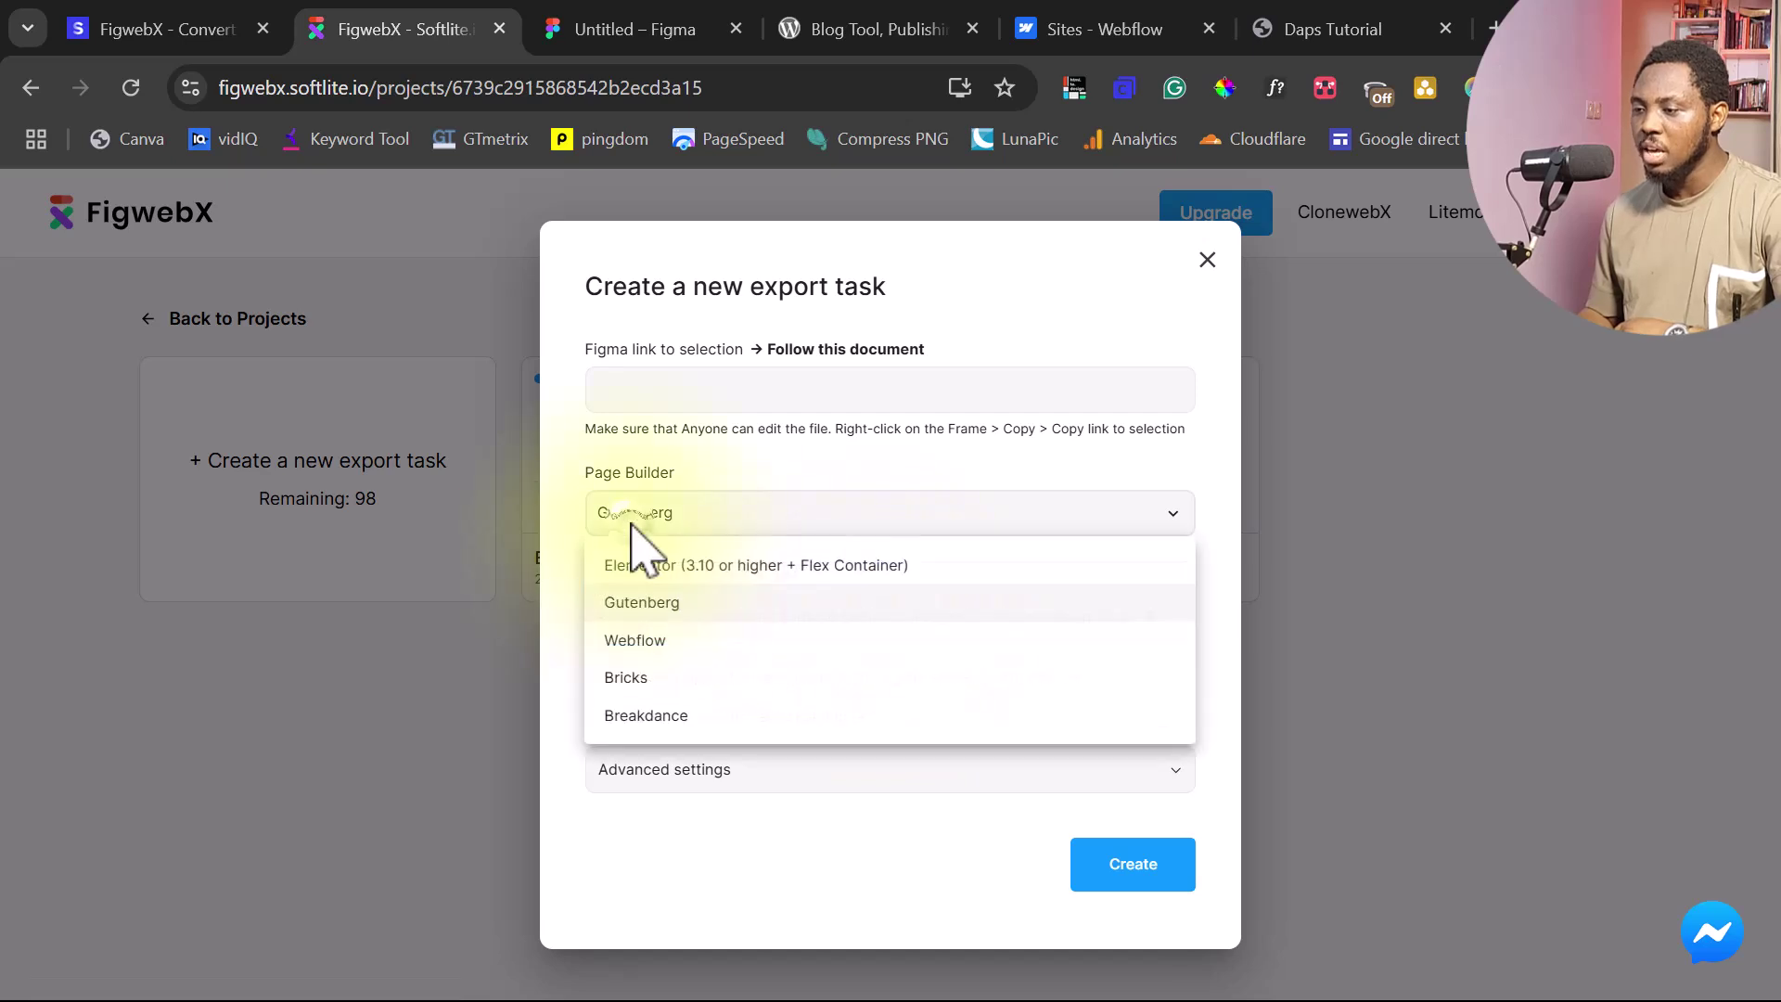
left_click(660, 642)
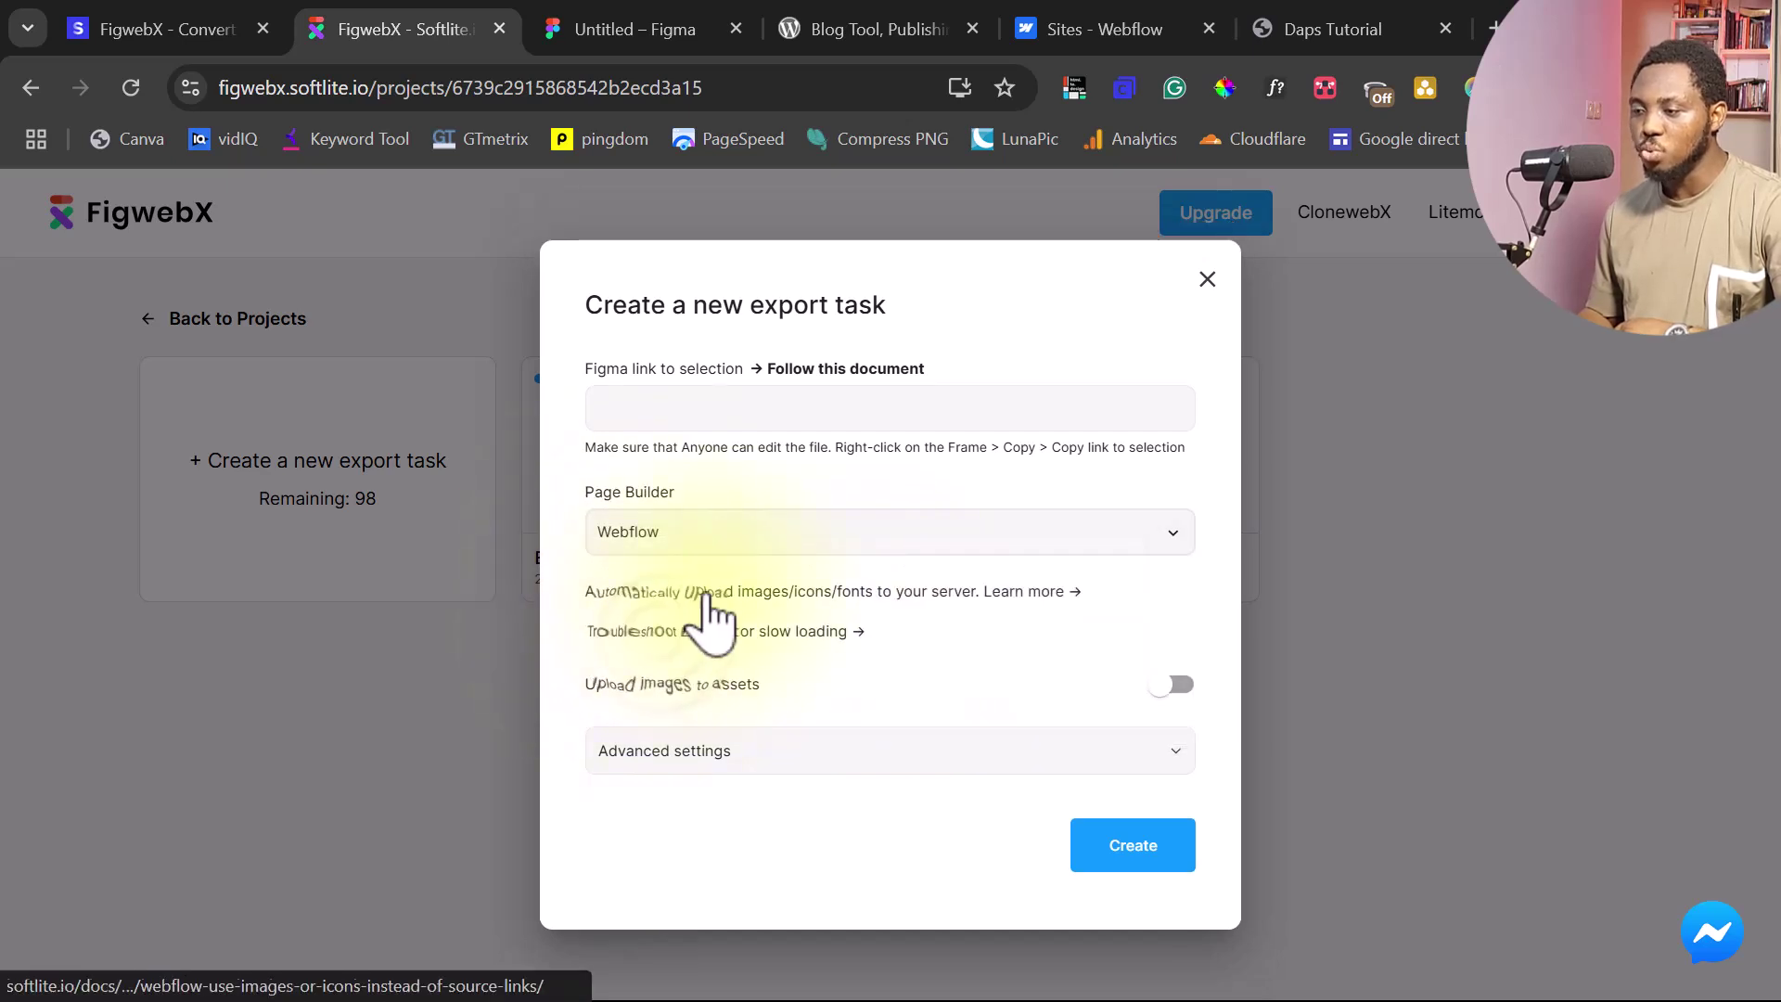
left_click(708, 535)
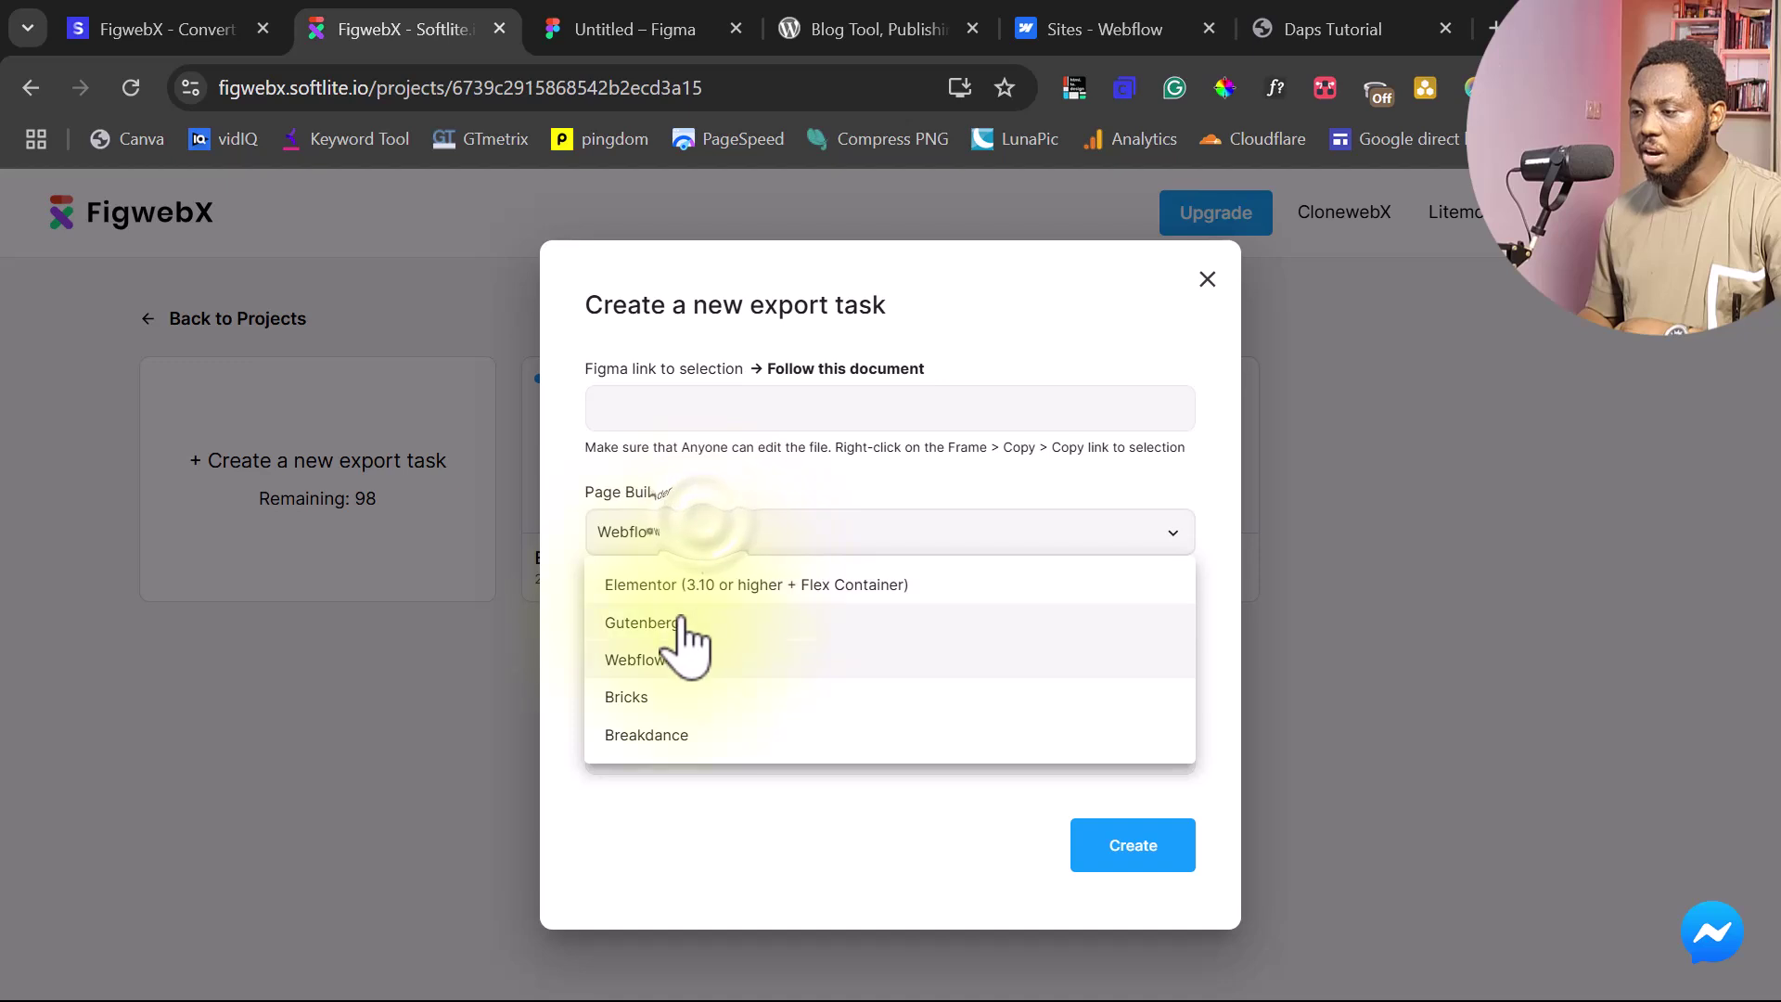
left_click(635, 707)
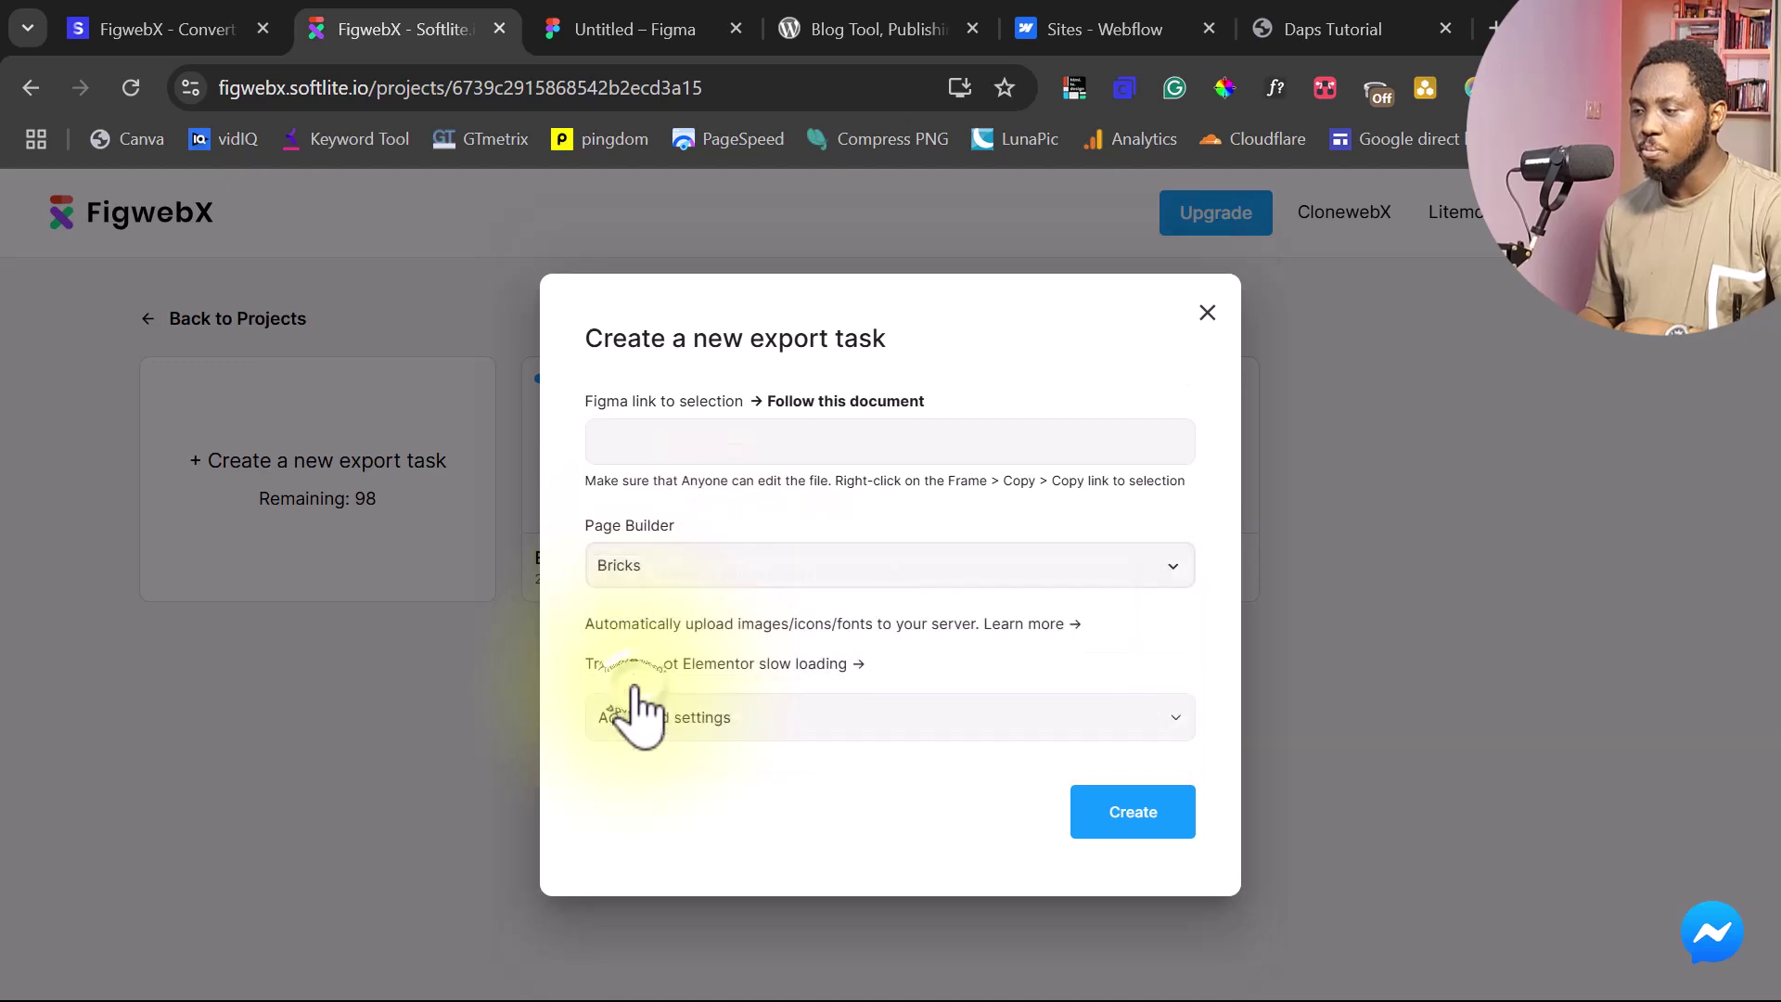
left_click(659, 559)
left_click(666, 772)
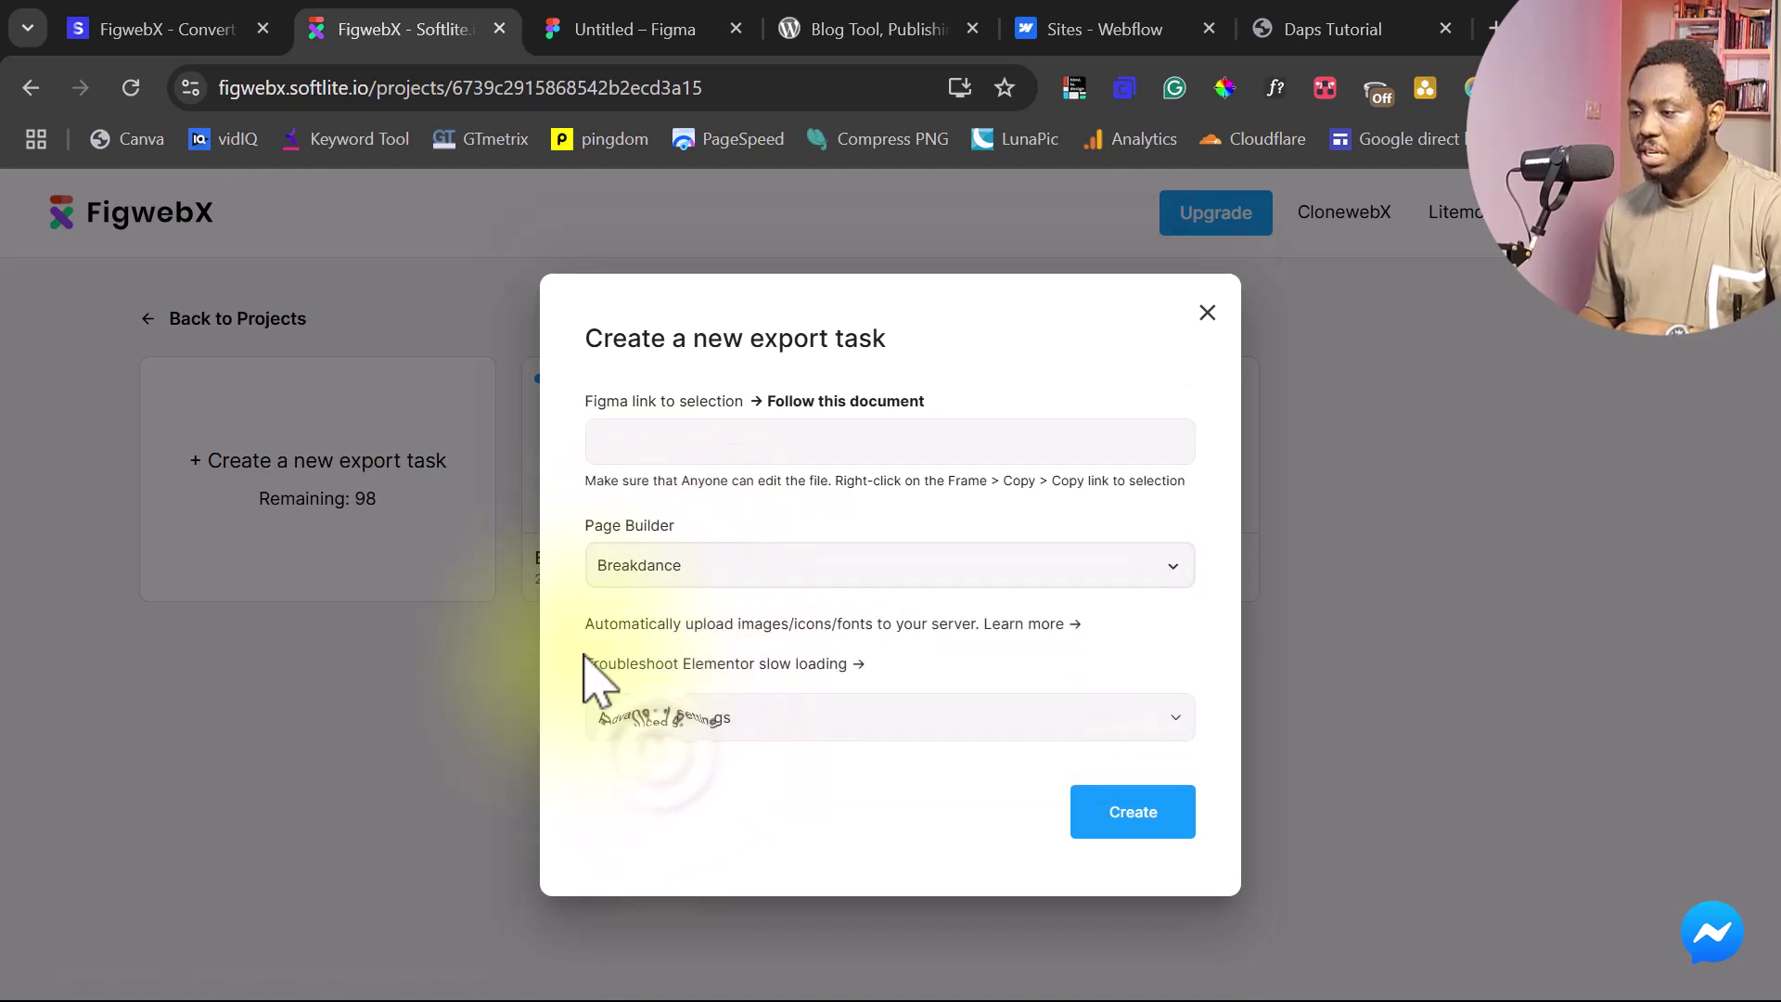
left_click(702, 567)
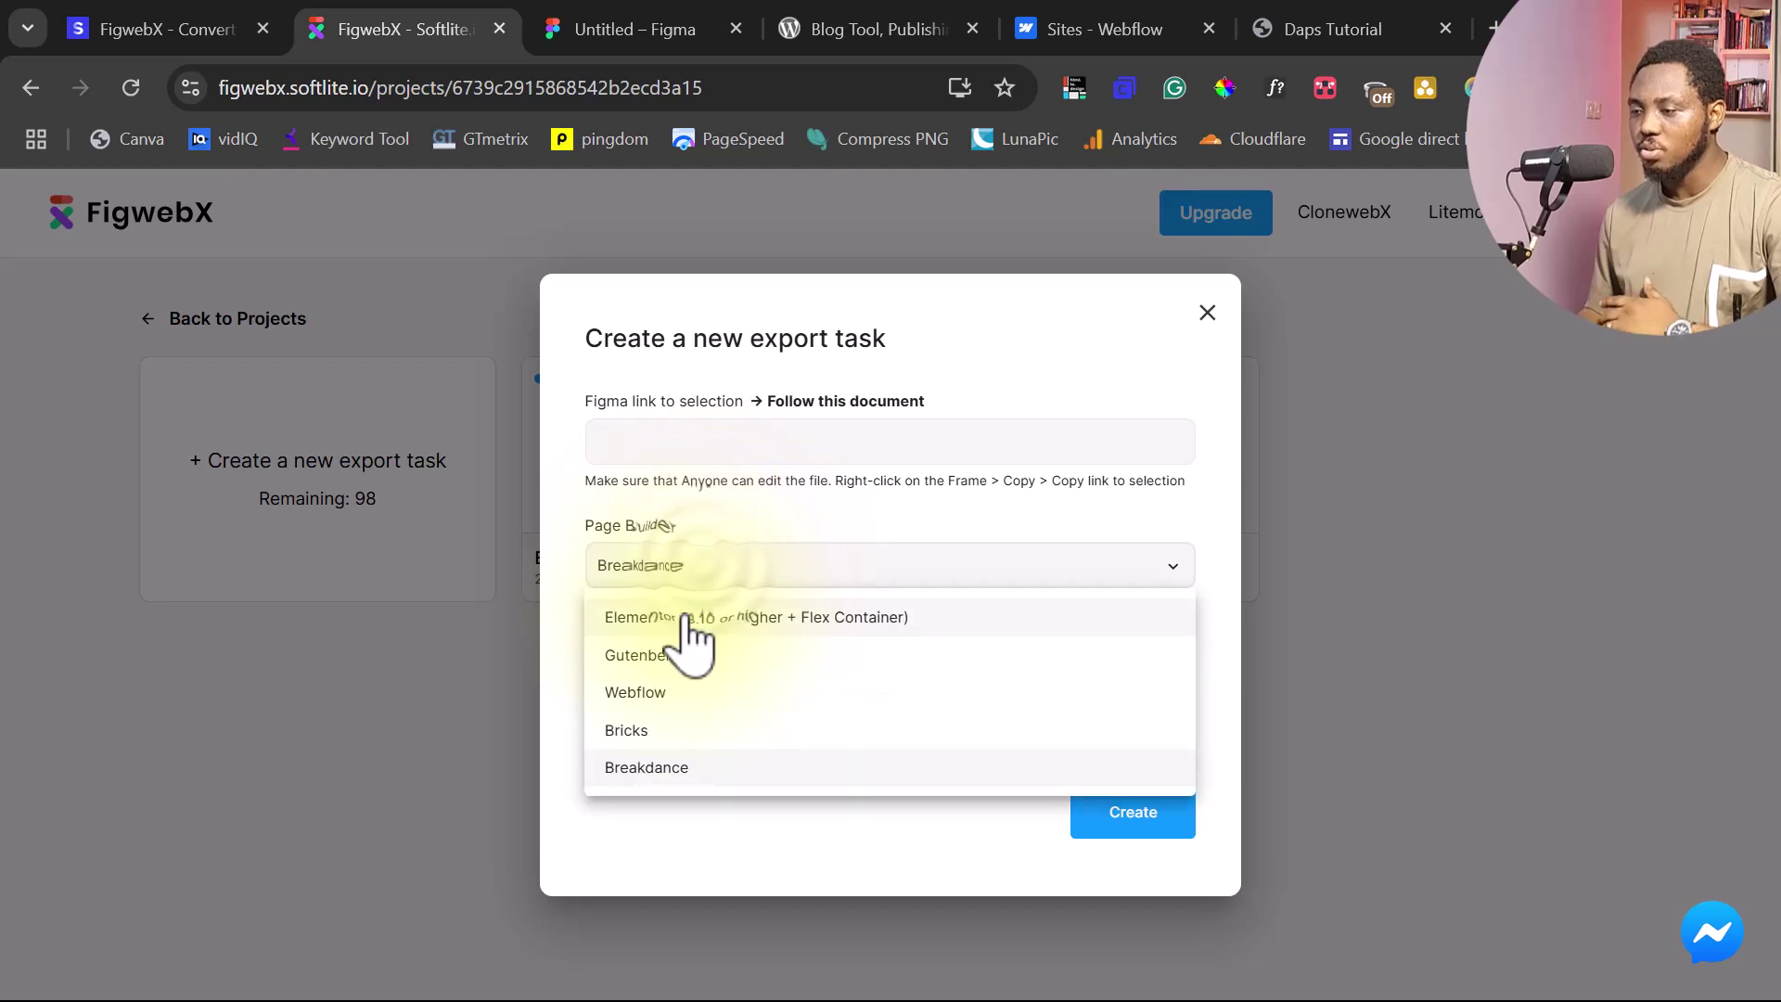
left_click(685, 614)
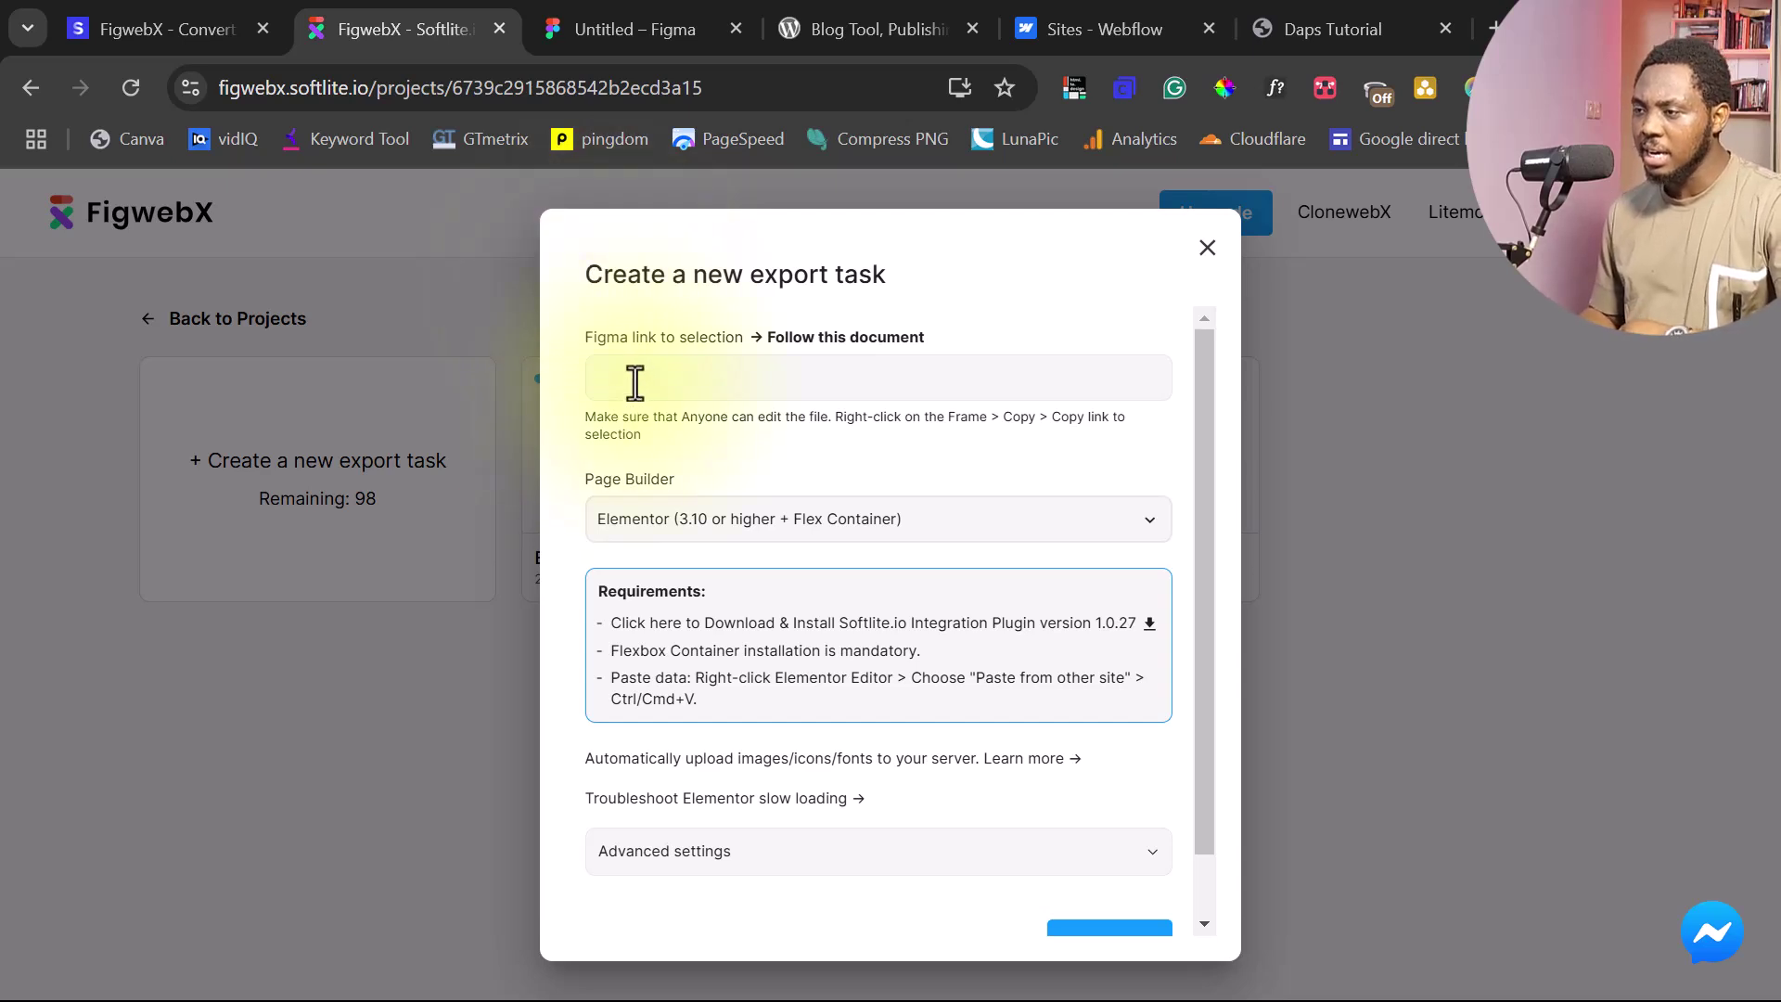
Switch to the Figma file and copy the link to the 1440w light frame
left_click(623, 29)
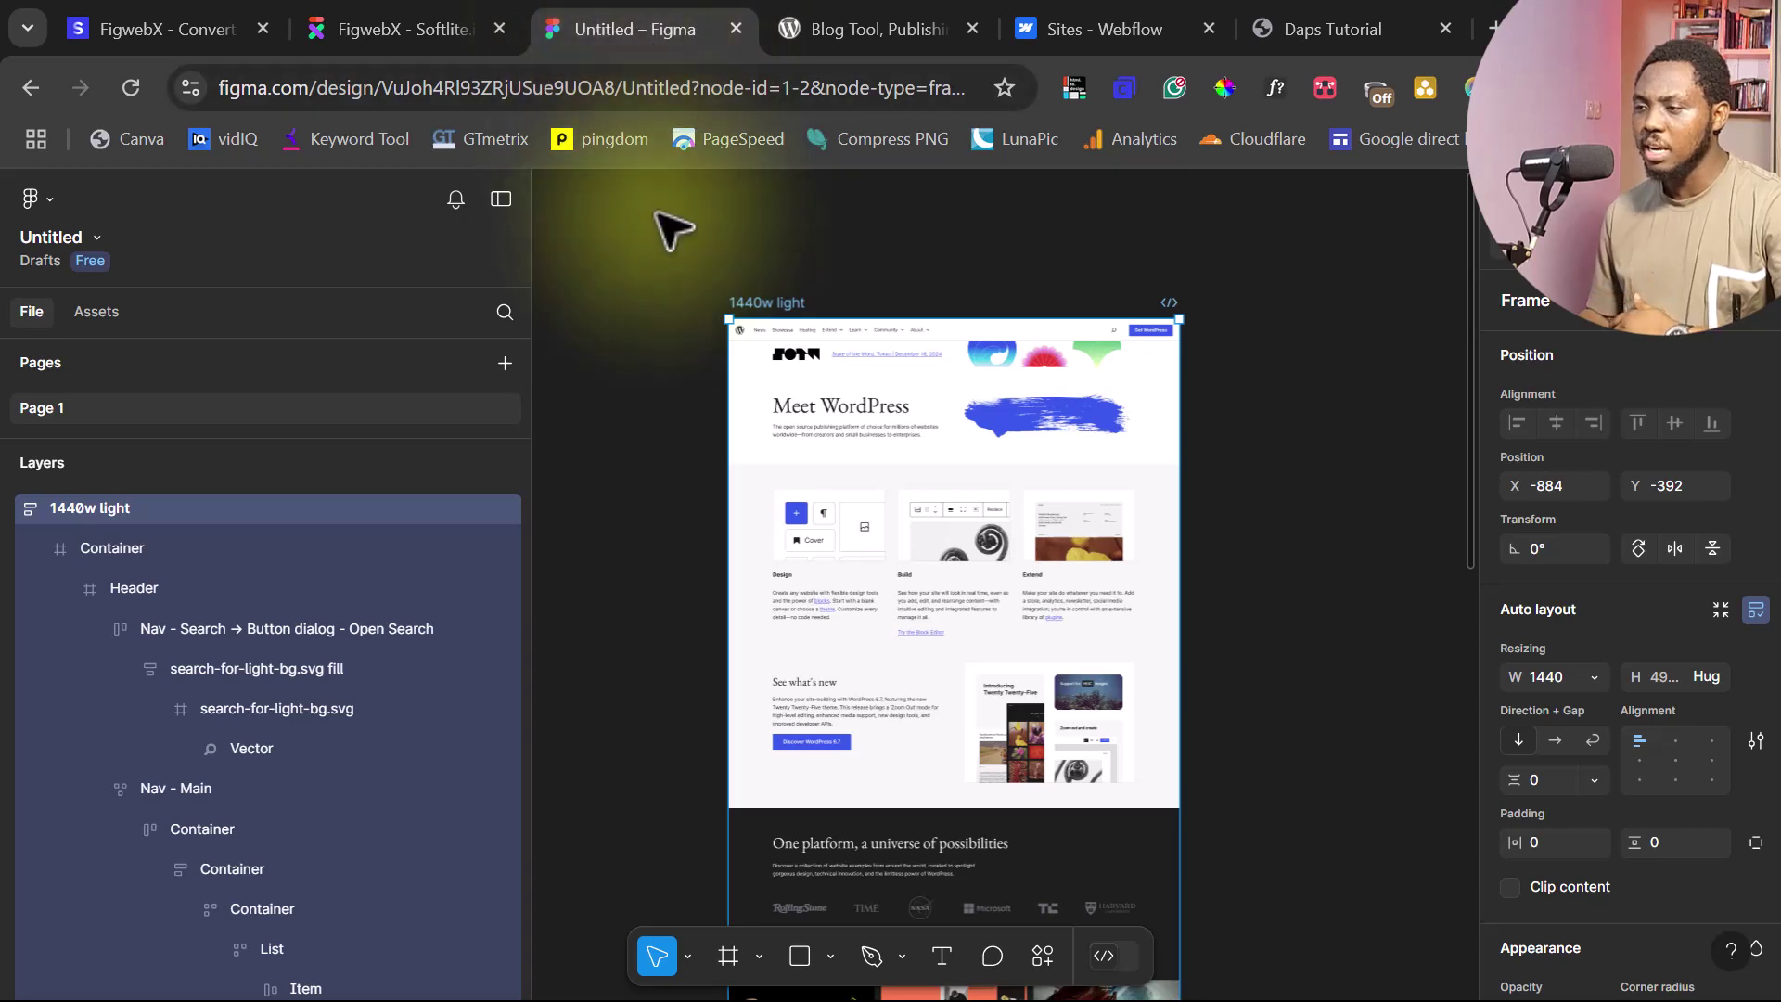
right_click(773, 314)
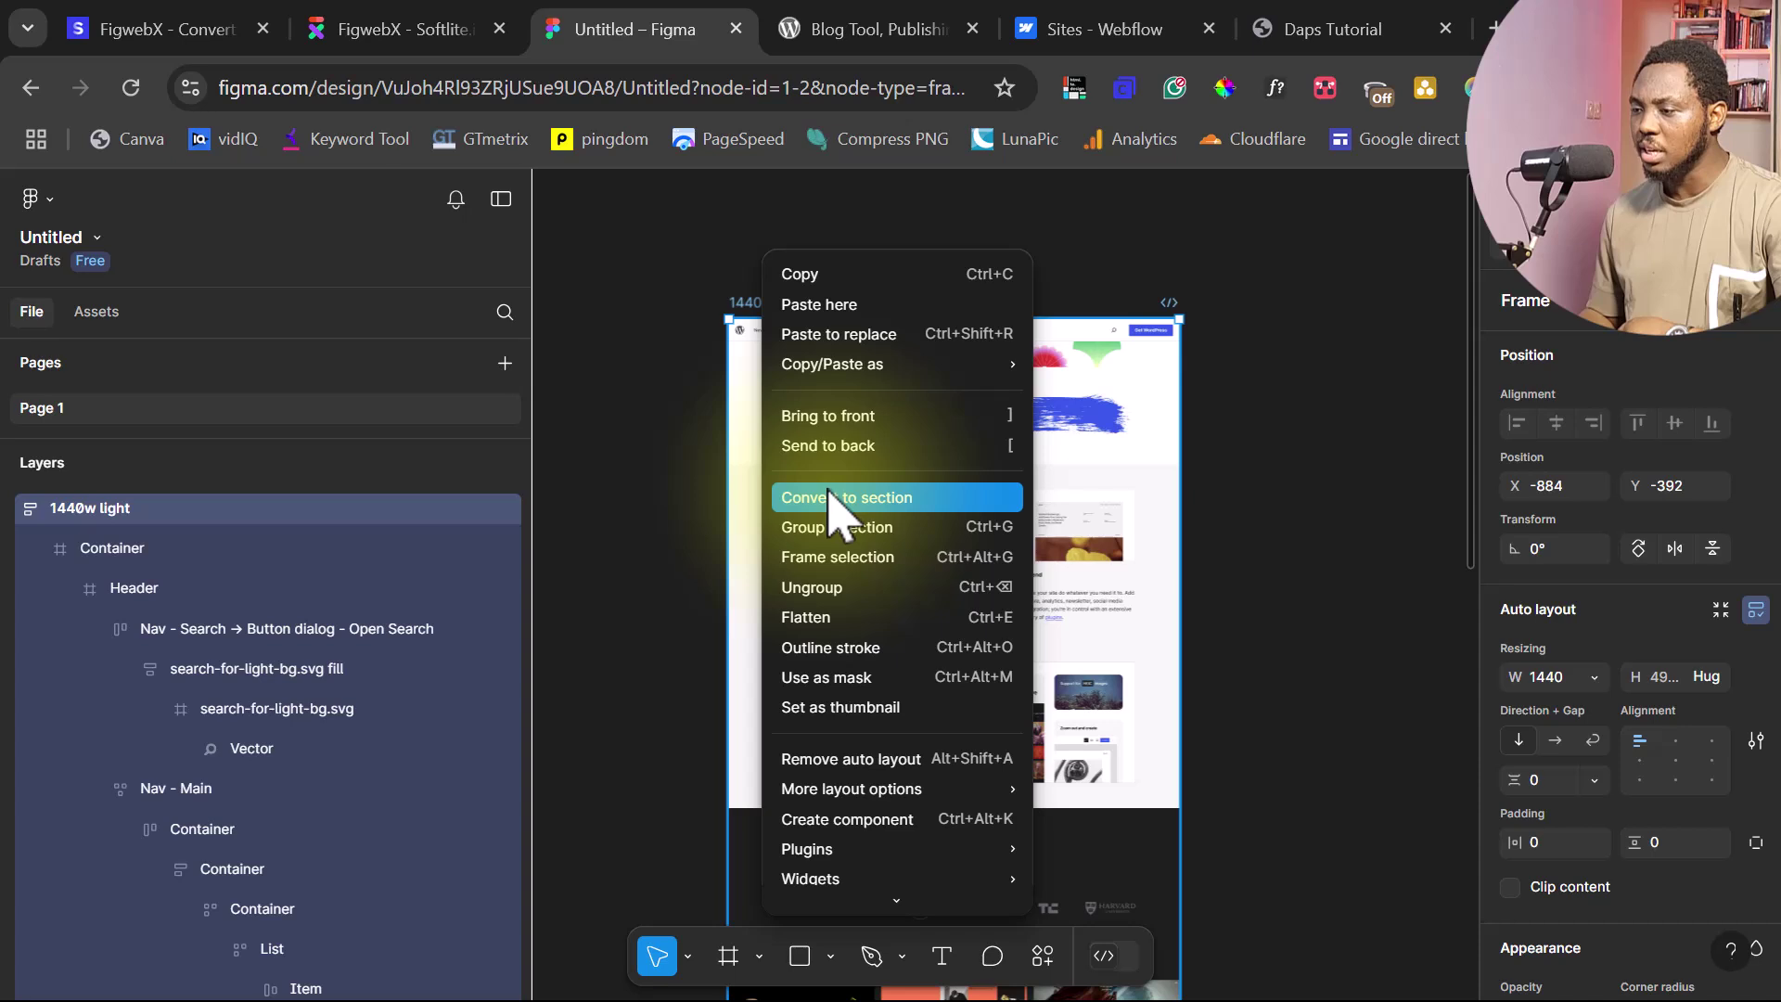
mouse_move(895, 367)
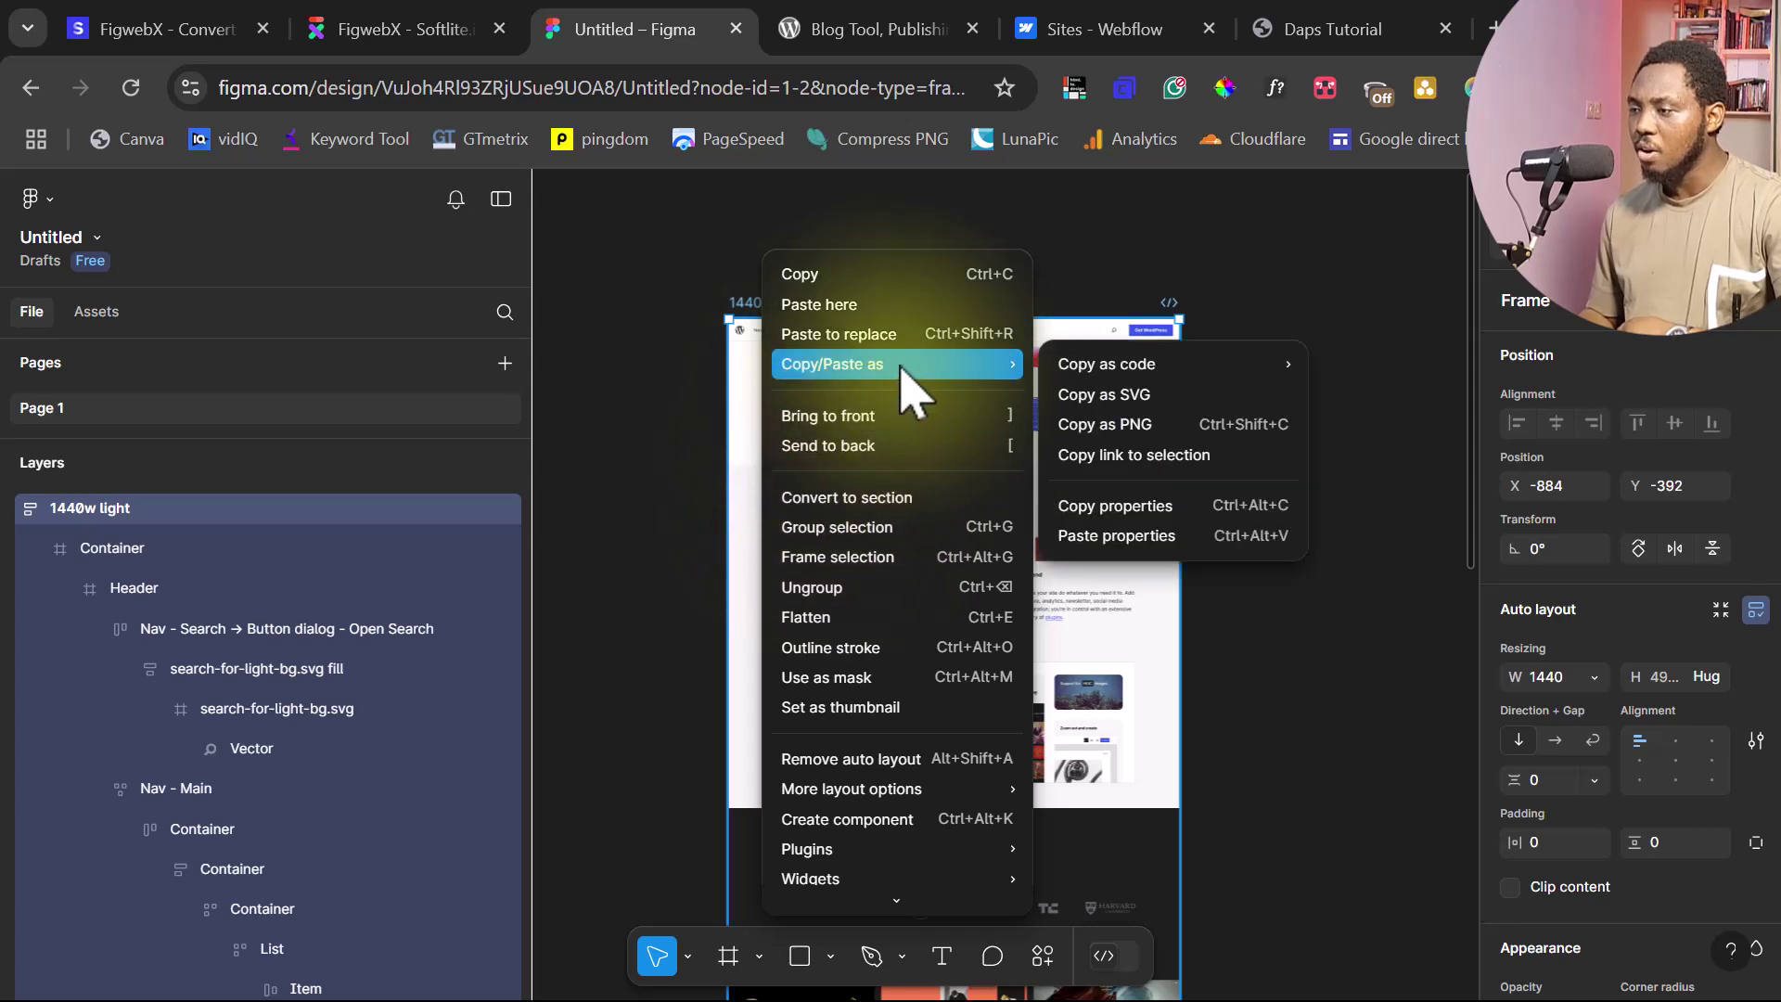
left_click(1121, 456)
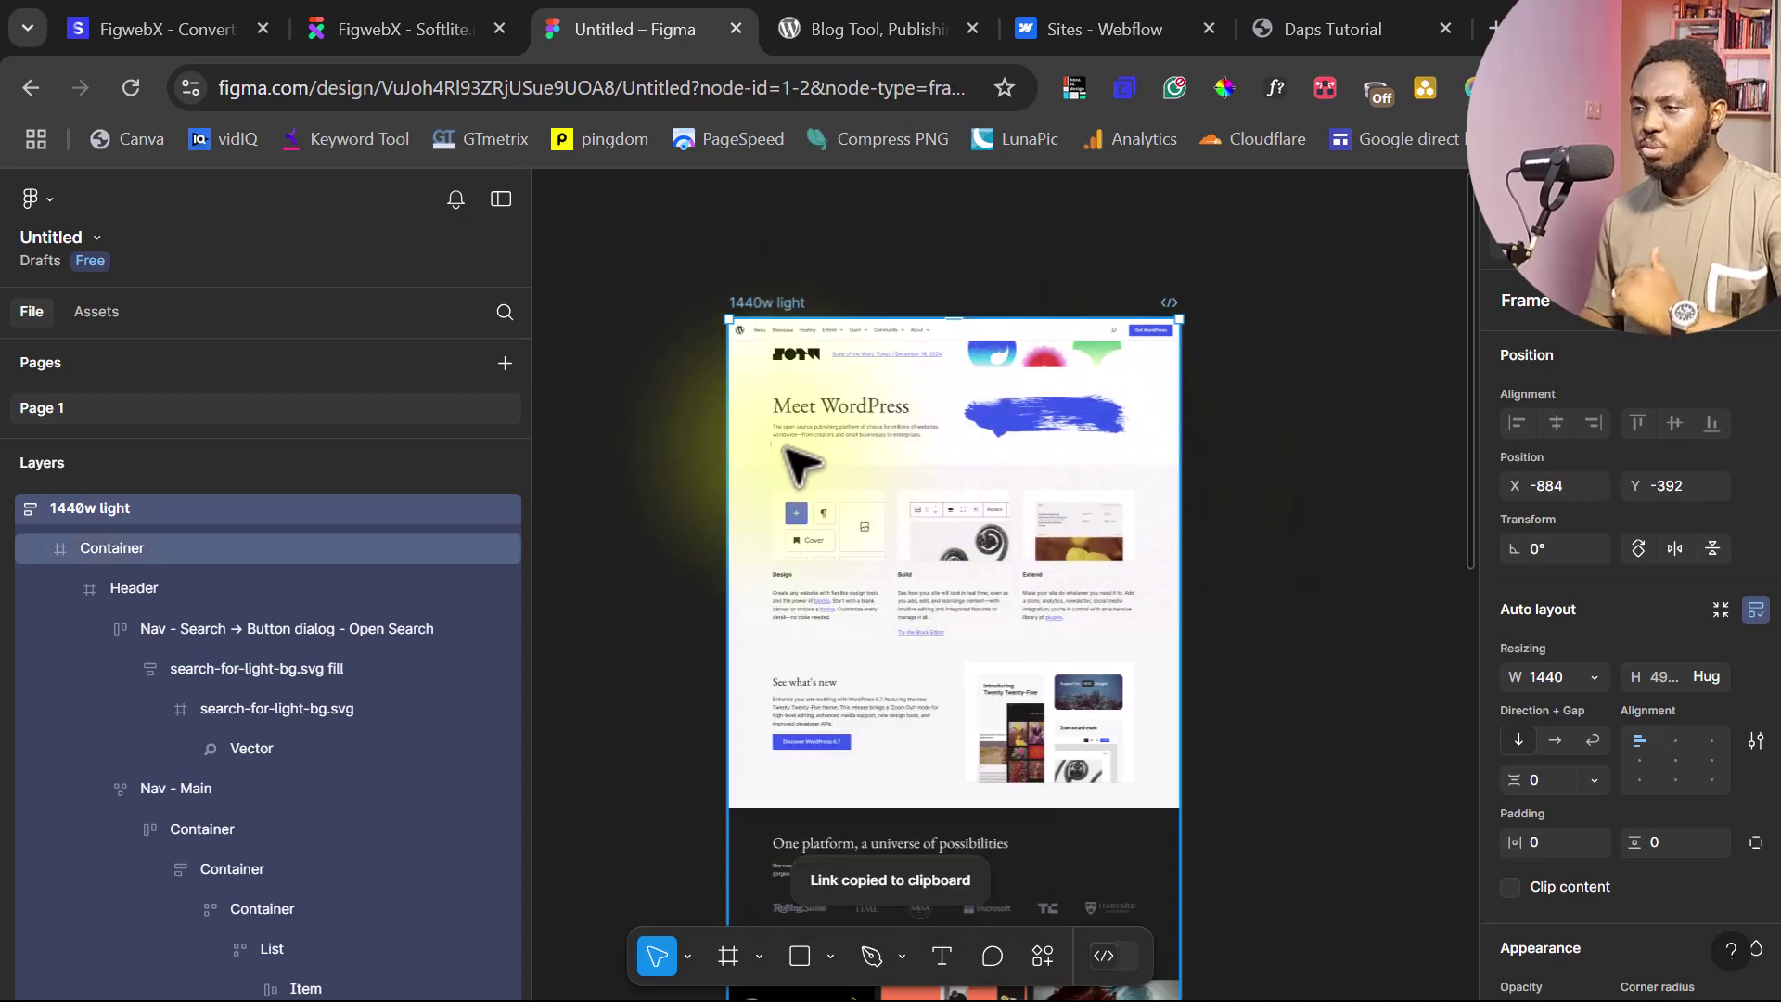
left_click(417, 33)
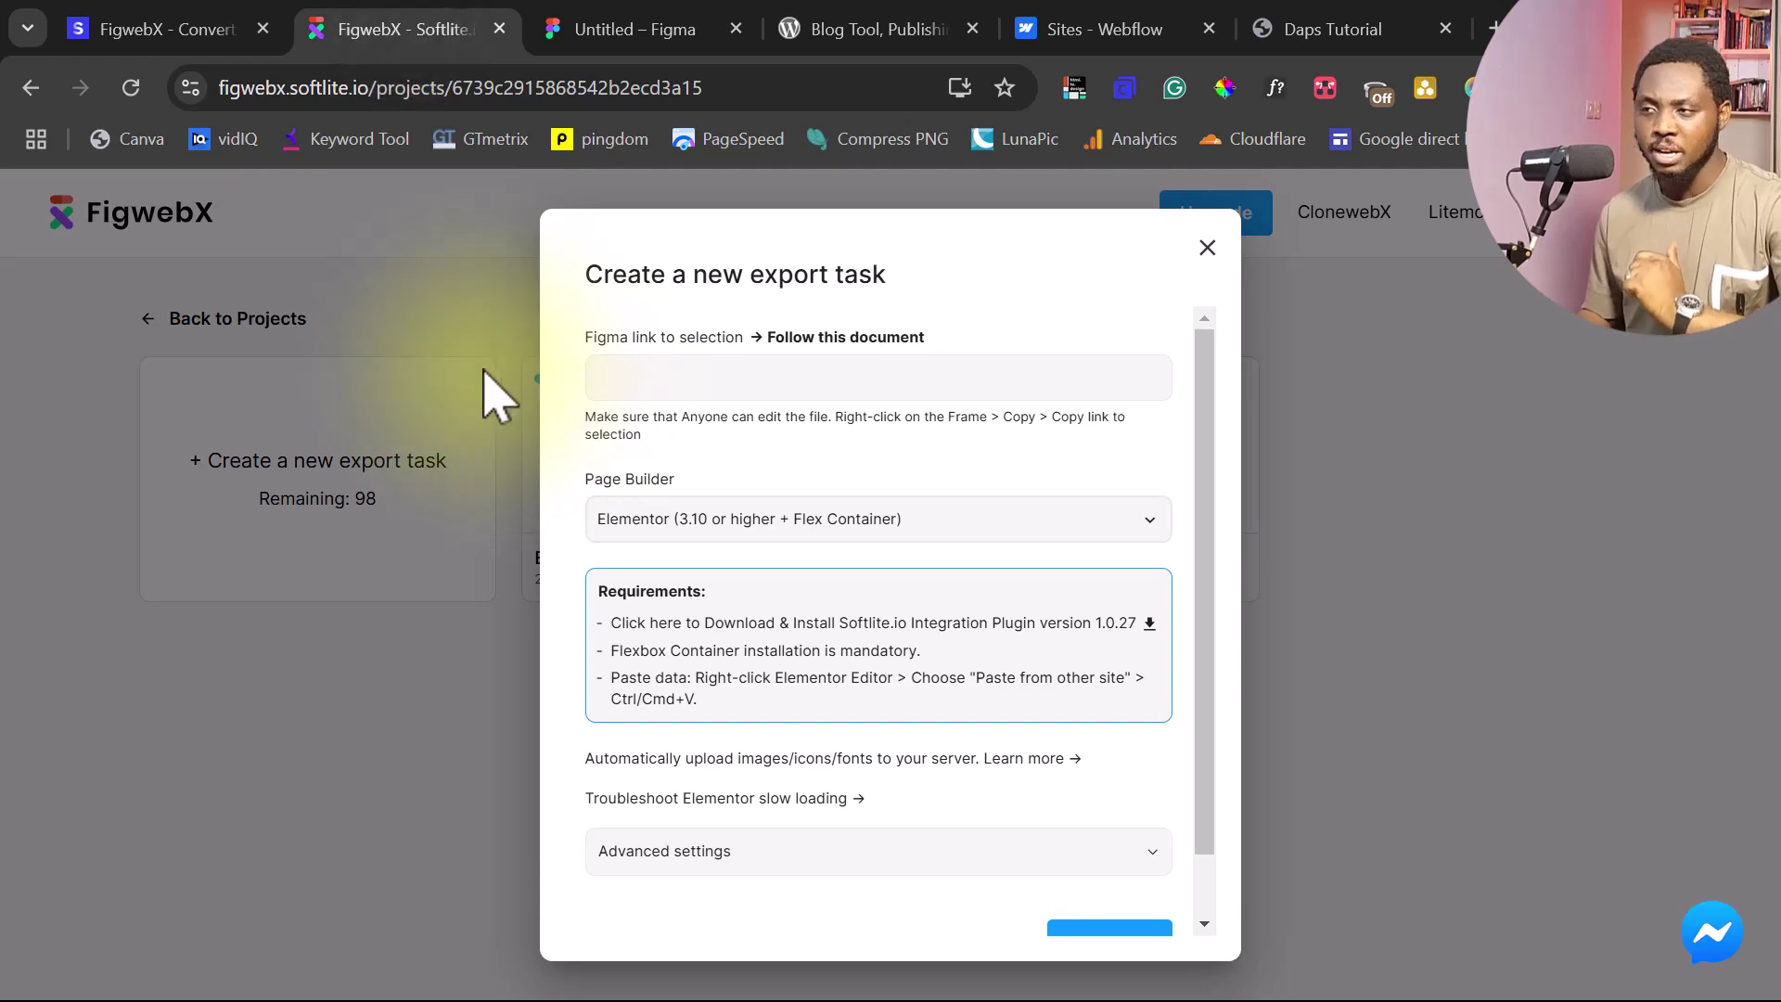
left_click(665, 31)
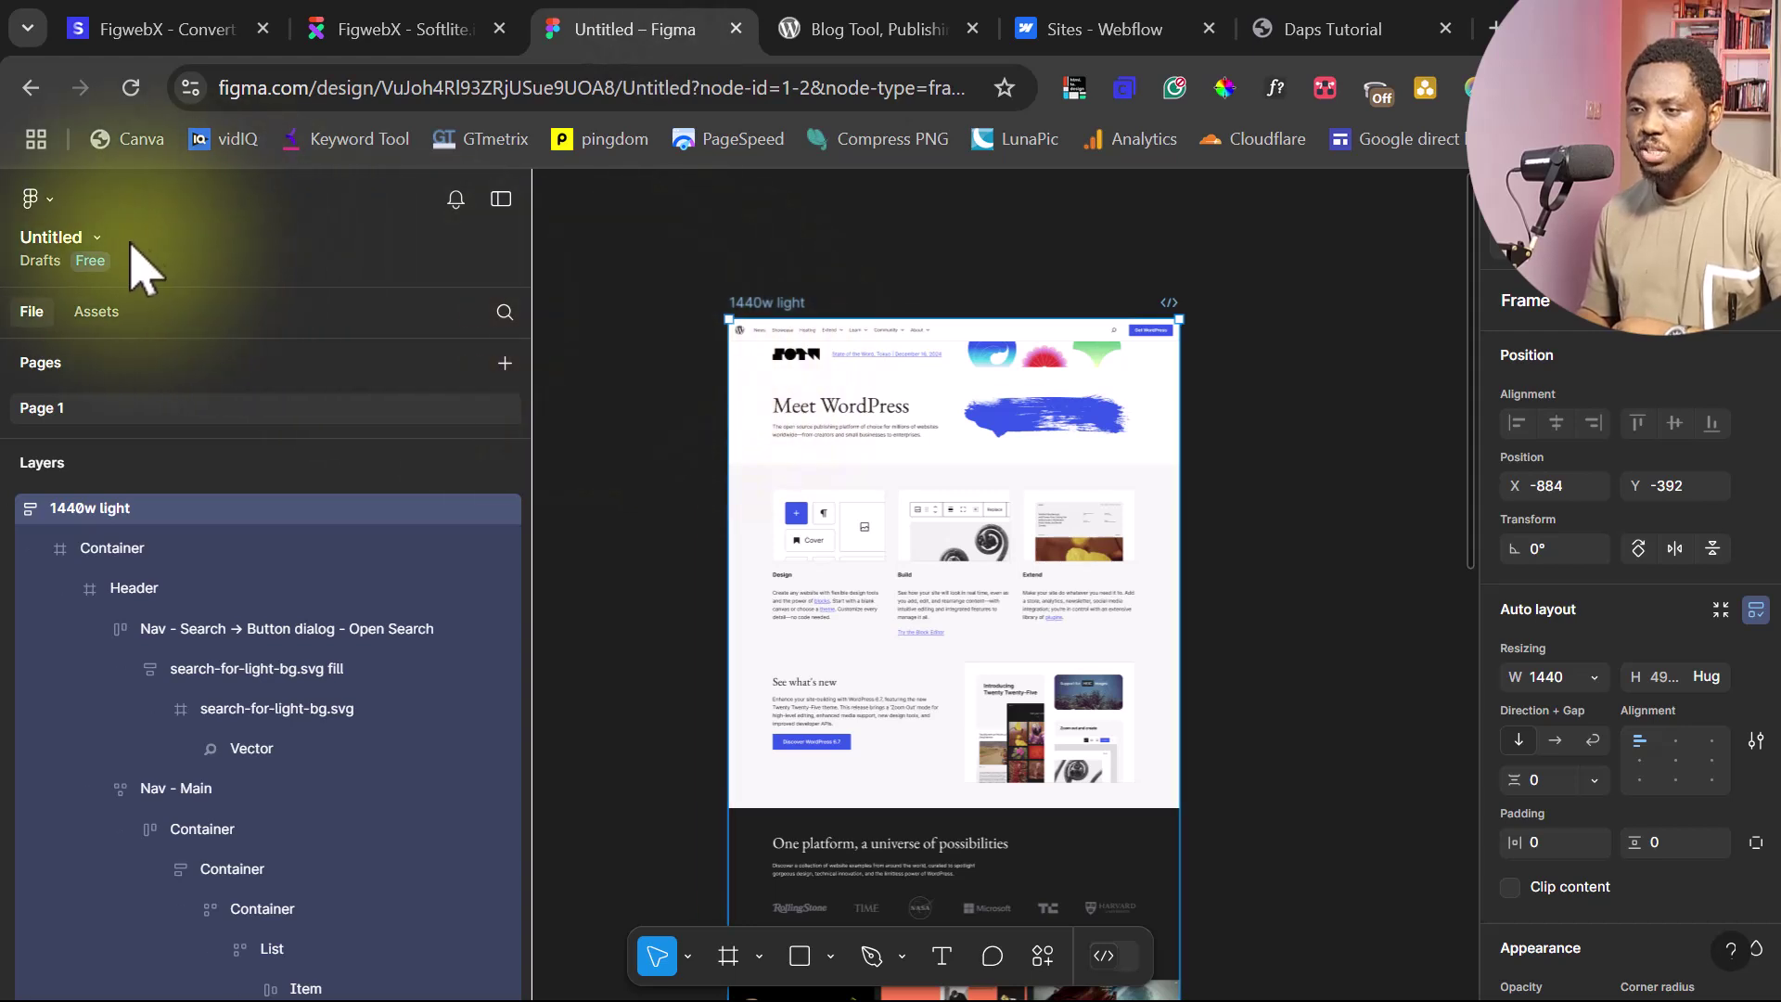
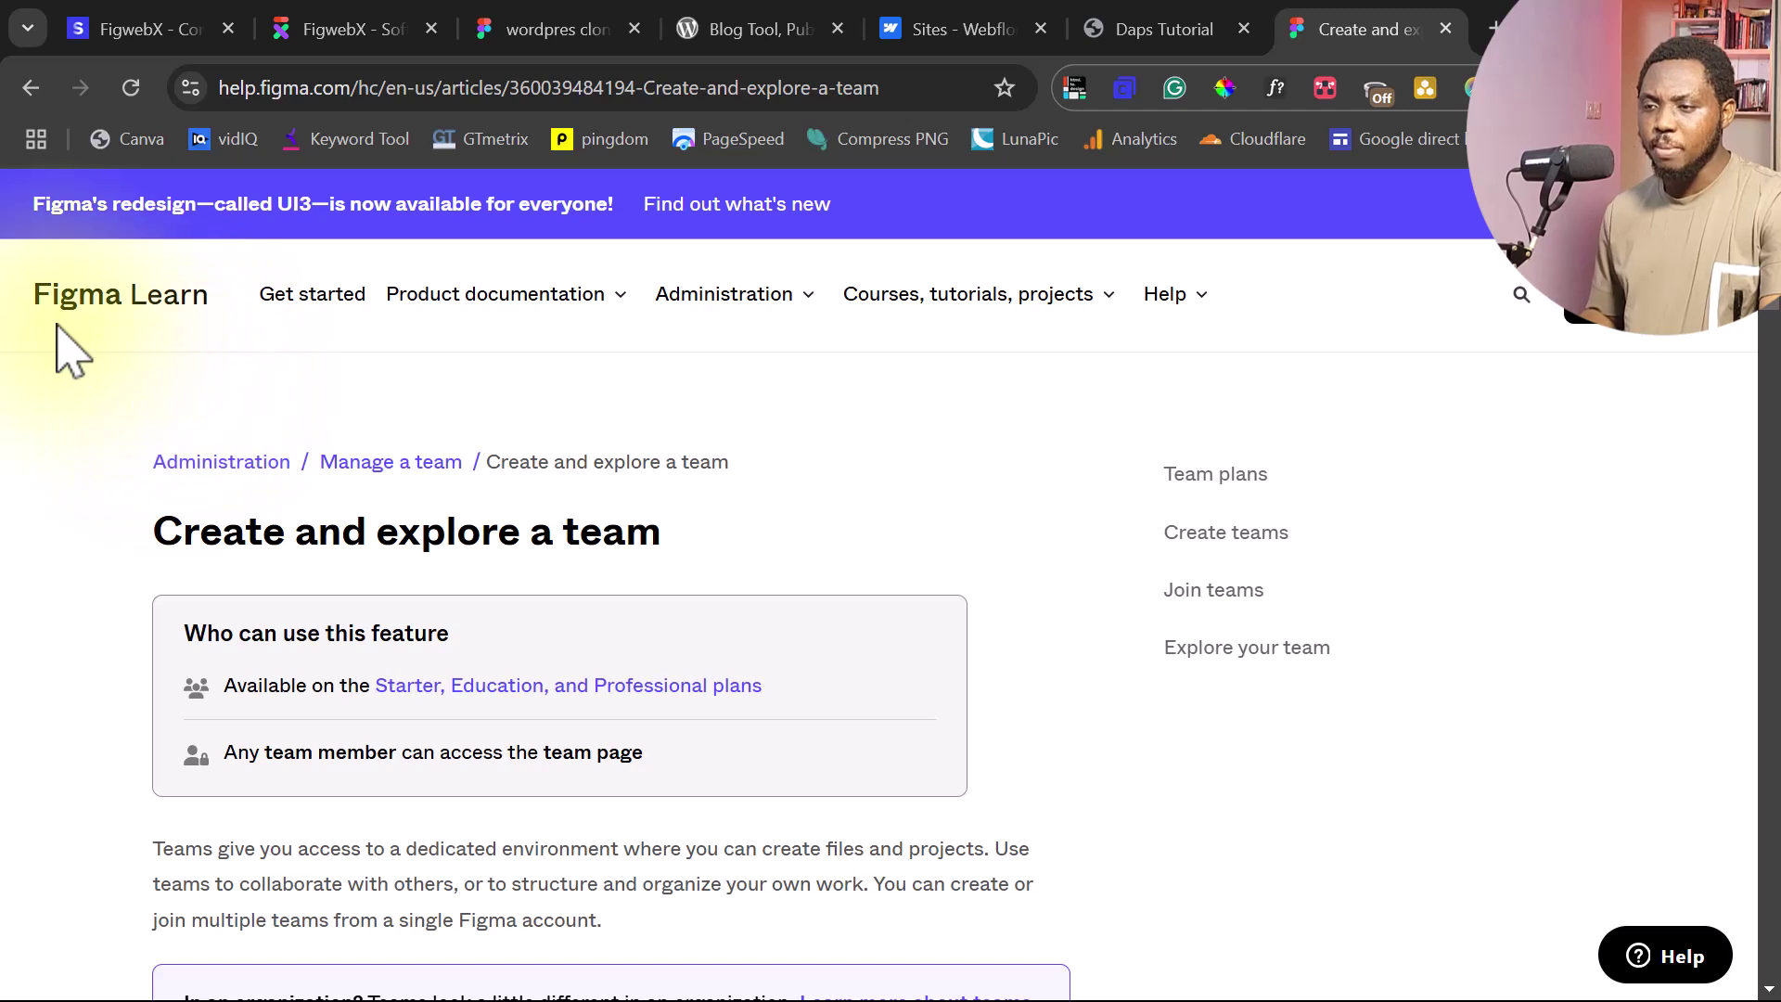
Read the Create teams instructions in the Figma Learn article and open its linked team creation page
scroll(492, 464, "down", 1)
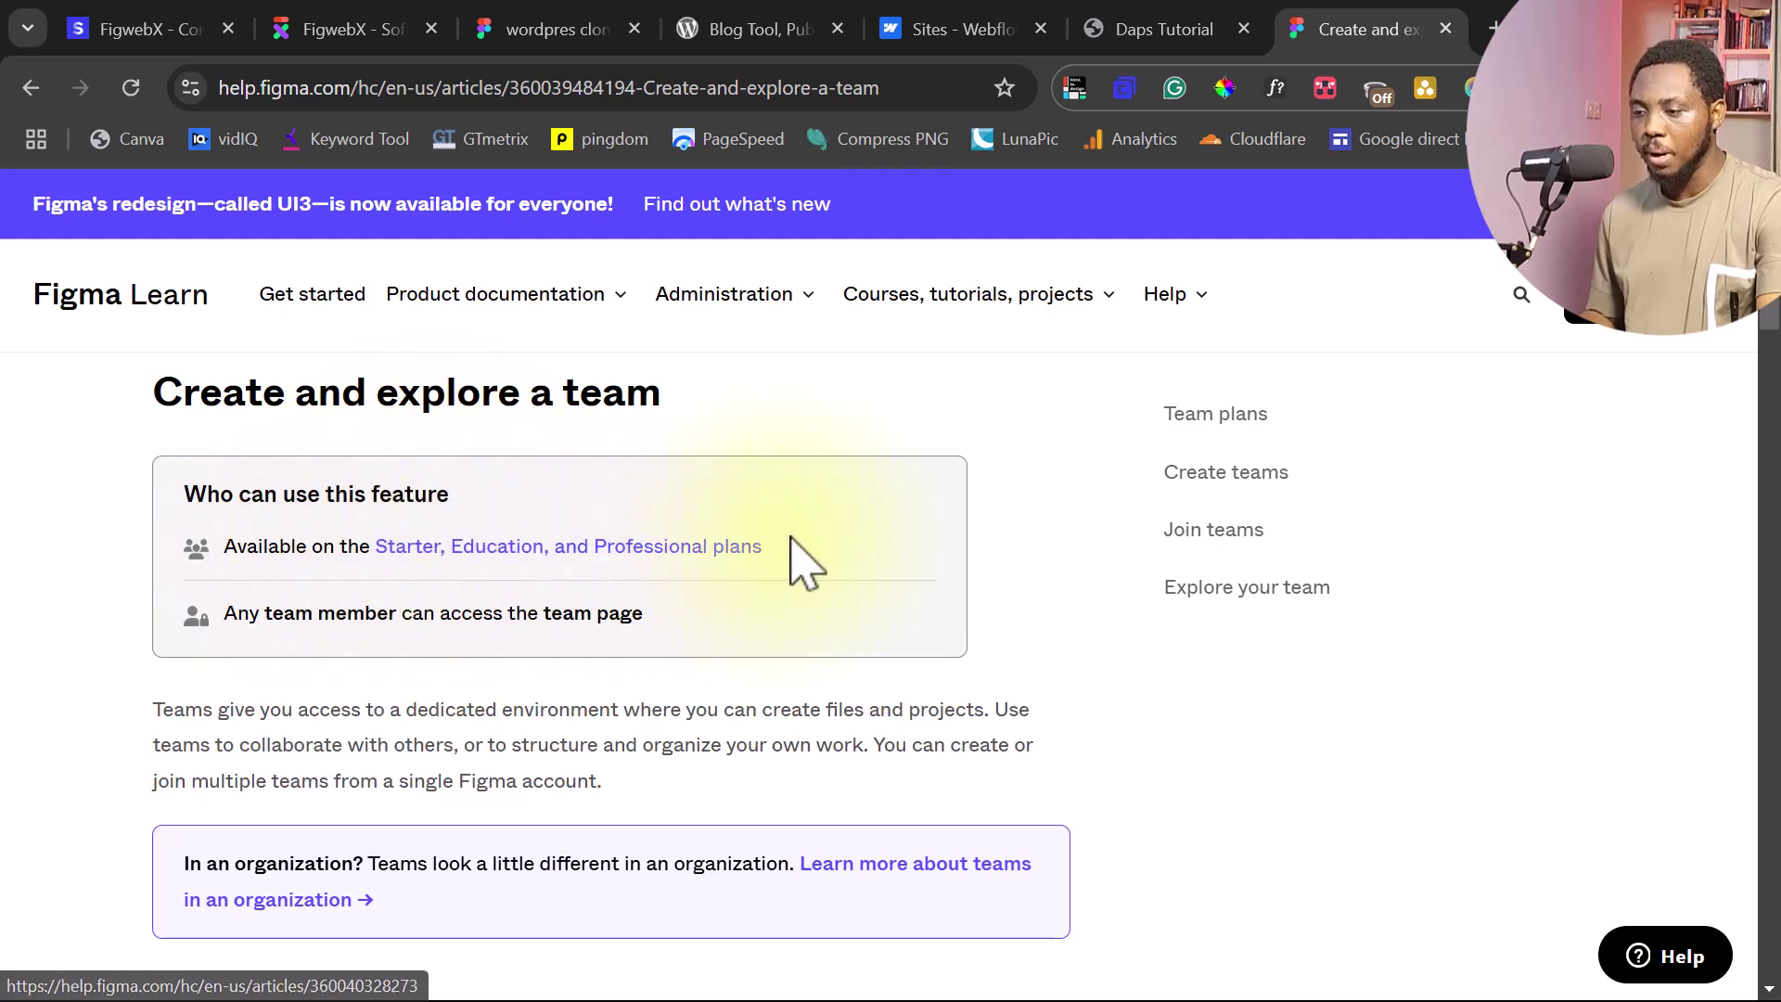
scroll(796, 559, "down", 1)
scroll(794, 539, "down", 5)
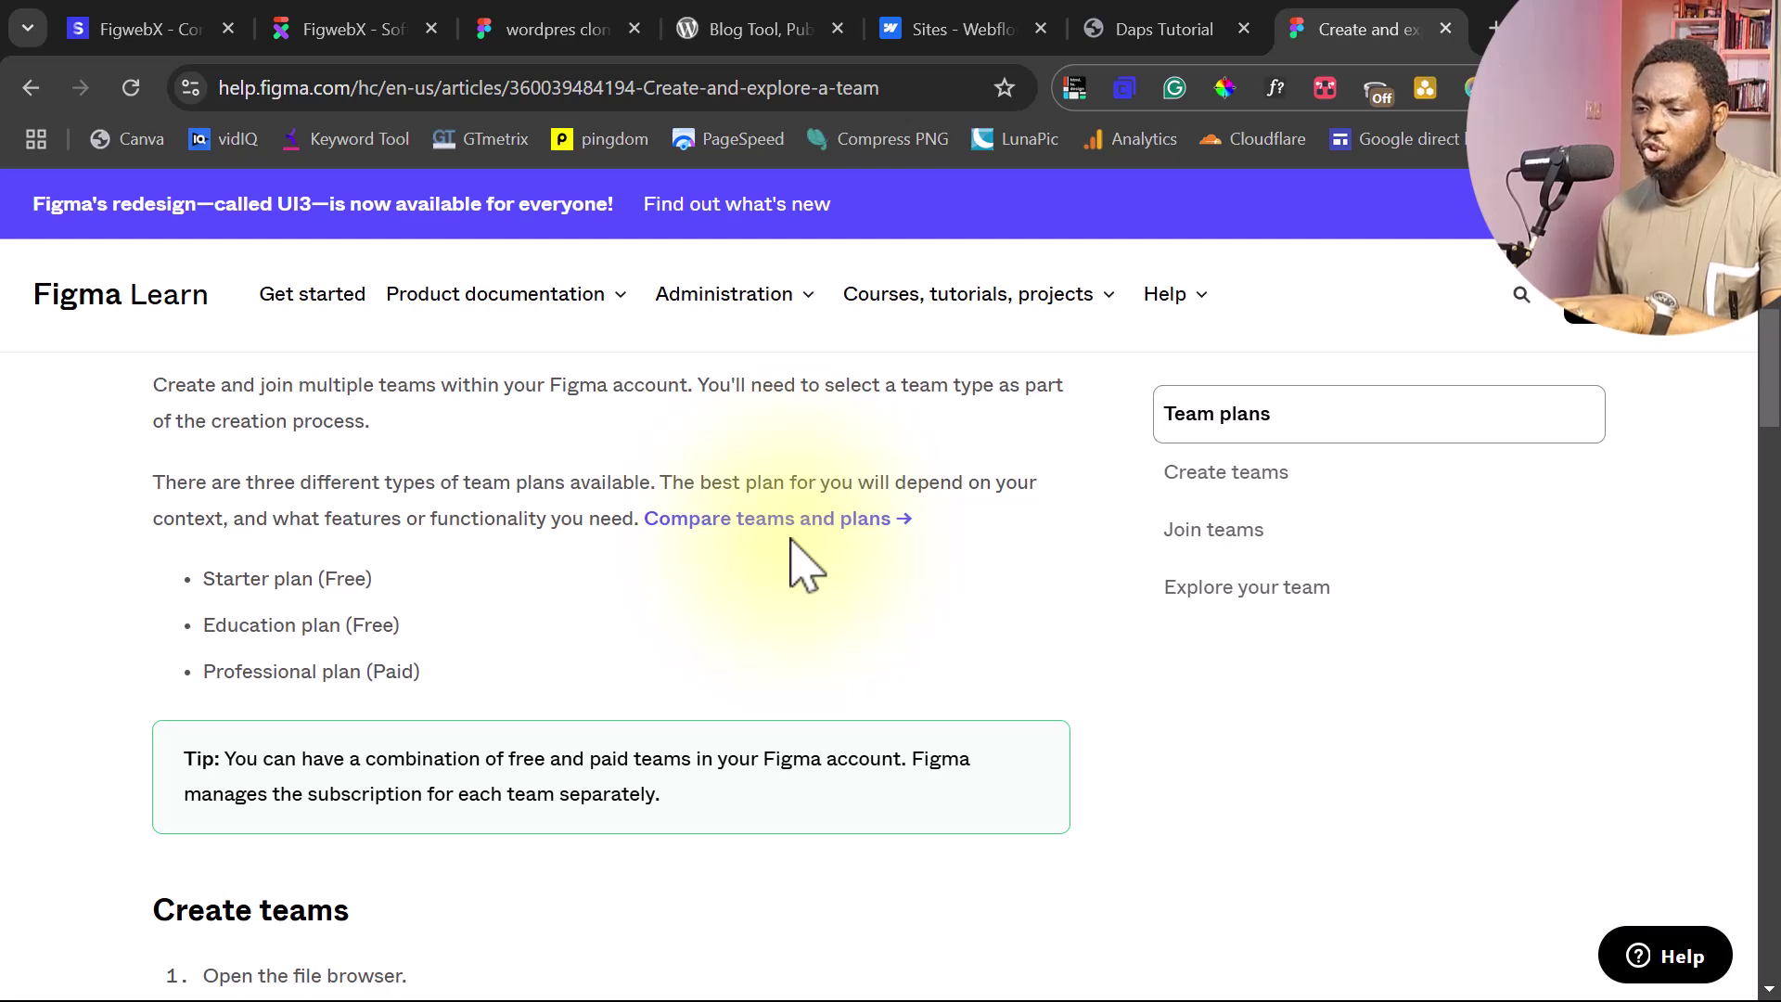
scroll(796, 564, "down", 3)
scroll(804, 564, "down", 2)
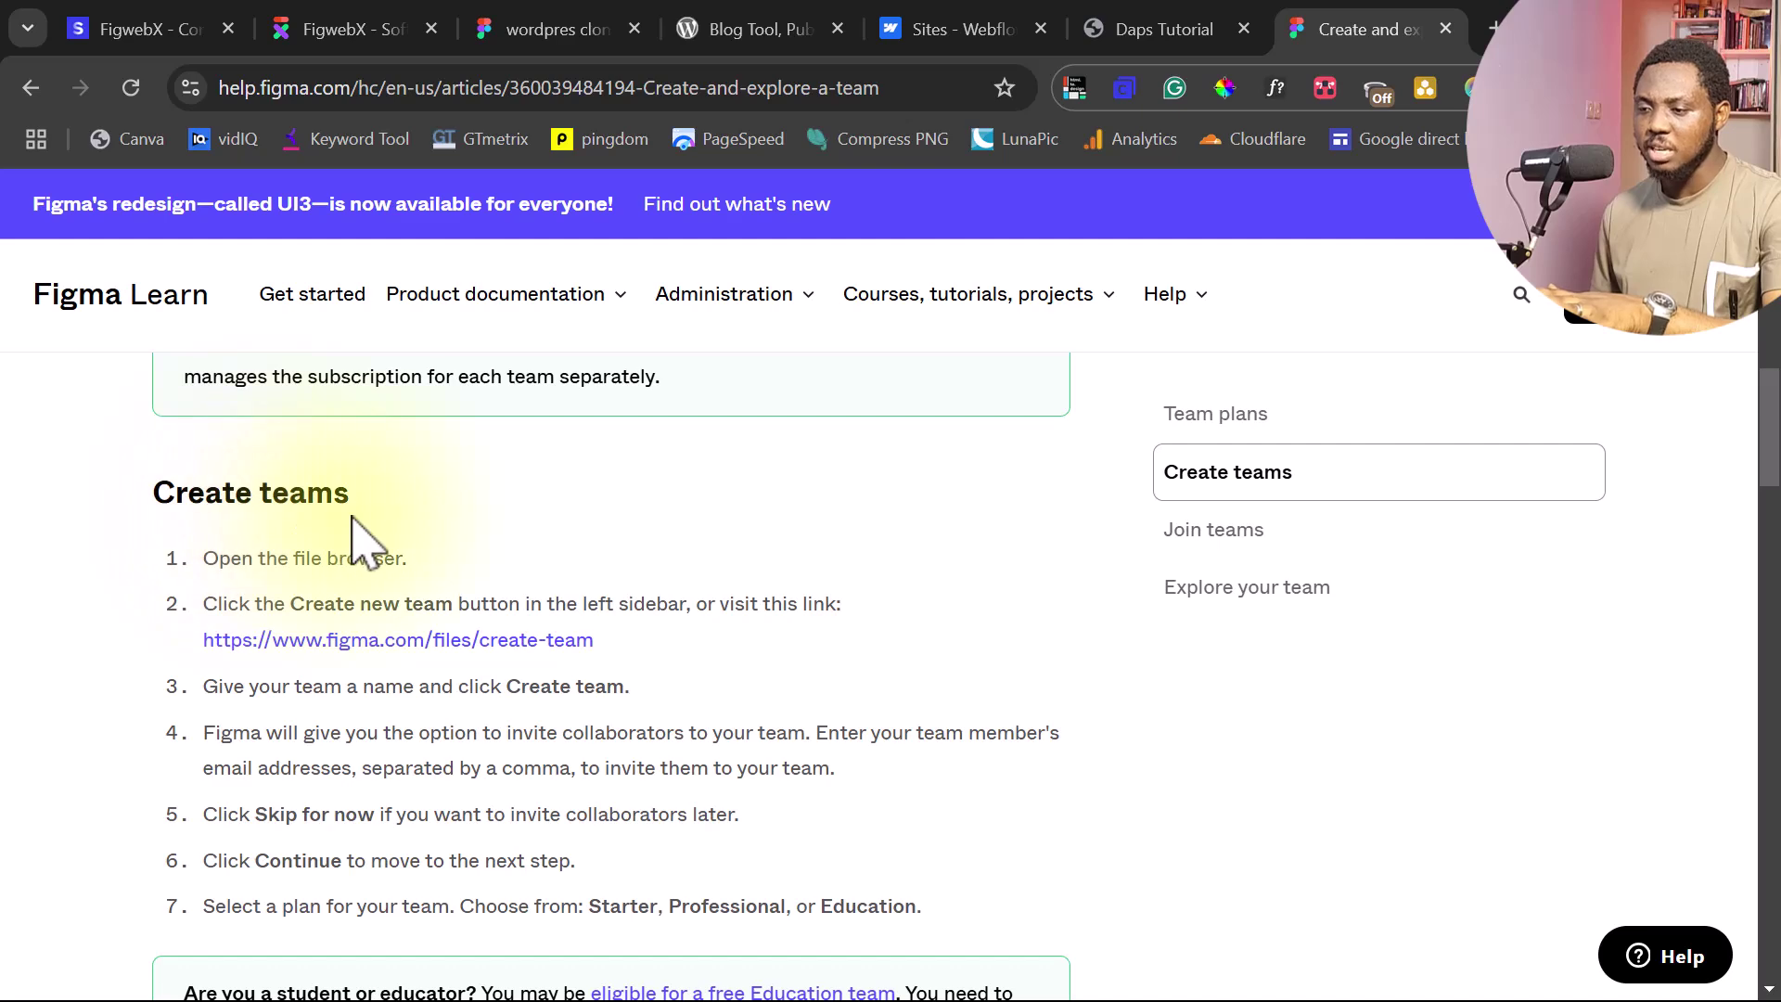
left_click(340, 642)
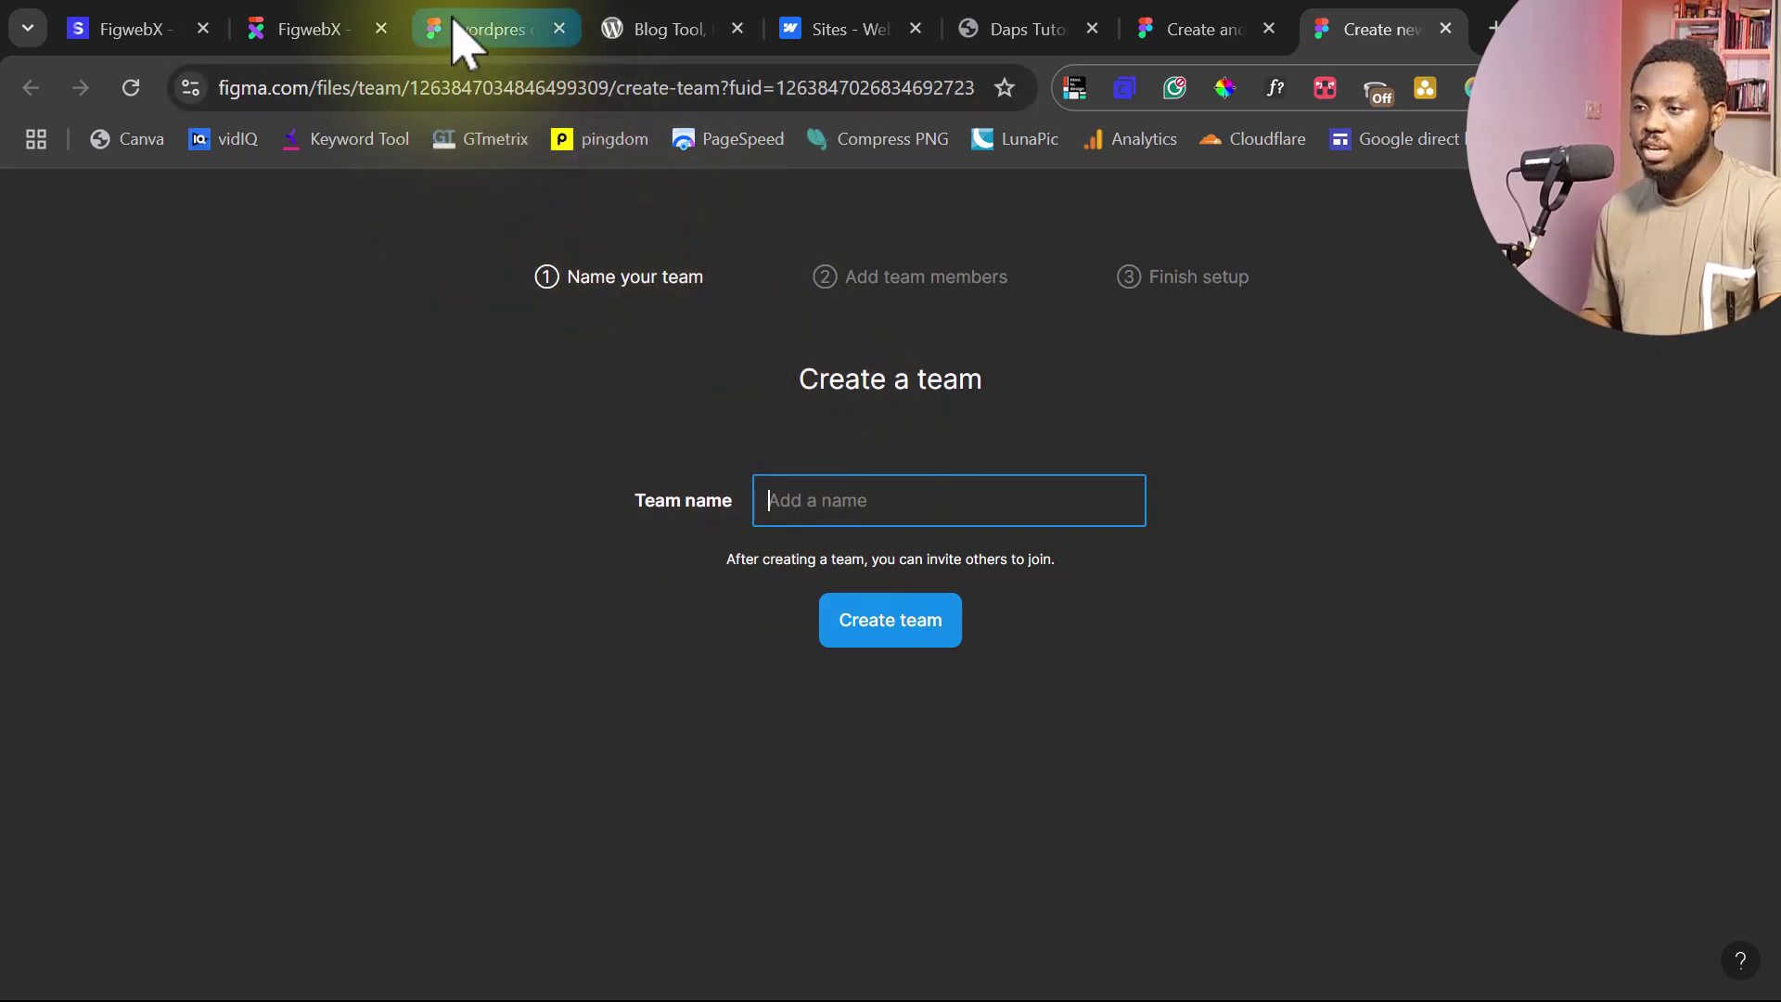
Switch back to the Figma file and move the wordpres clone file into the Team project
left_click(482, 30)
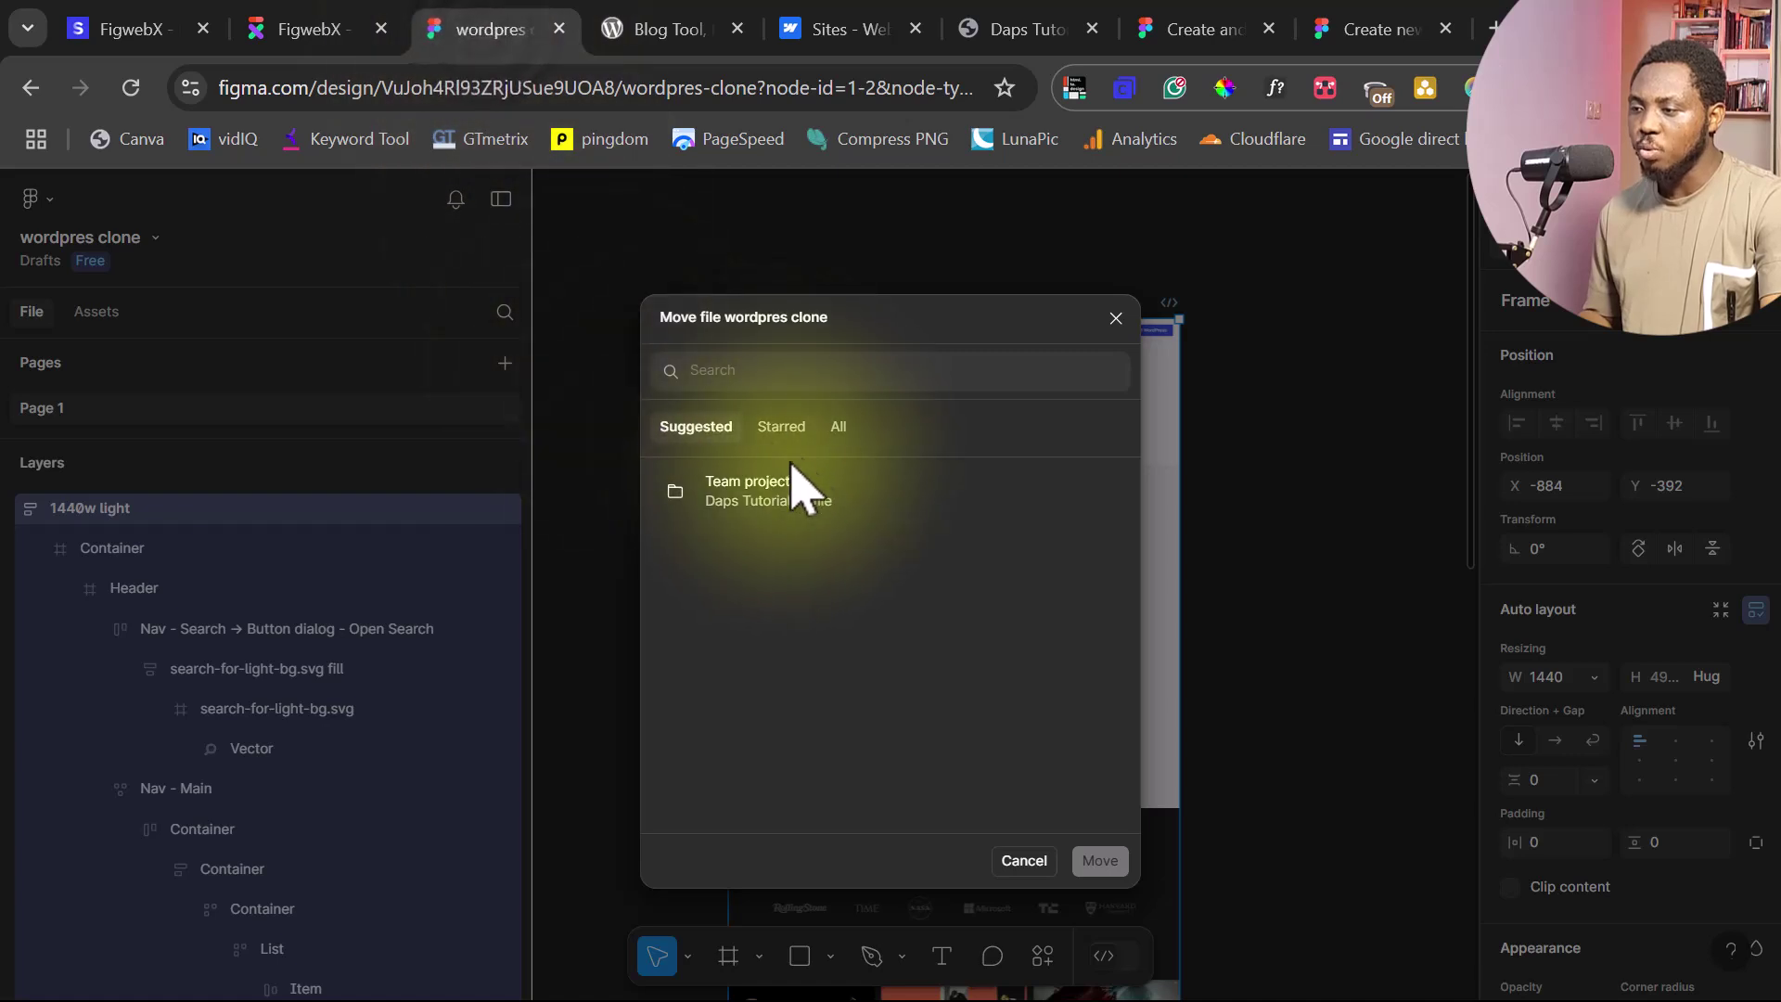
left_click(766, 487)
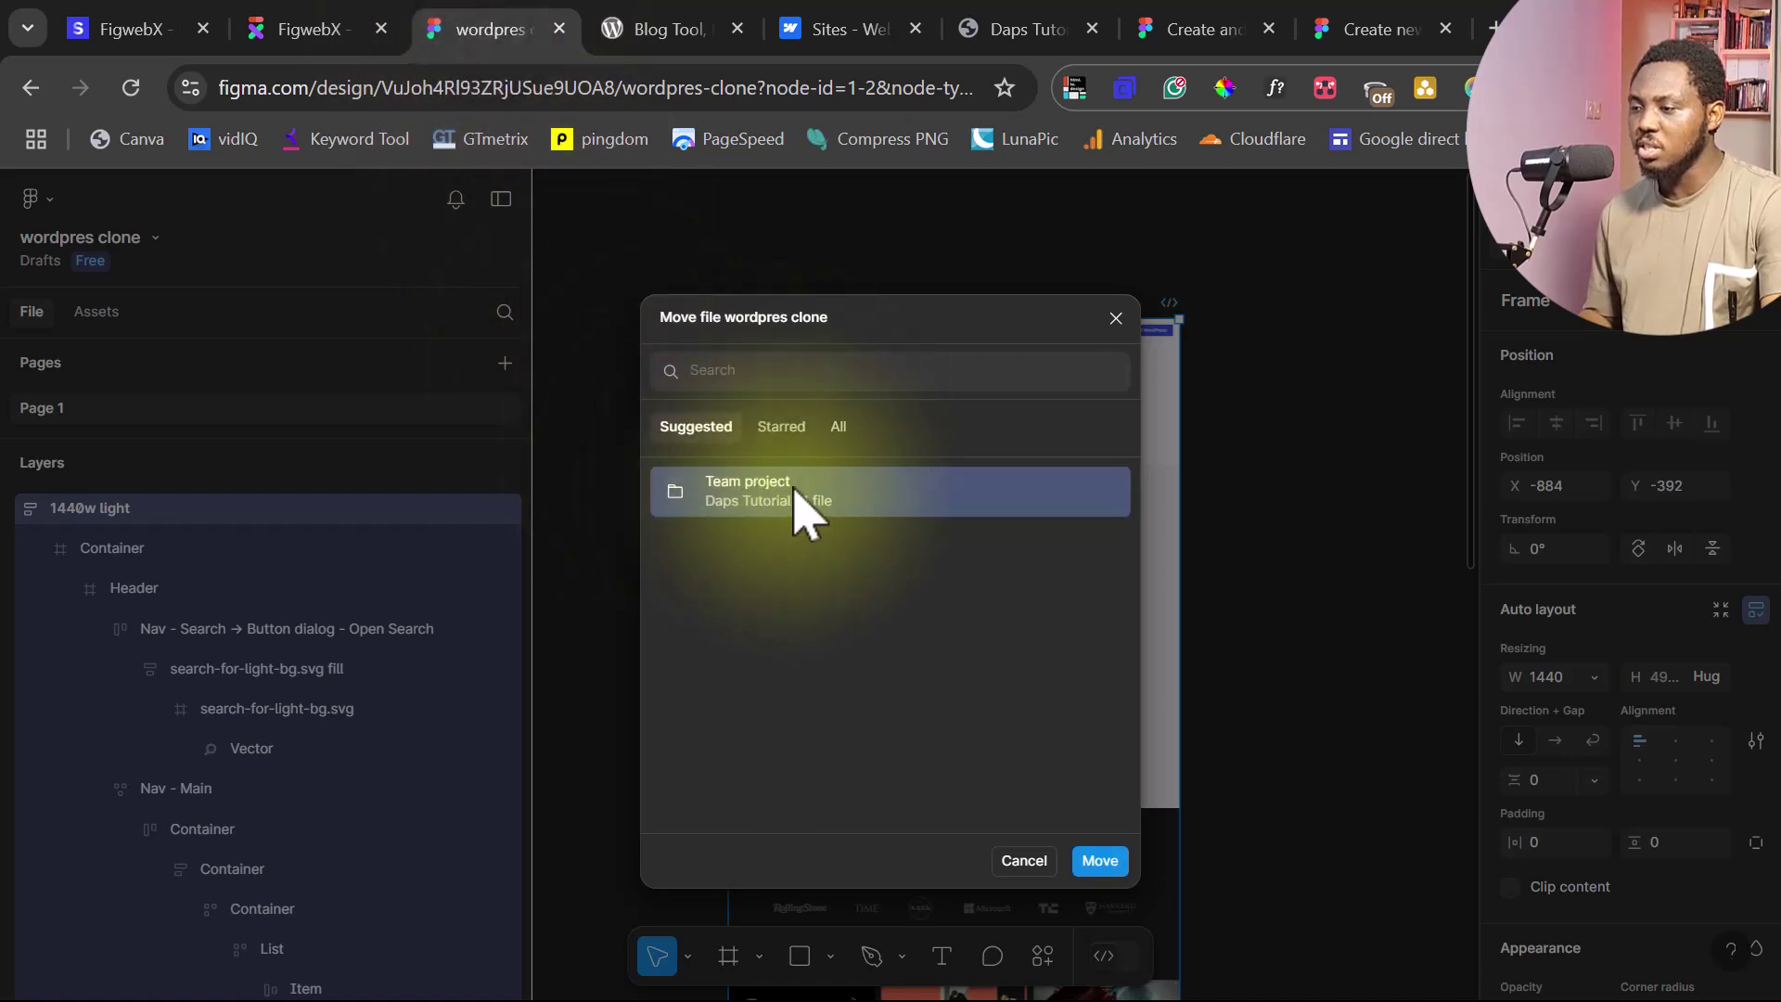
left_click(1102, 861)
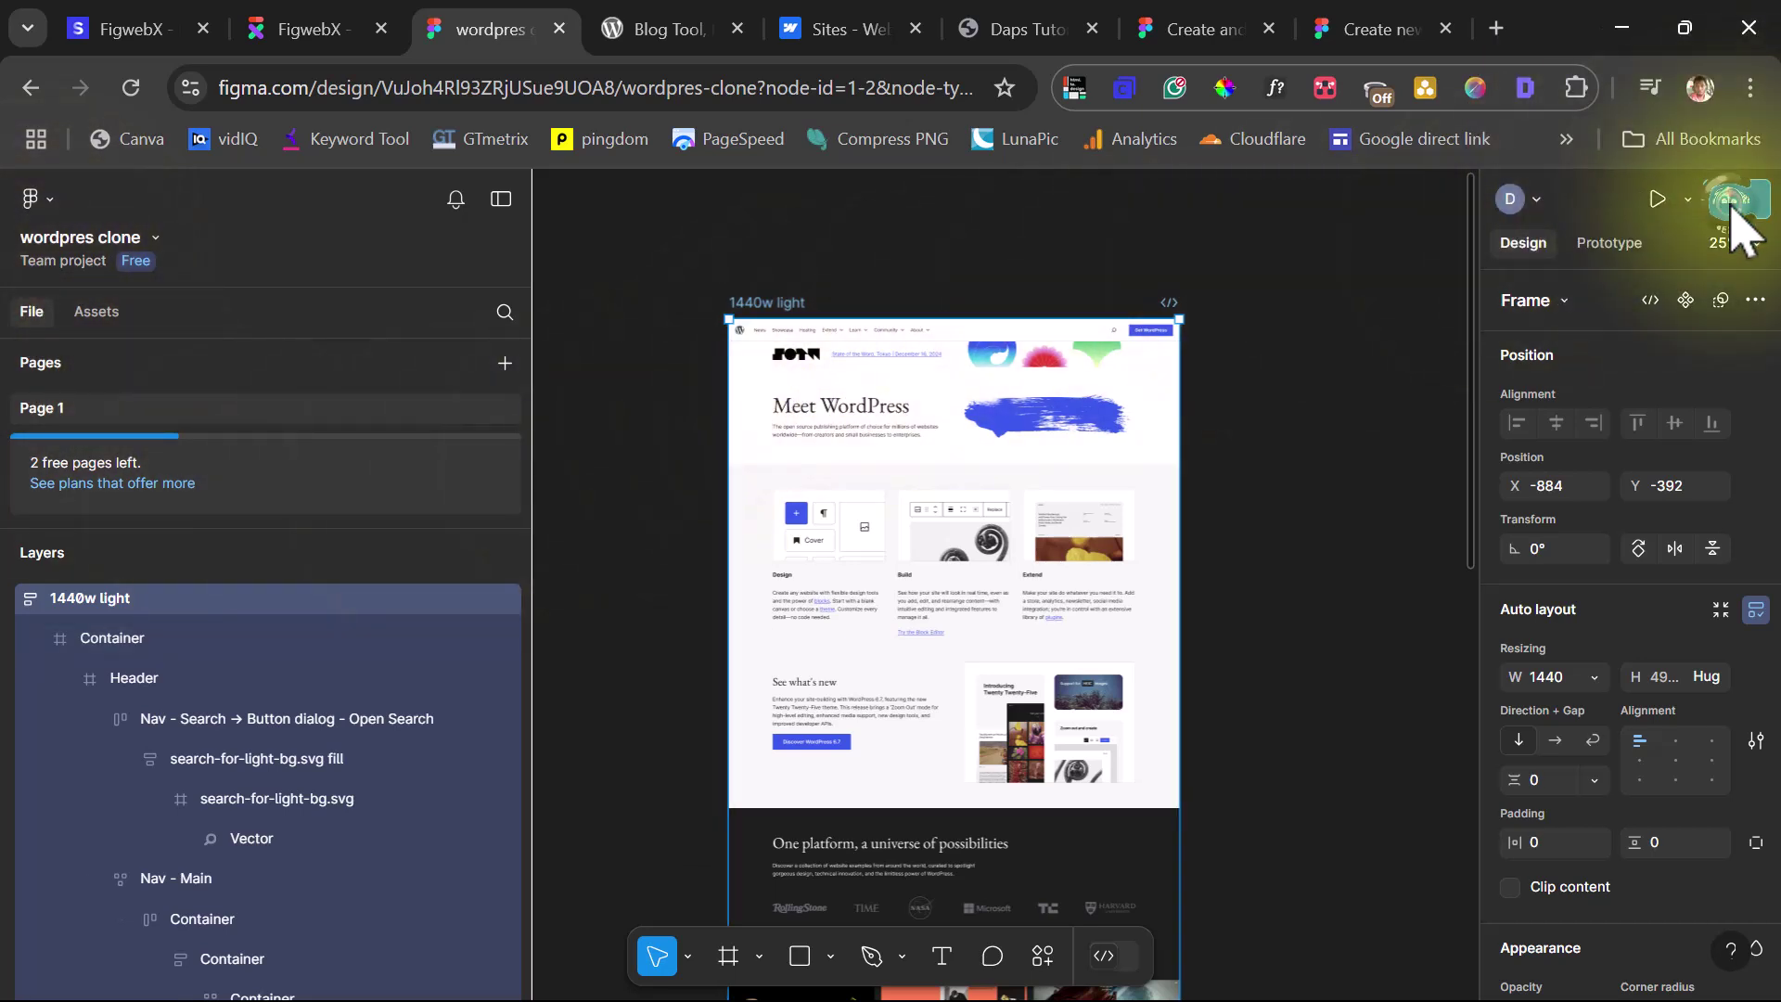
Set the file's sharing so that anyone can edit, and copy the link to the 1440w light frame
left_click(1731, 206)
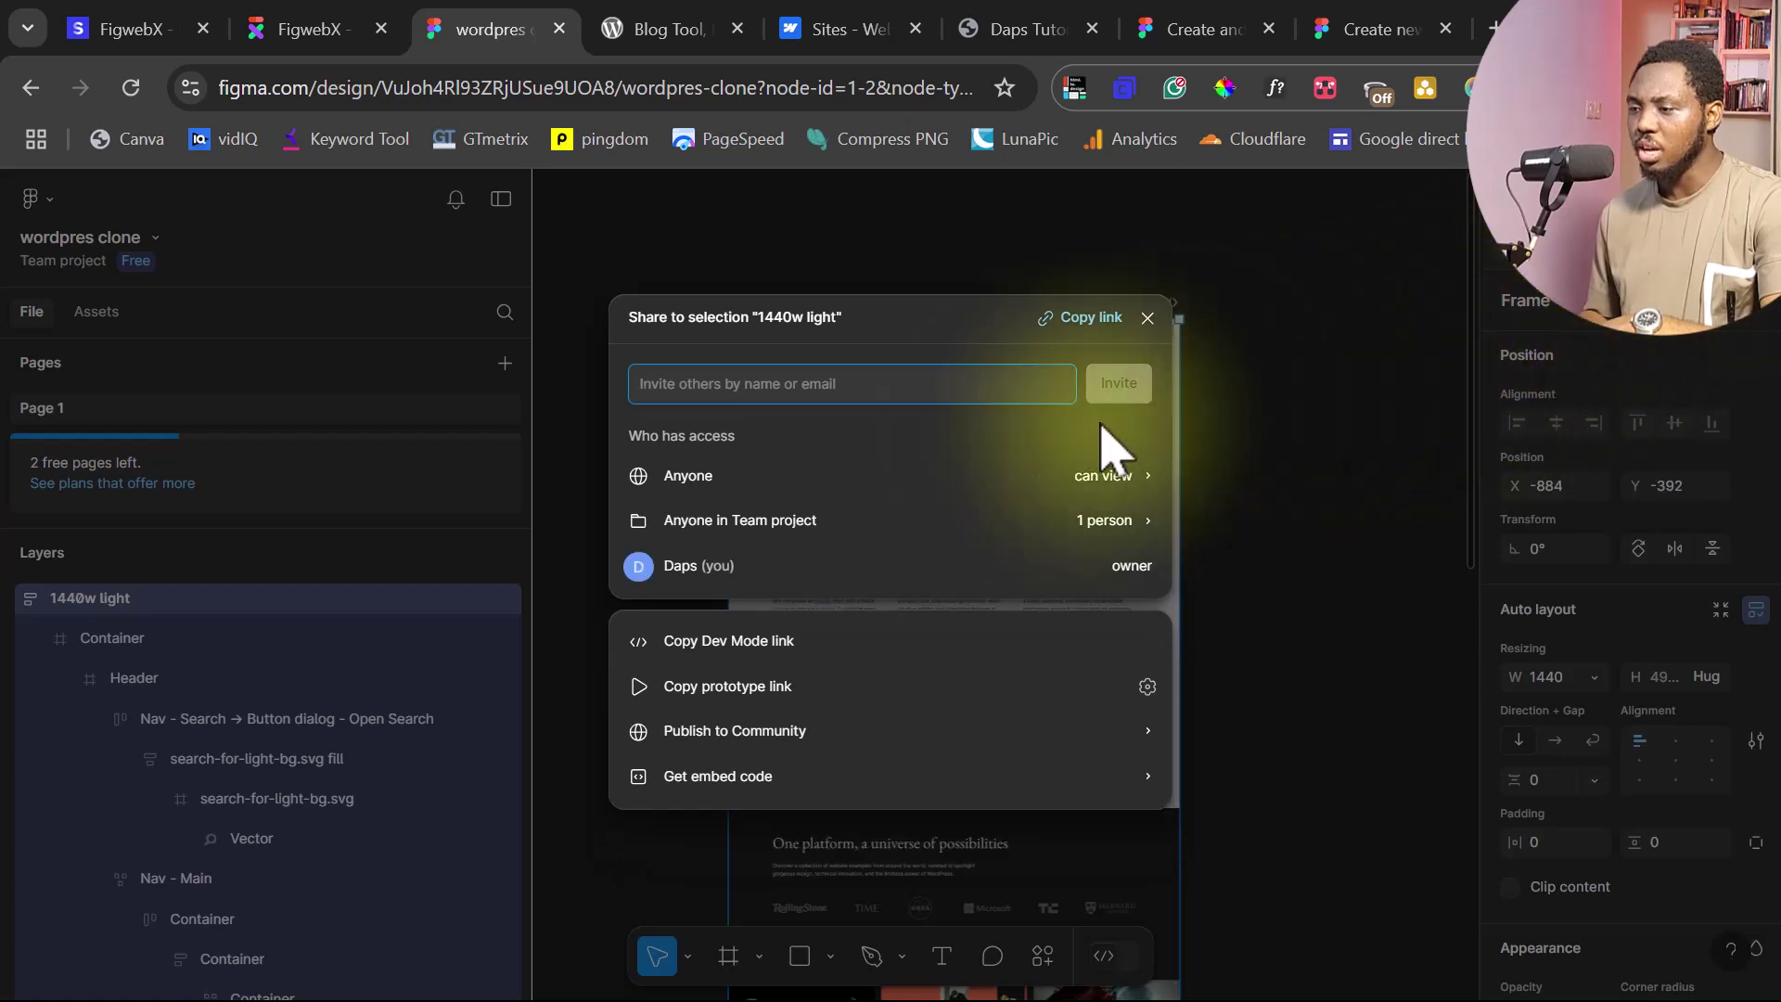
left_click(724, 475)
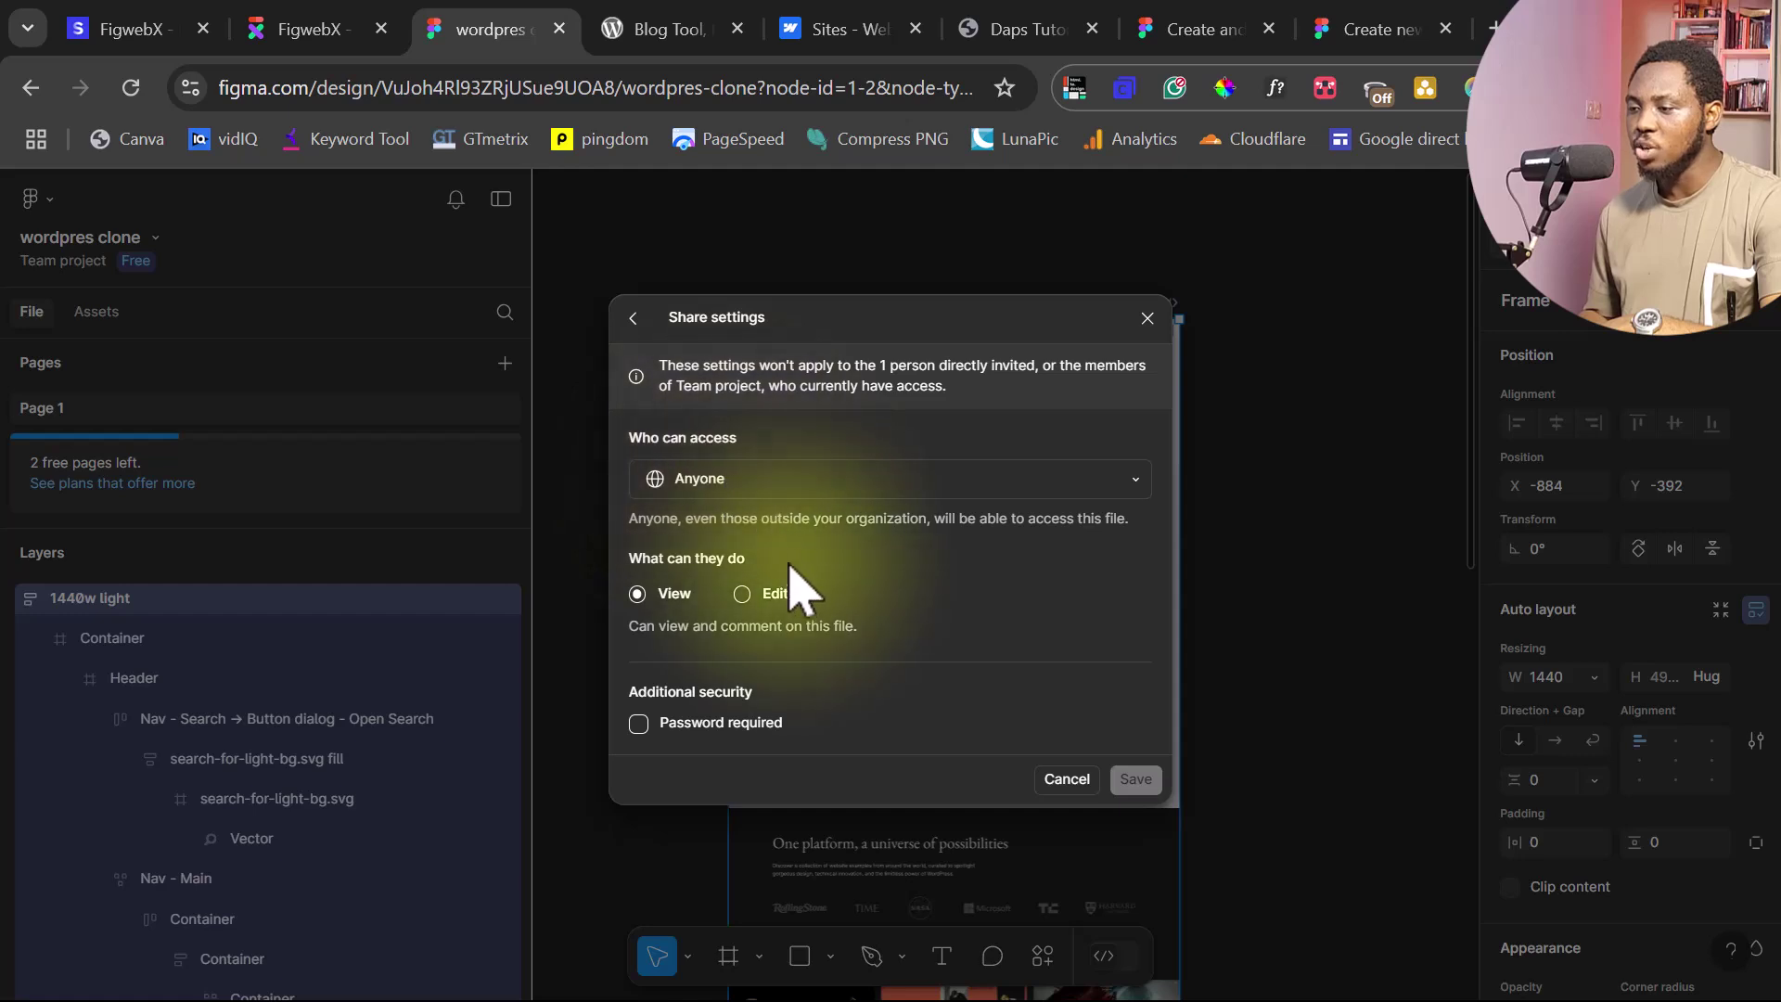
left_click(743, 594)
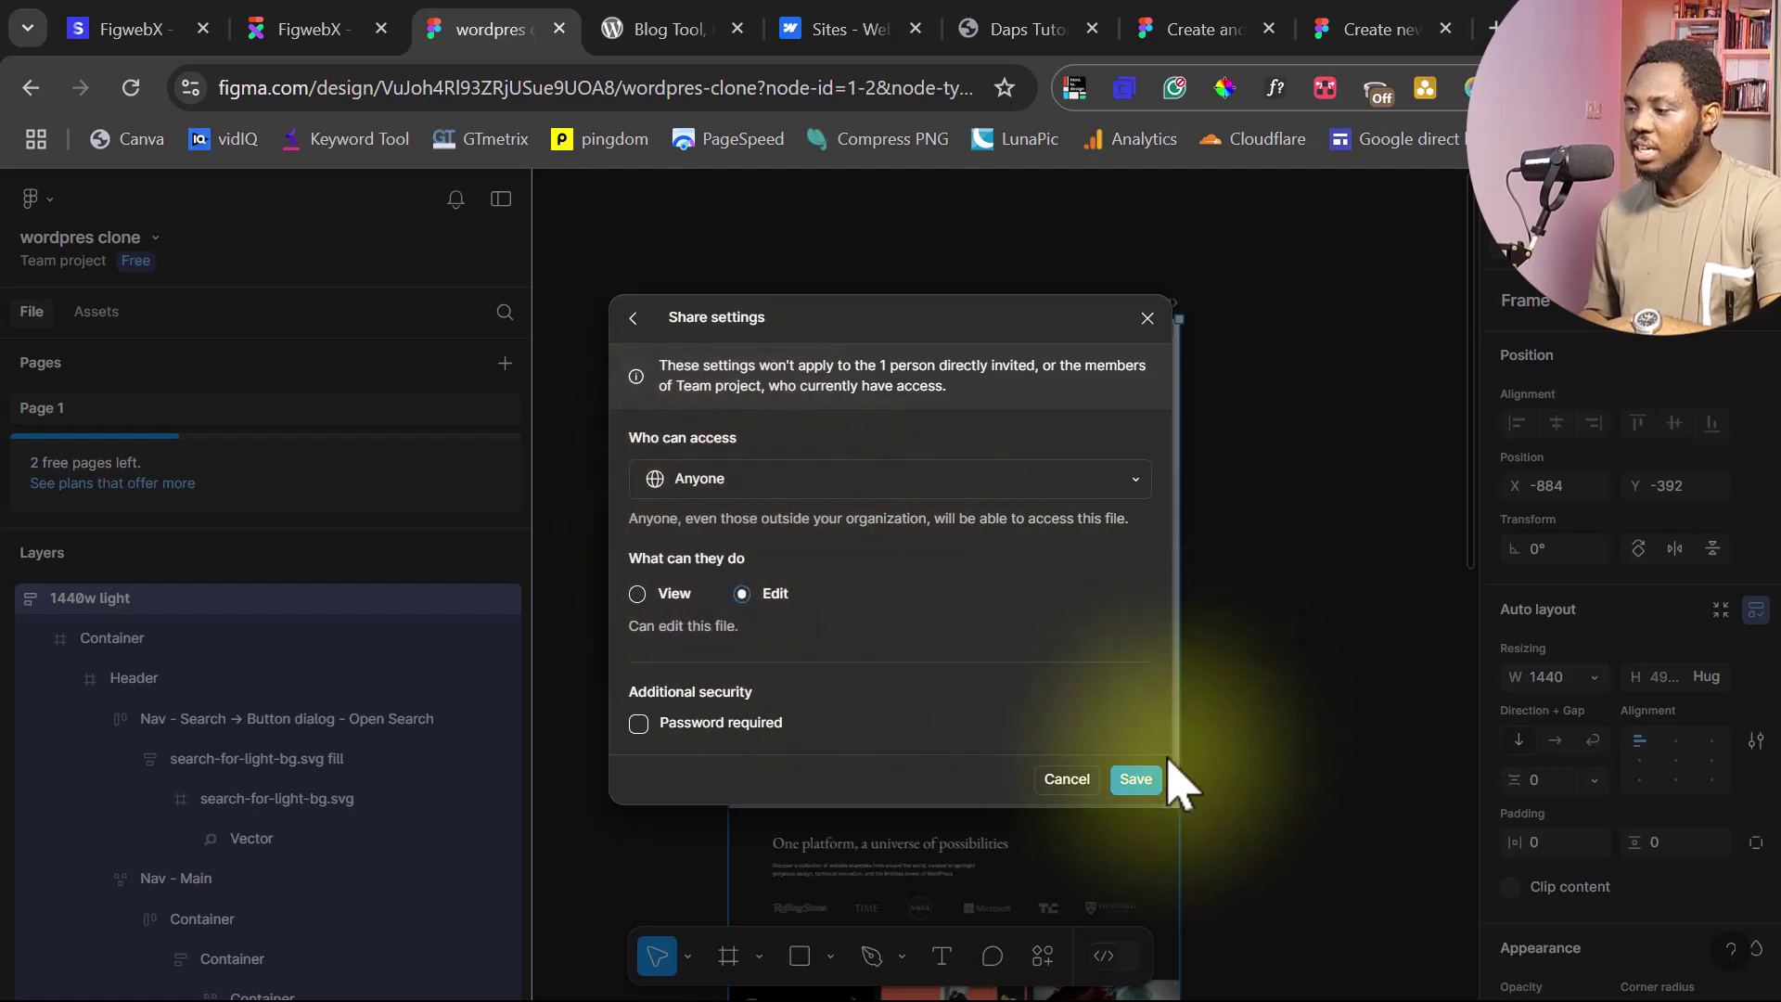
left_click(1137, 781)
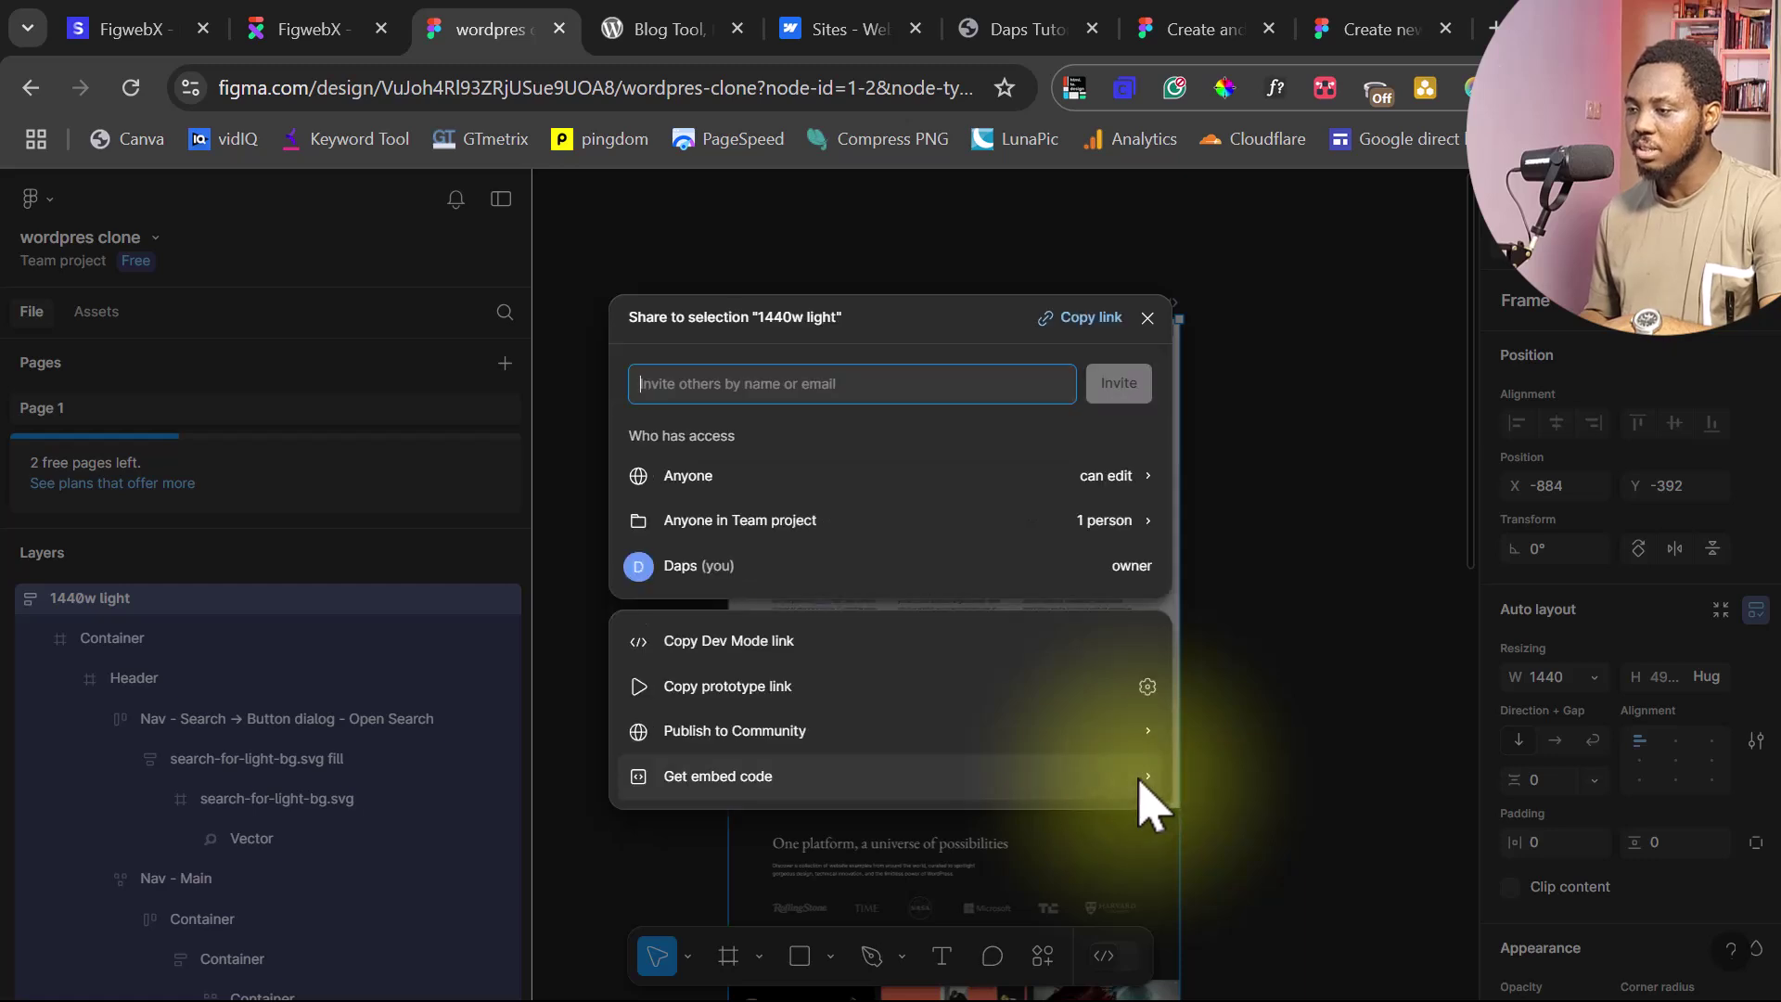
left_click(1094, 318)
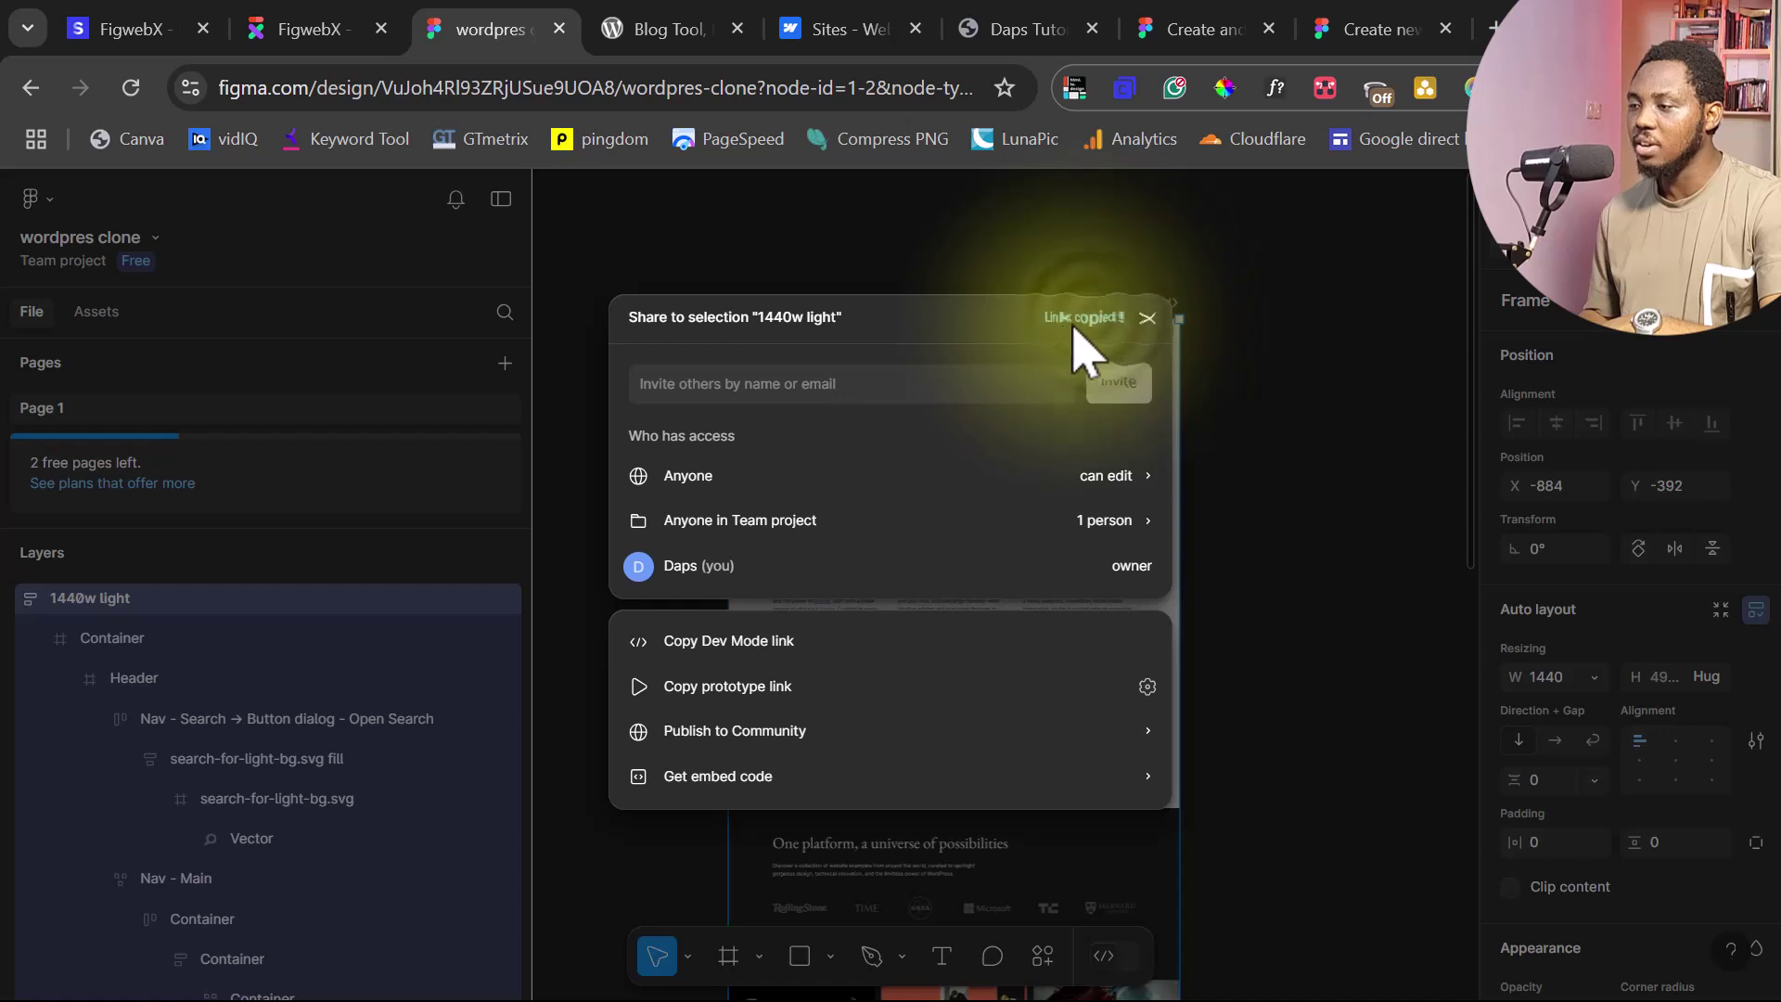
left_click(1147, 318)
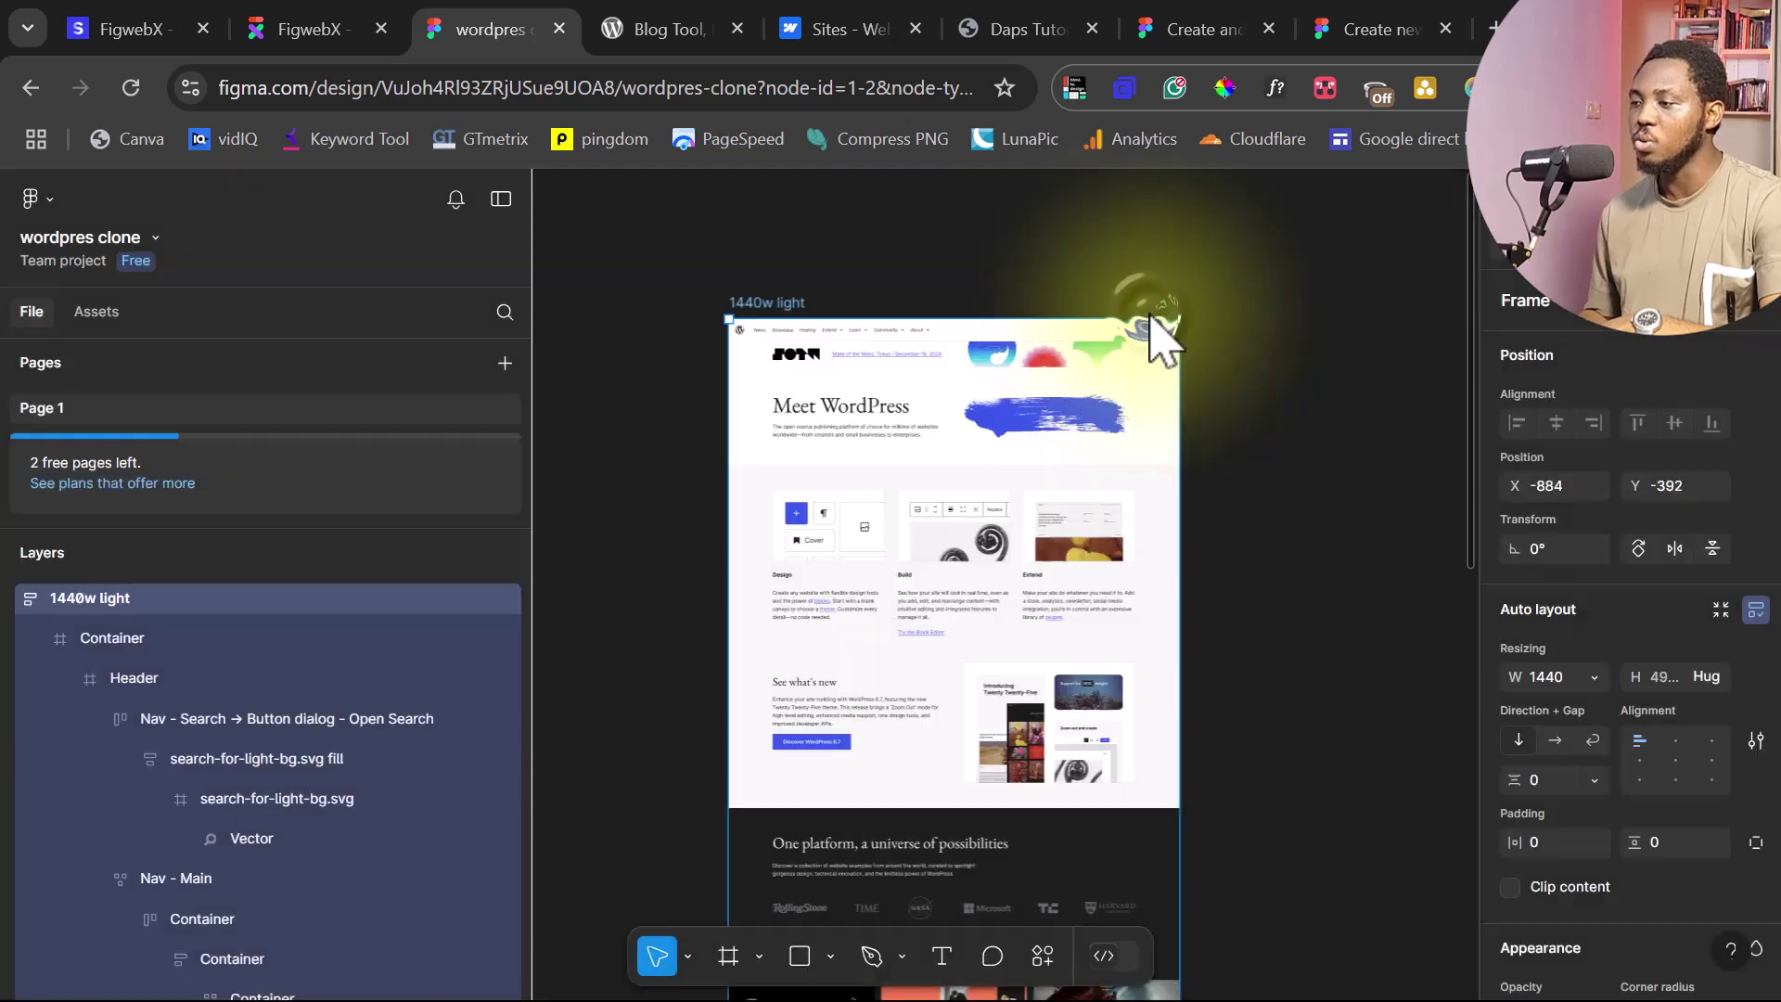
Switch to FigwebX and try to create an Elementor (3.10 or higher + Flex Container) export task from the copied frame link
left_click(314, 49)
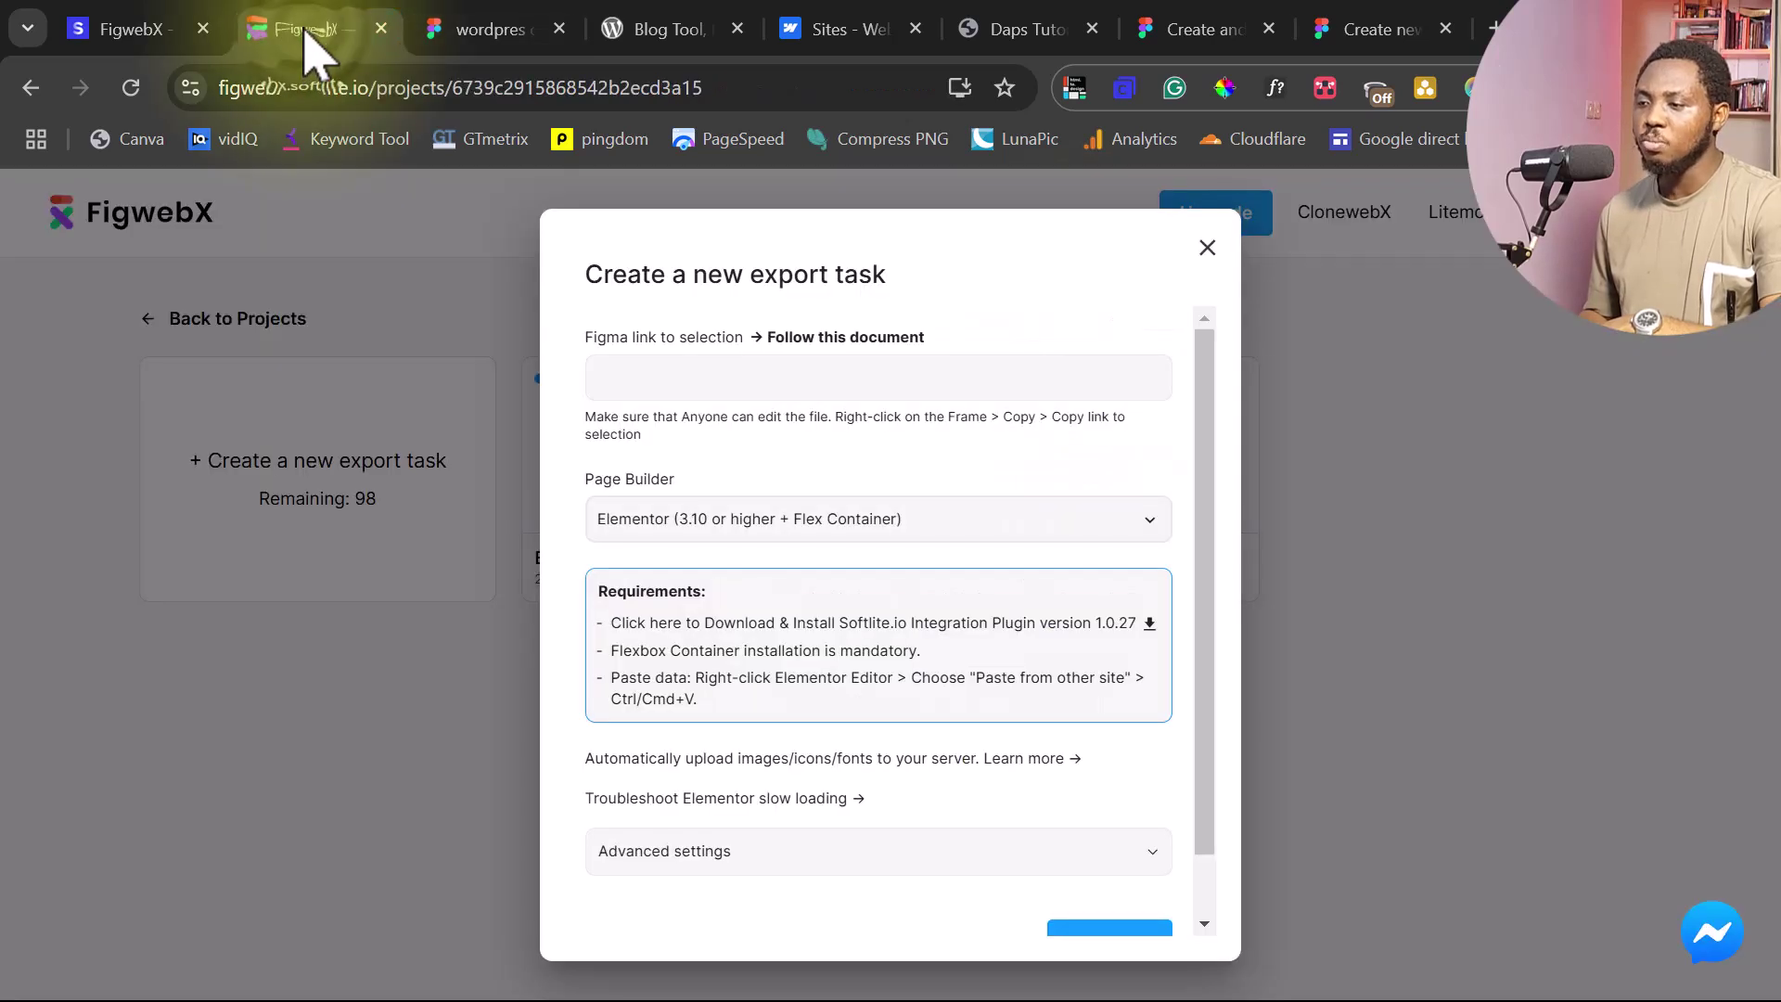
left_click(609, 375)
key("ctrl+v")
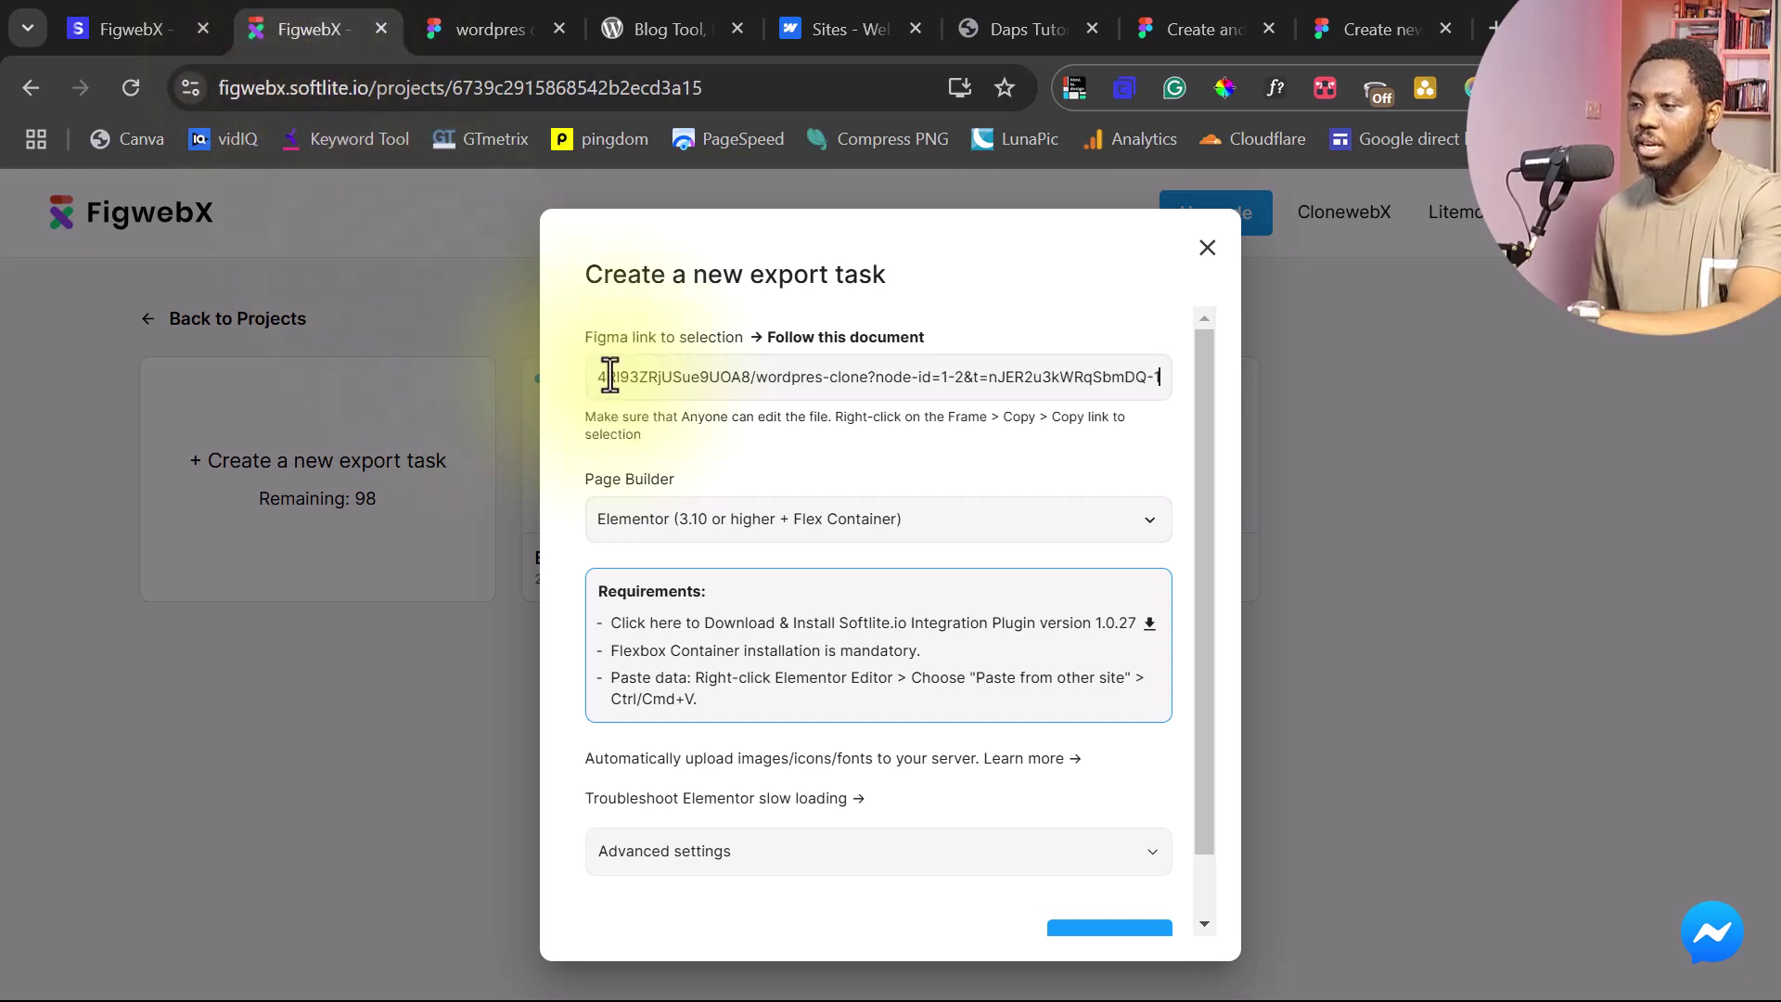
scroll(623, 581, "down", 1)
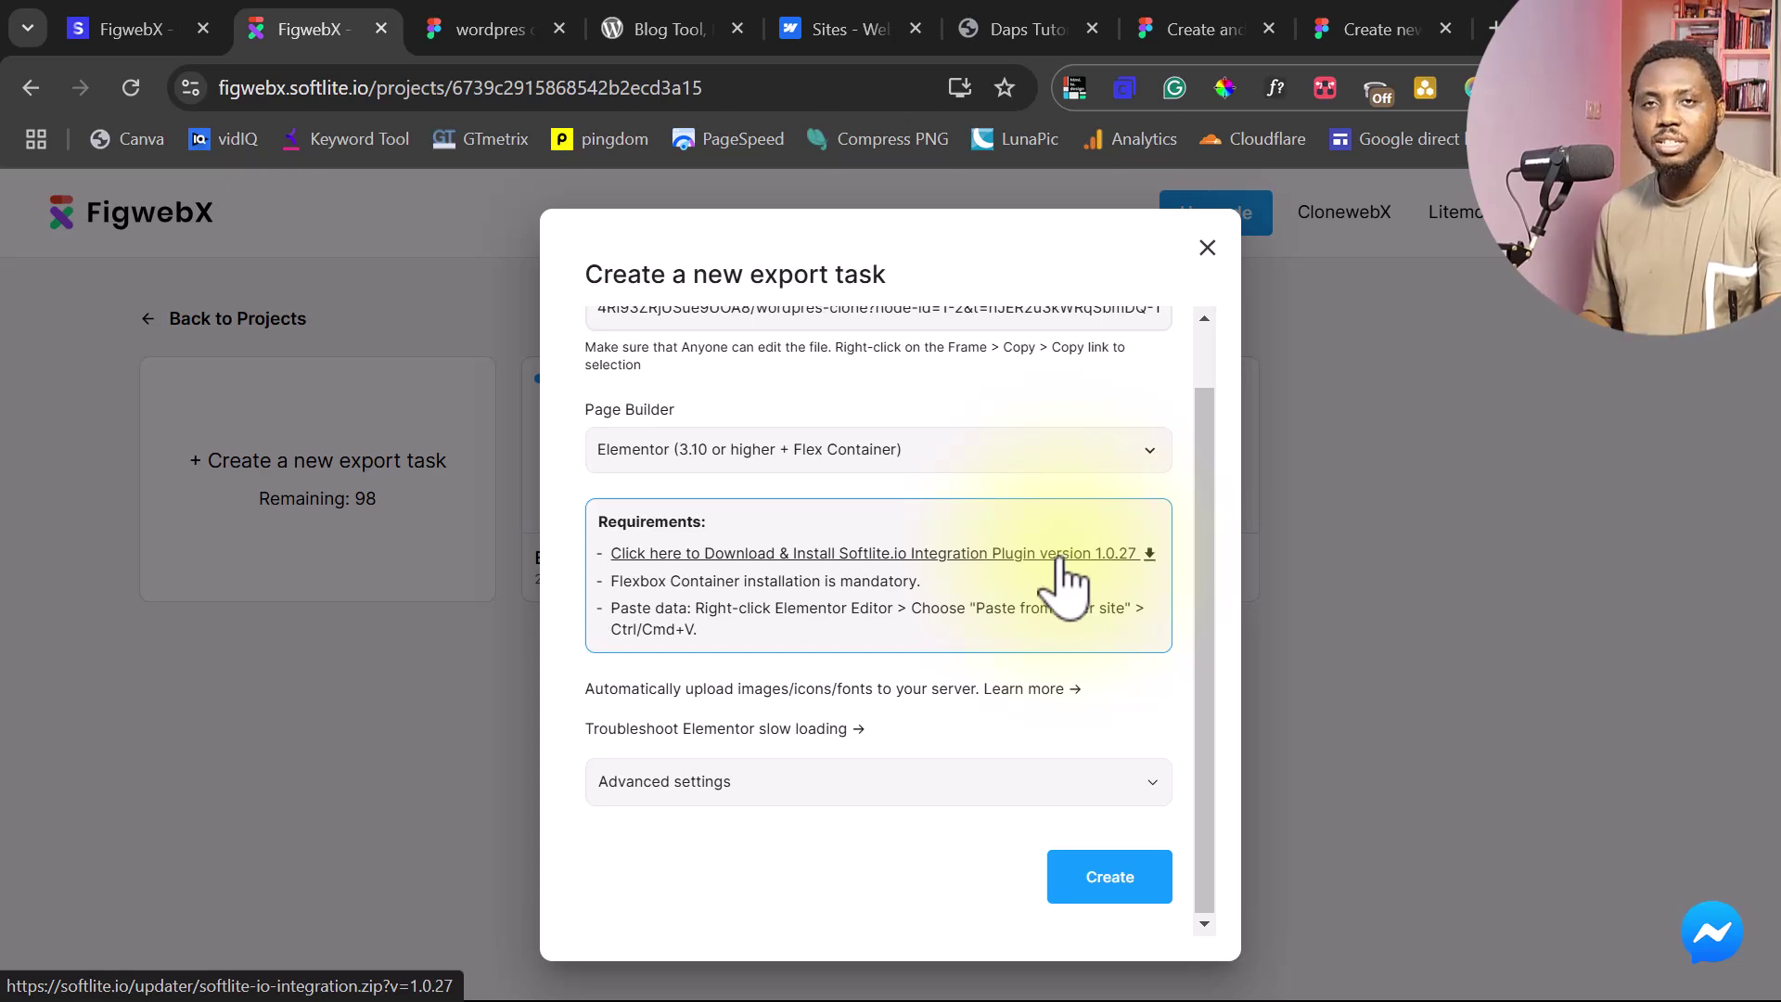
left_click(1121, 880)
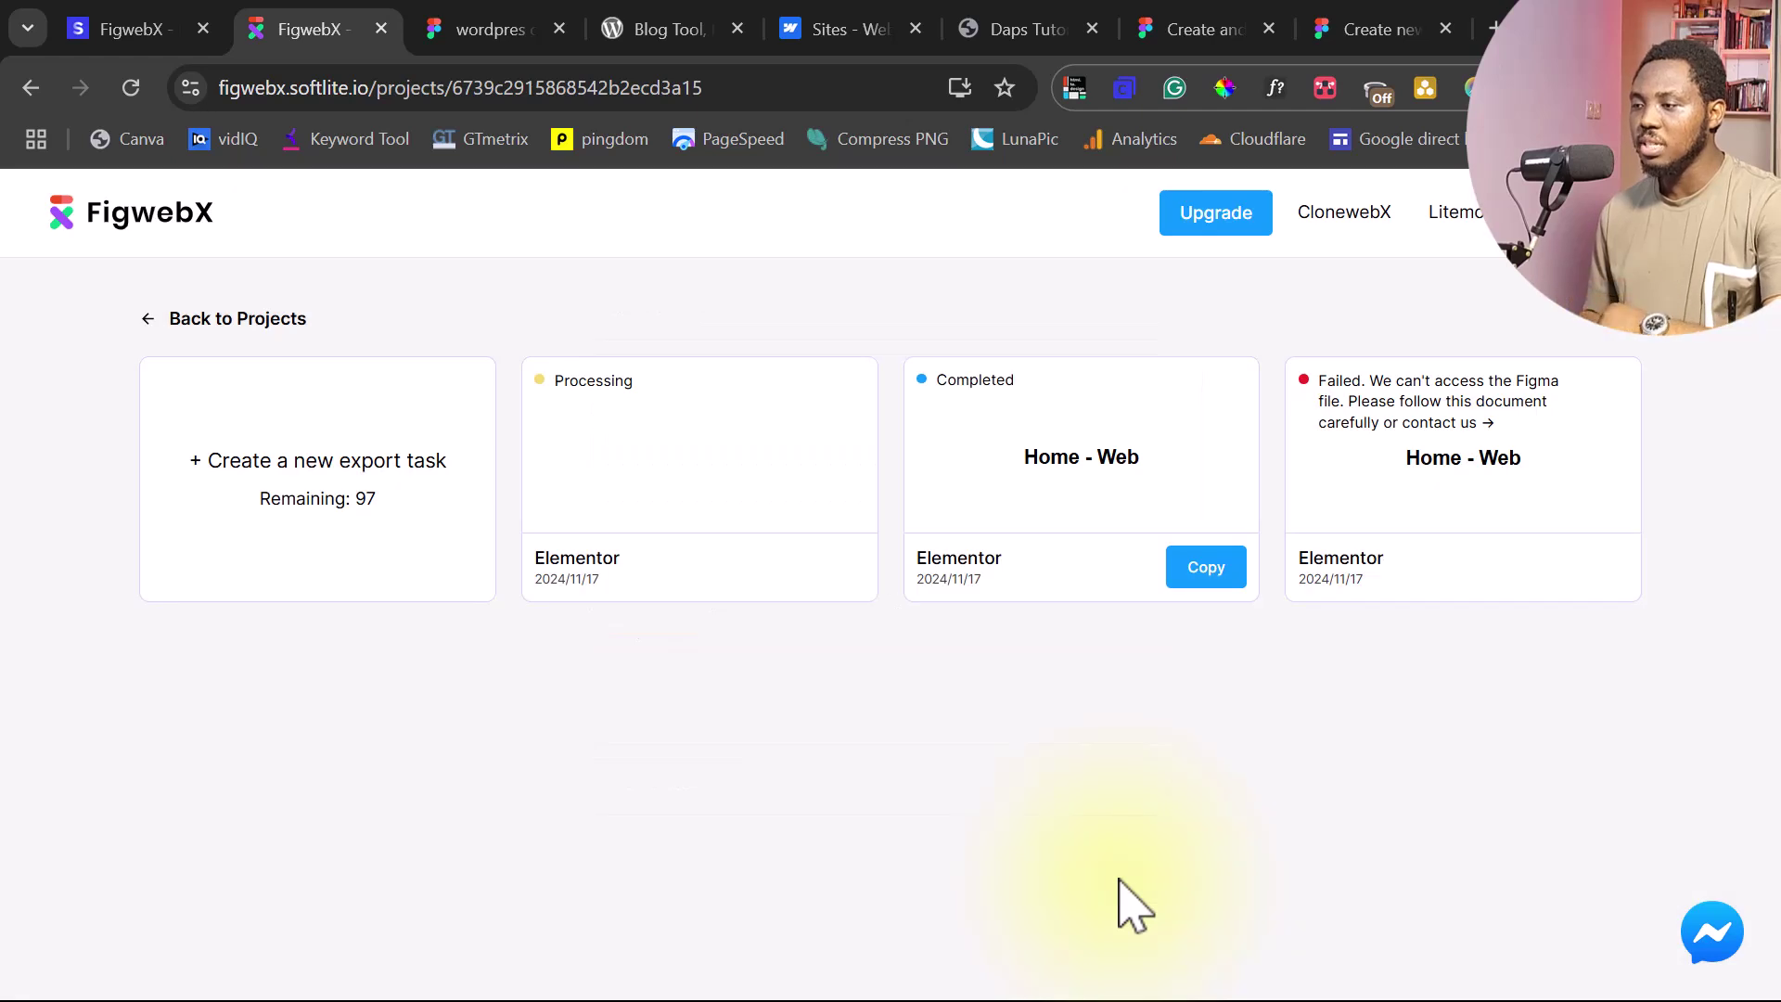
mouse_move(536, 568)
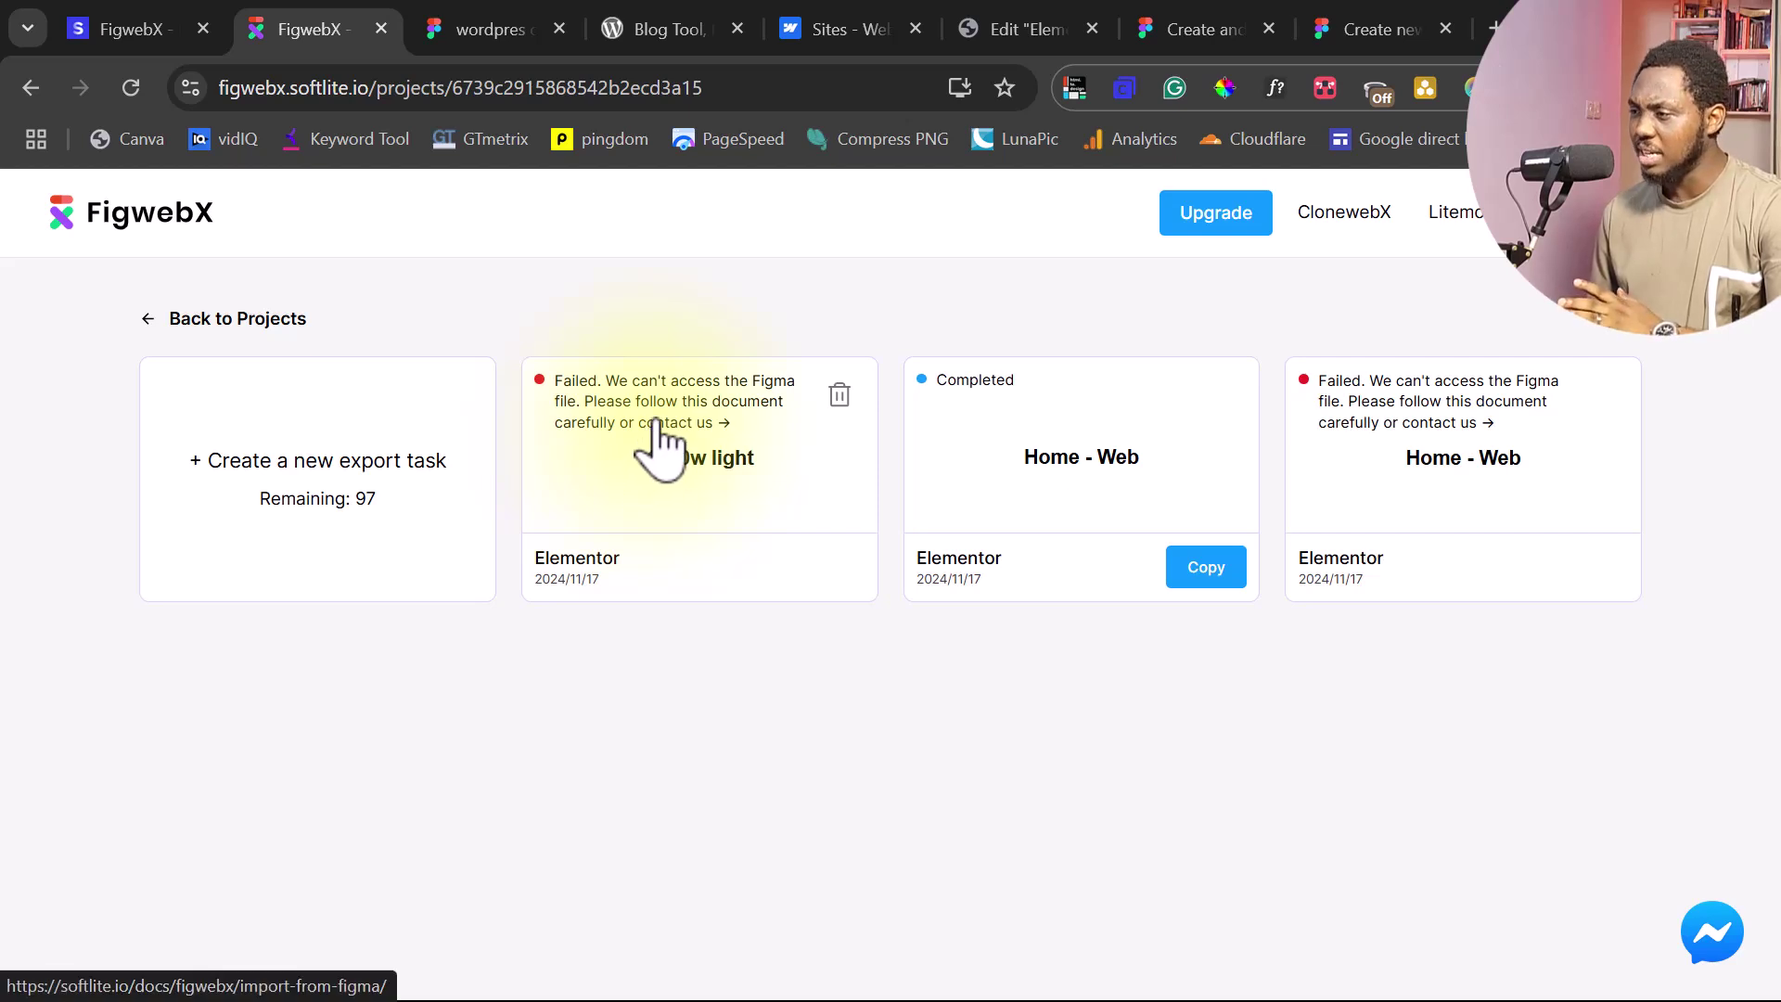
Switch to the Figma file and copy the 1440w light frame's share link again
left_click(470, 47)
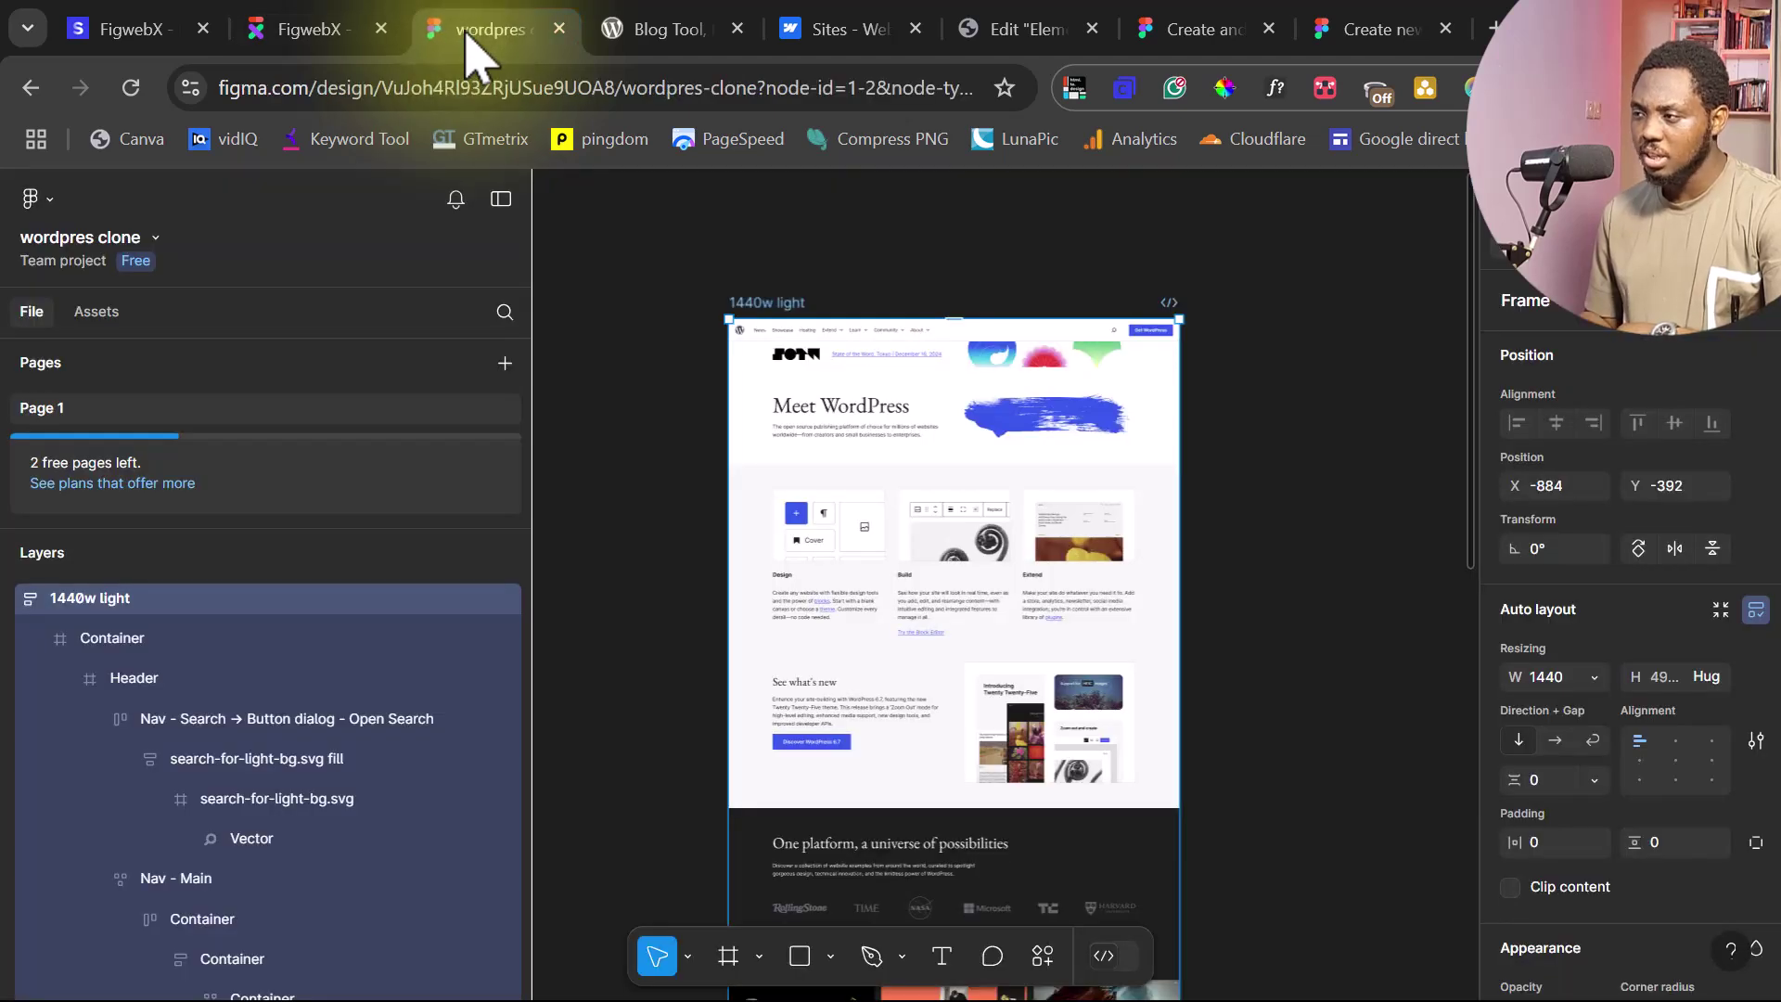
left_click(882, 334)
left_click(1702, 198)
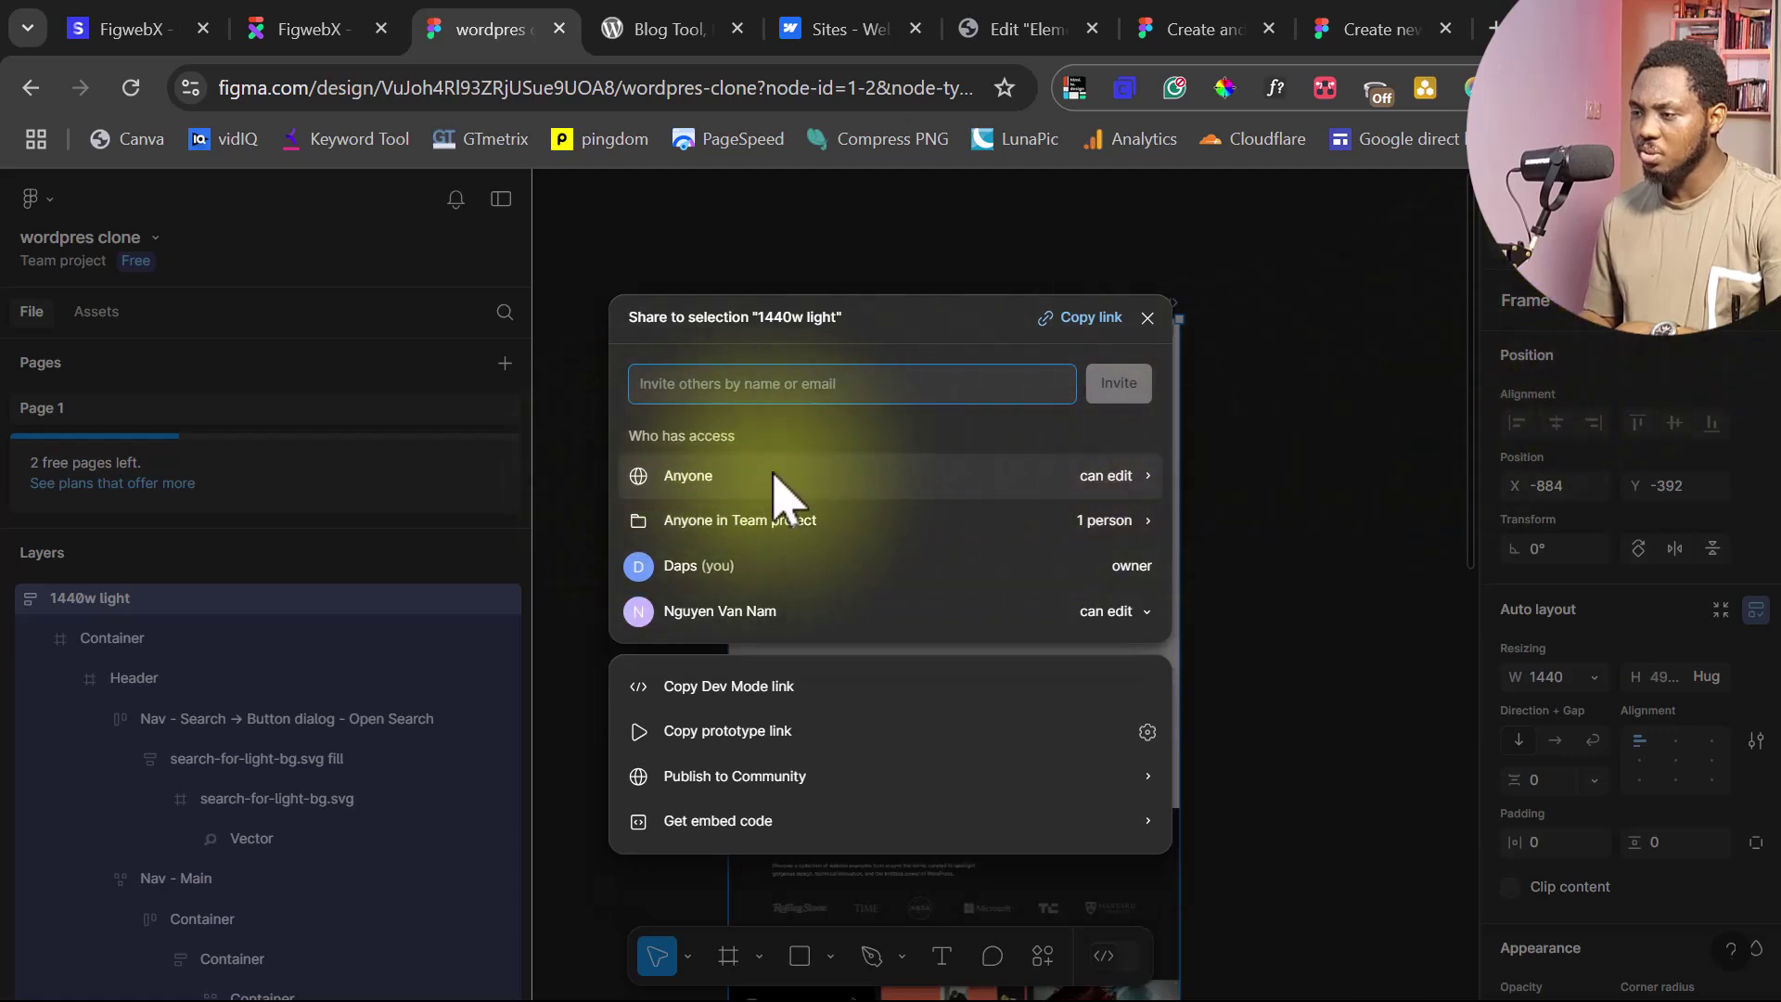
left_click(1081, 316)
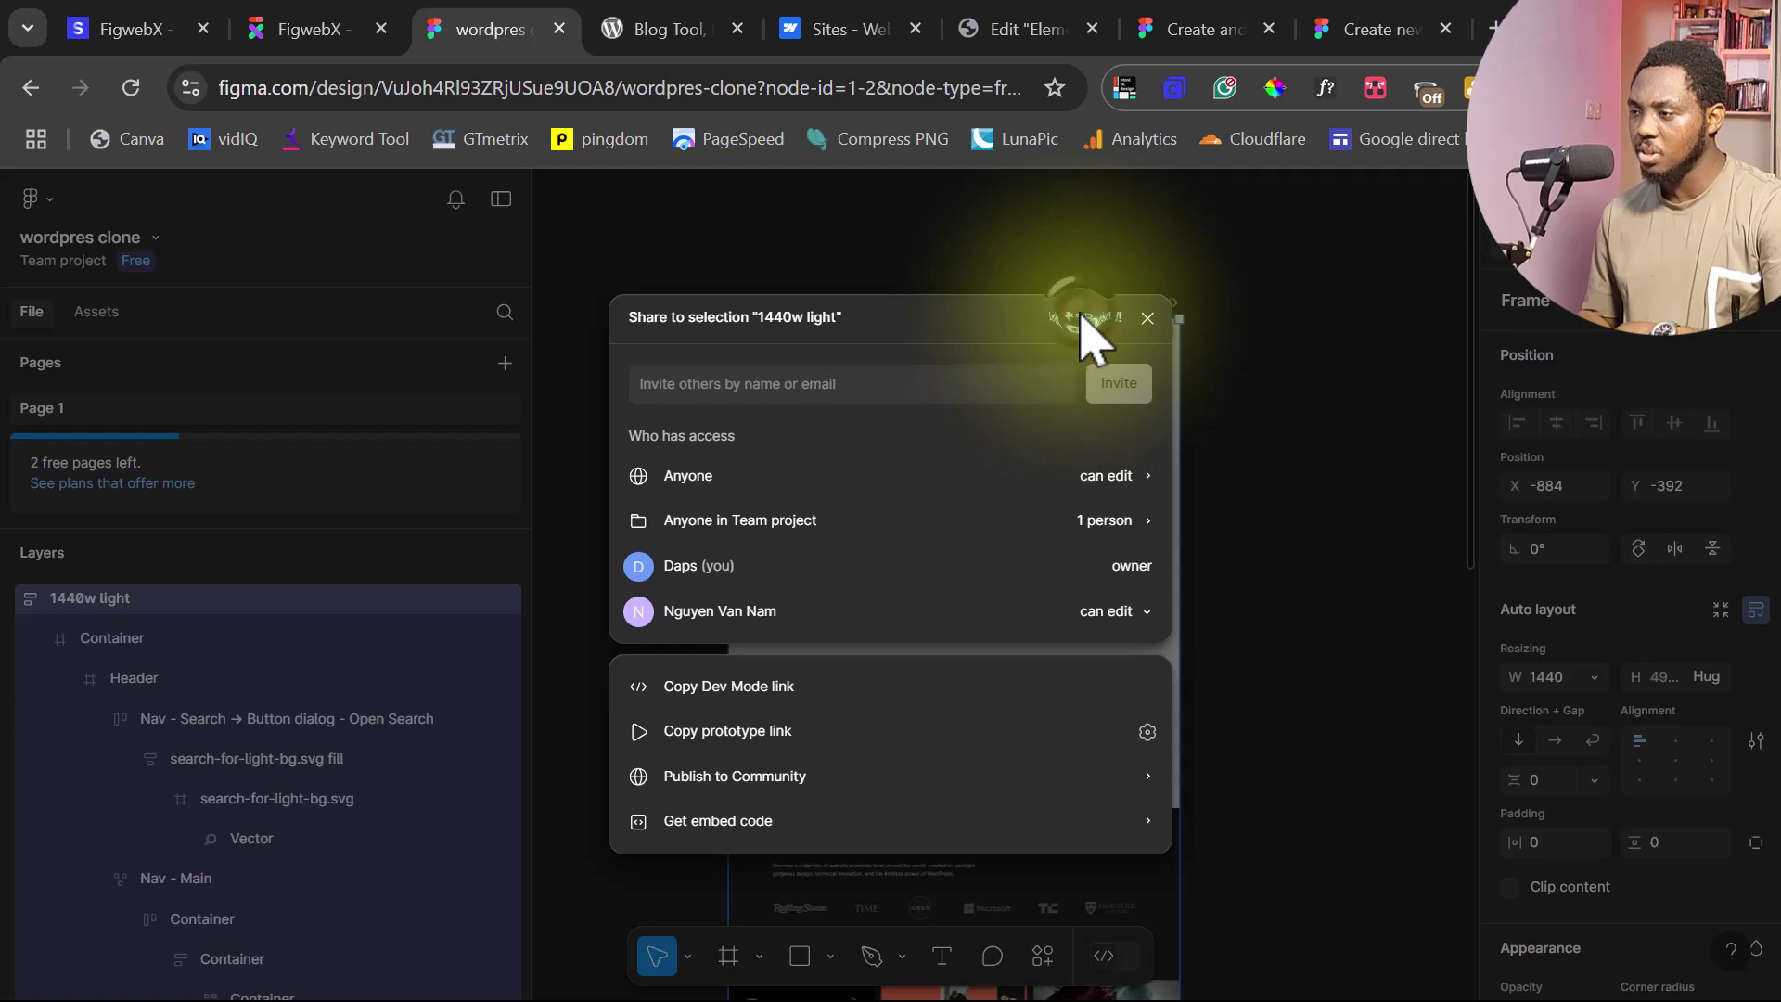
left_click(1146, 316)
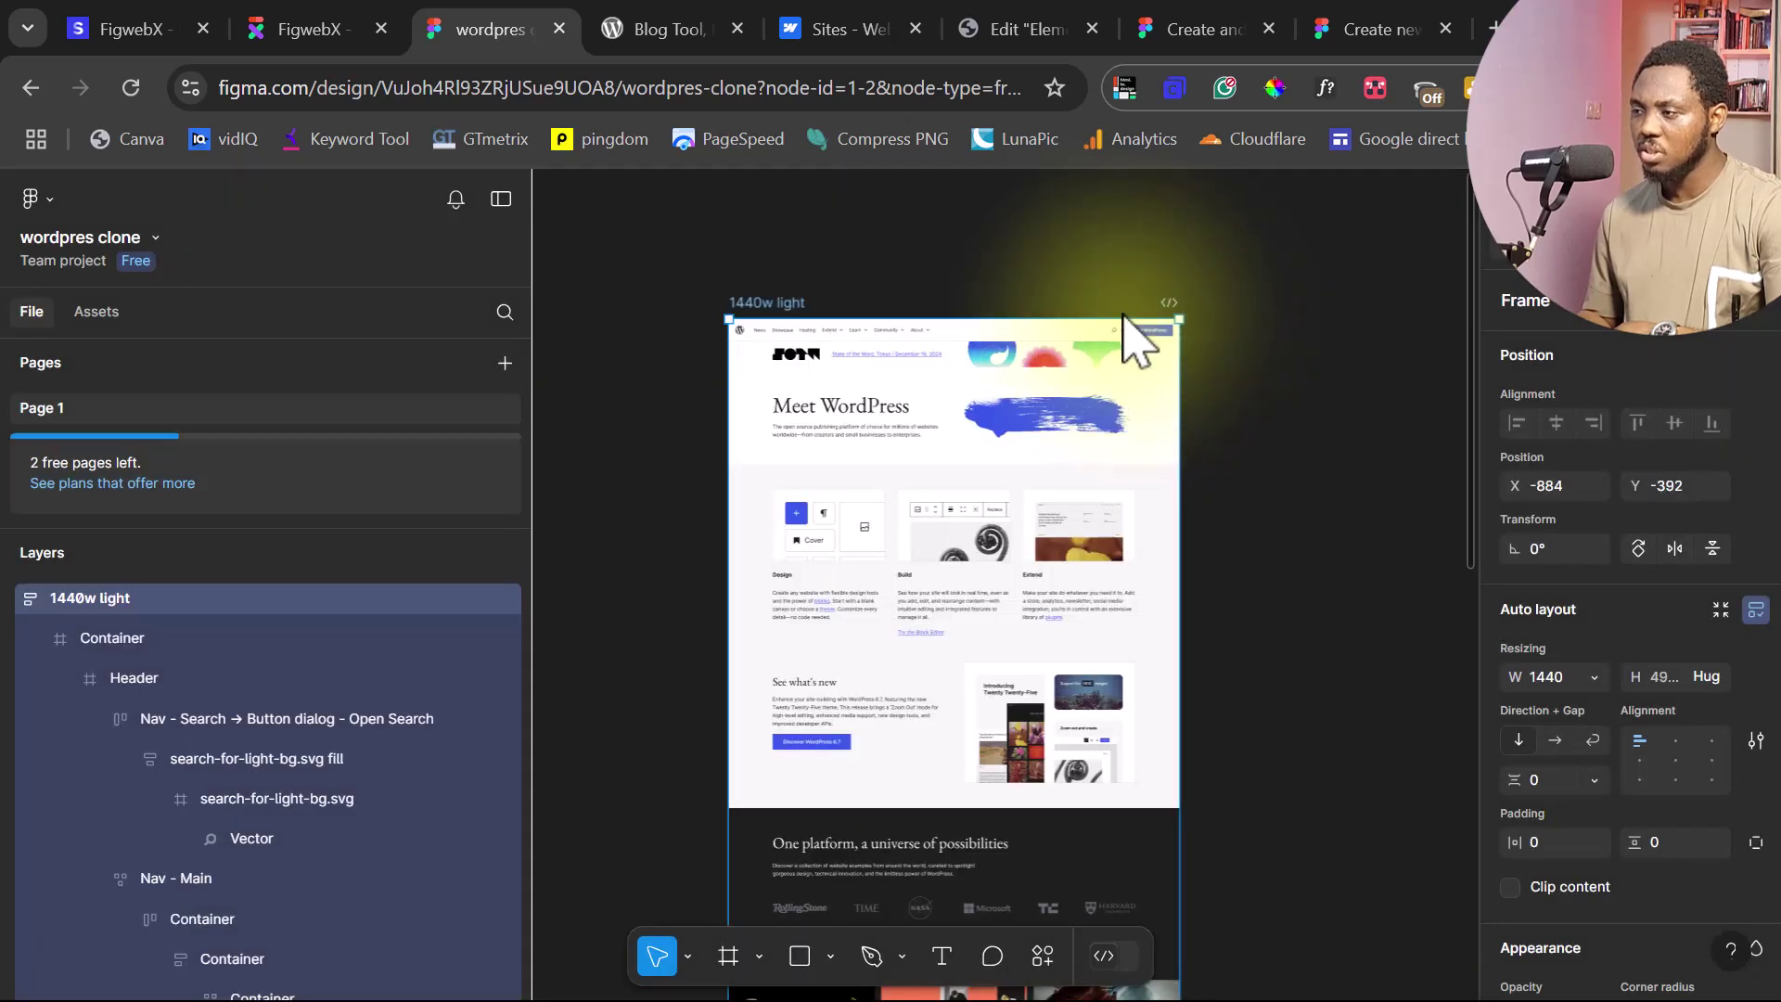
Switch to FigwebX, create a new Elementor export task from the copied Figma link, and copy the finished 1440w light export
left_click(301, 30)
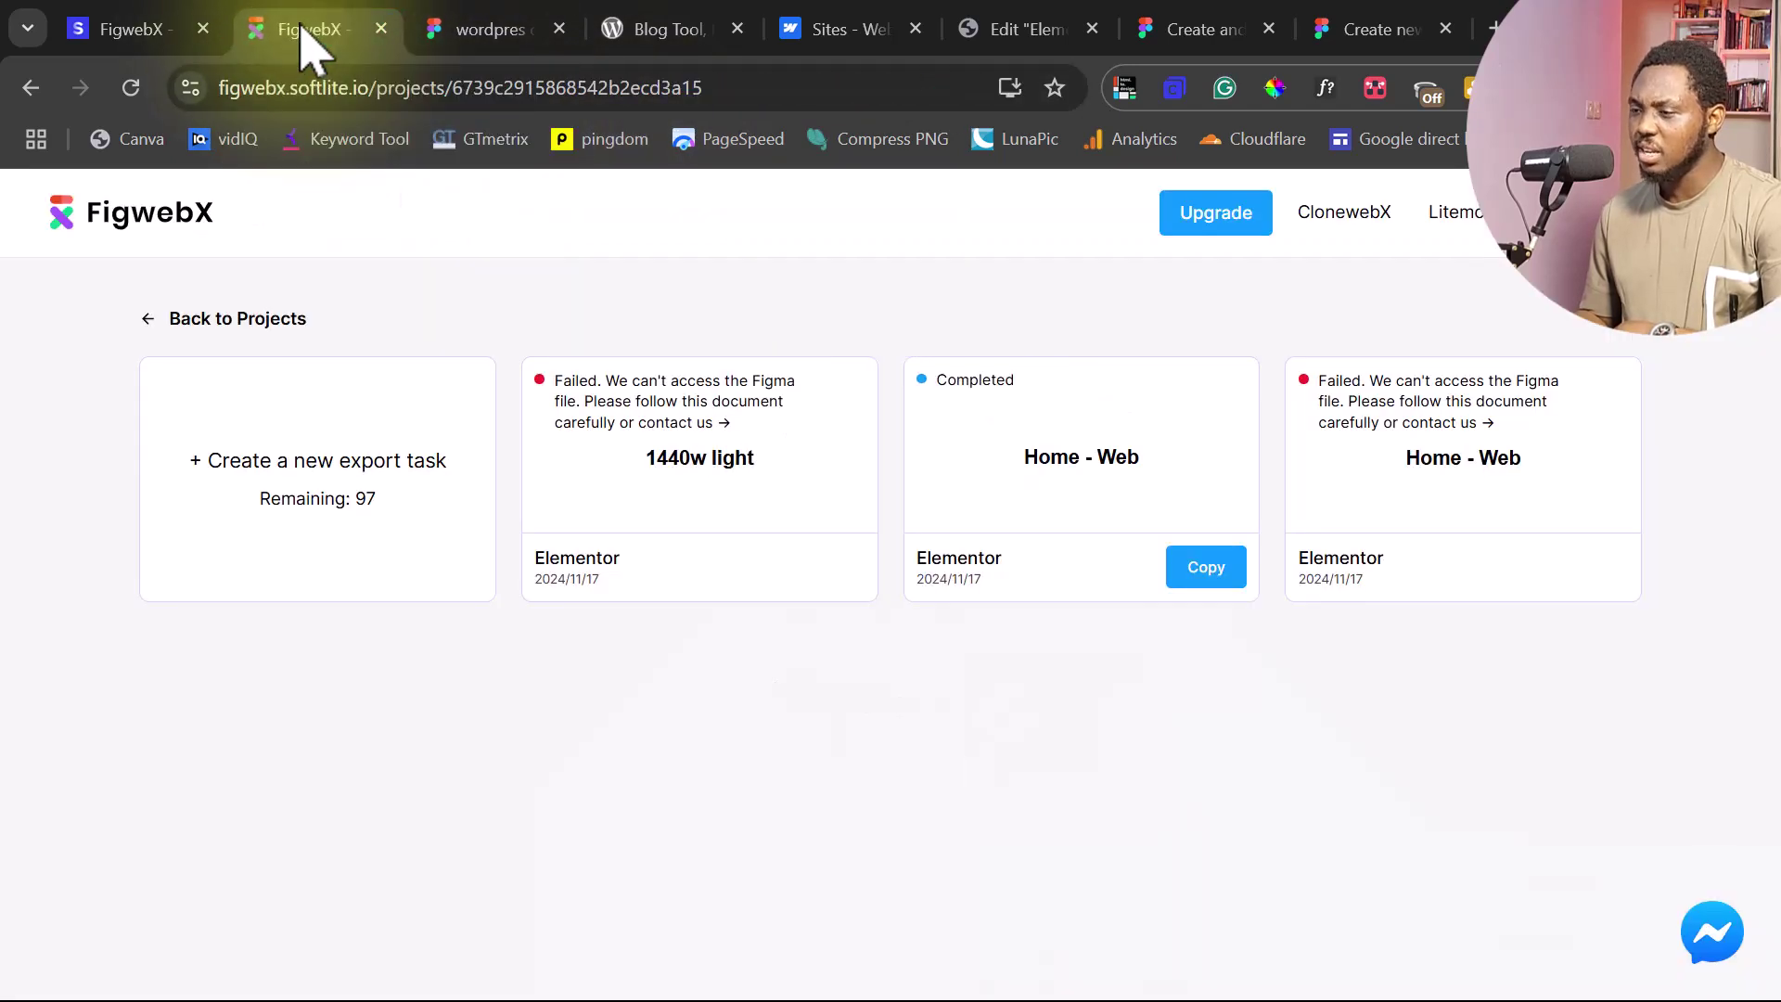
left_click(278, 473)
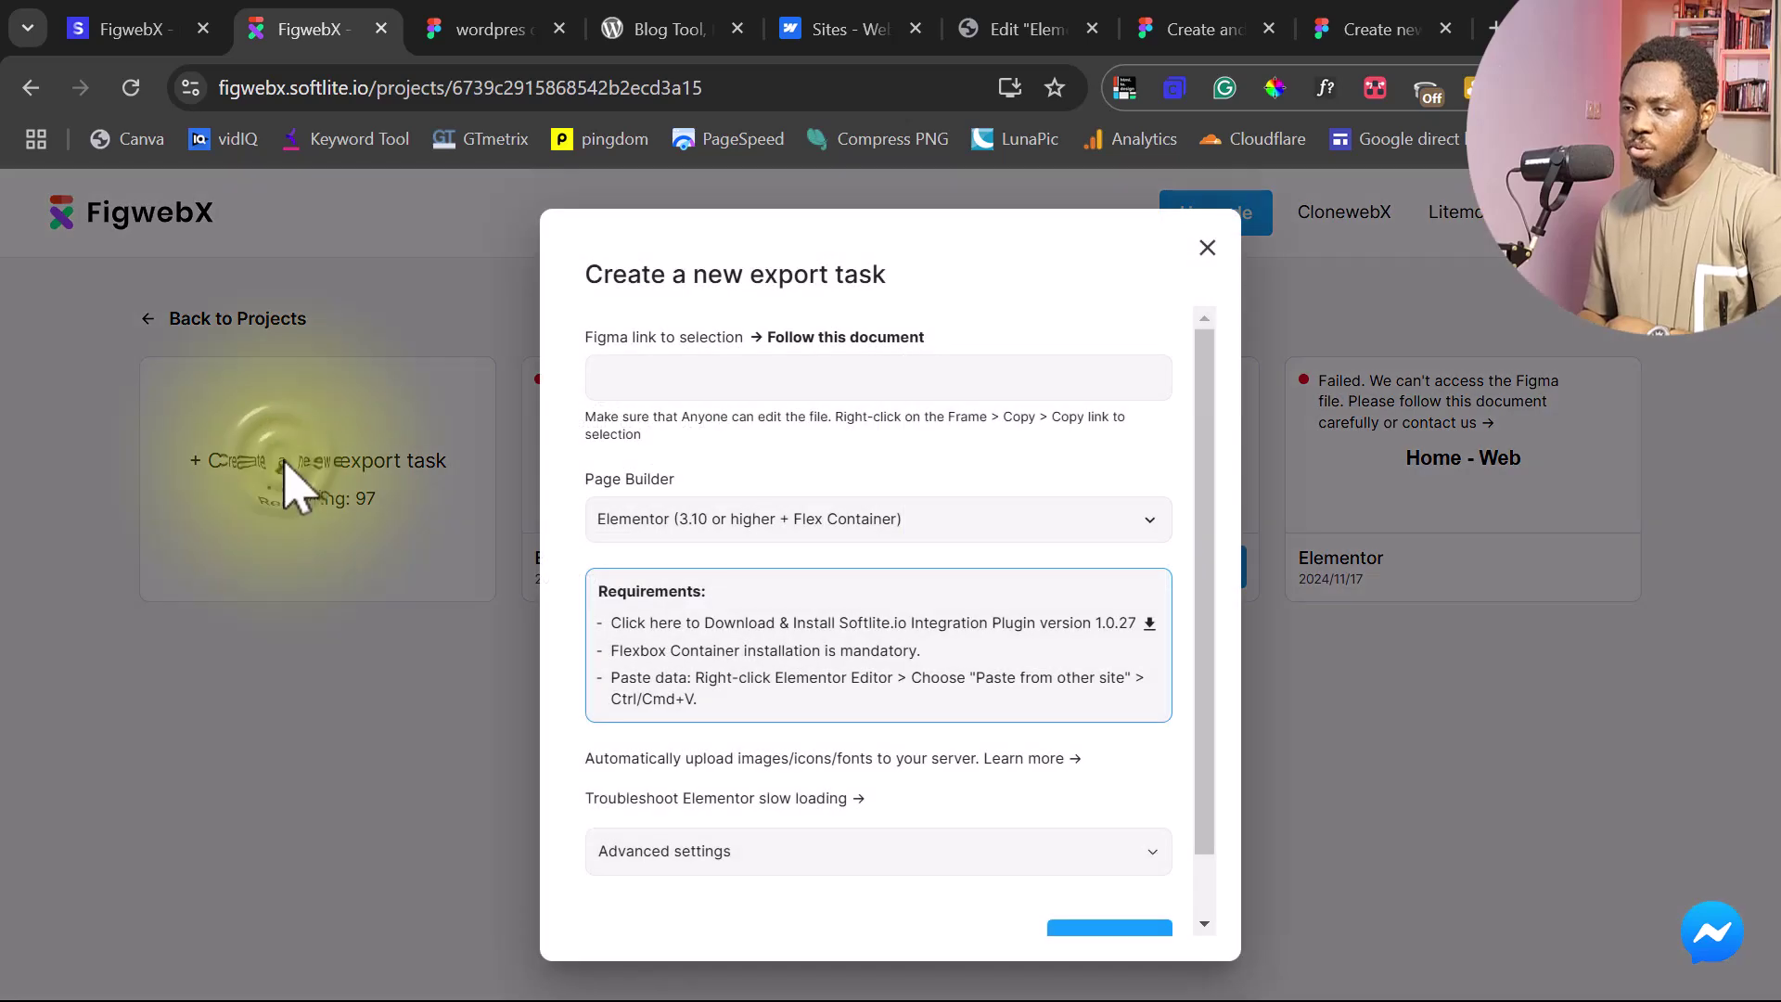
key("ctrl+v")
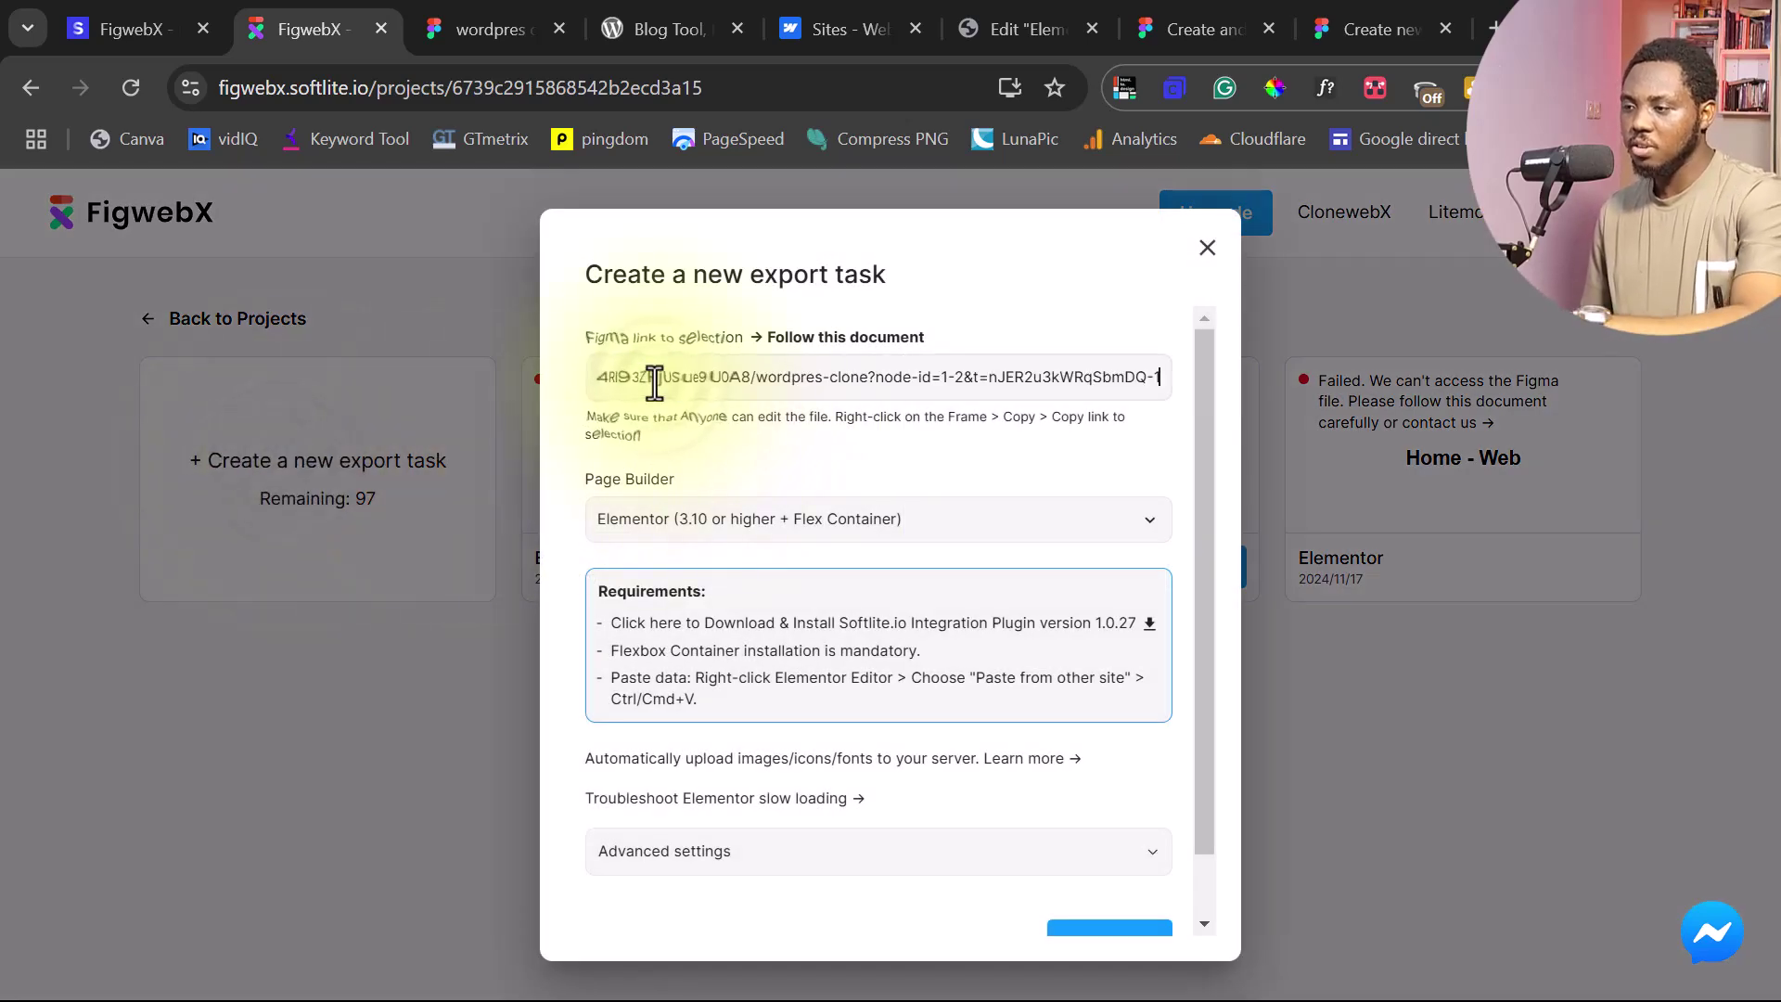
scroll(1014, 597, "down", 2)
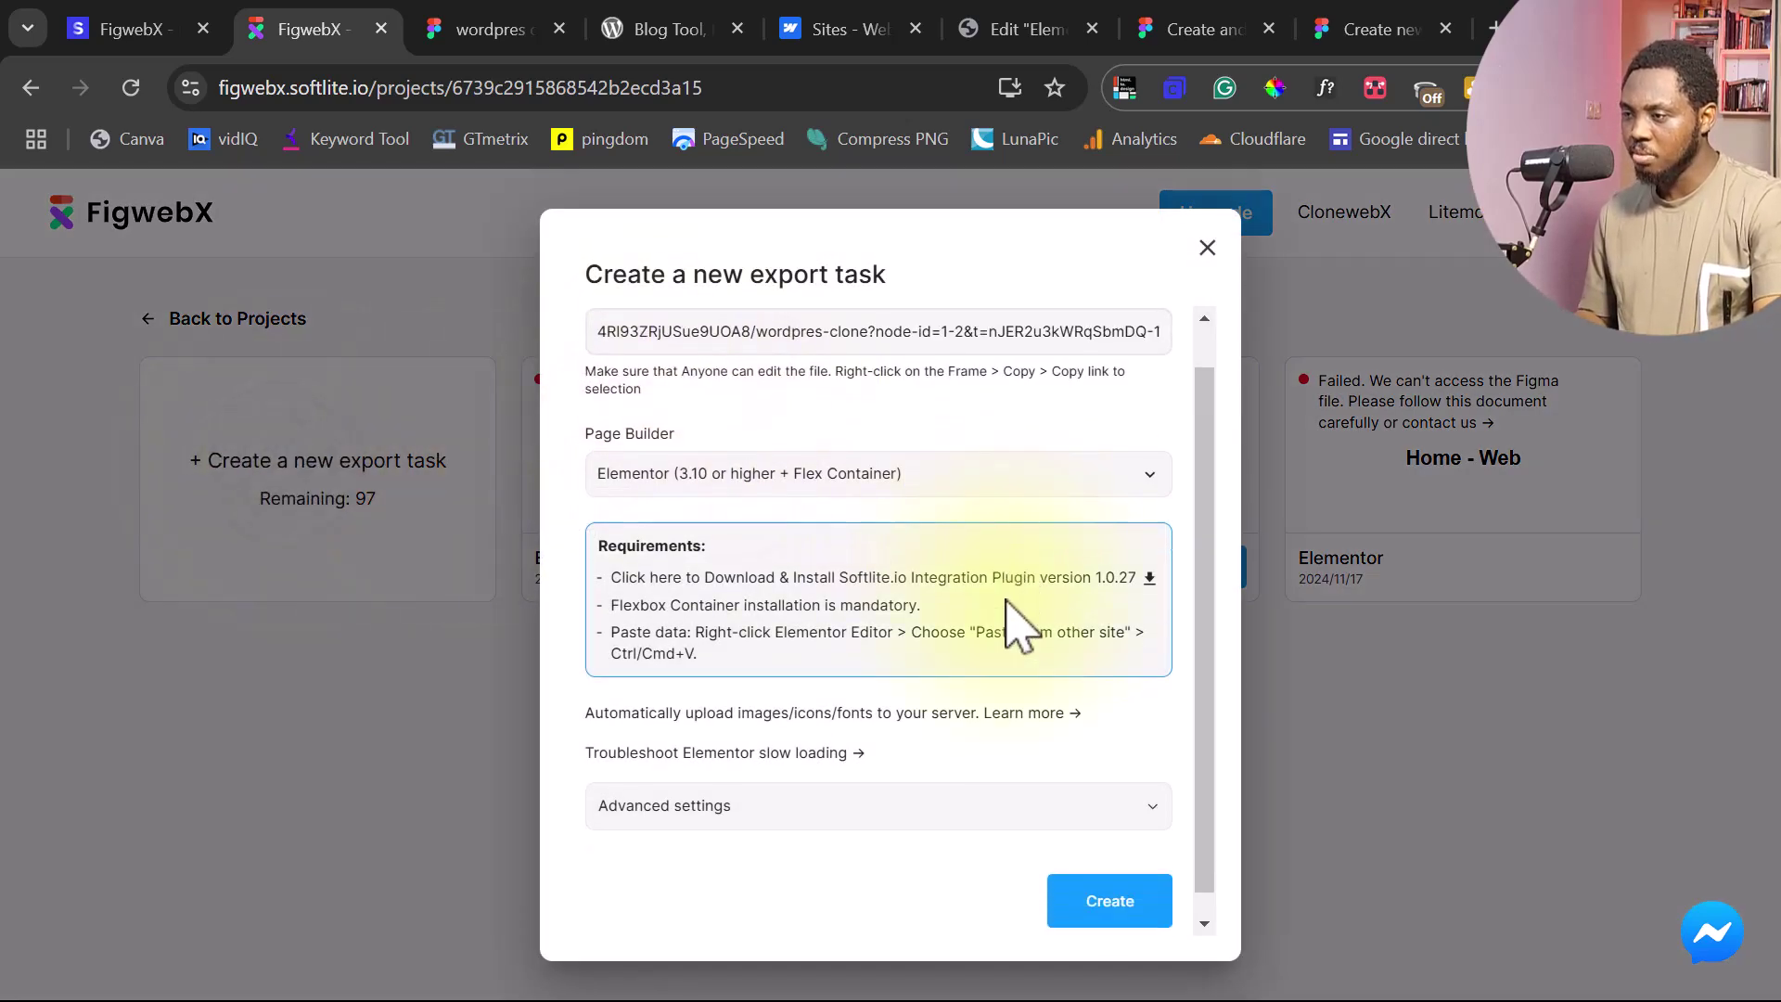
left_click(1111, 888)
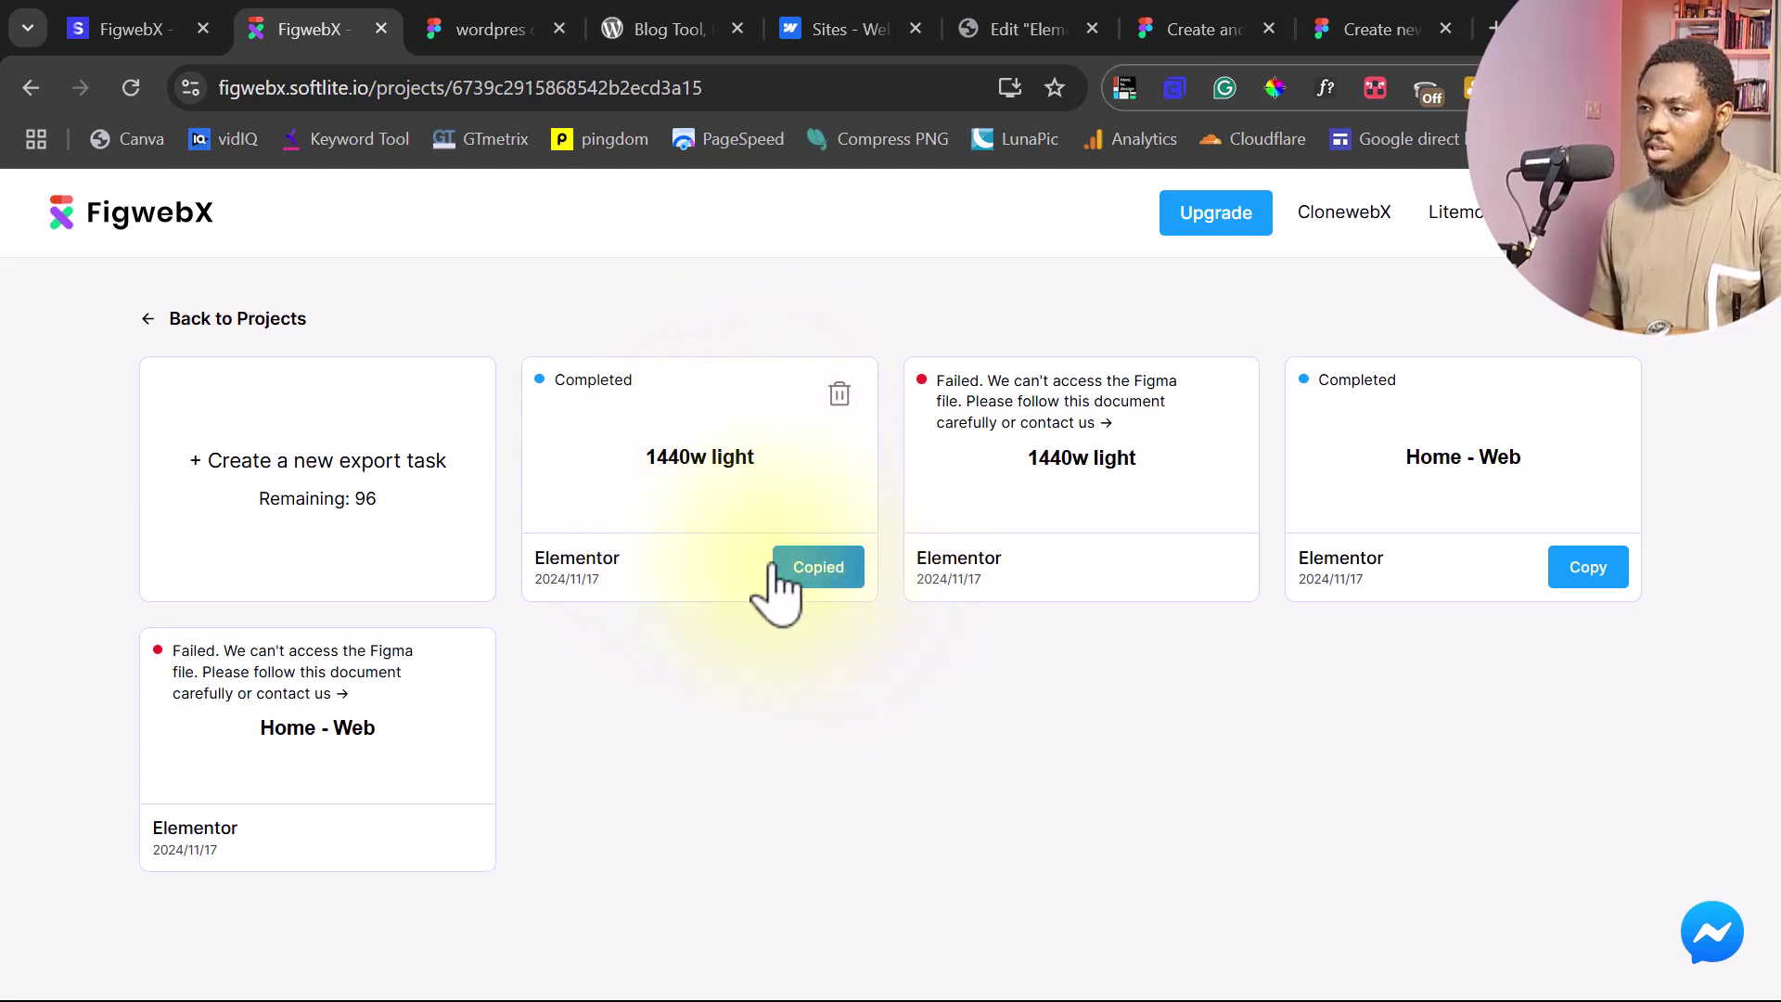
Switch to the Elementor editor and paste the copied export into the empty page as content from another site
left_click(987, 37)
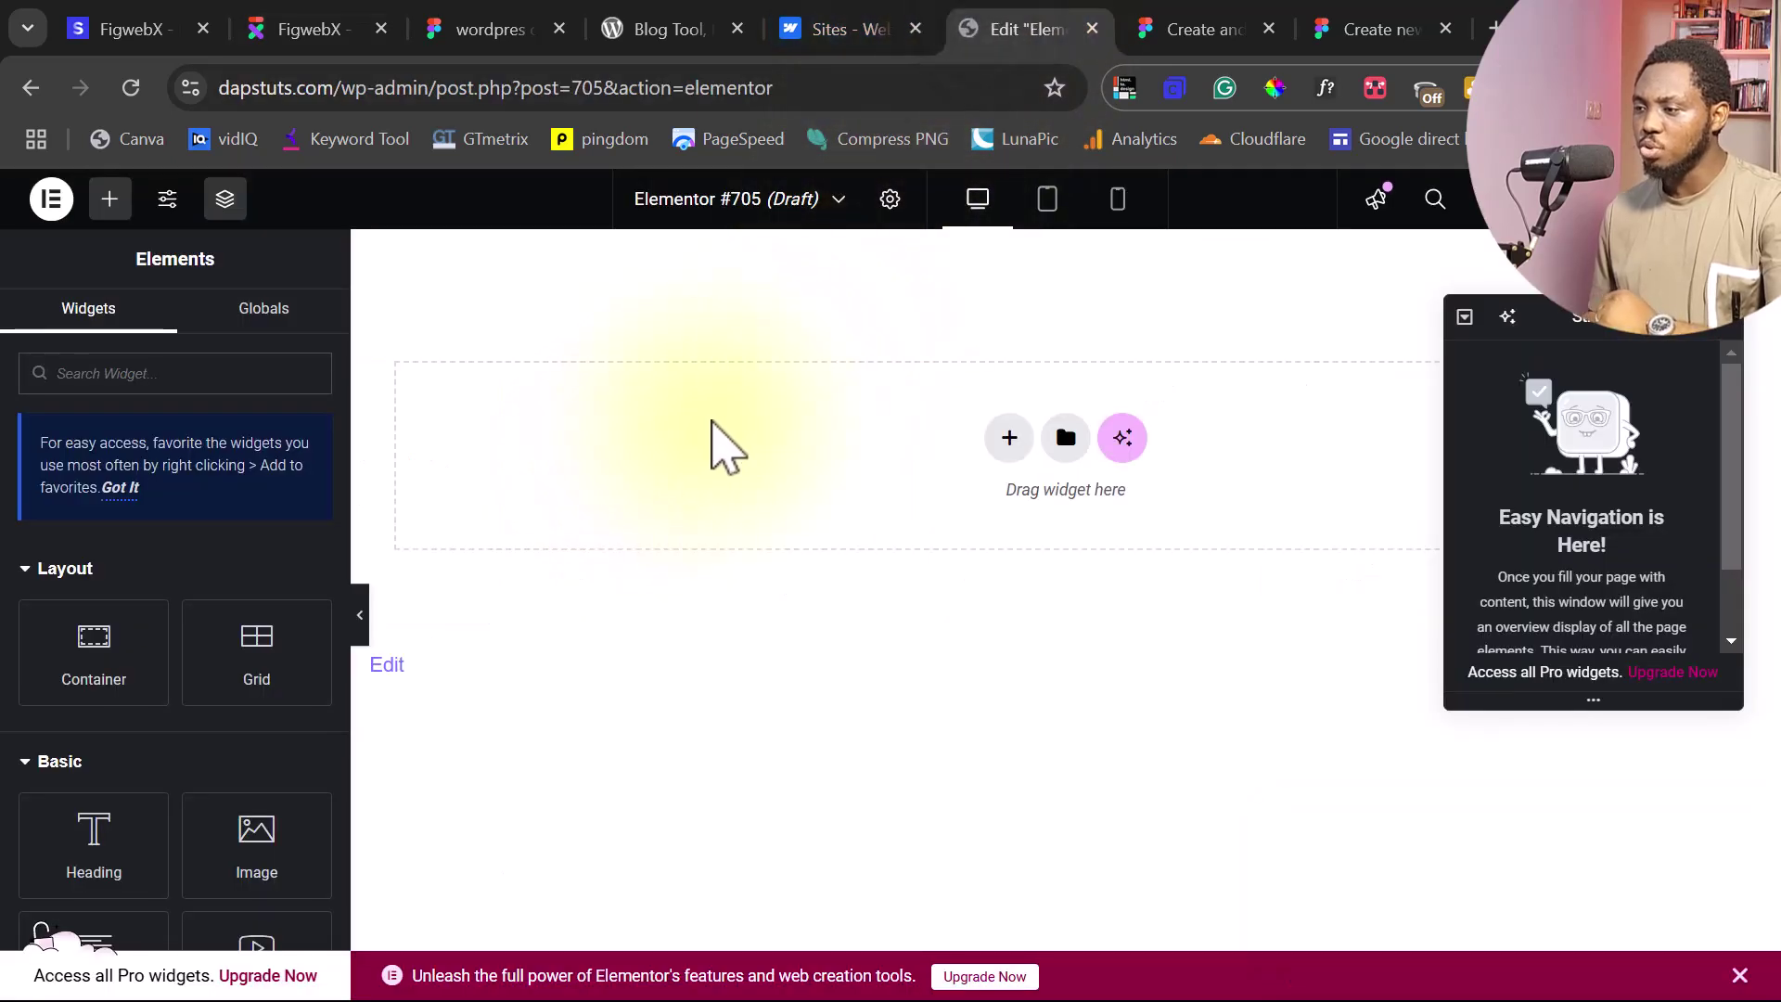
right_click(747, 424)
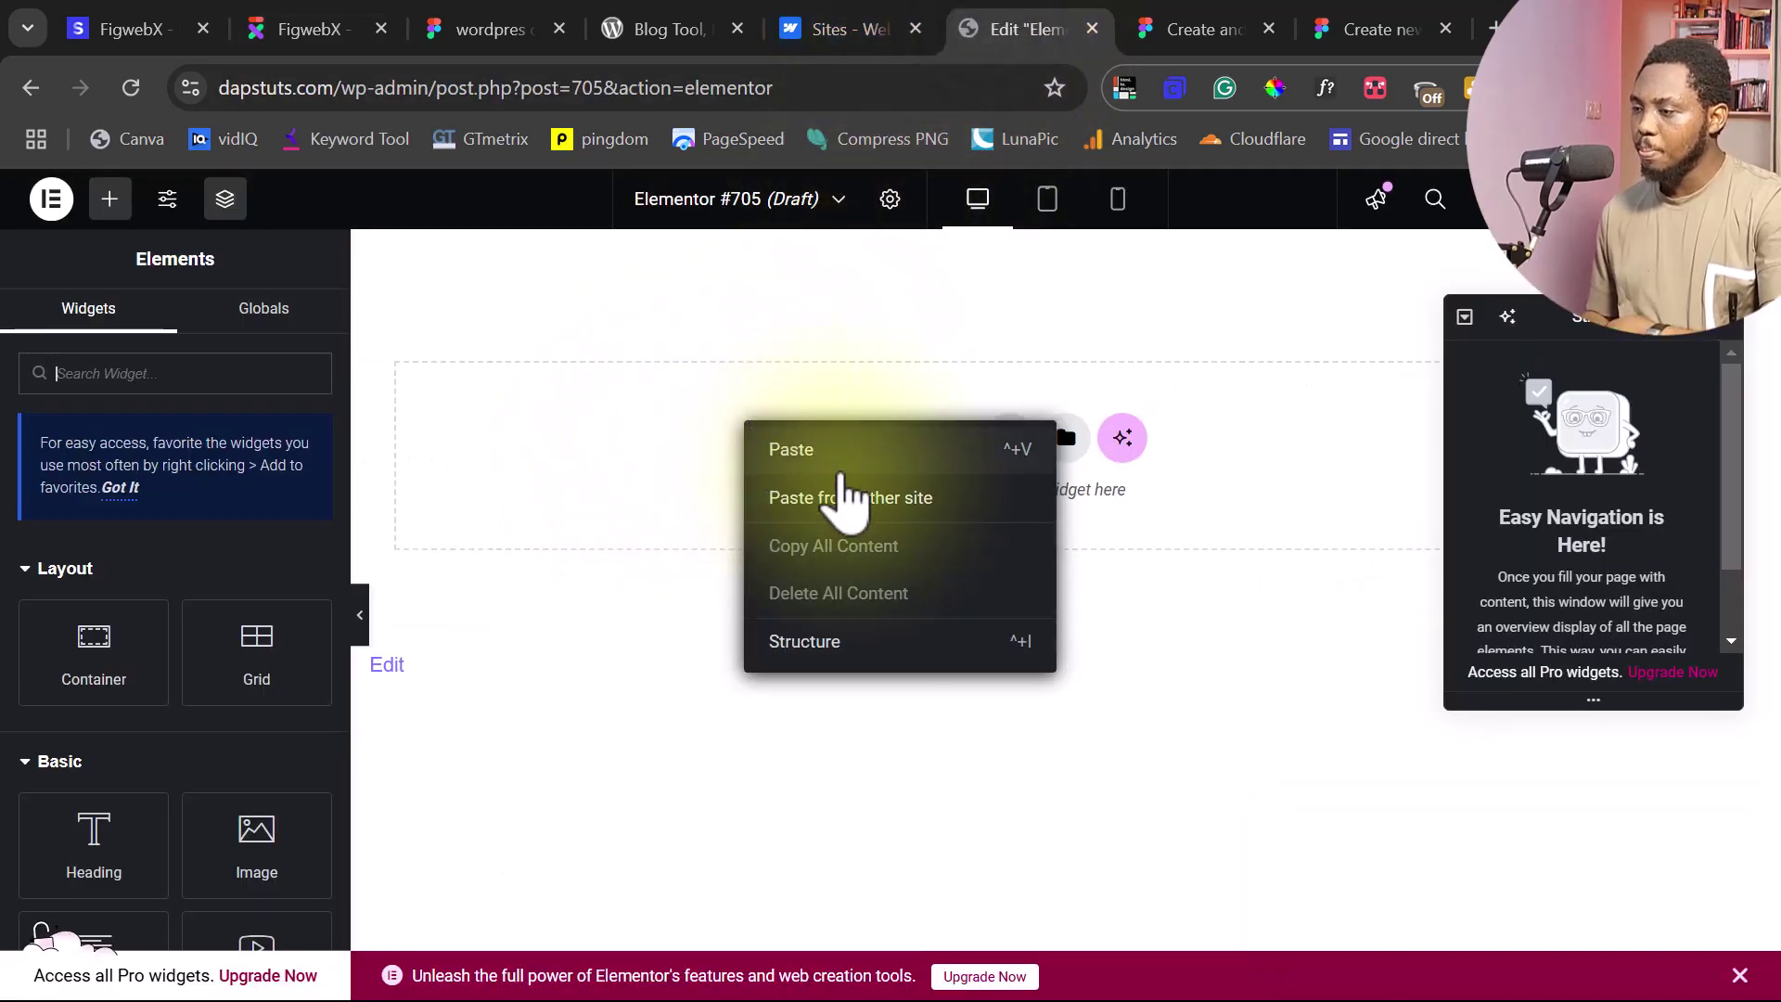
left_click(856, 499)
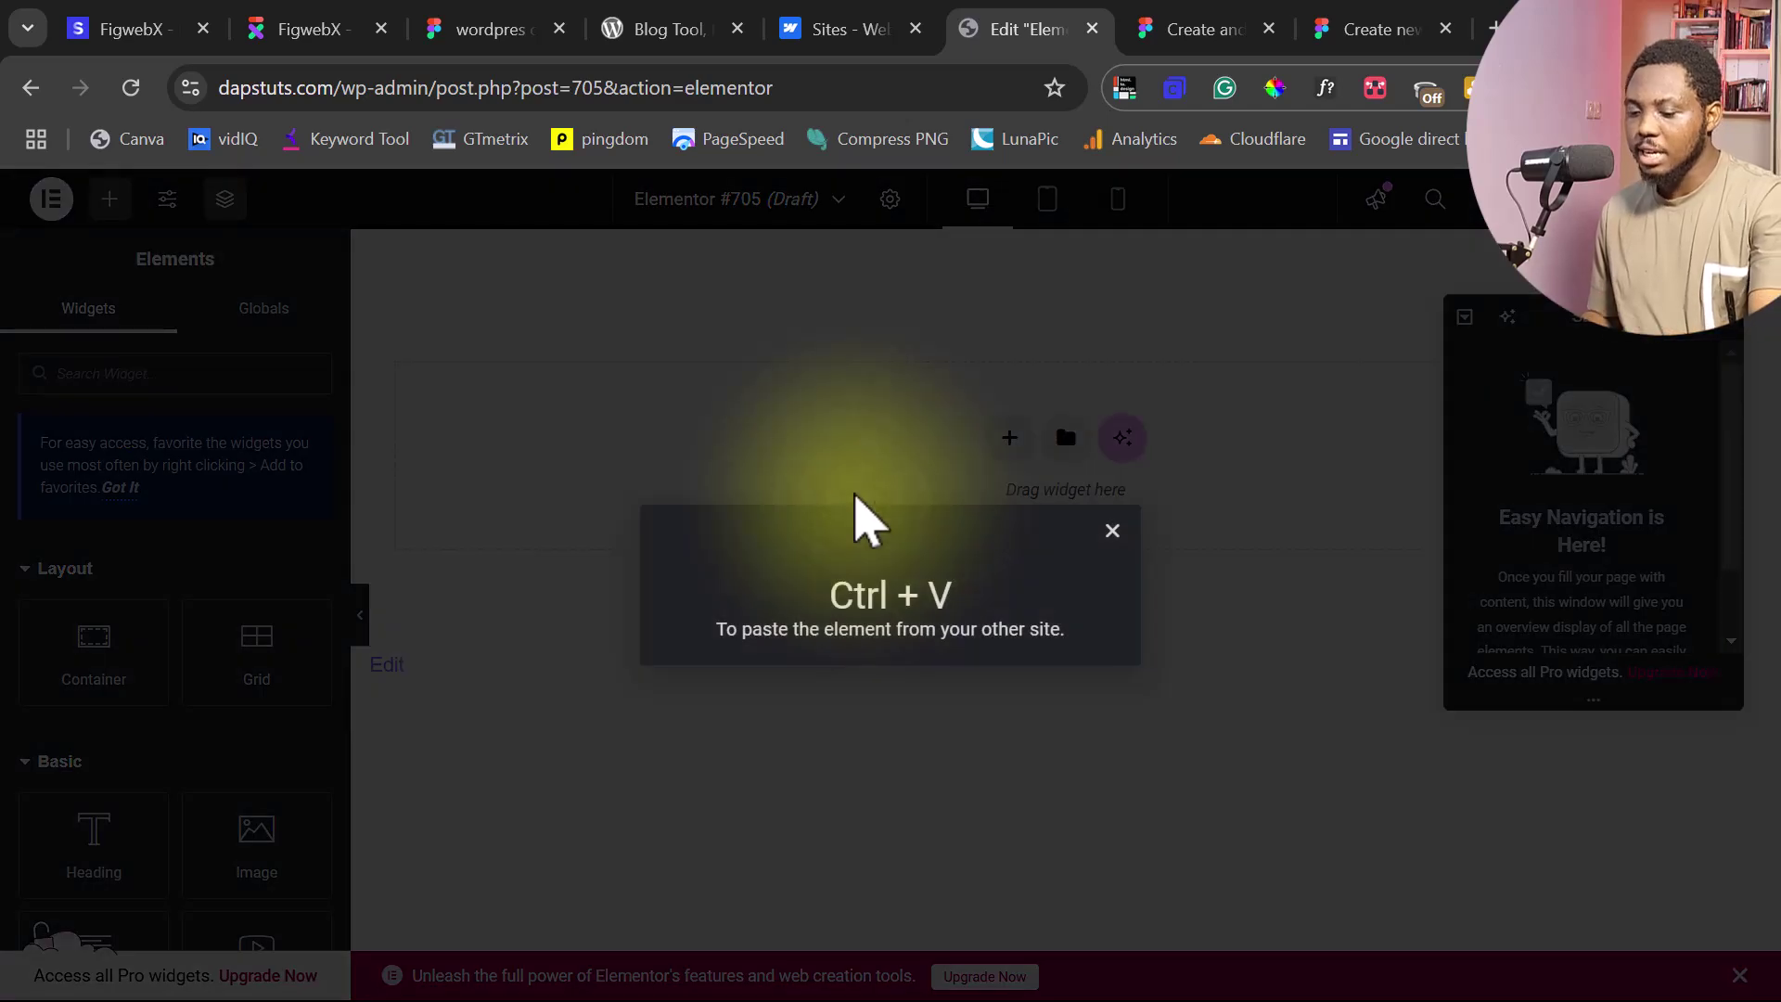
key("ctrl+v")
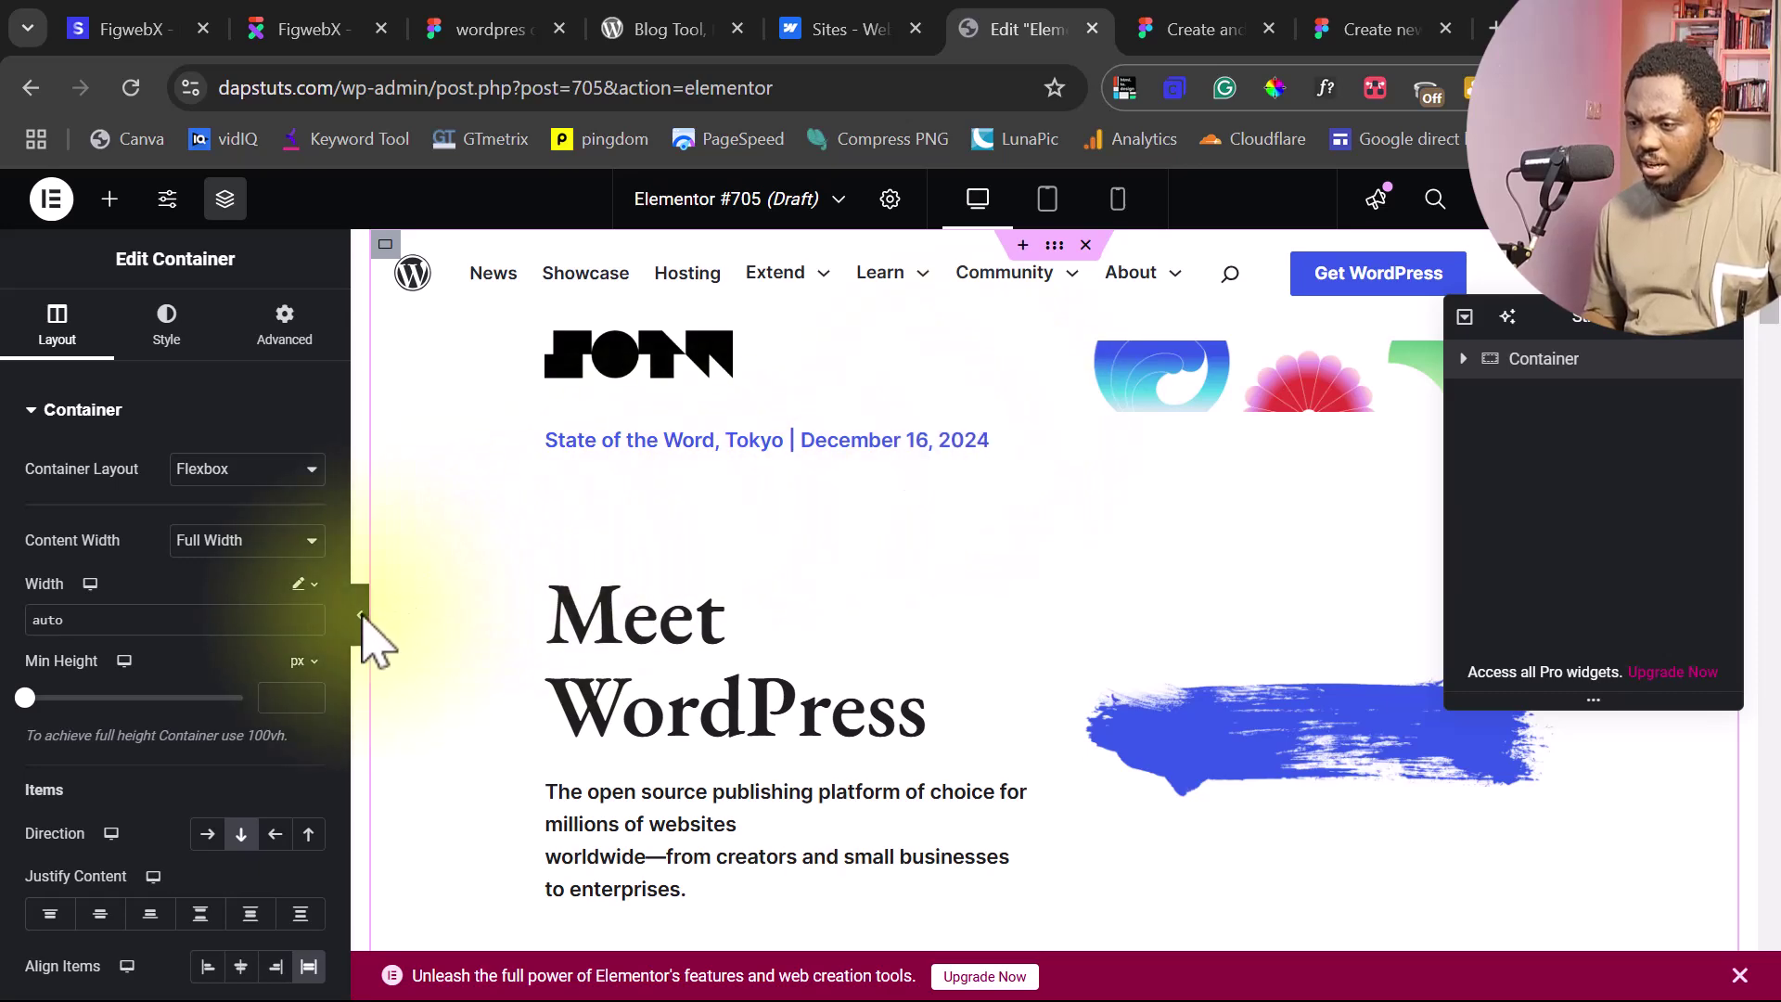
Examine the pasted page from the header down to the footer and return to its beginning
scroll(804, 548, "down", 10)
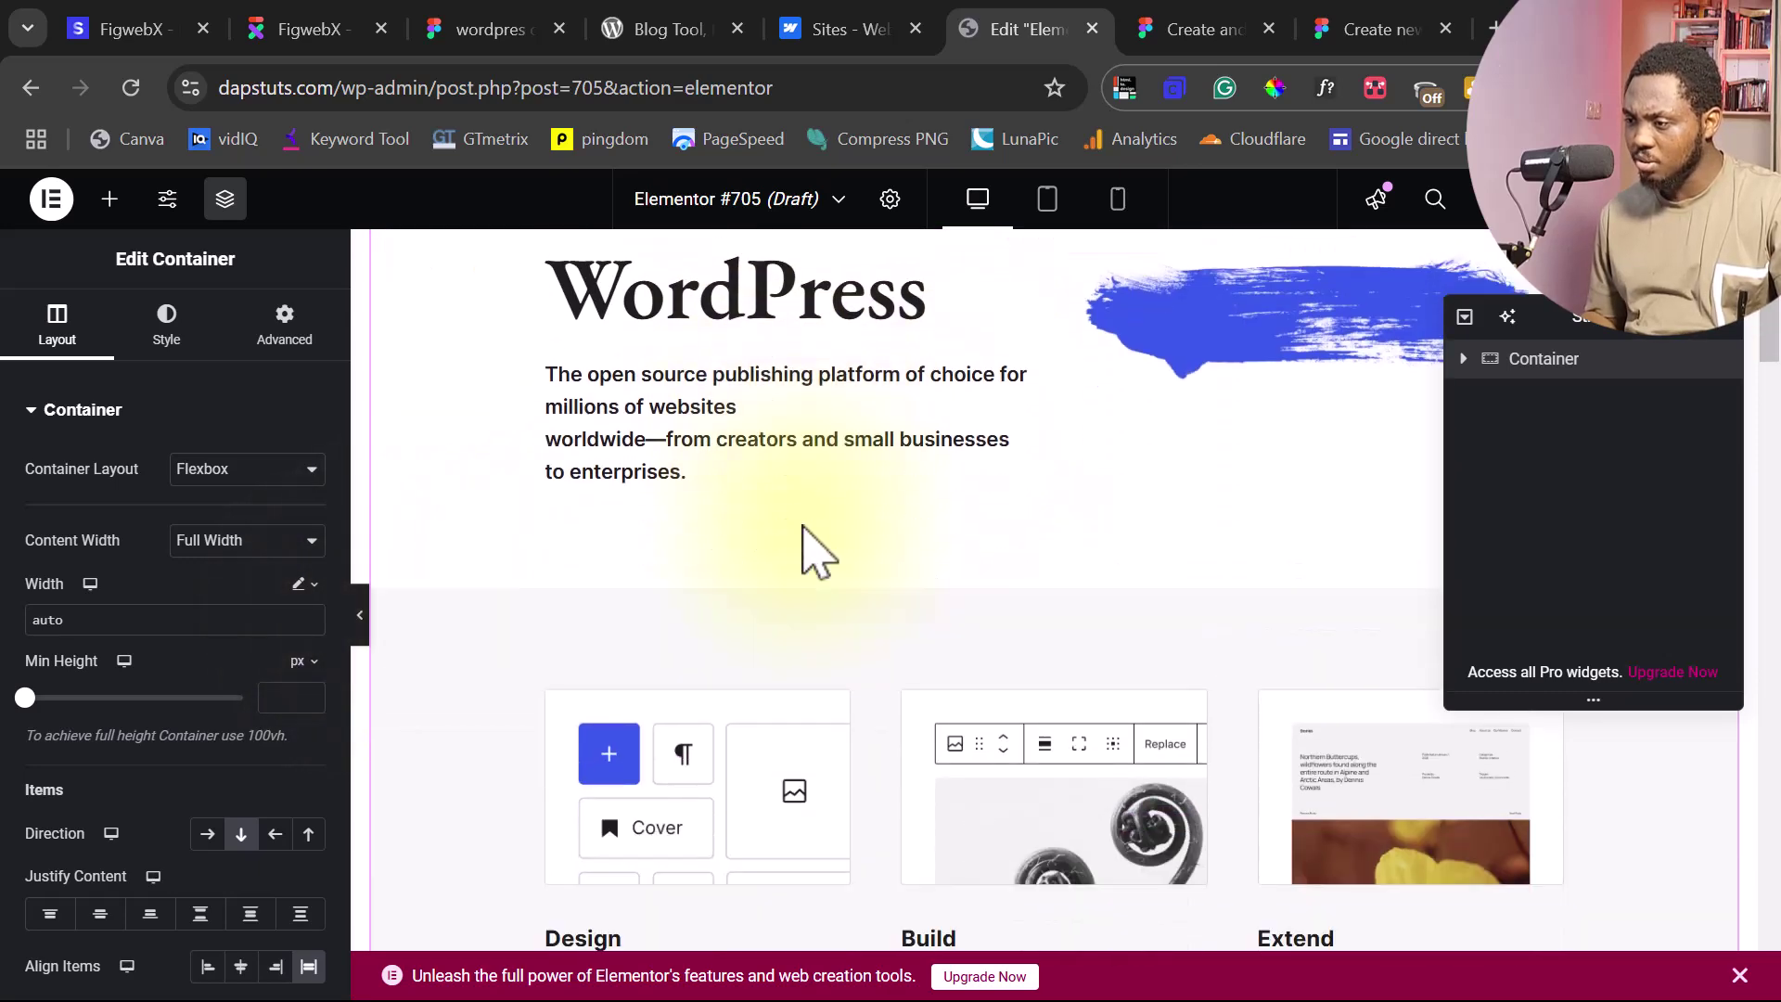
scroll(818, 554, "down", 3)
scroll(819, 555, "down", 10)
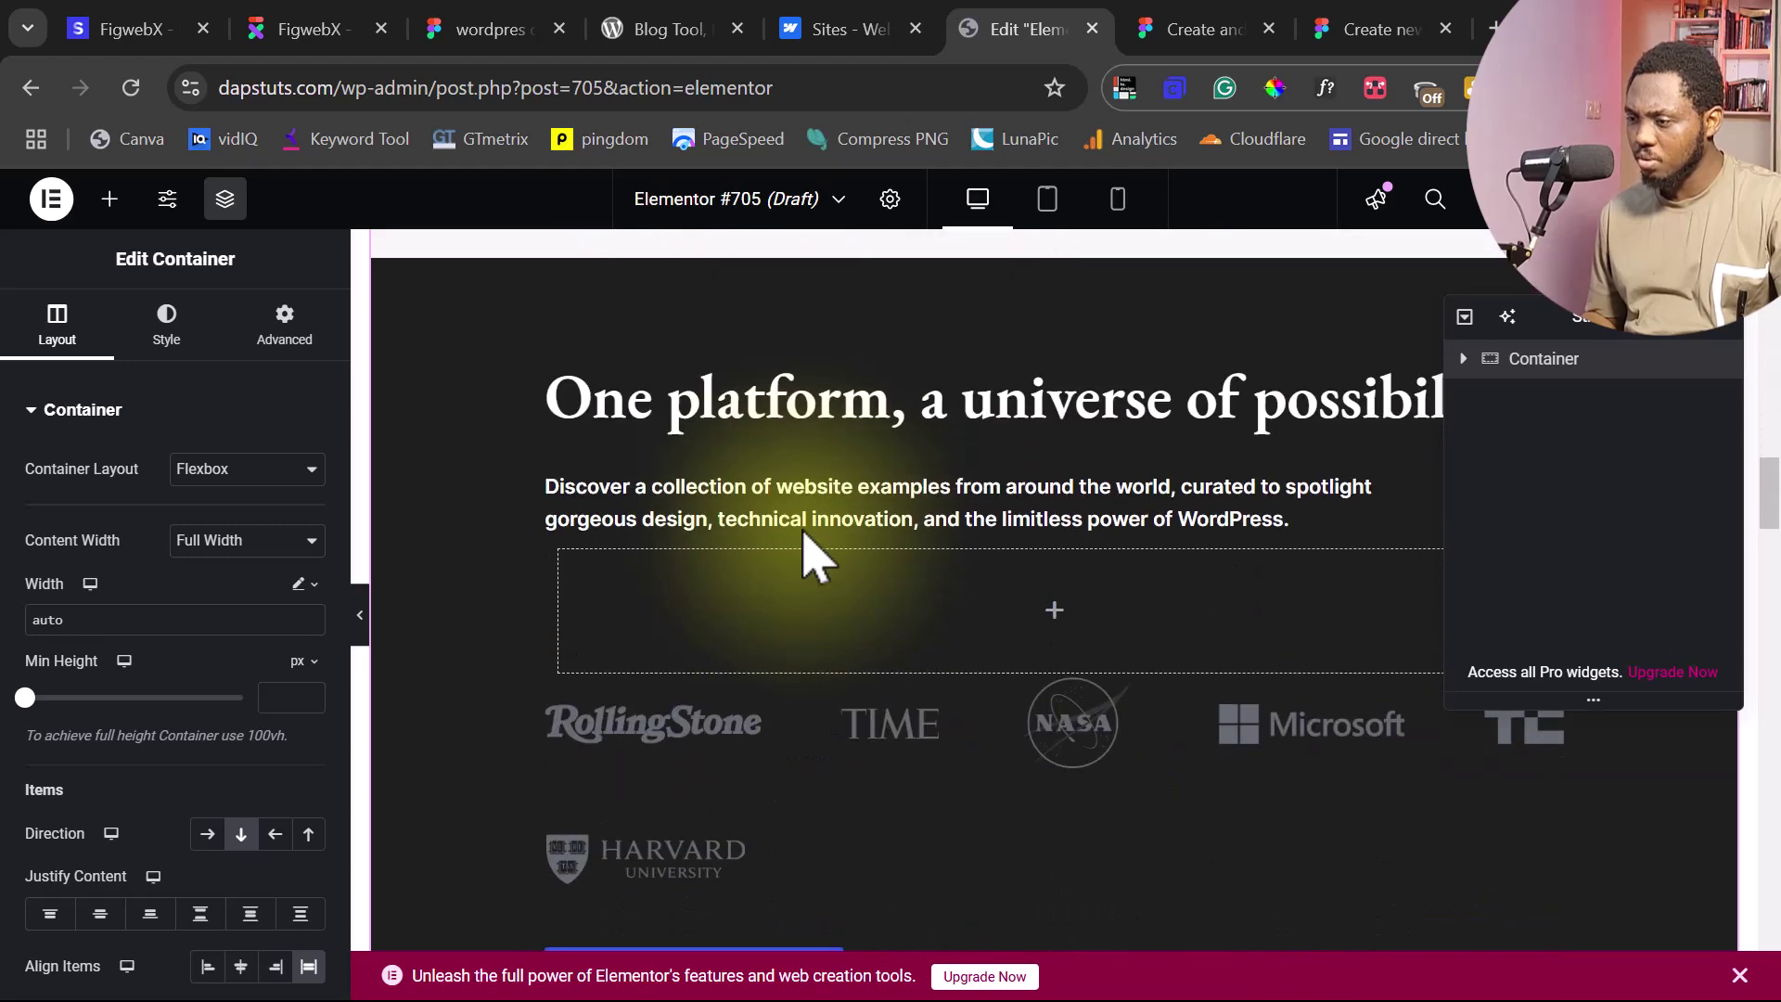
scroll(814, 557, "down", 10)
scroll(805, 554, "down", 15)
scroll(805, 555, "down", 15)
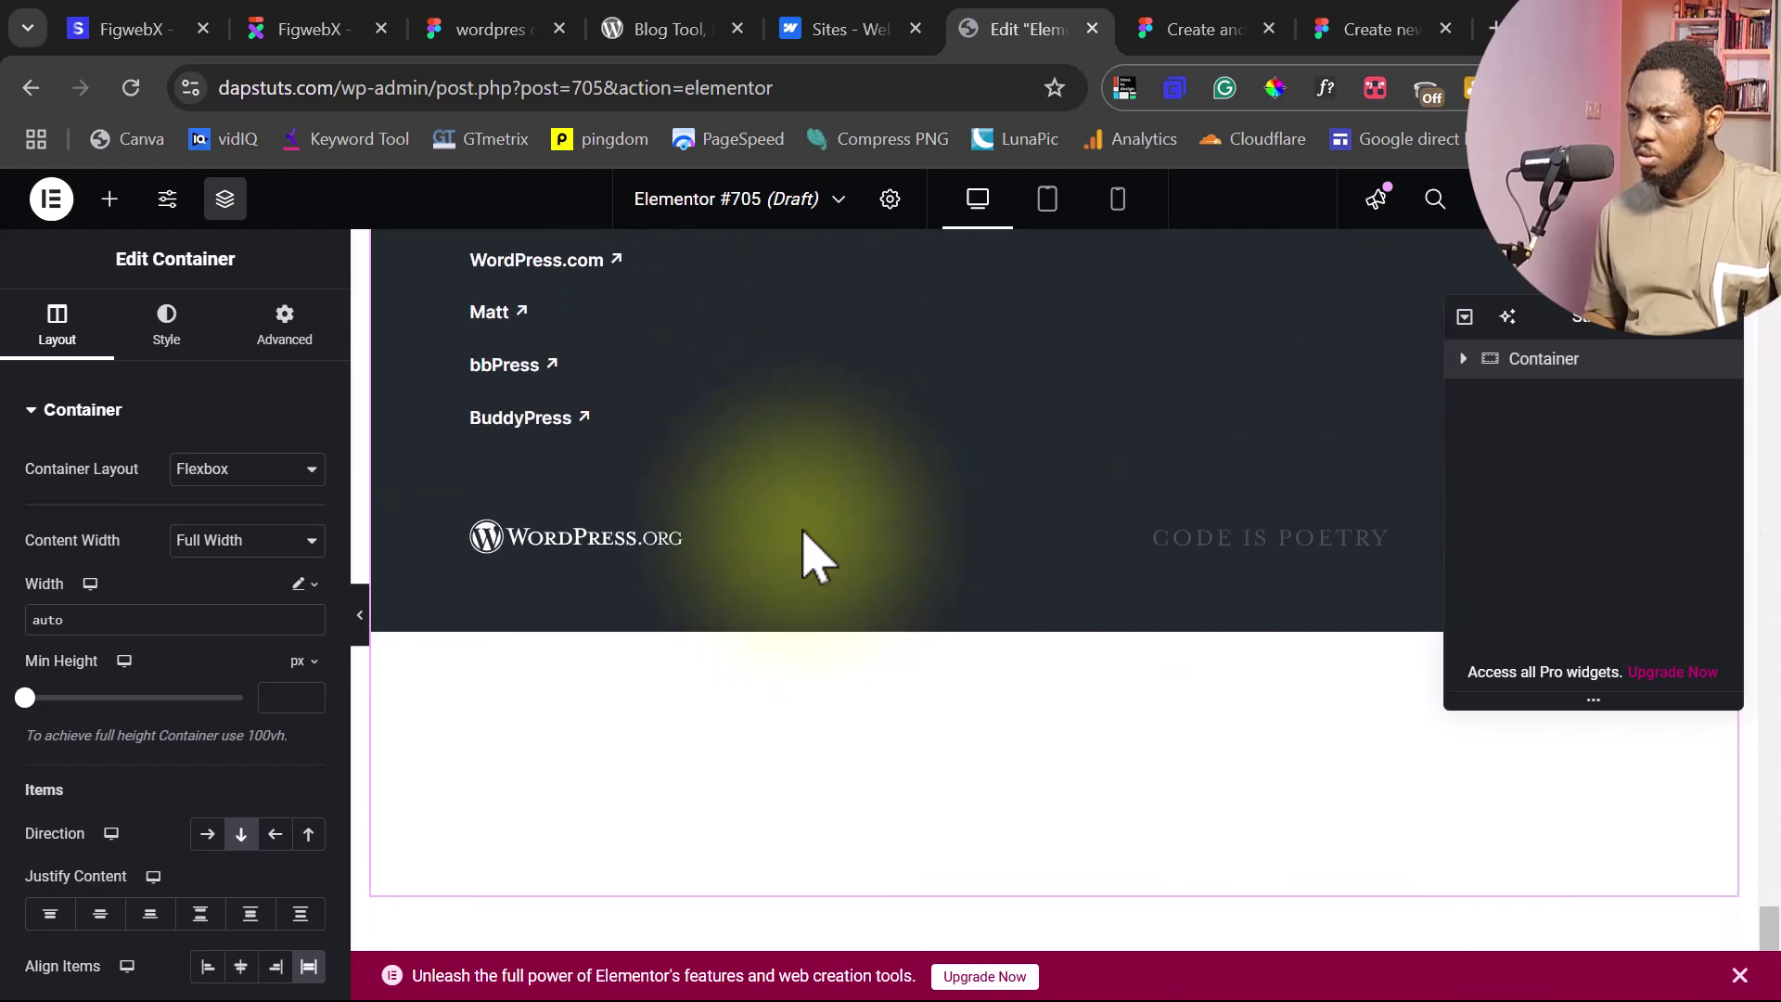
scroll(814, 557, "up", 20)
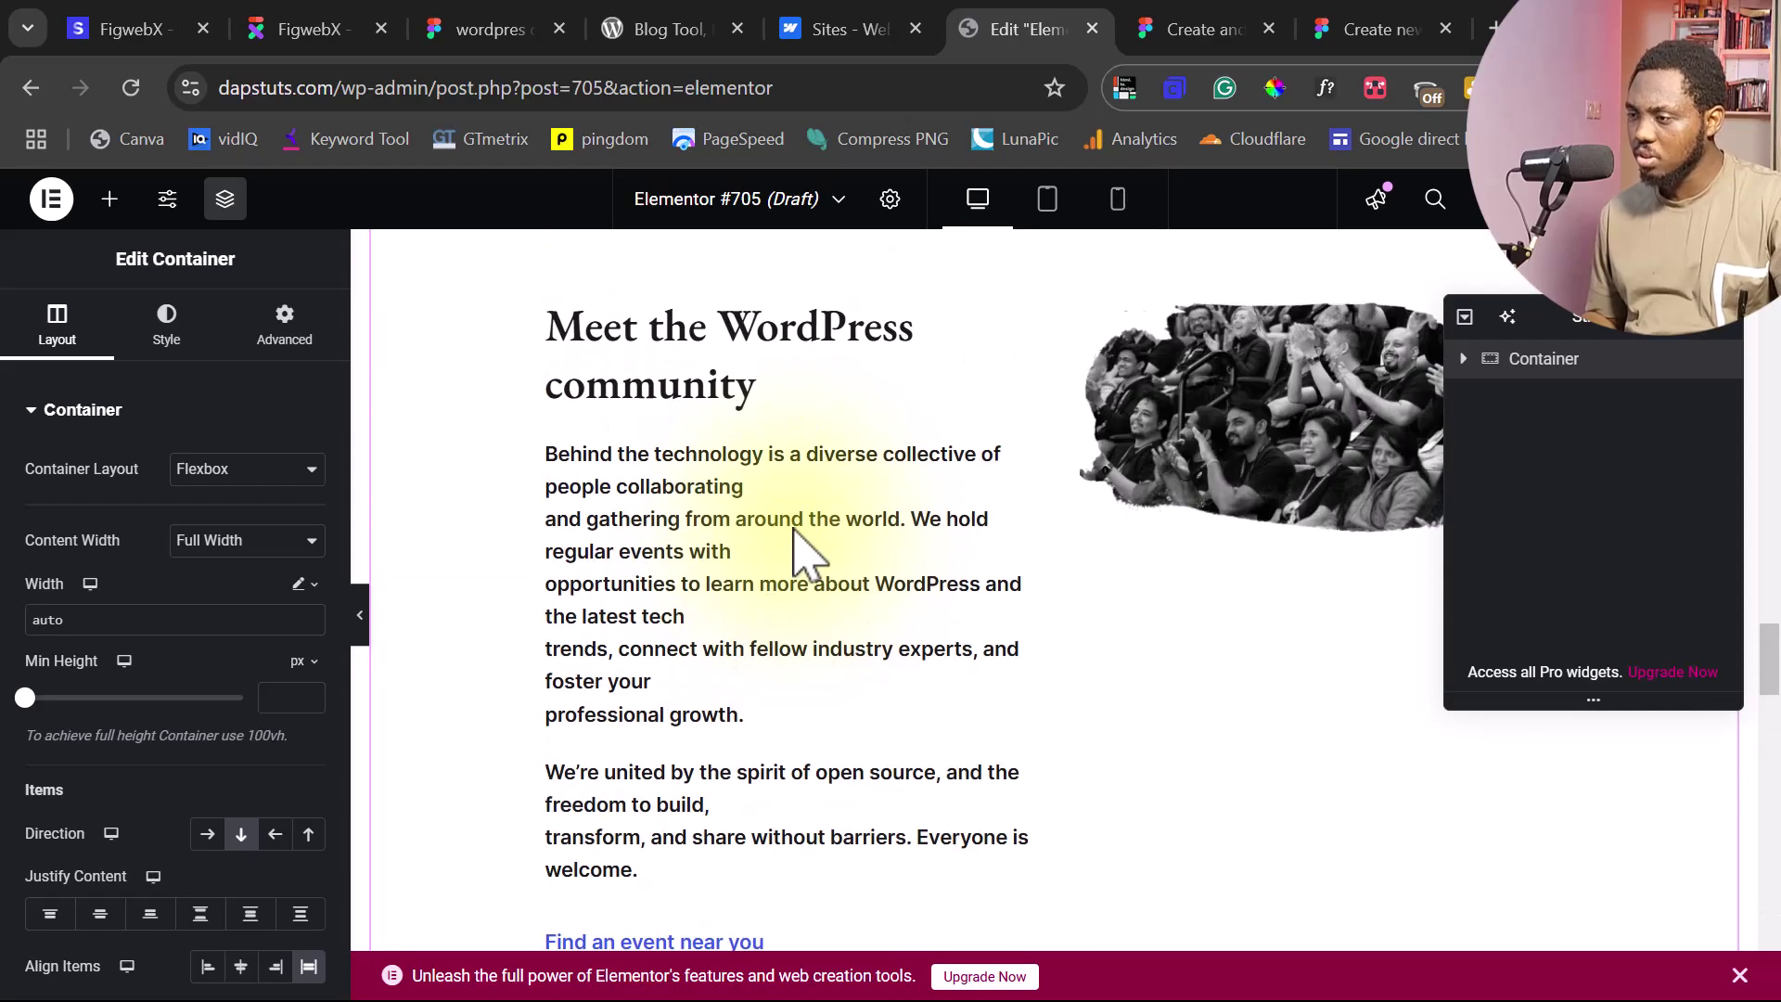
scroll(797, 554, "up", 10)
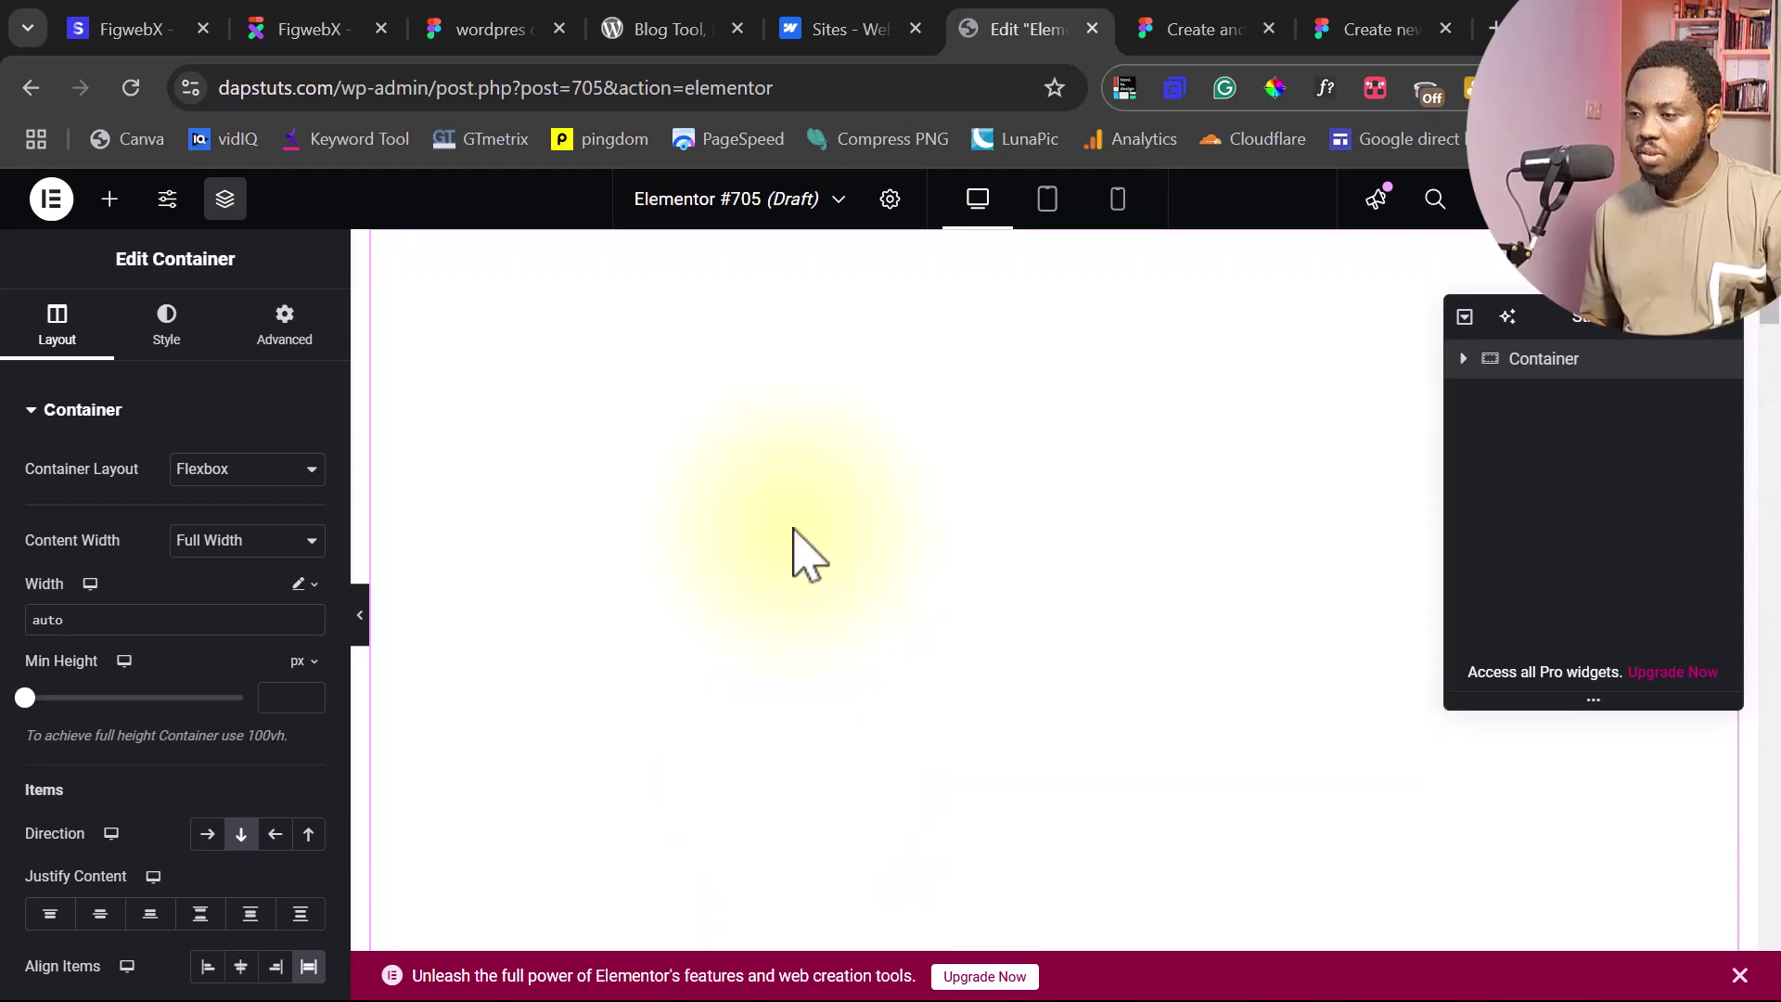
Expand the nested containers in the page structure, select the header's WordPress logo image and inspect its external image URL
left_click(1463, 360)
left_click(1490, 433)
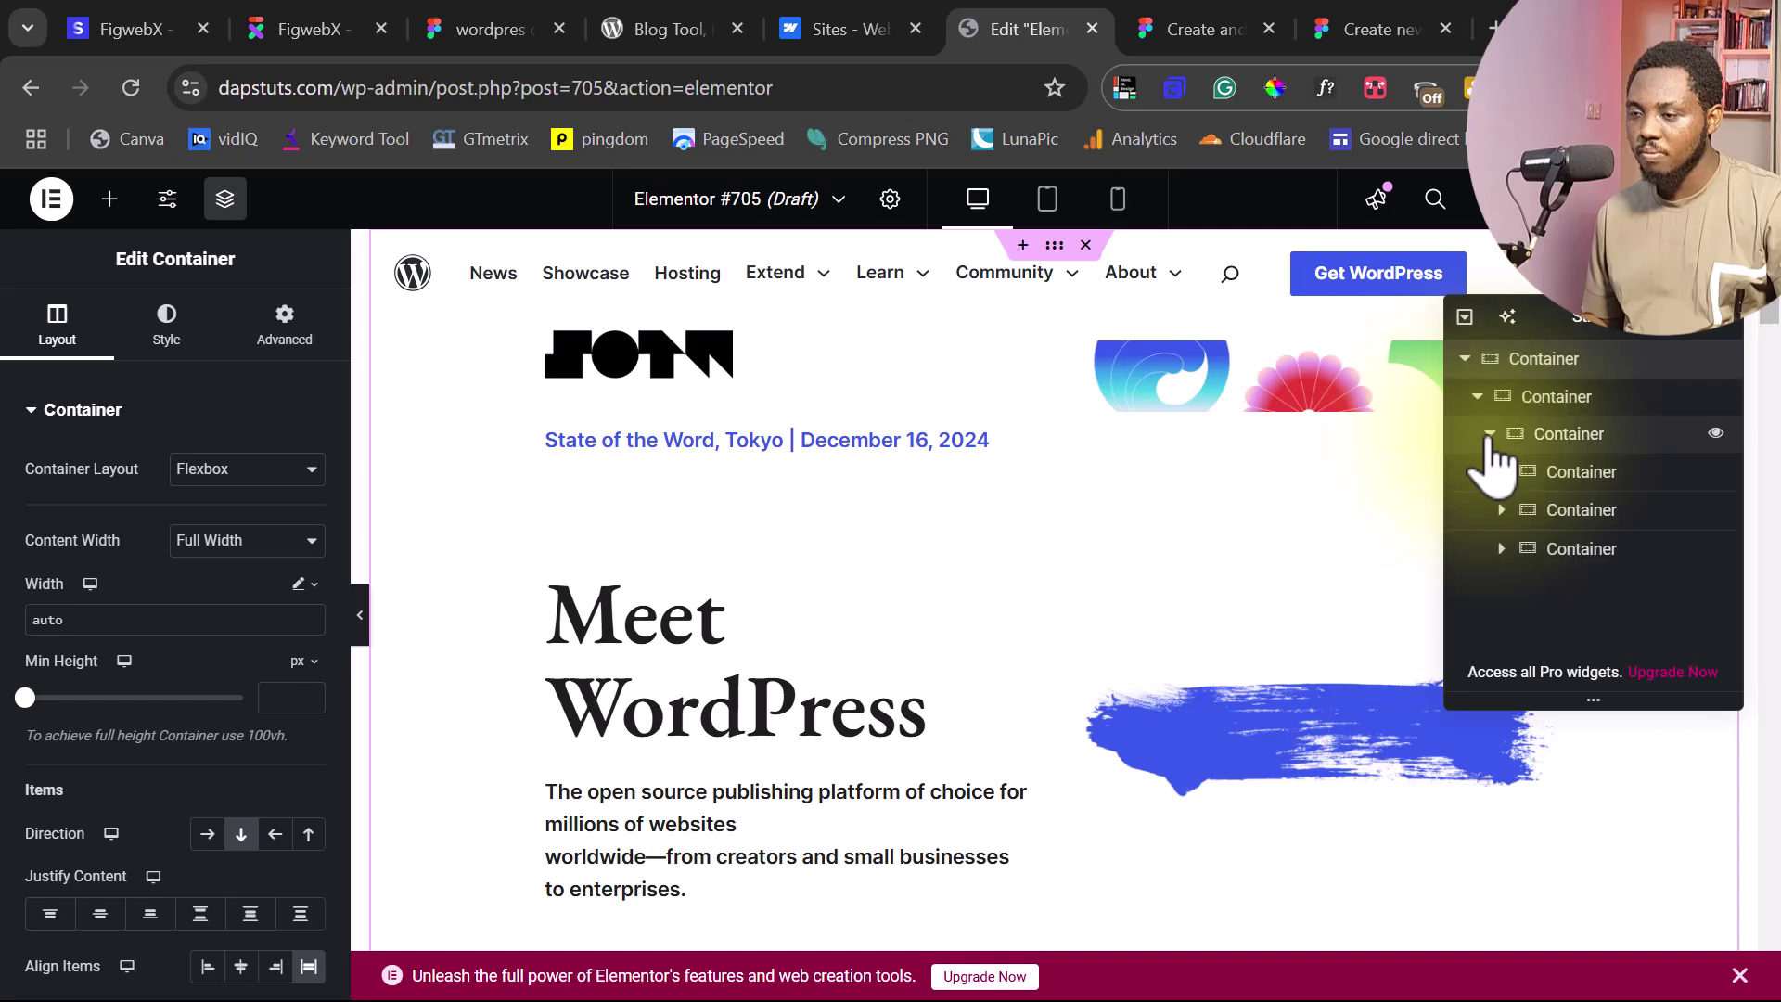
left_click(1502, 472)
left_click(1514, 509)
left_click(1540, 543)
left_click(1577, 577)
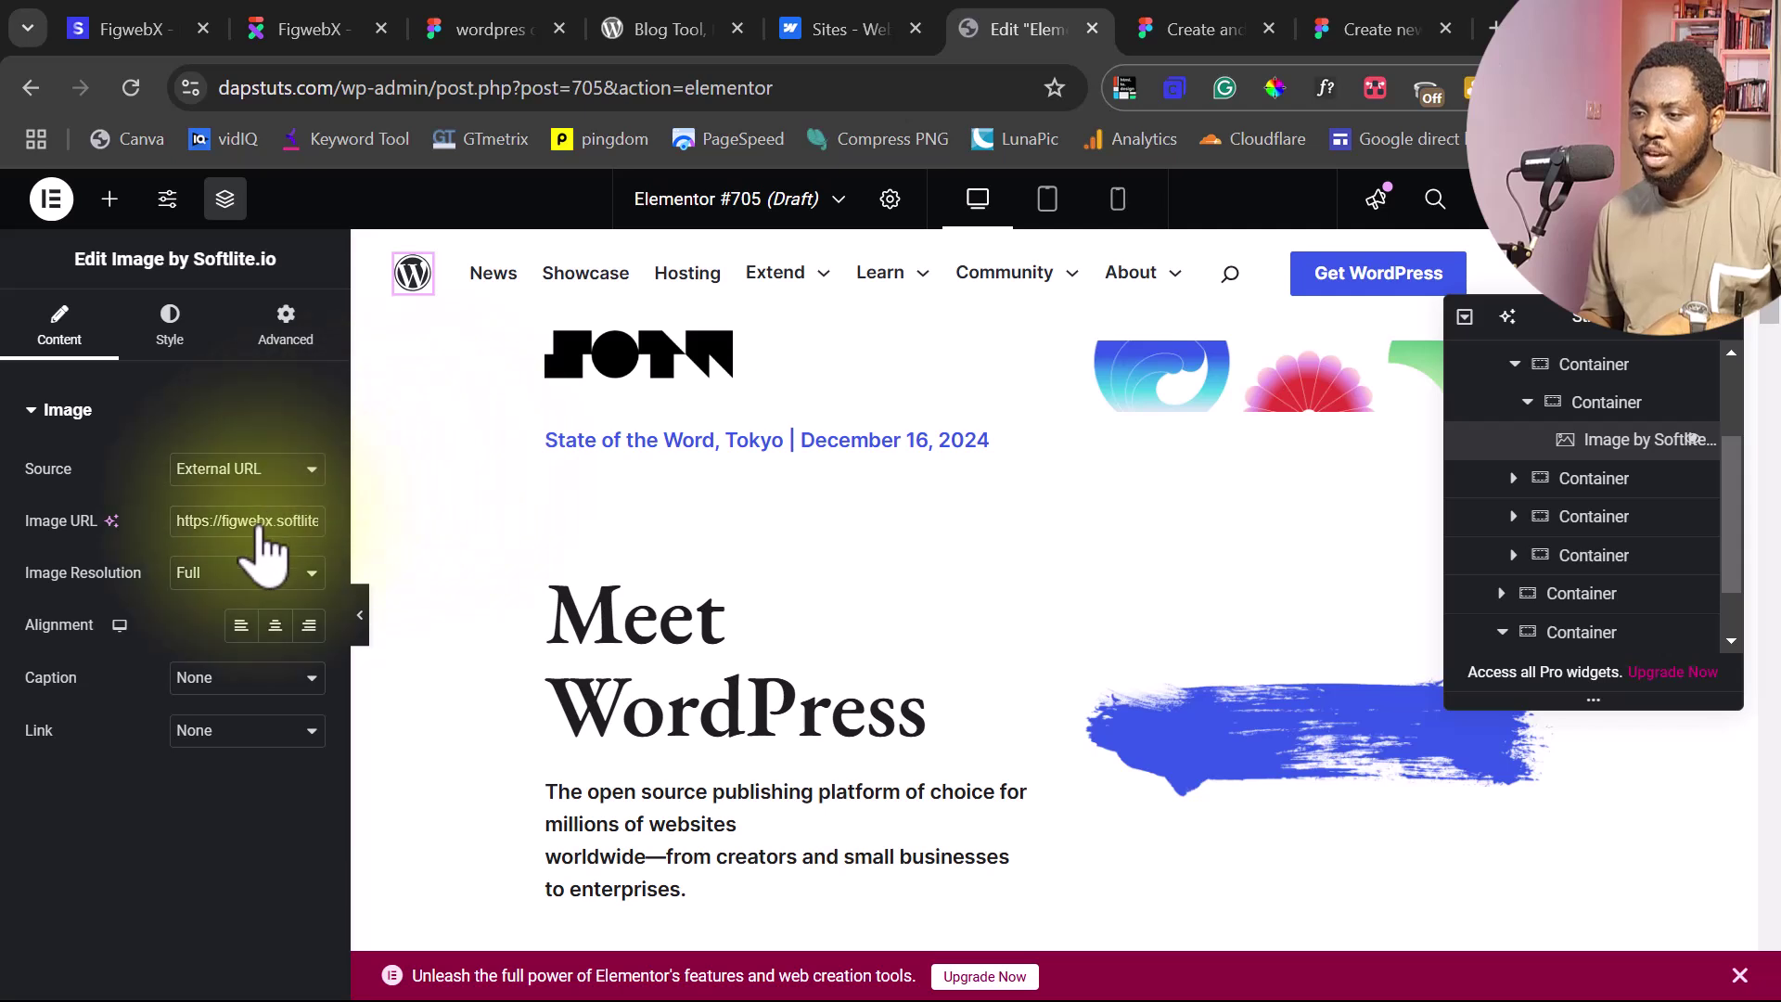
left_click(198, 522)
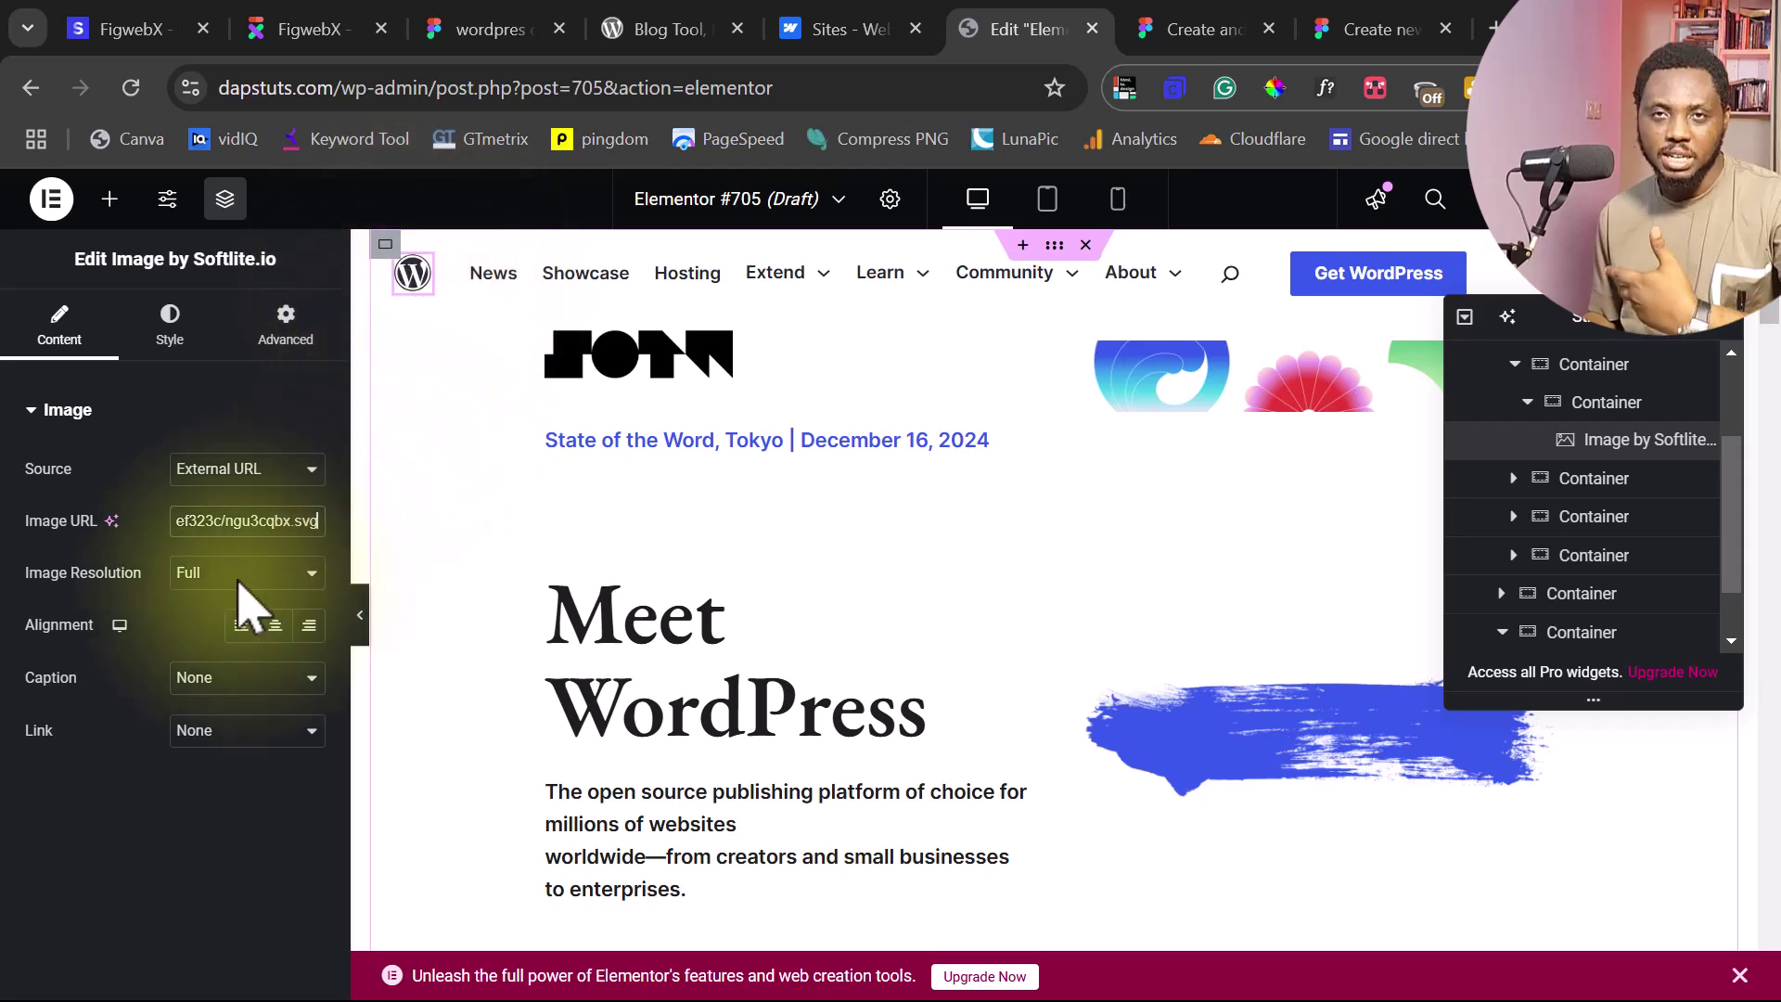
Inspect the footer's Documentation heading and the header's News heading by expanding their nested containers in the page structure
left_click(1631, 557)
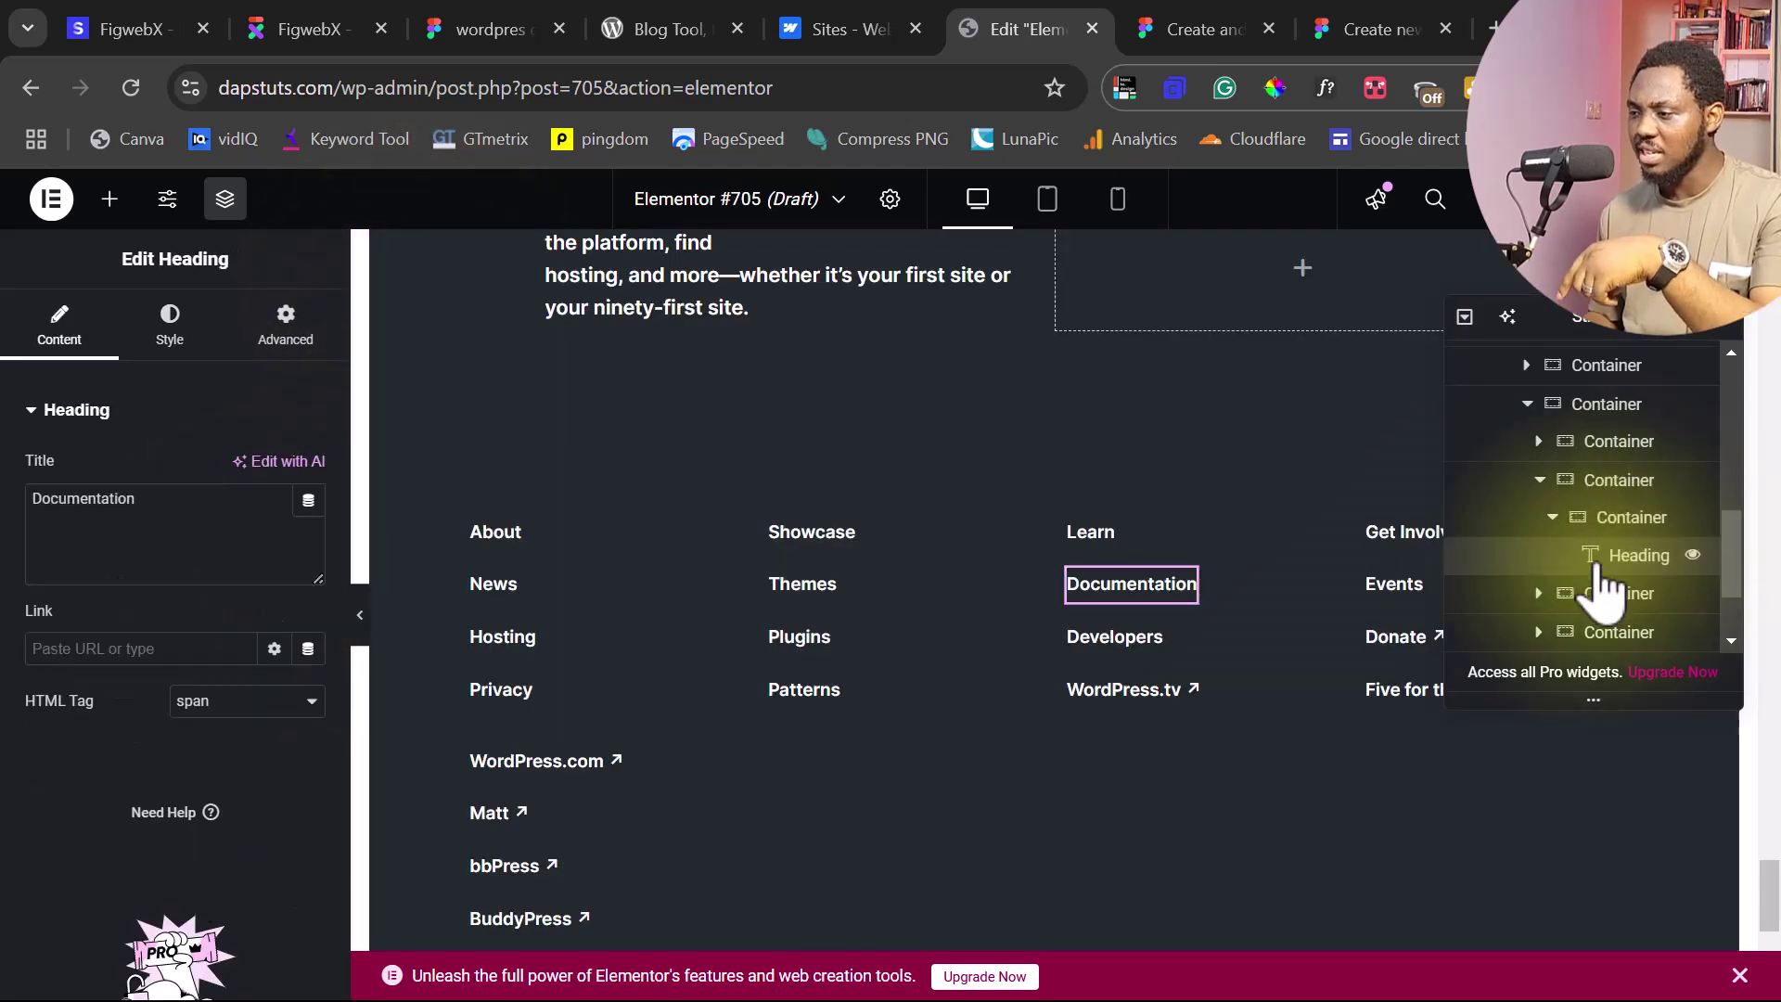
scroll(1618, 517, "up", 5)
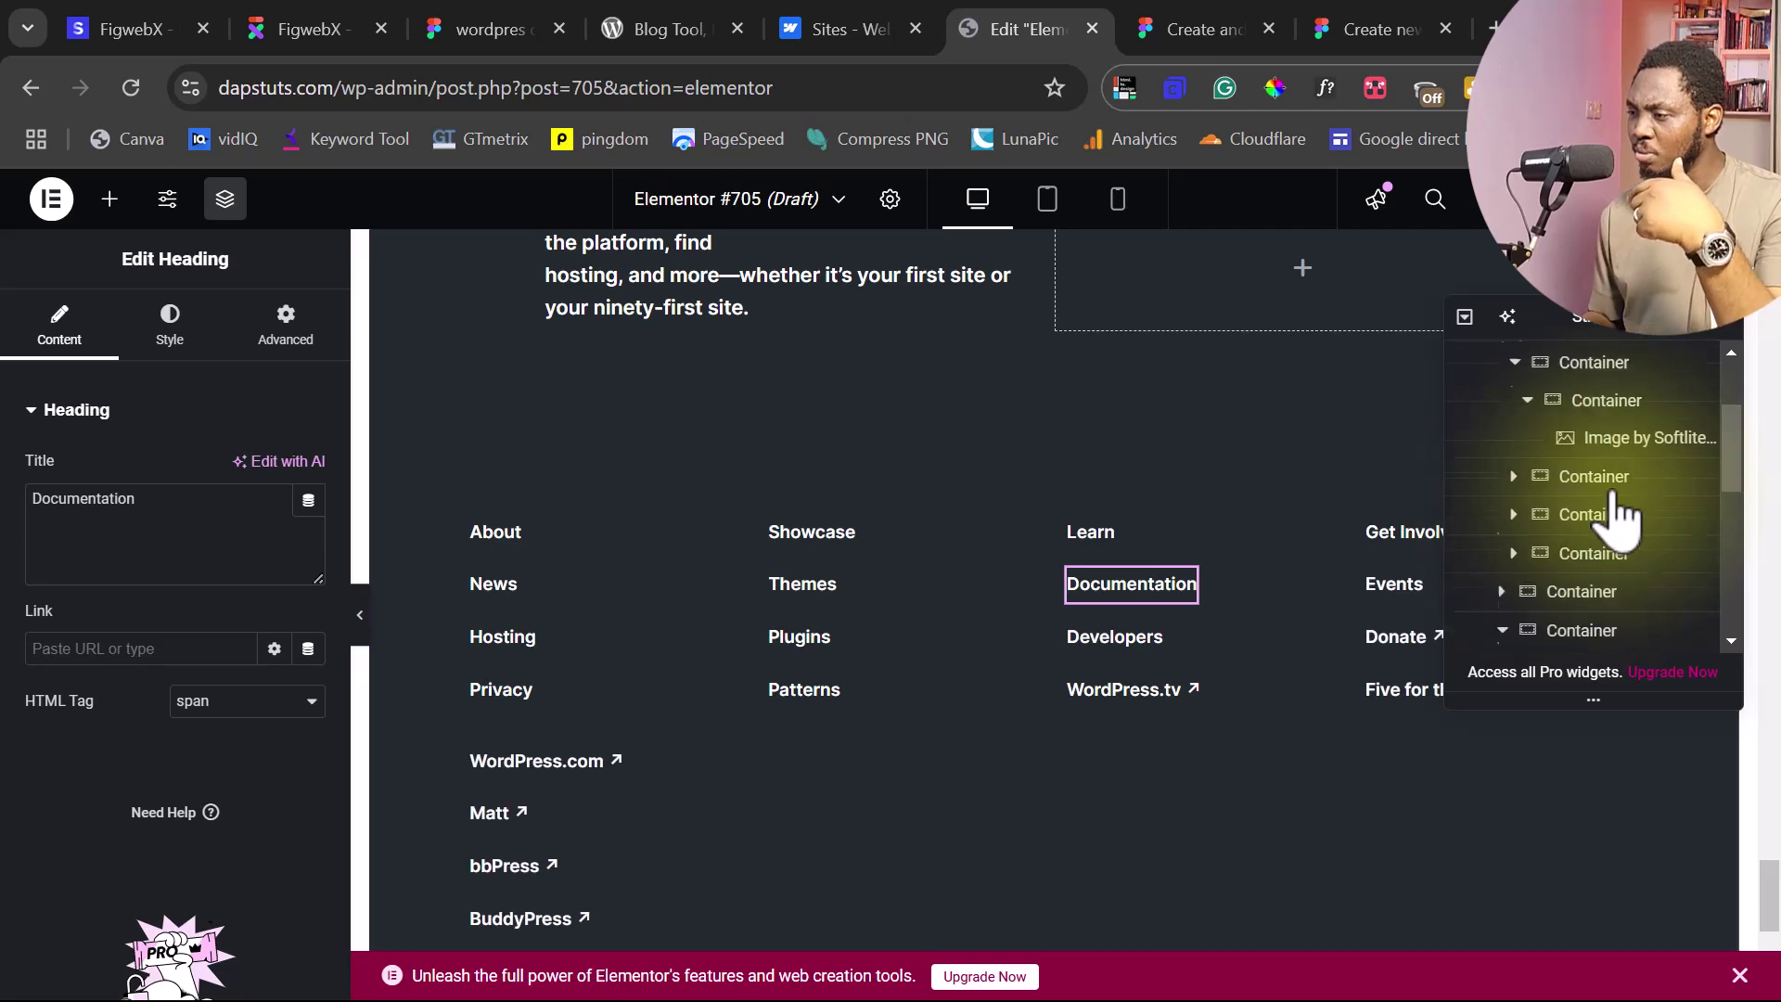
left_click(1615, 514)
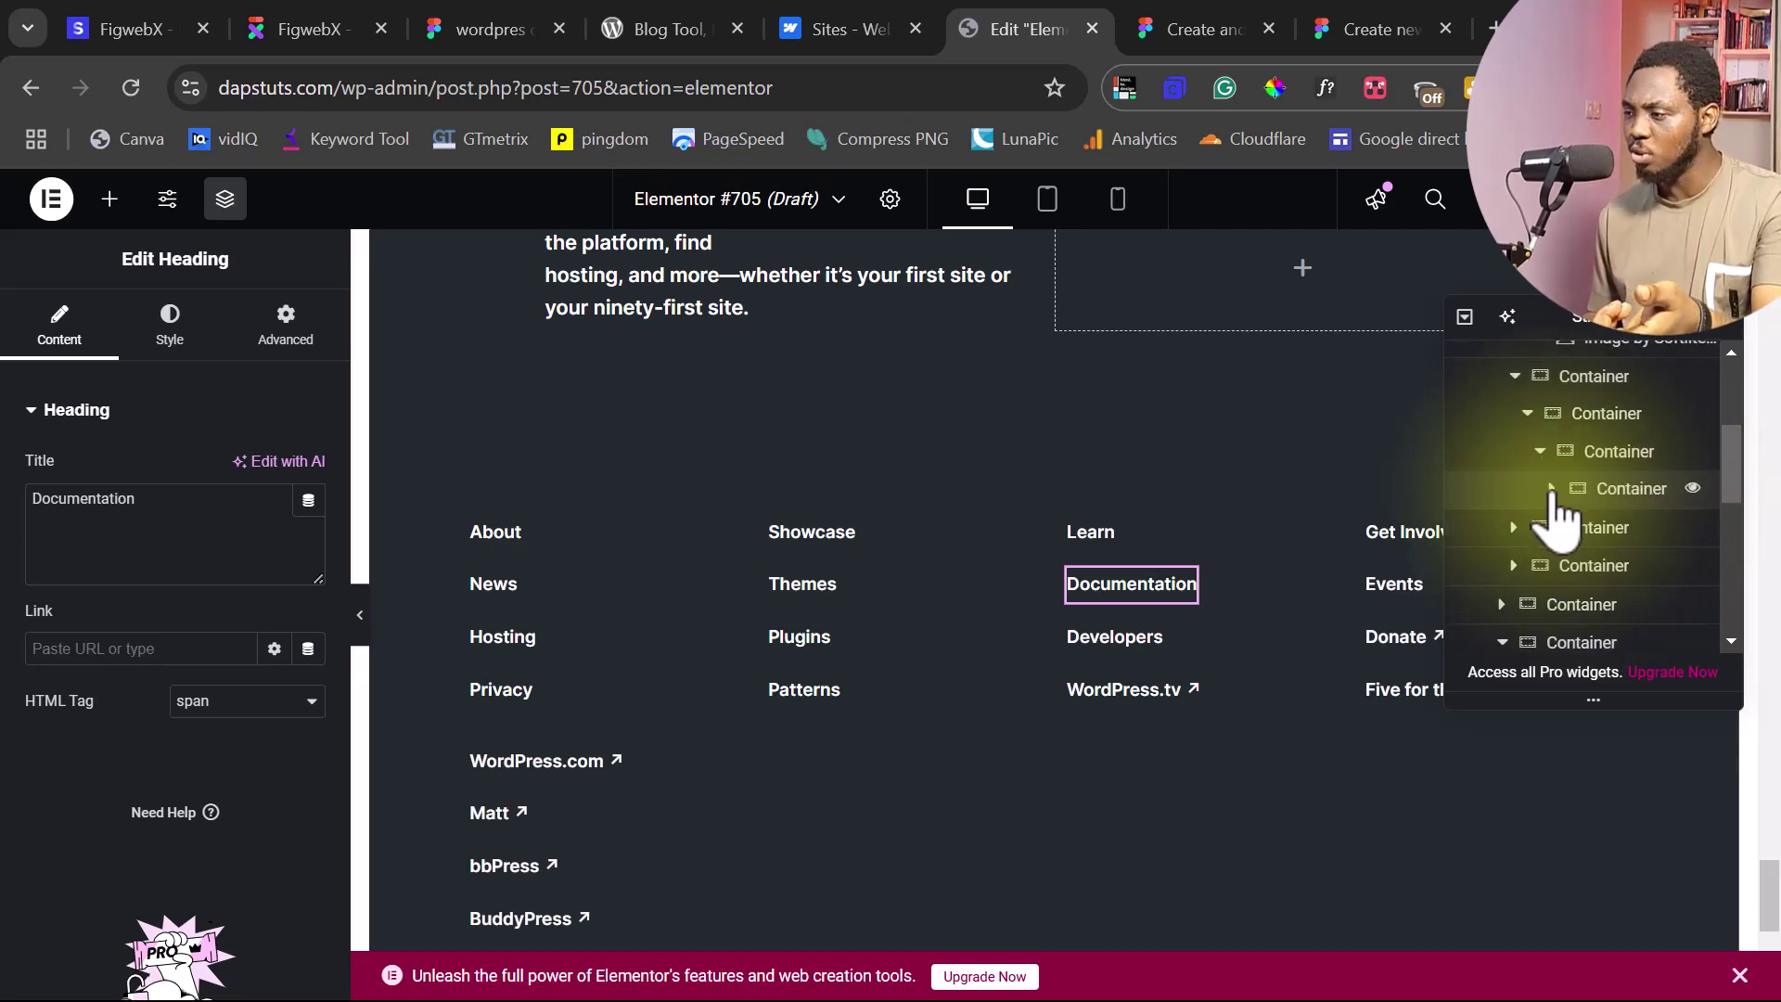
left_click(1552, 492)
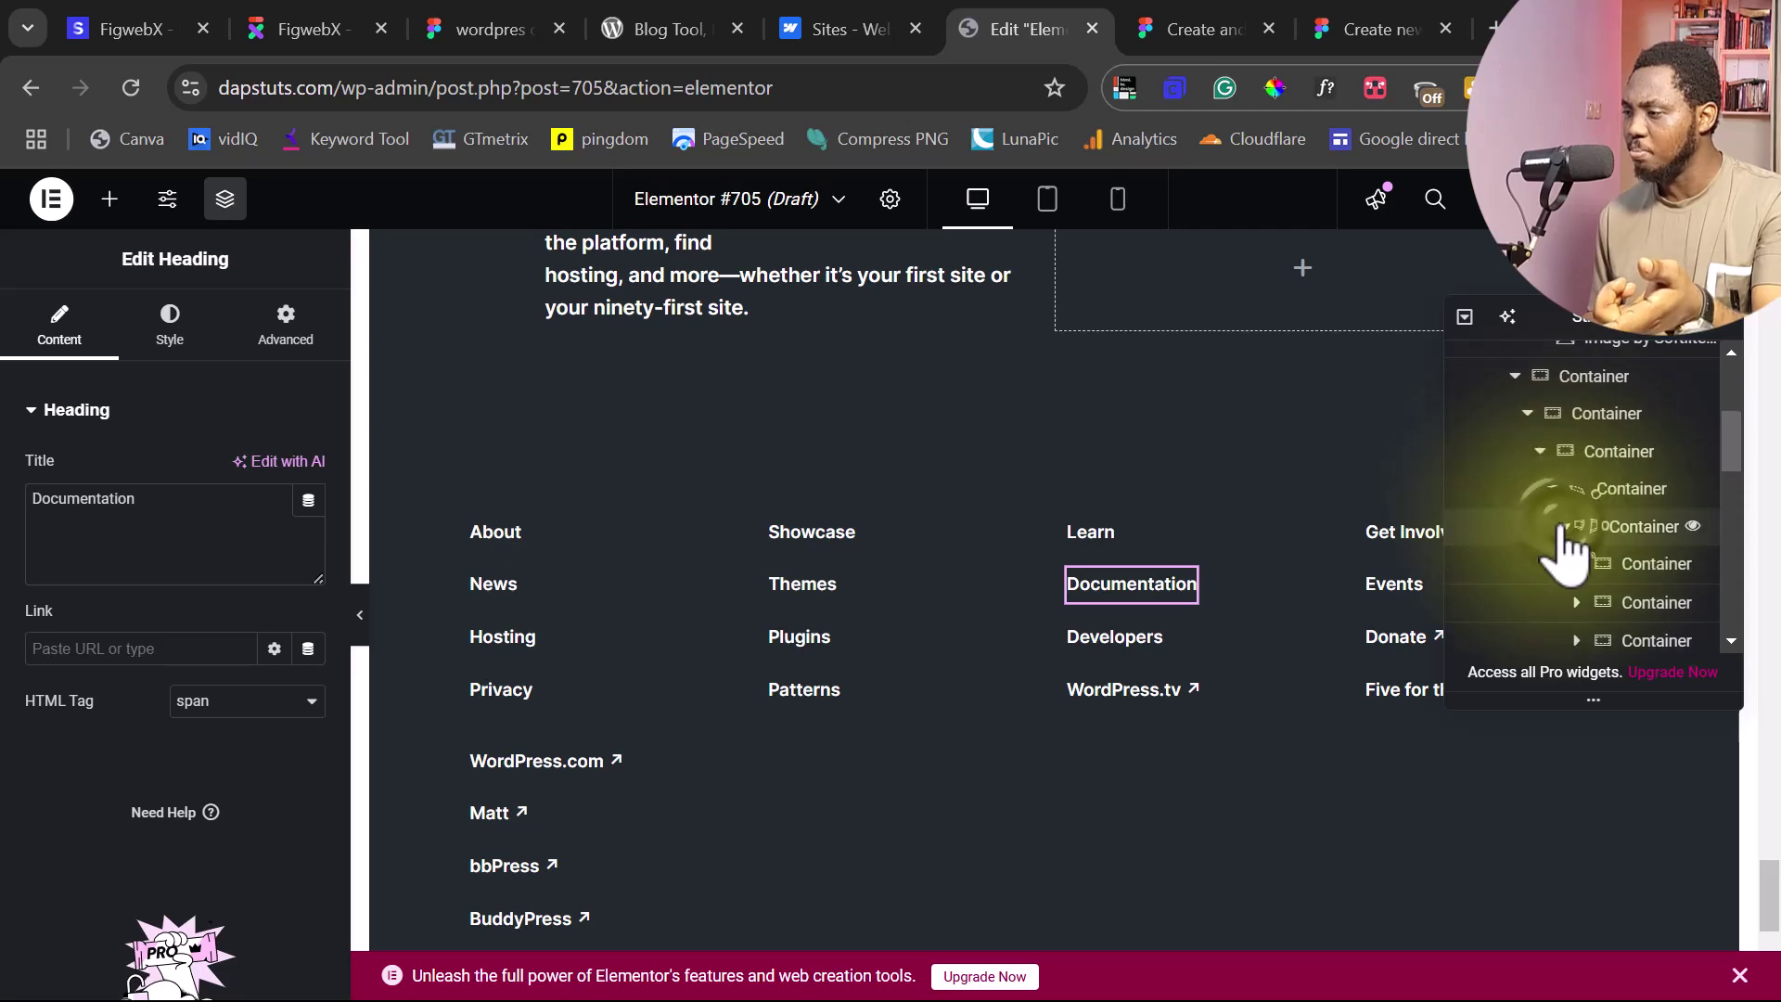
scroll(1612, 557, "down", 3)
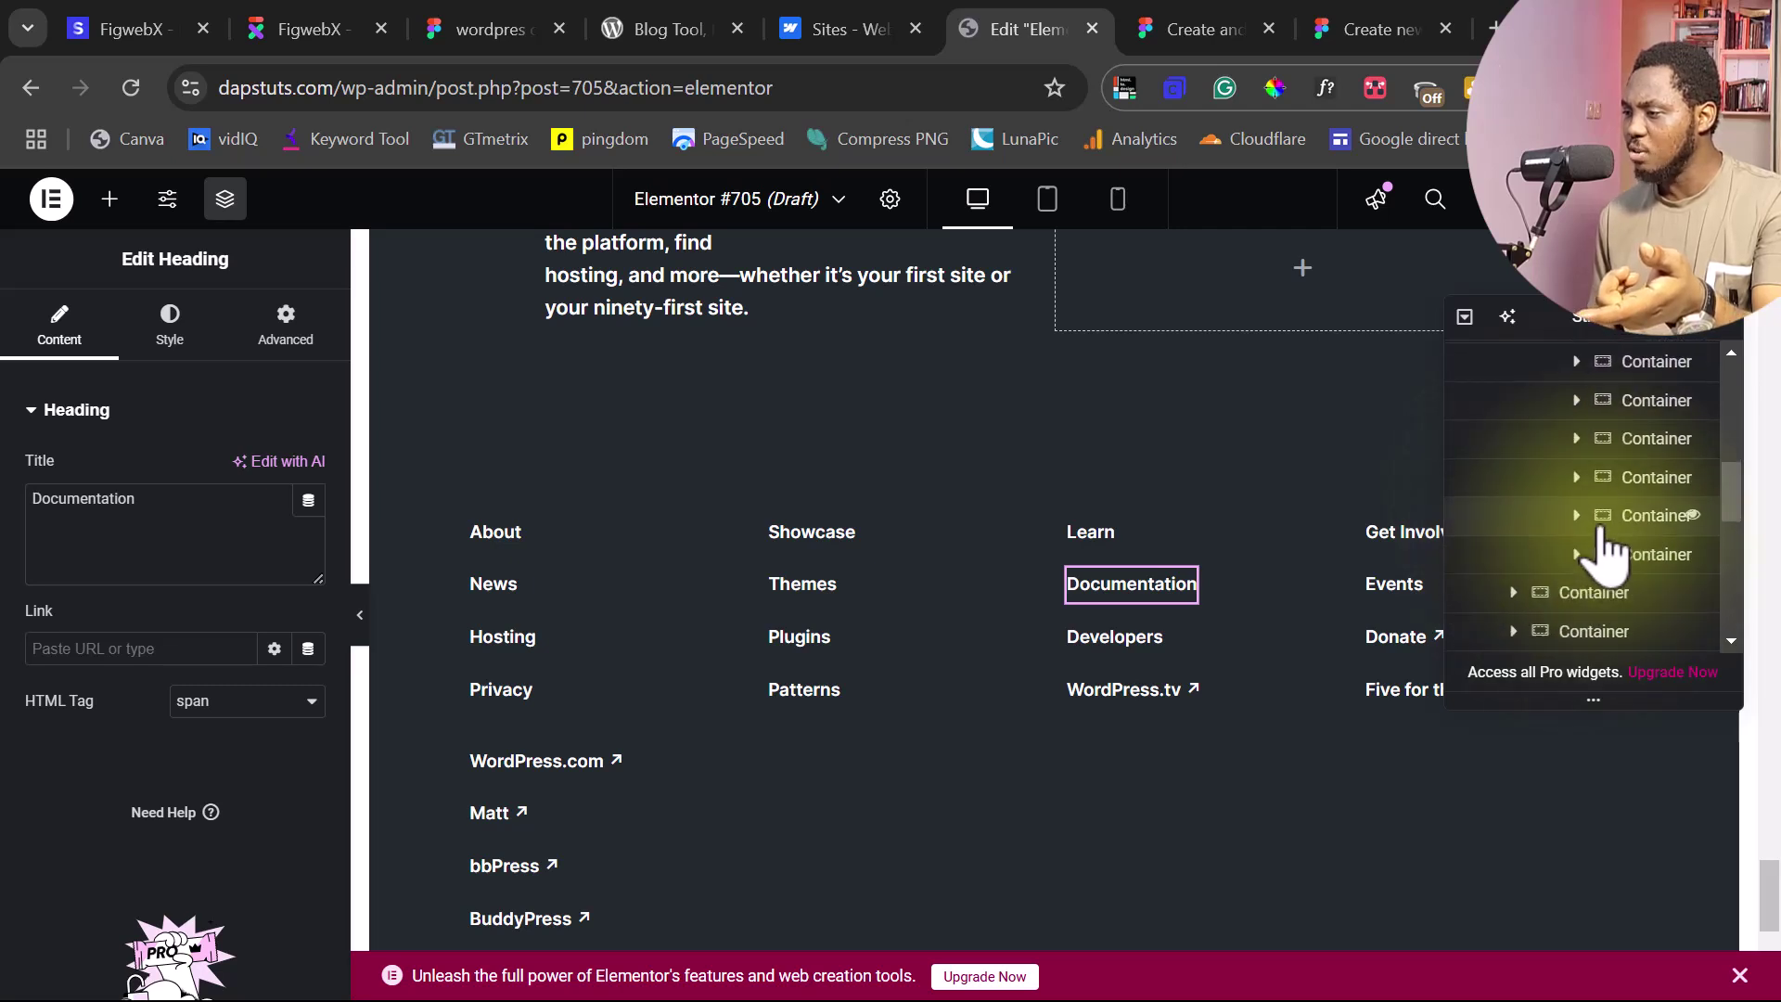
scroll(1596, 519, "up", 2)
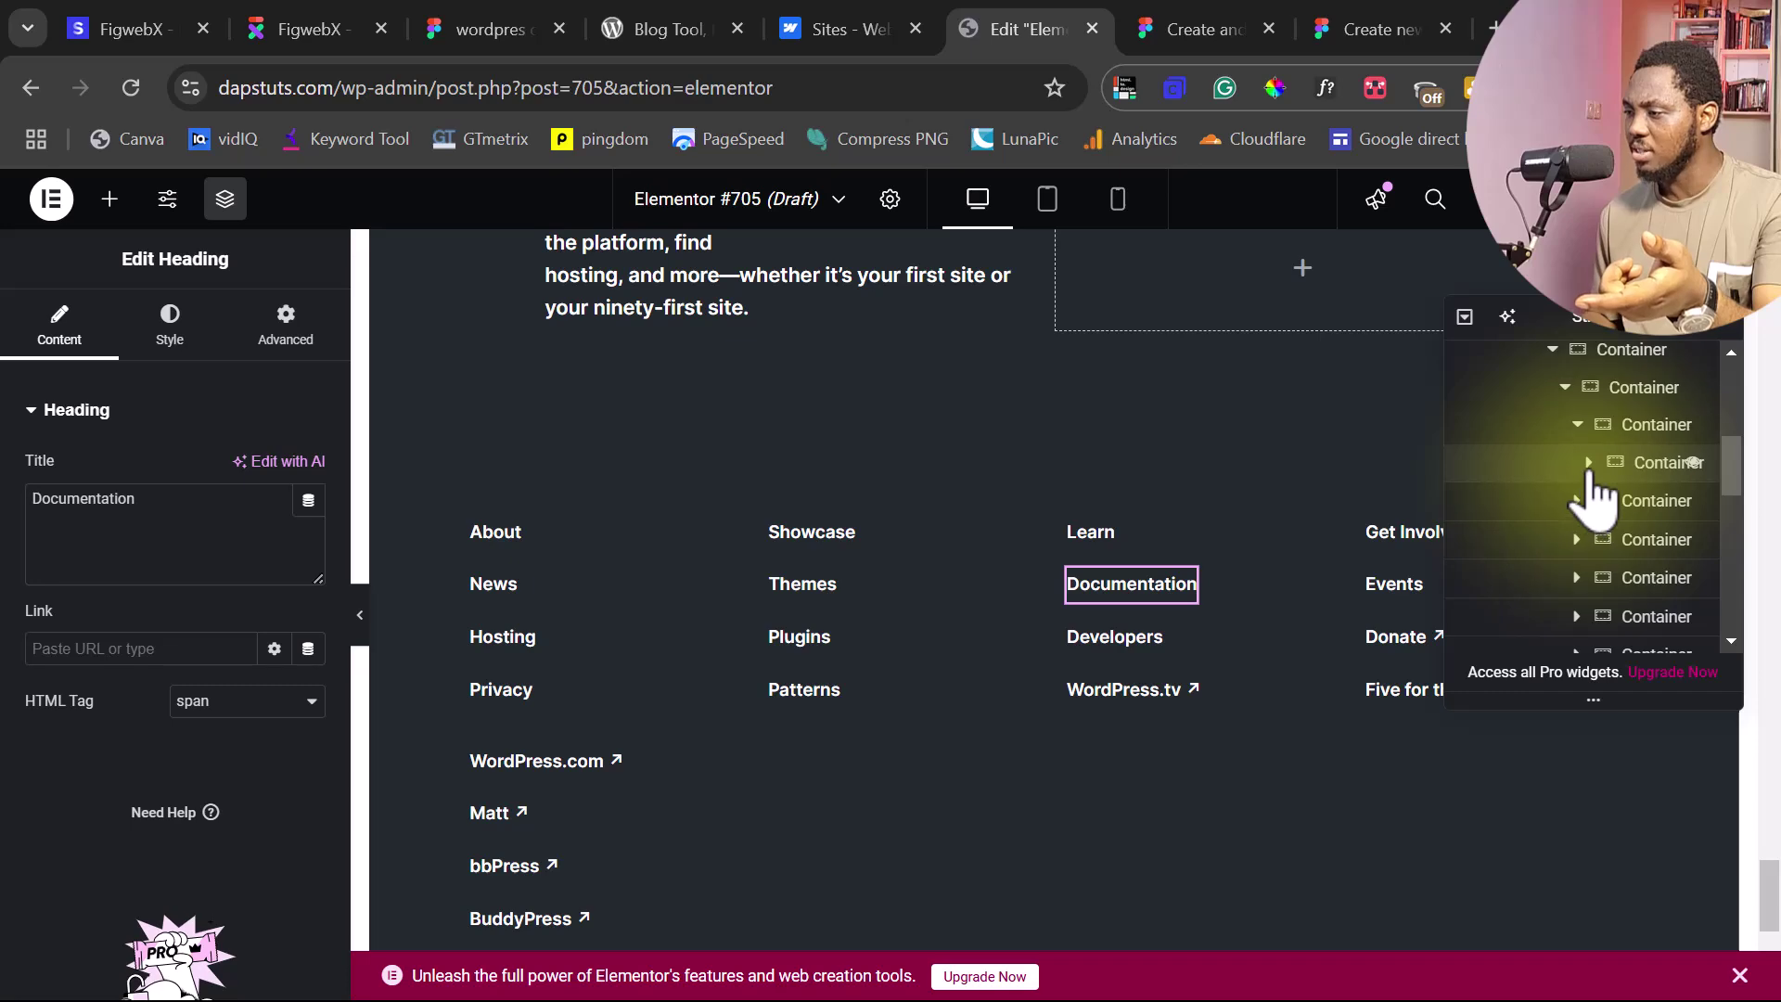
left_click(1588, 463)
left_click(1656, 520)
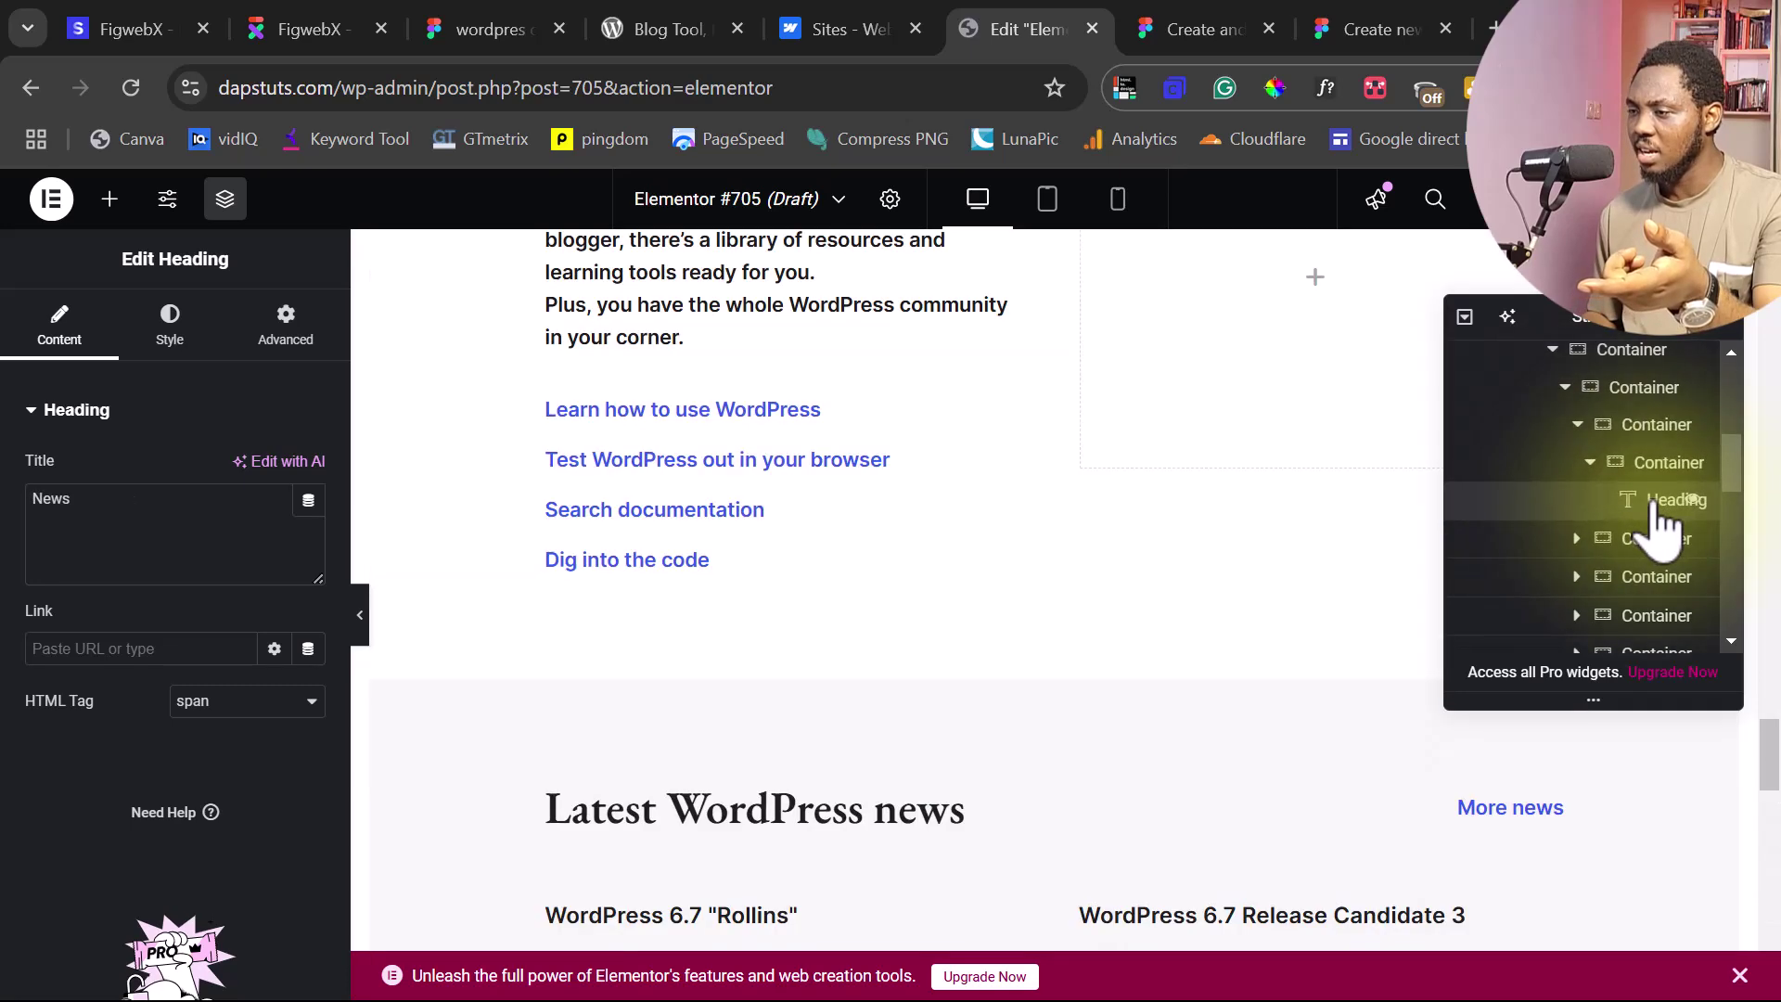
scroll(1630, 517, "down", 2)
left_click(1590, 513)
Inspect the title text of the Meet WordPress heading and the image settings of the blue brush stroke beside it
left_click(751, 691)
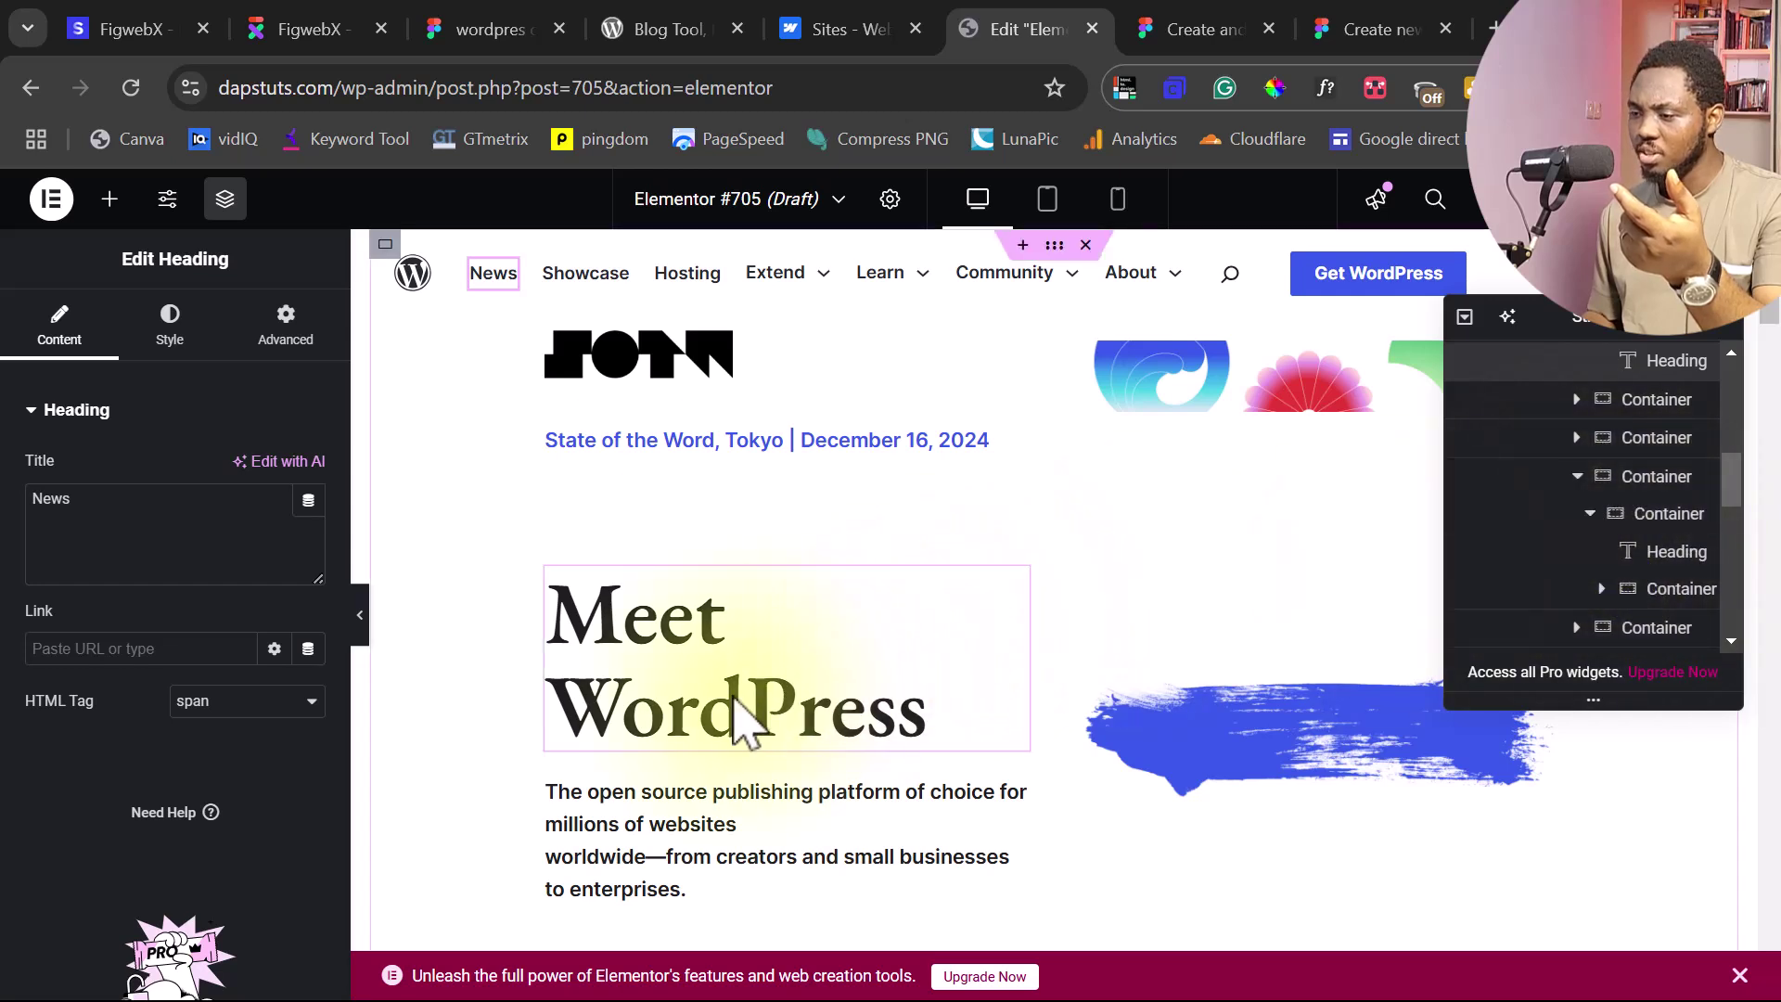
left_click(721, 714)
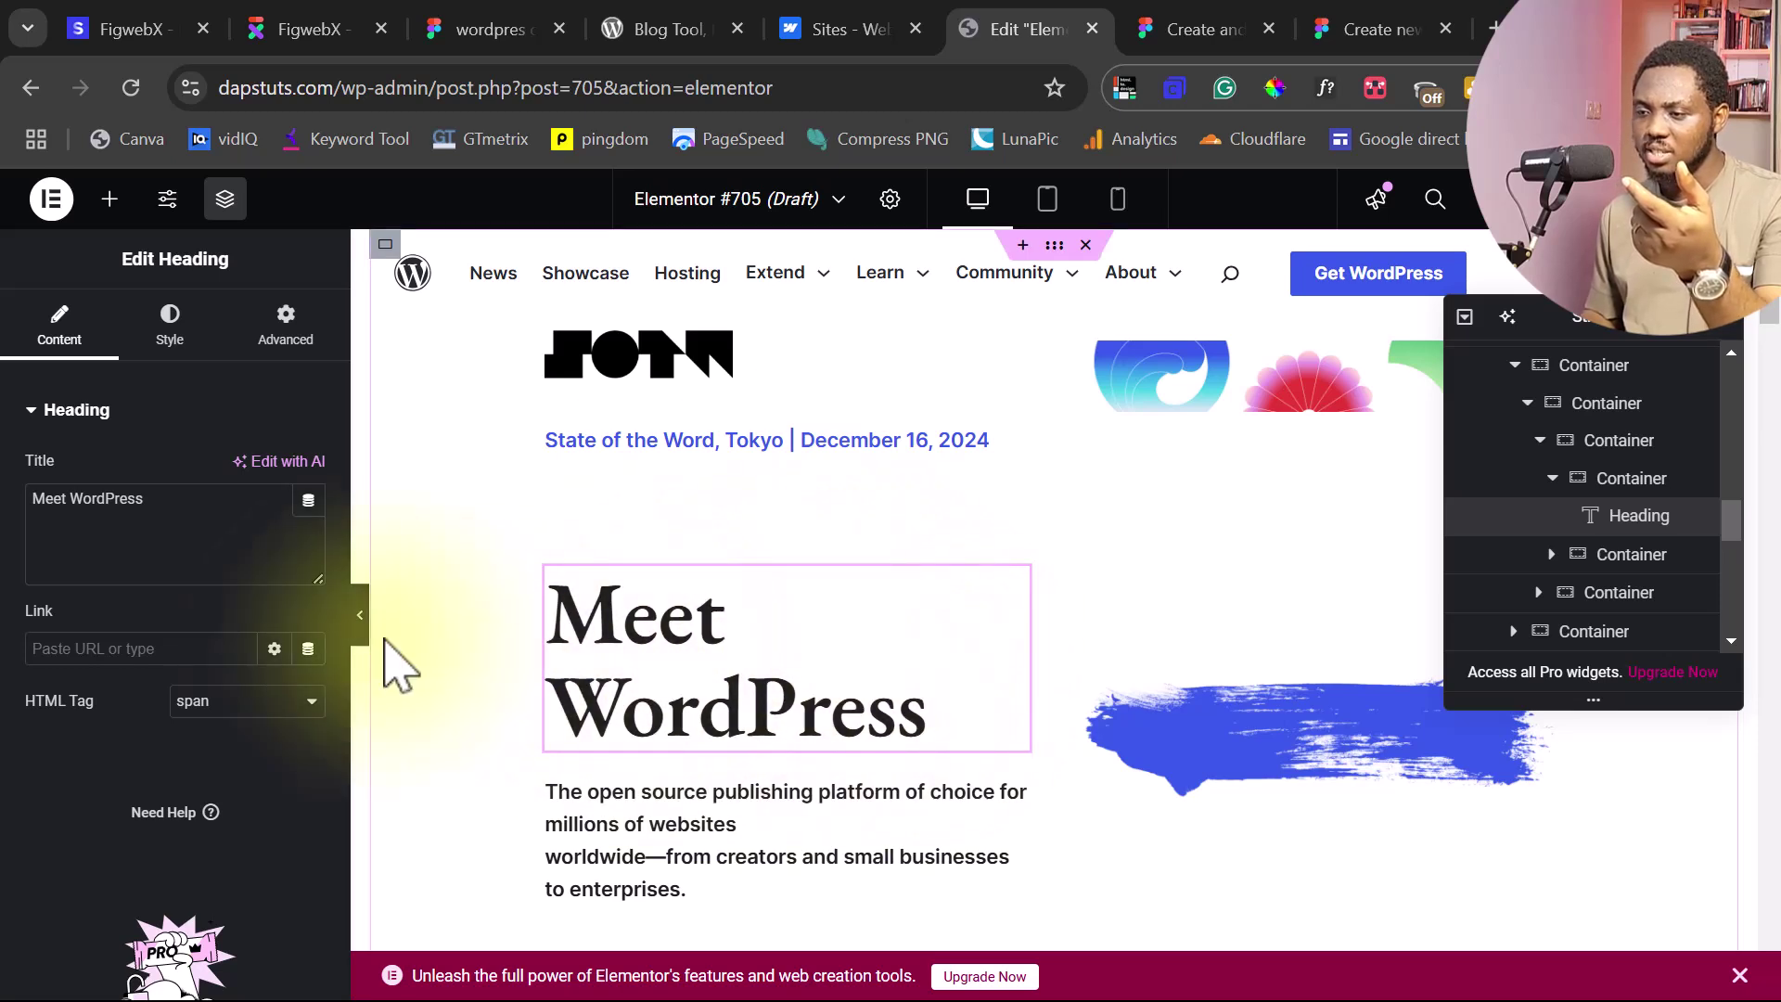
triple_click(159, 499)
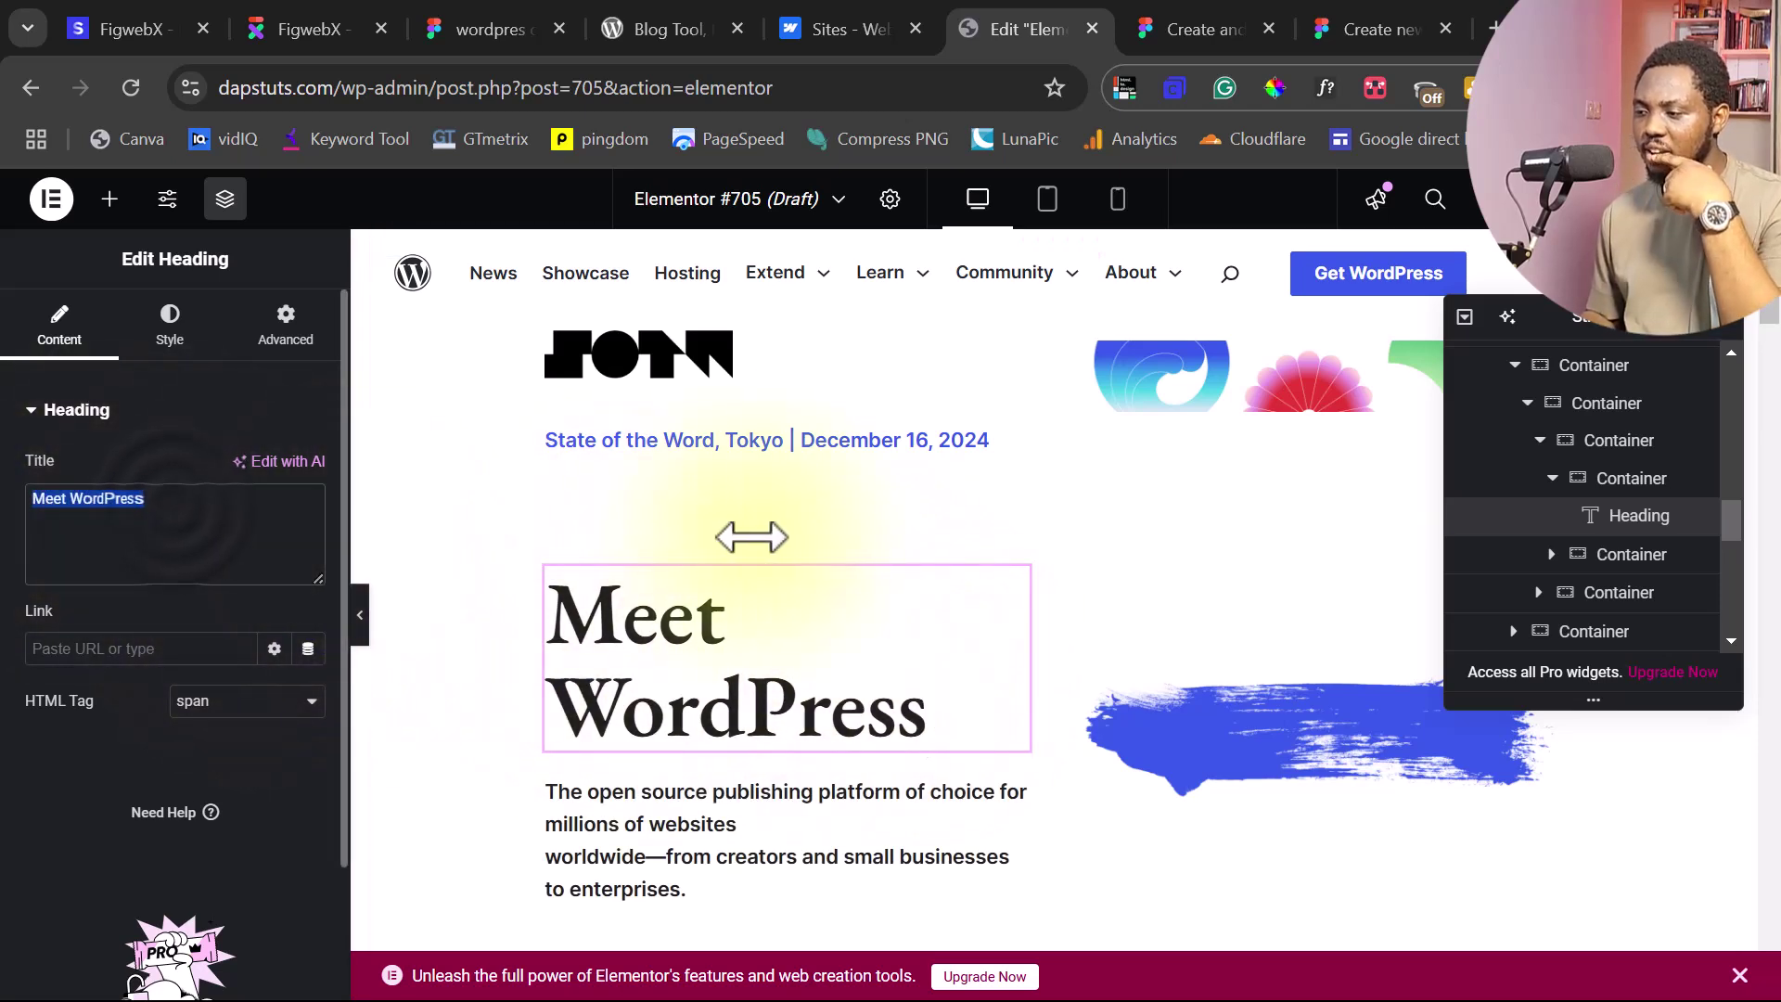
scroll(825, 570, "down", 1)
left_click(1253, 604)
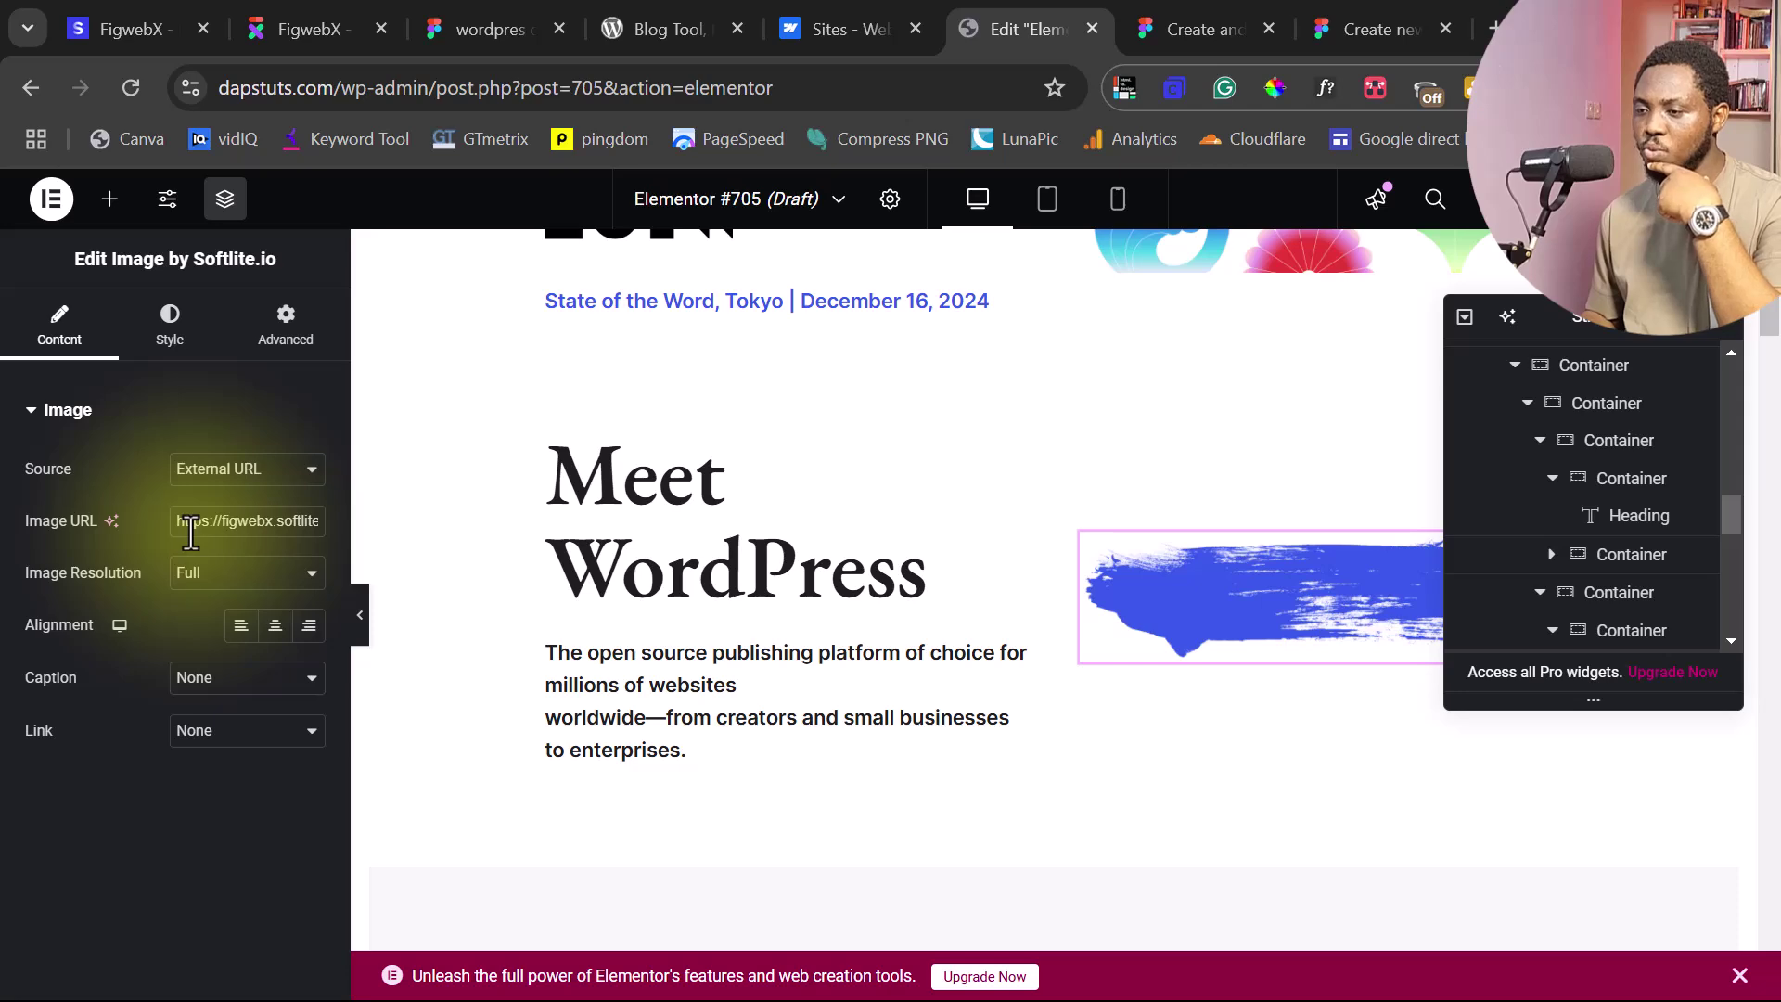
Inspect the Design card's image settings and the linked paragraph text beneath it
scroll(894, 597, "down", 9)
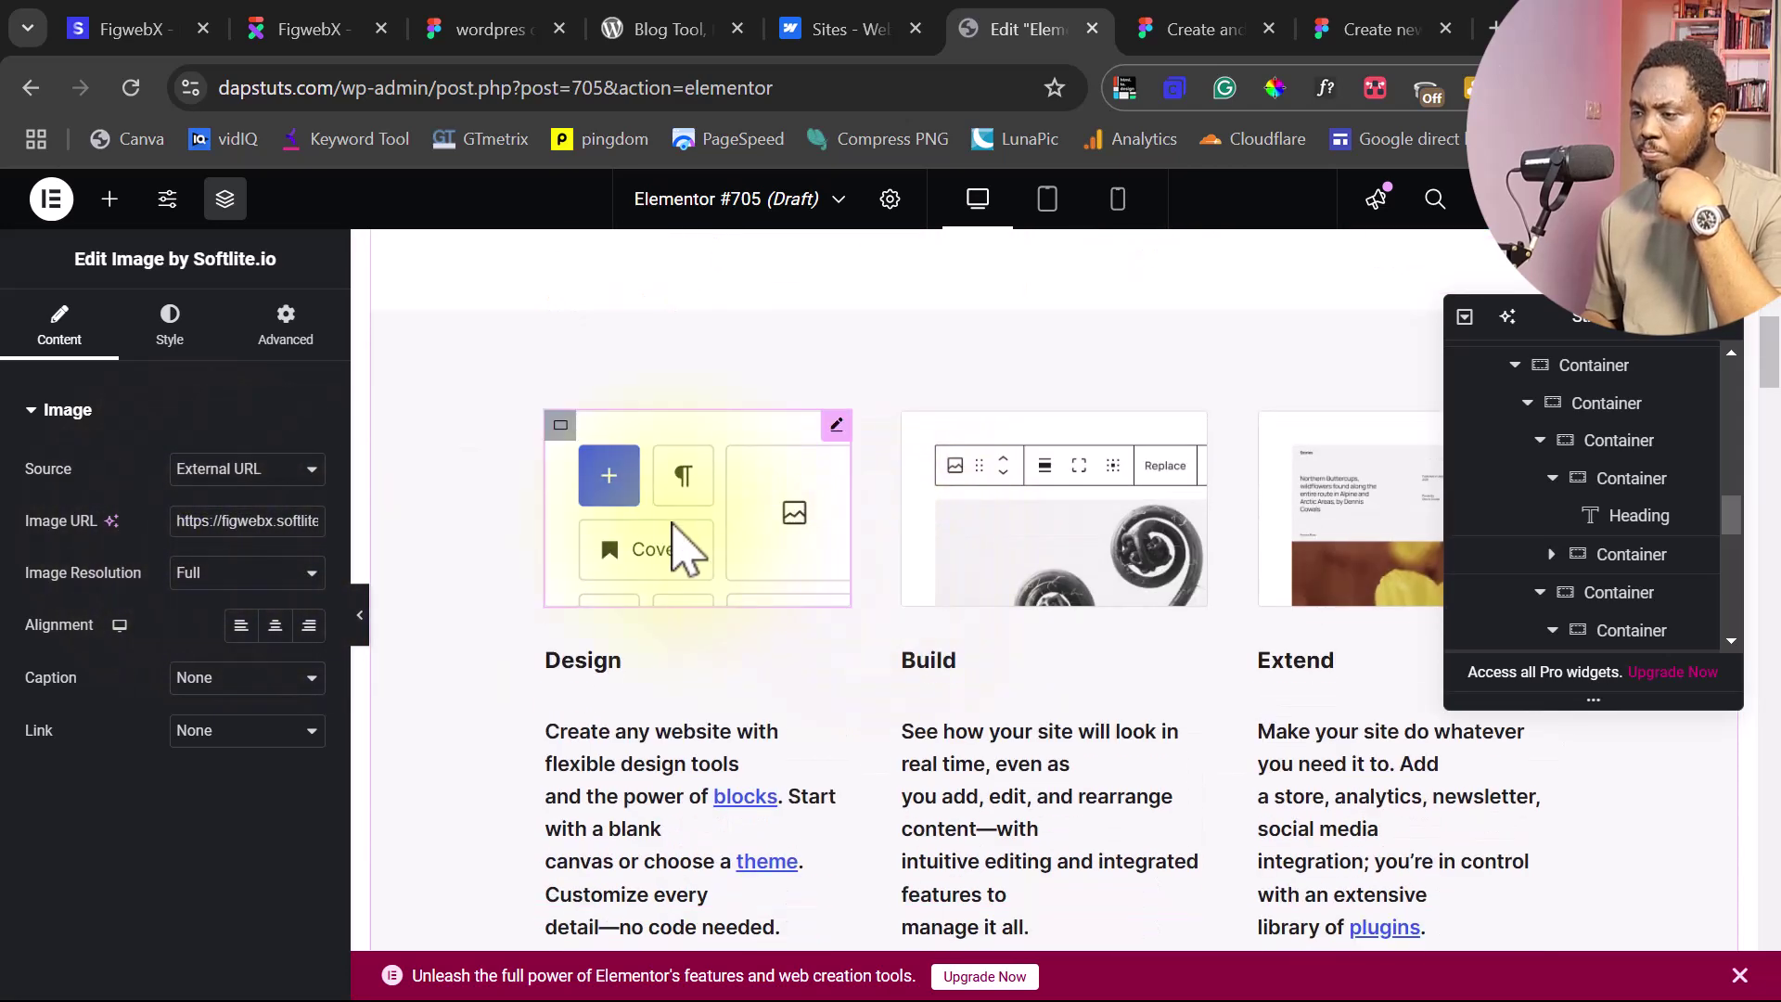
left_click(682, 548)
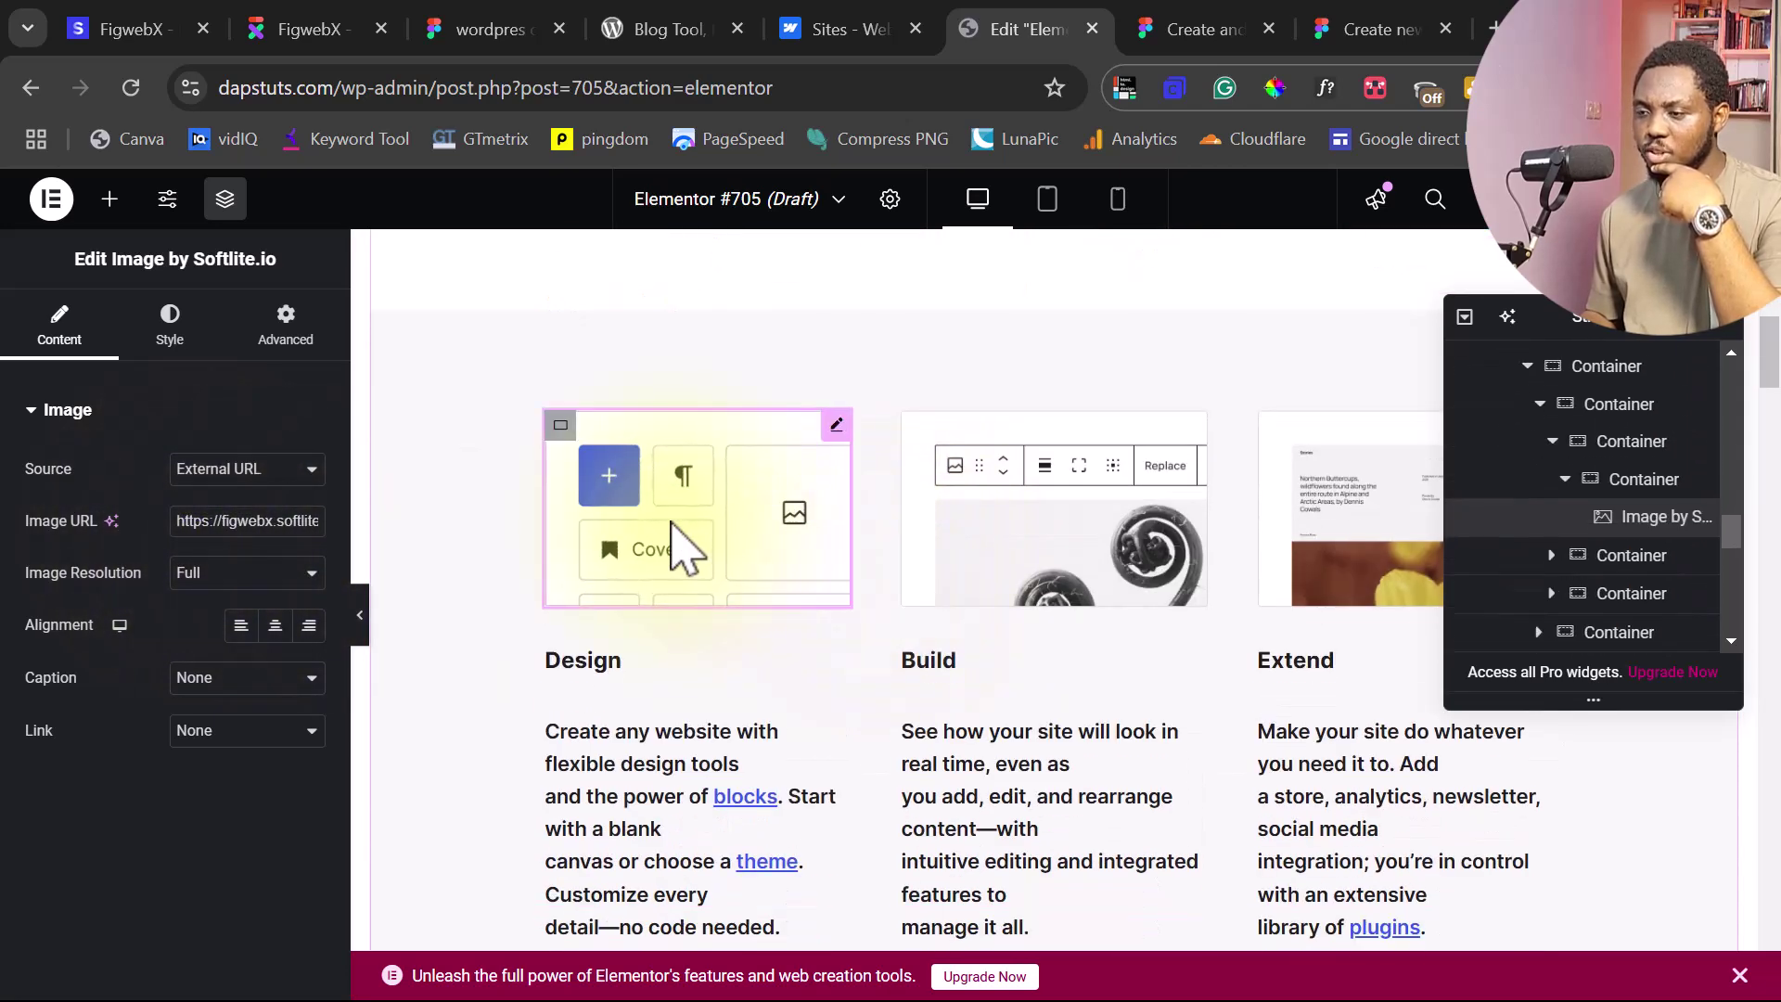
left_click(631, 834)
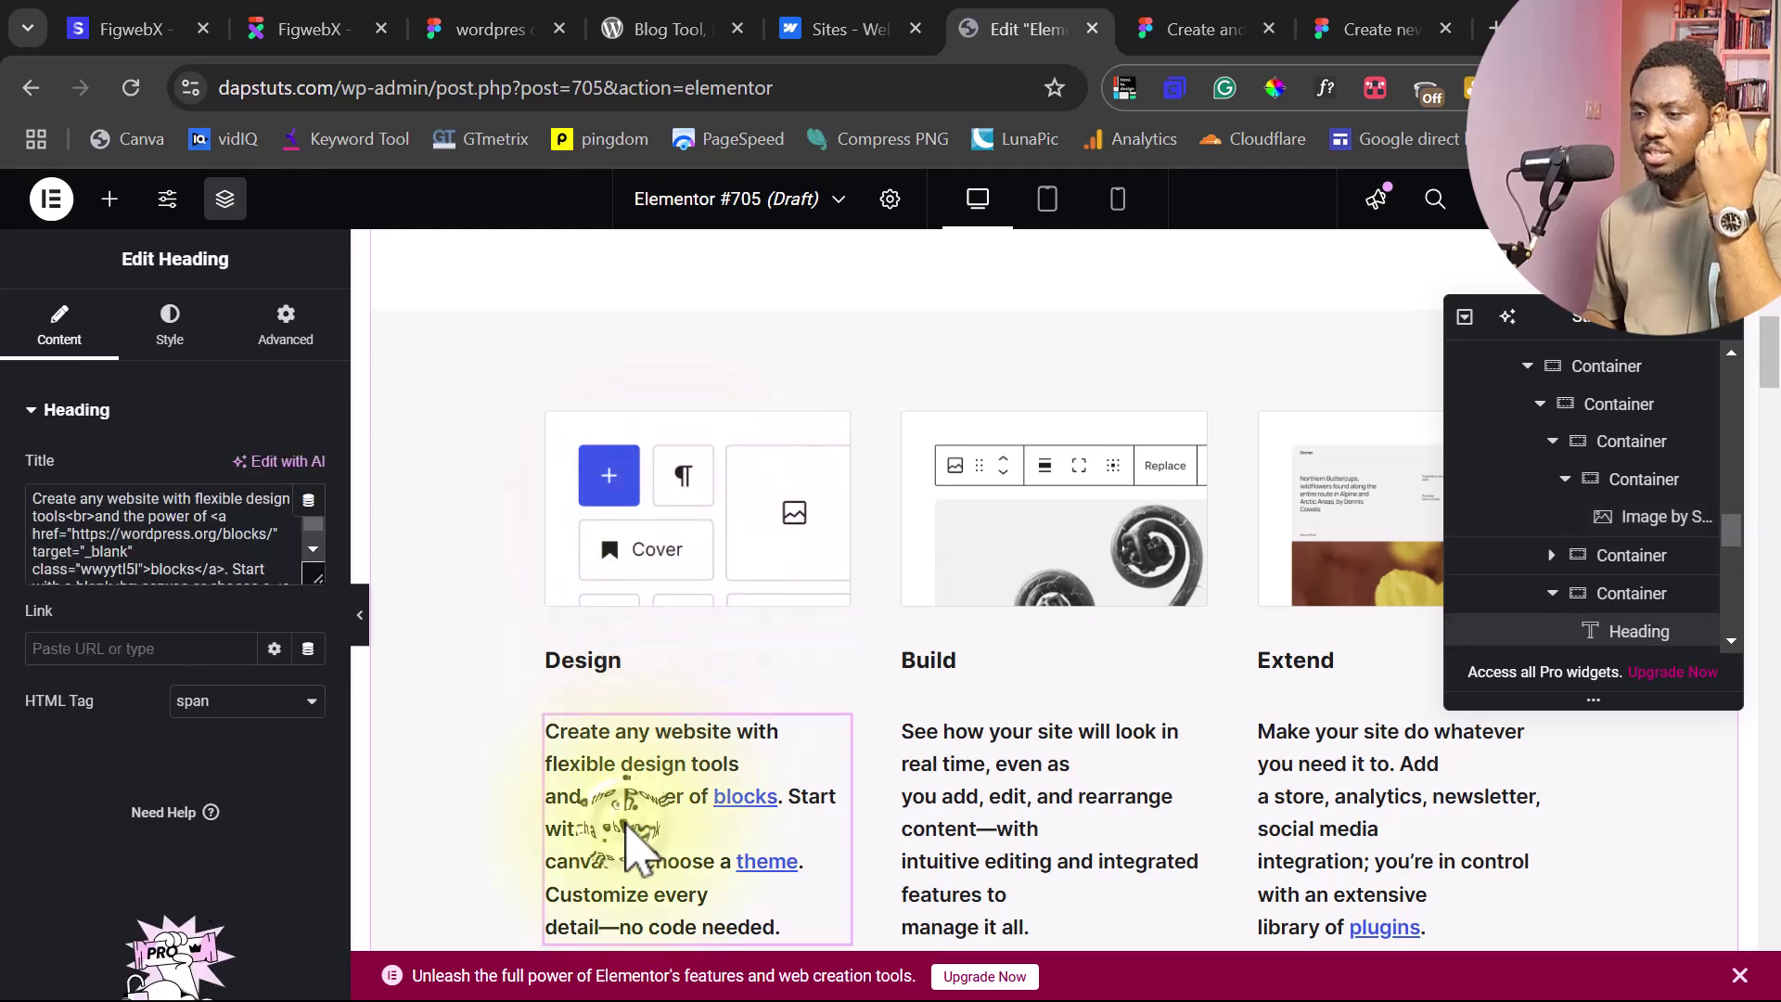
scroll(826, 506, "down", 2)
scroll(835, 498, "up", 10)
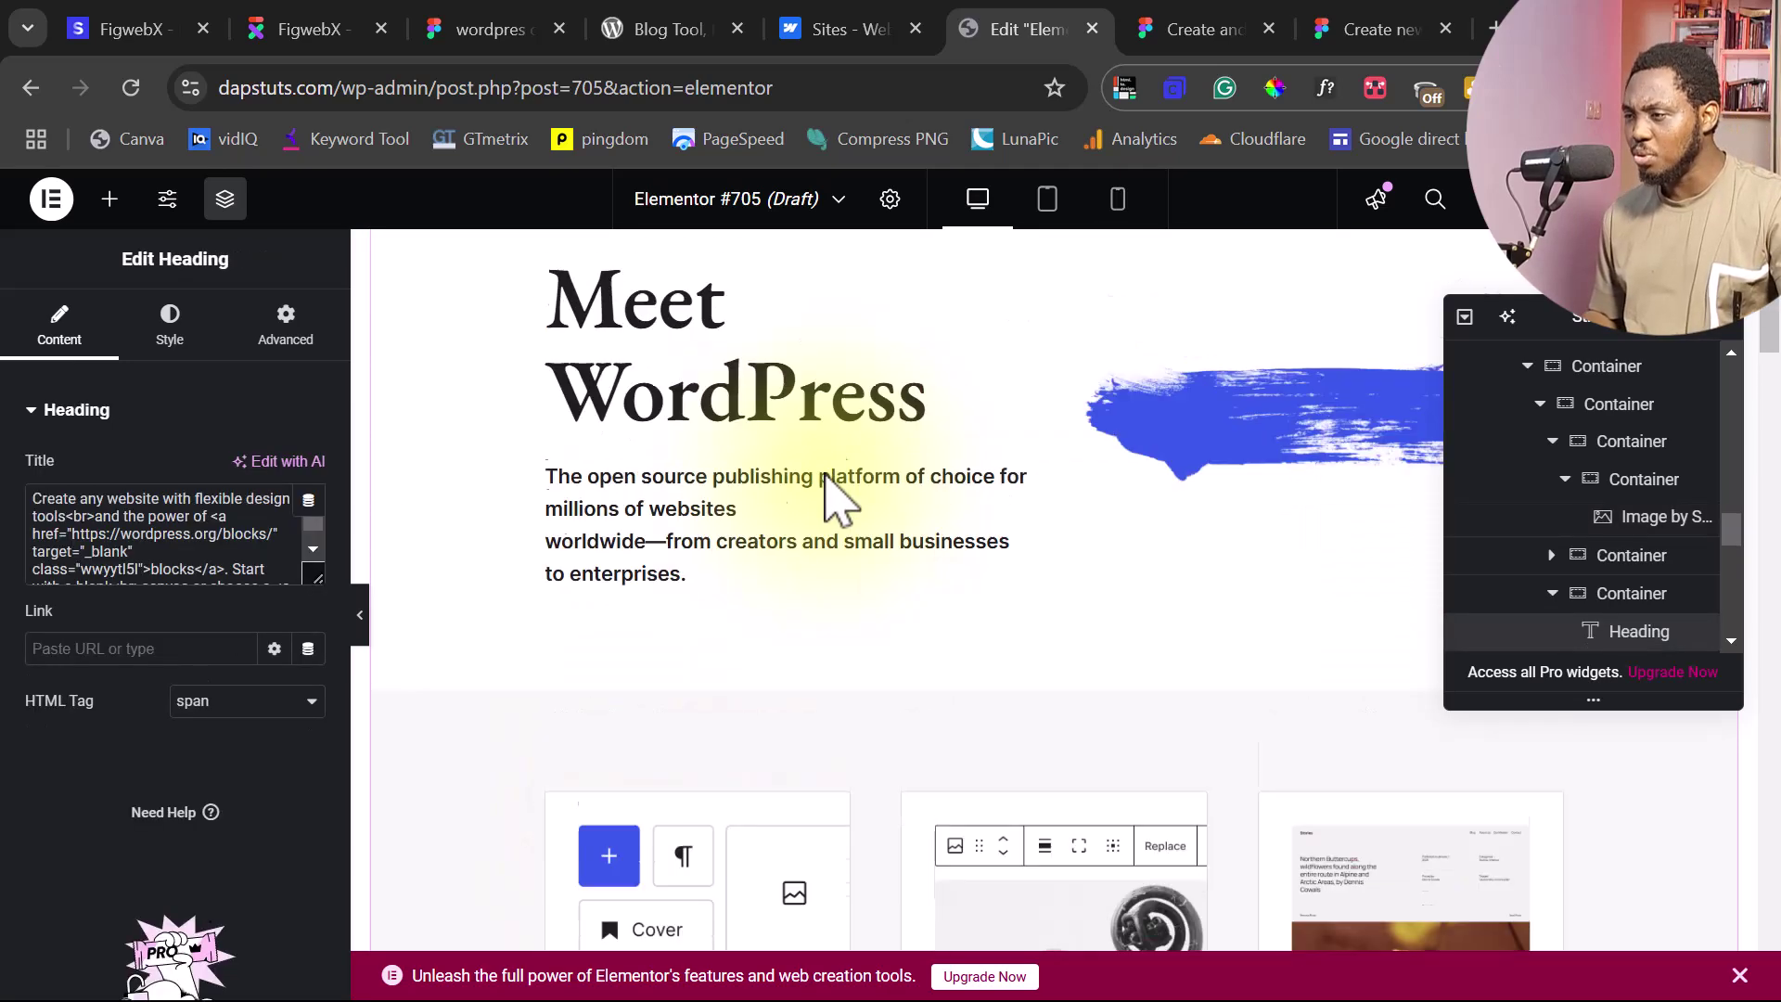
Preview the page in the tablet portrait layout and examine its sections down to the WordPress community area
left_click(1056, 204)
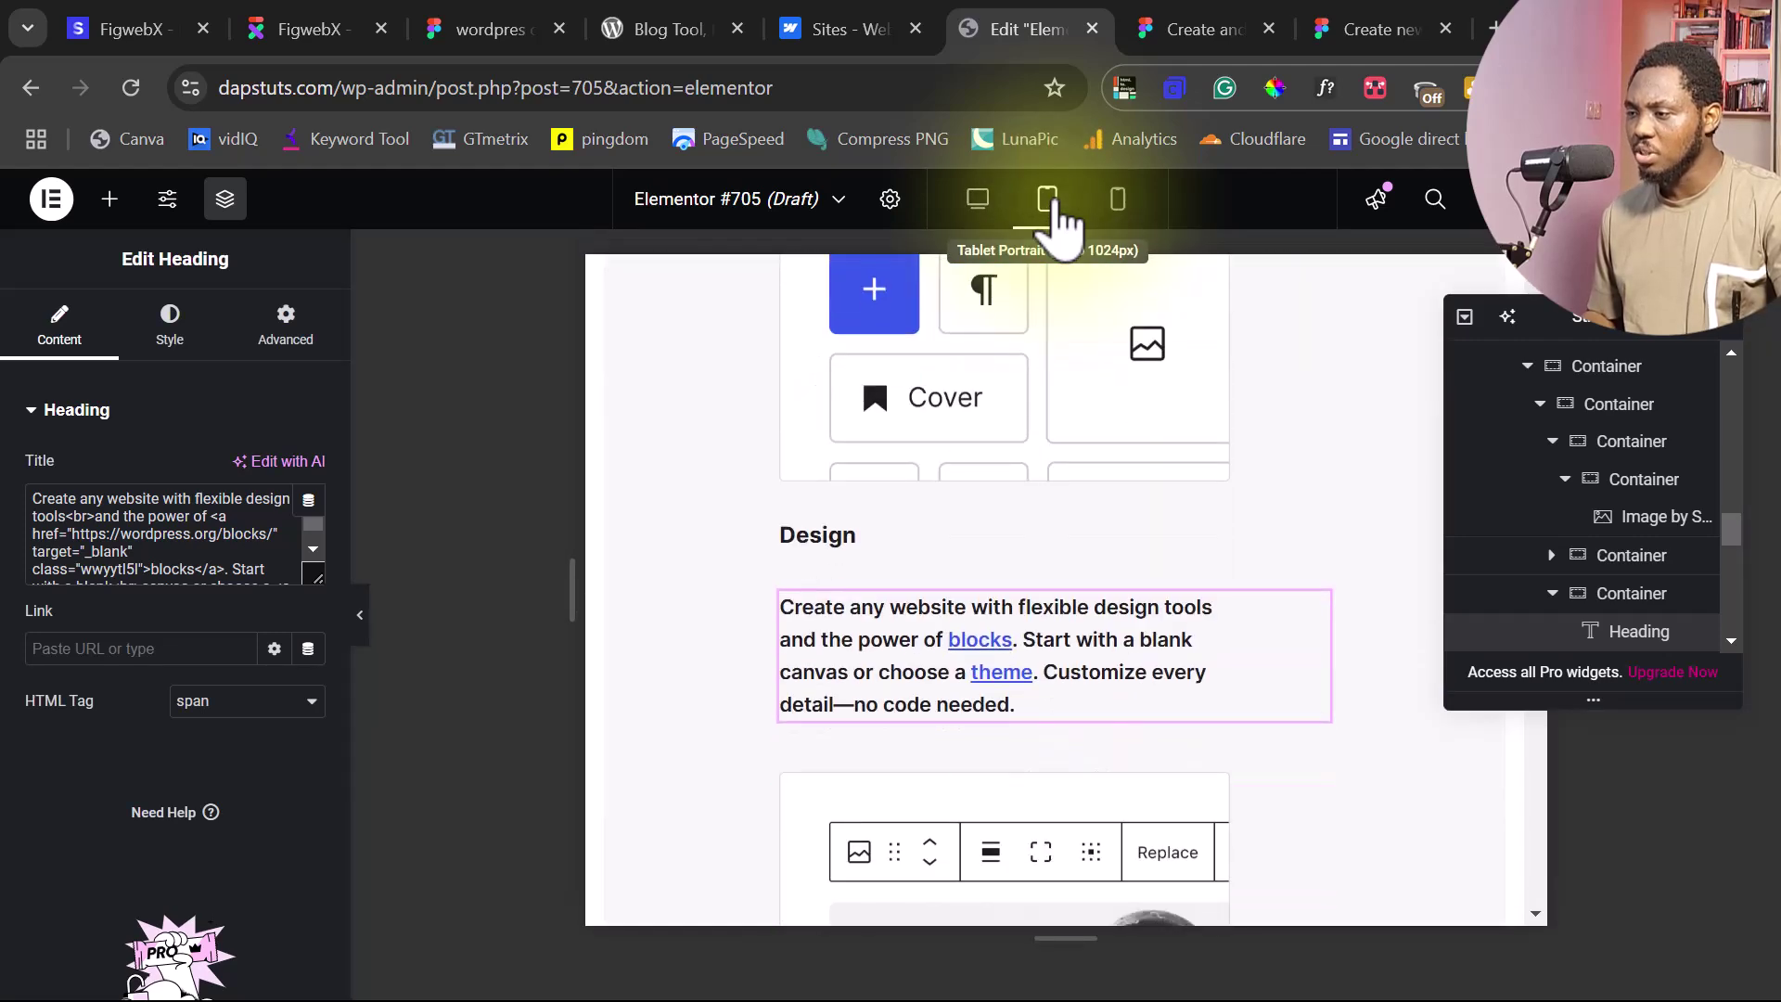
scroll(986, 536, "down", 20)
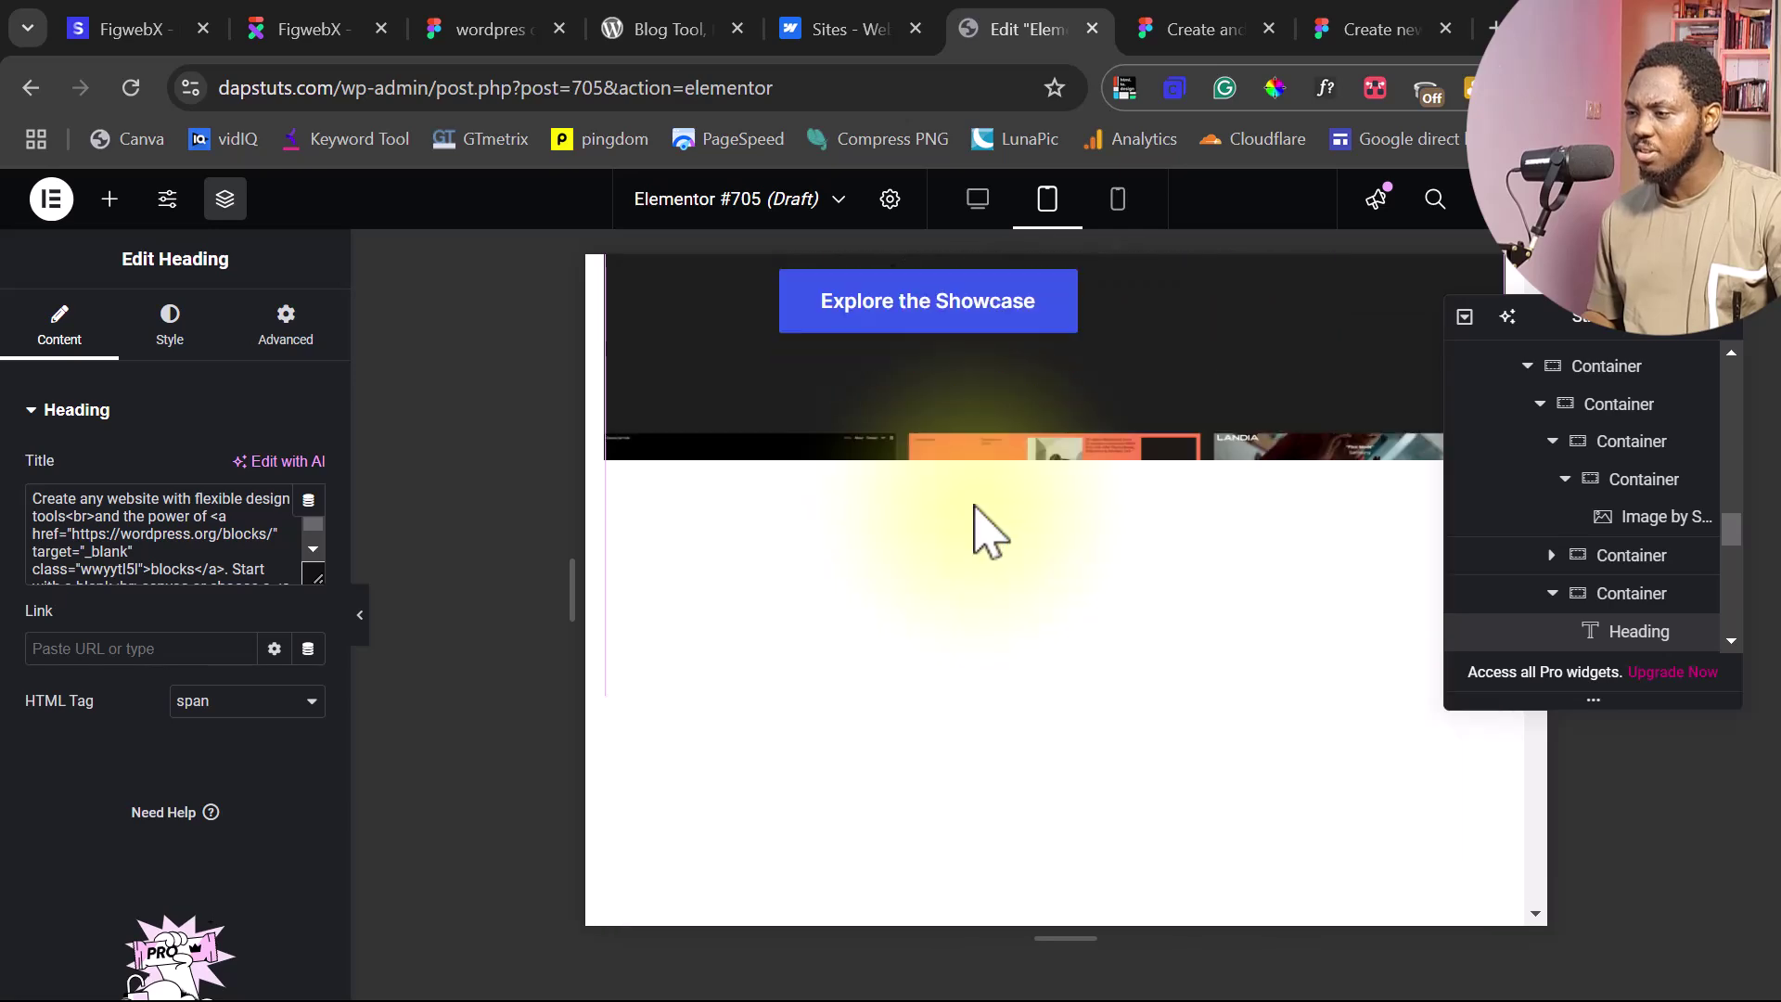
scroll(982, 521, "down", 10)
scroll(997, 492, "up", 6)
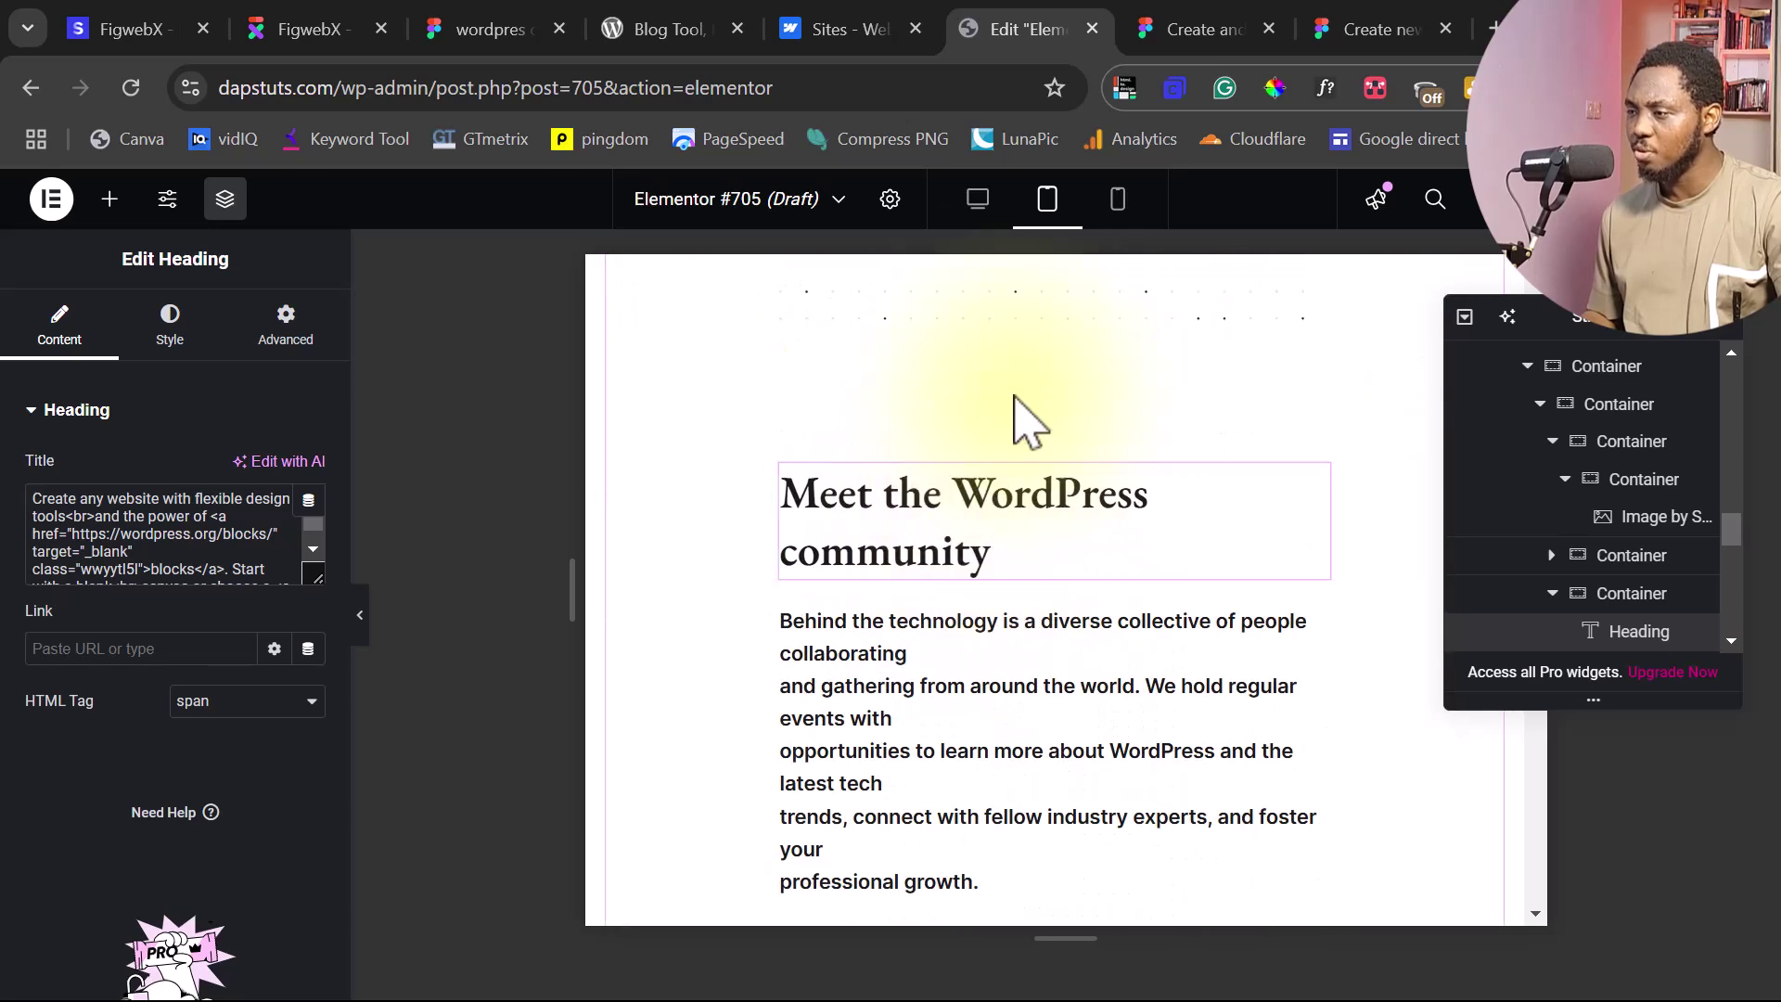
Preview the page in the mobile portrait layout and examine it from the header down to the latest news section
left_click(1118, 216)
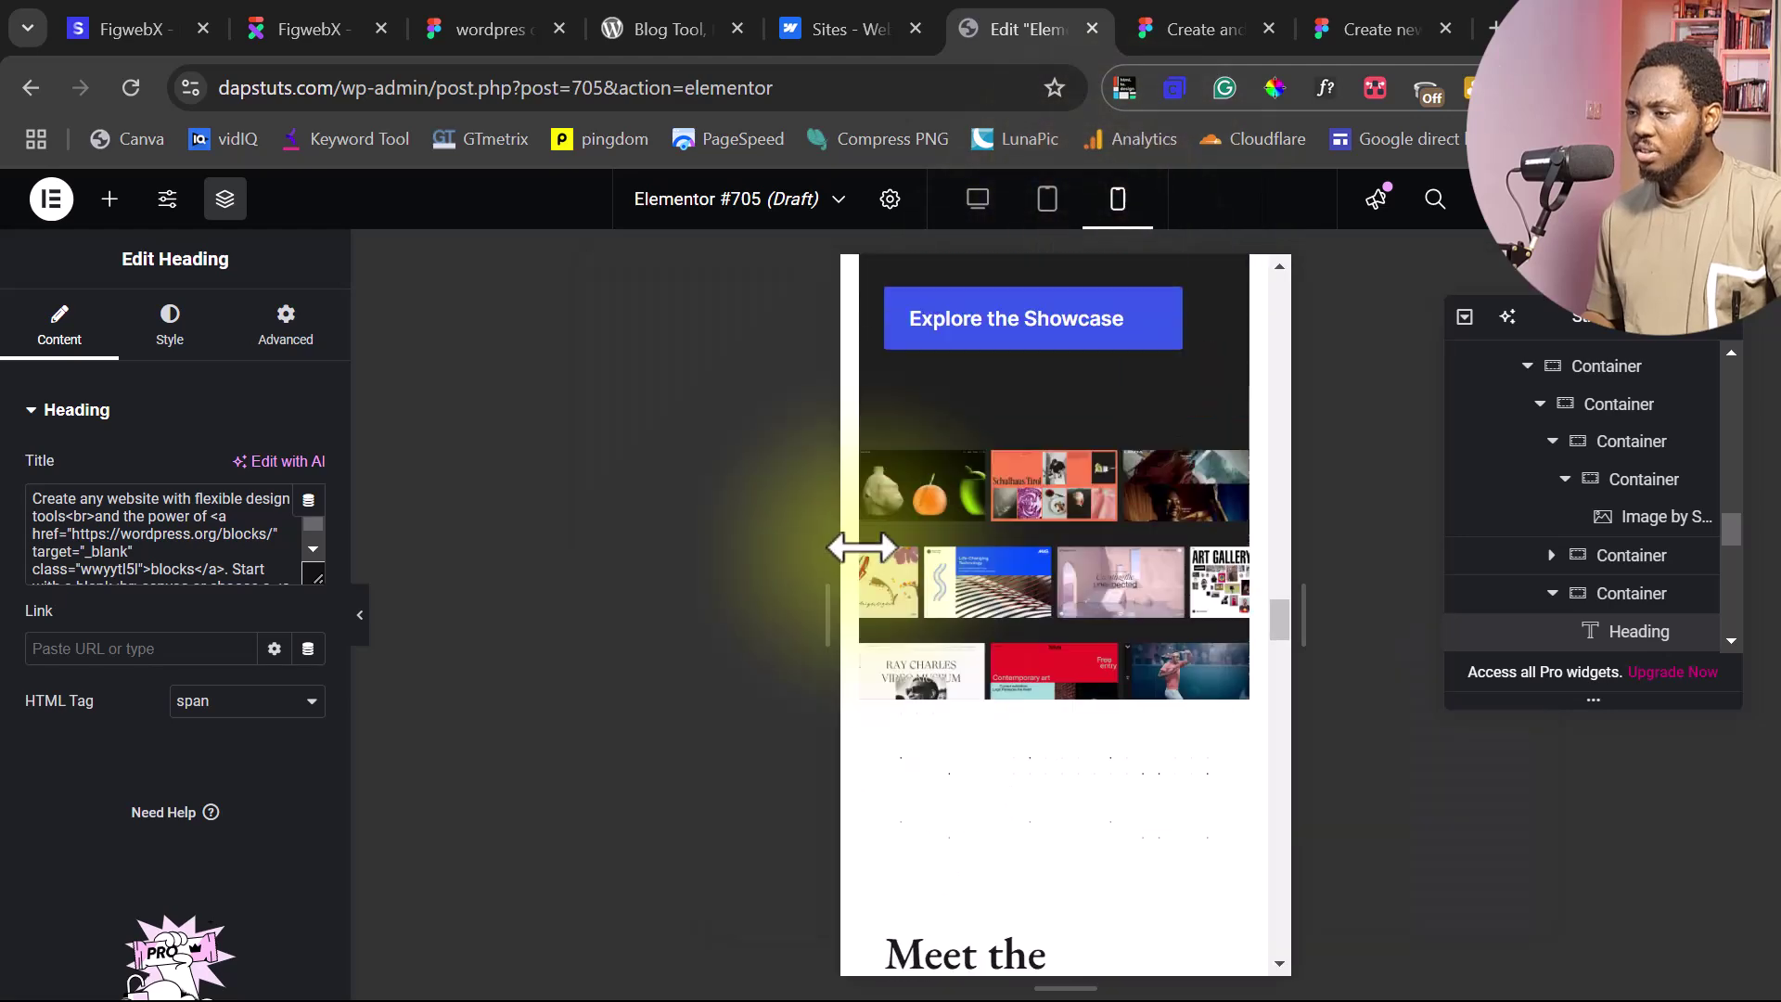
scroll(939, 565, "up", 10)
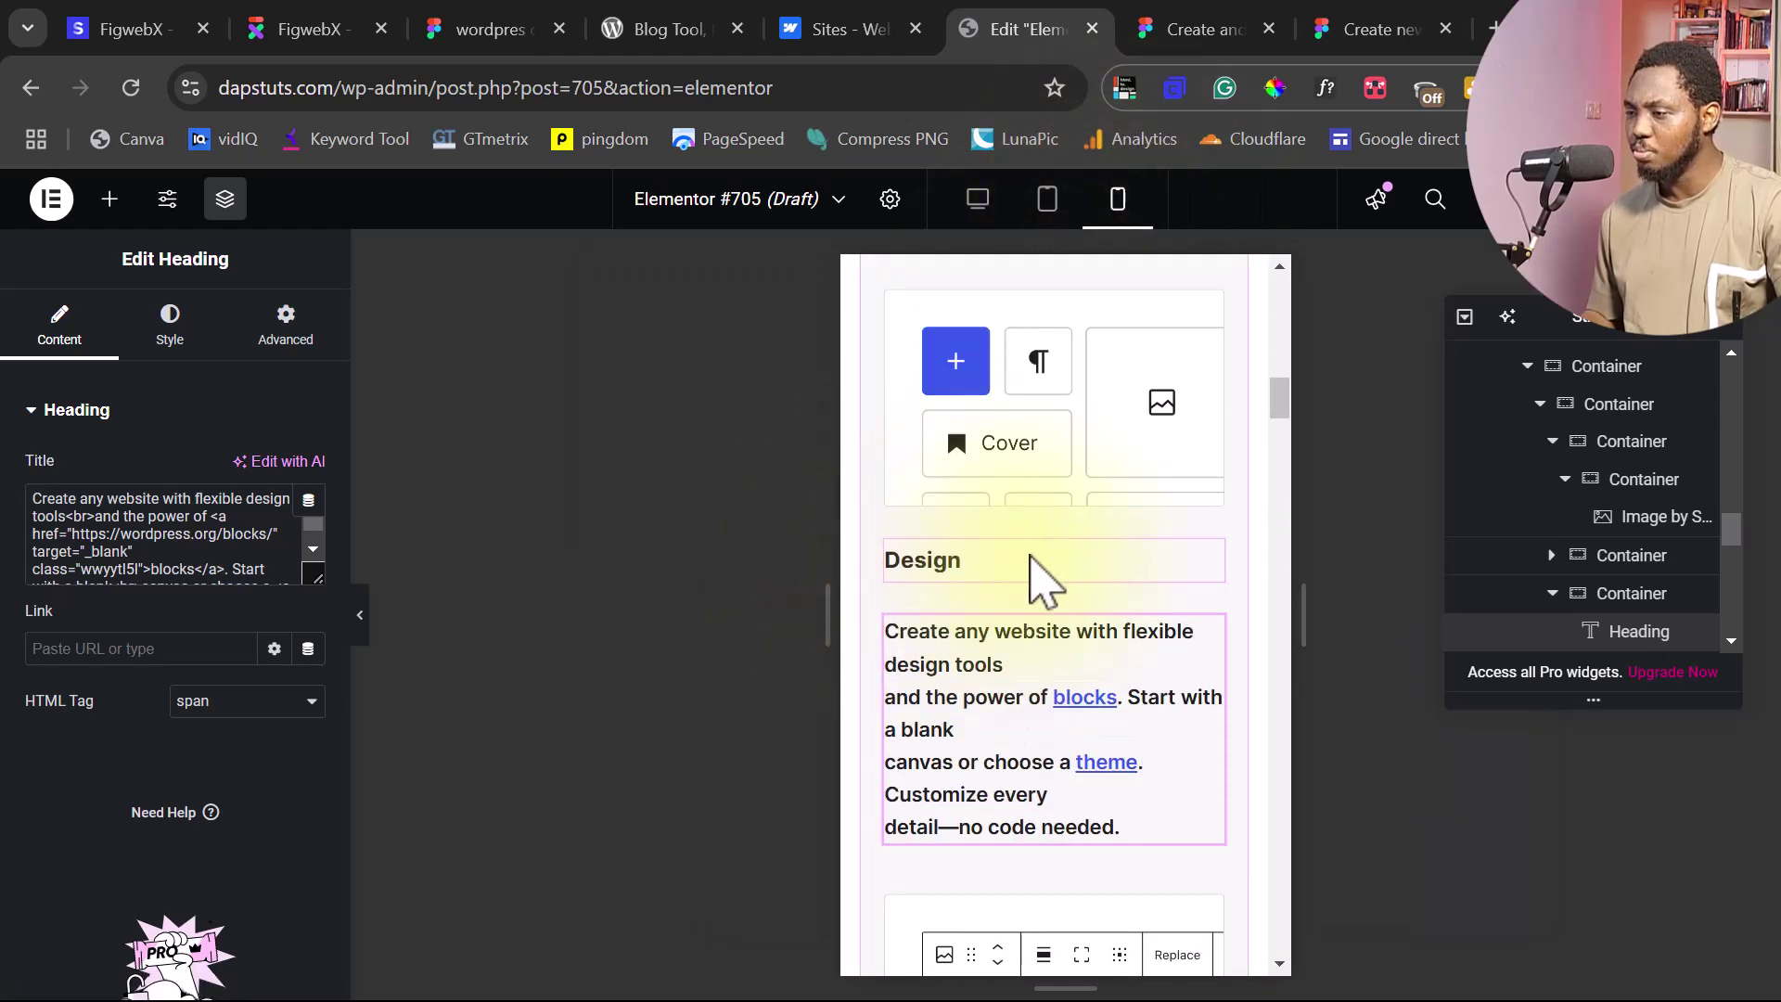
scroll(1041, 580, "down", 5)
scroll(1044, 583, "up", 15)
scroll(1044, 582, "up", 5)
scroll(1044, 585, "down", 10)
scroll(1047, 589, "down", 15)
scroll(1044, 584, "down", 15)
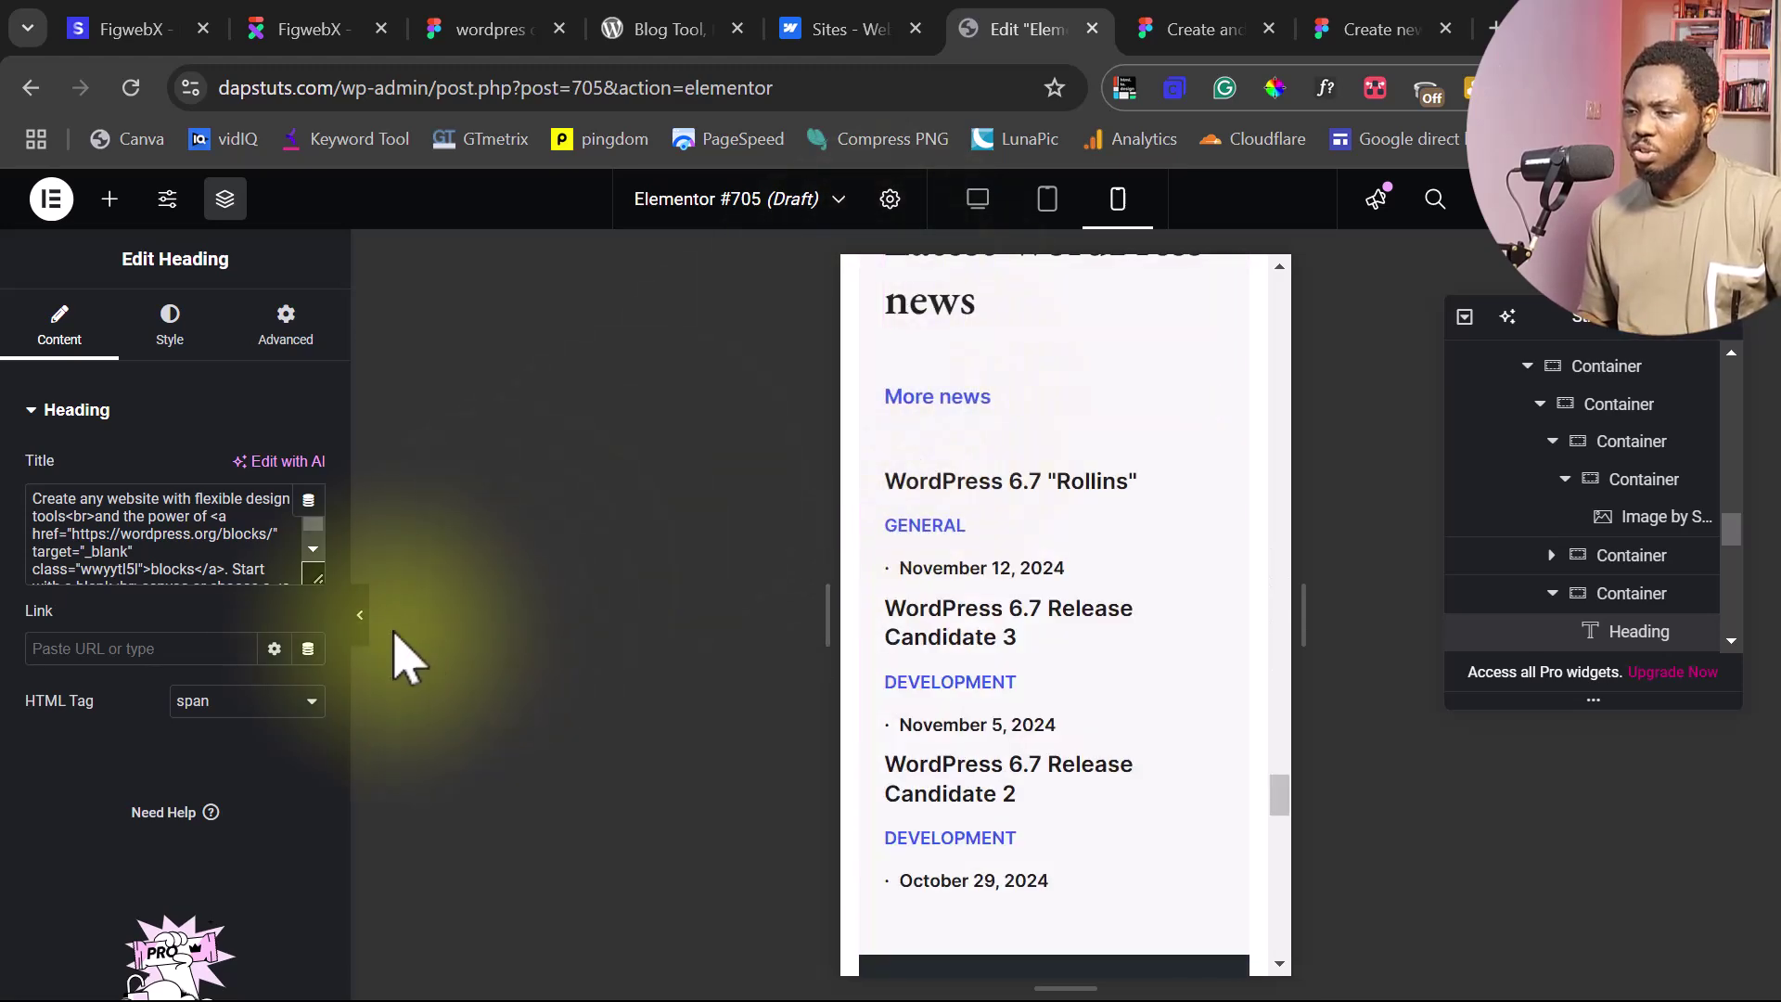
Examine the page in the desktop layout with the editing panel hidden, and restore the panel
left_click(358, 616)
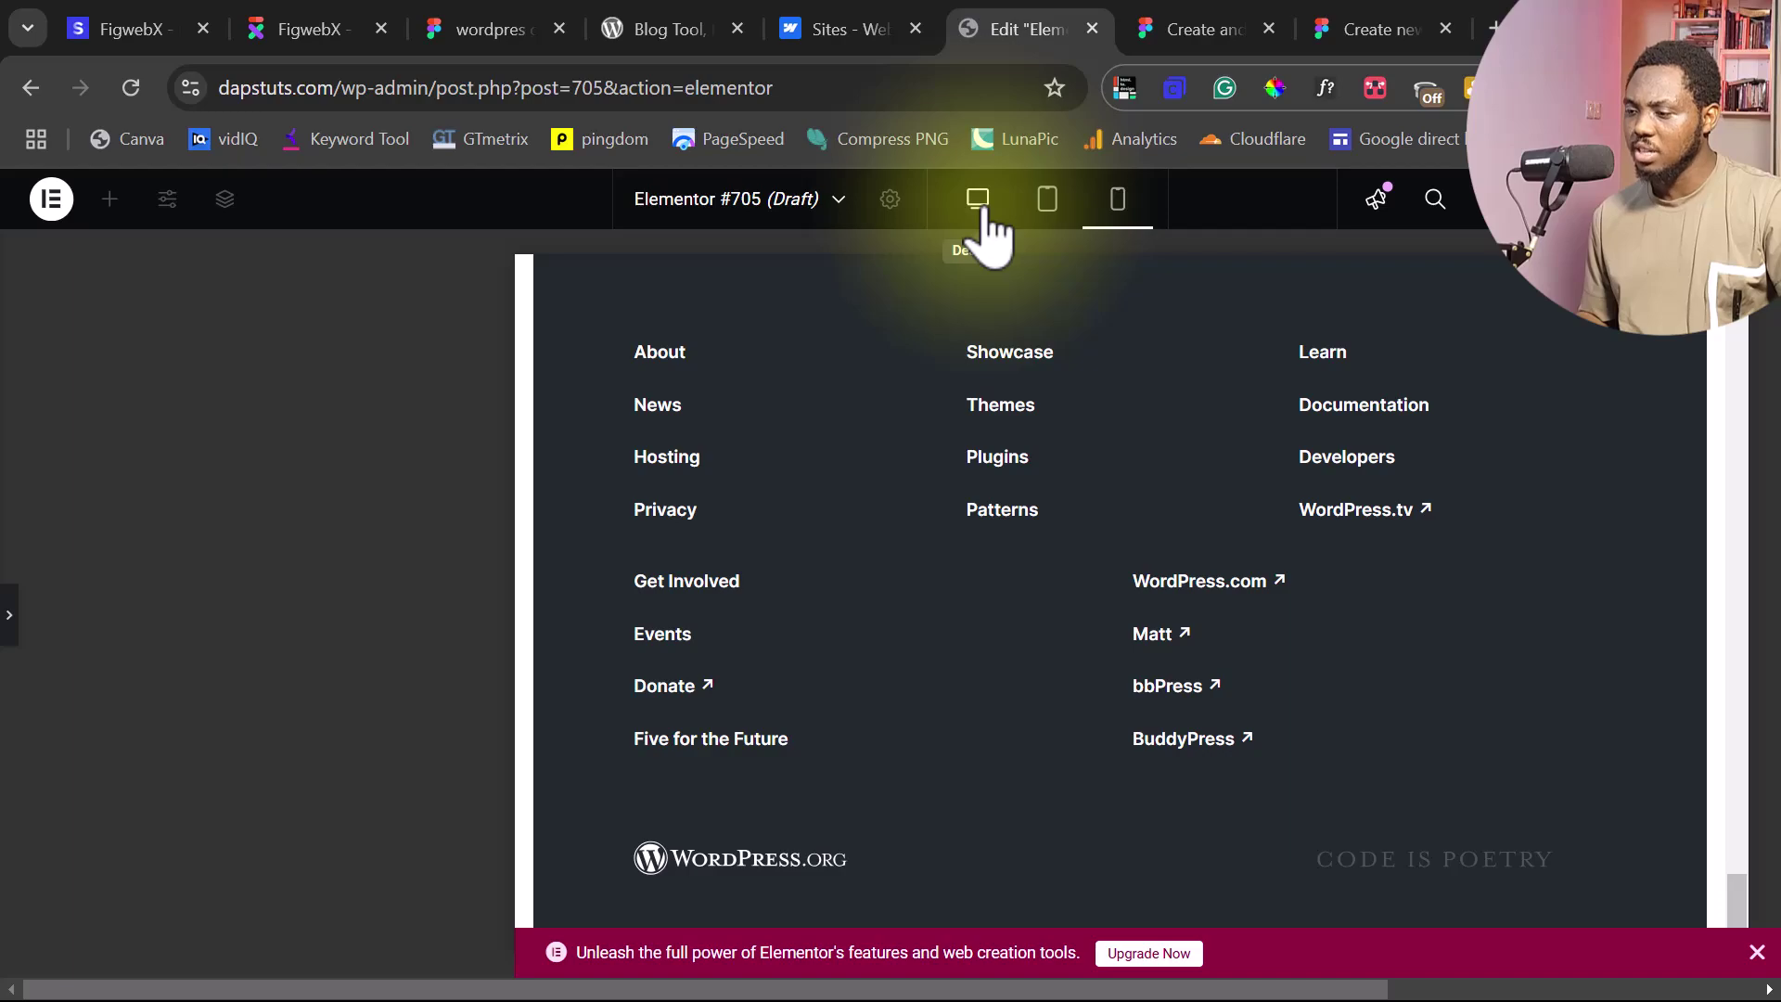
scroll(784, 629, "up", 15)
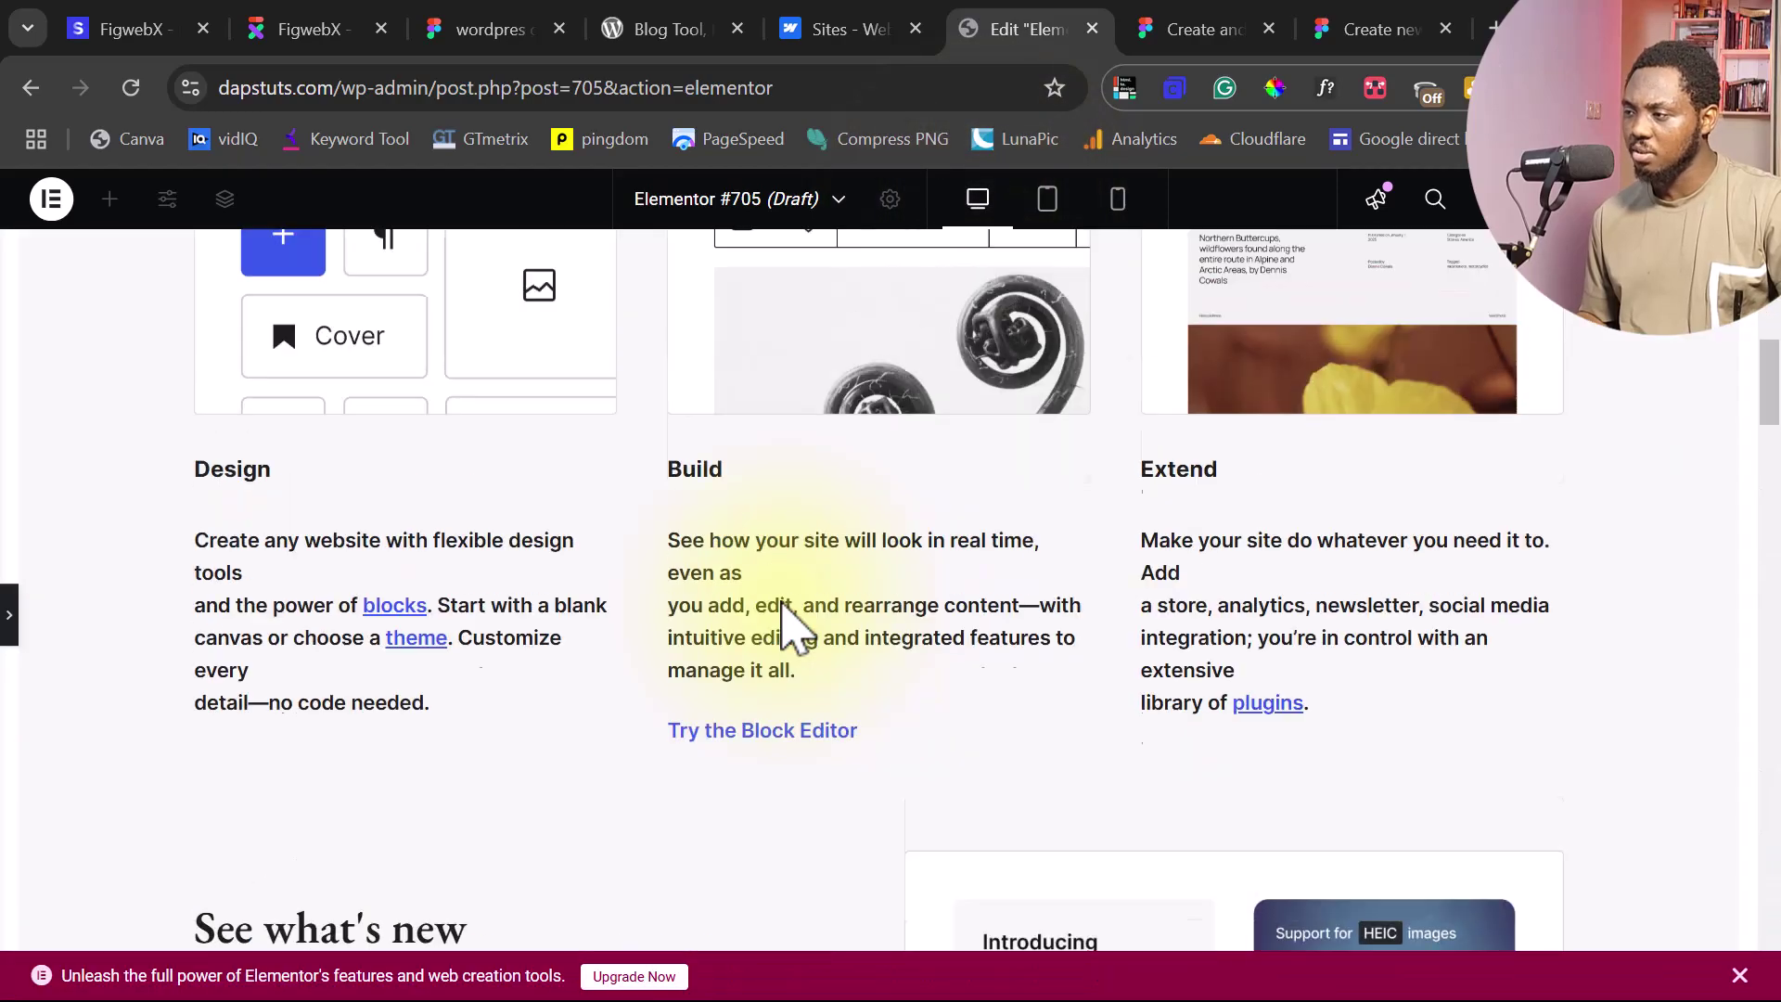
scroll(784, 629, "down", 15)
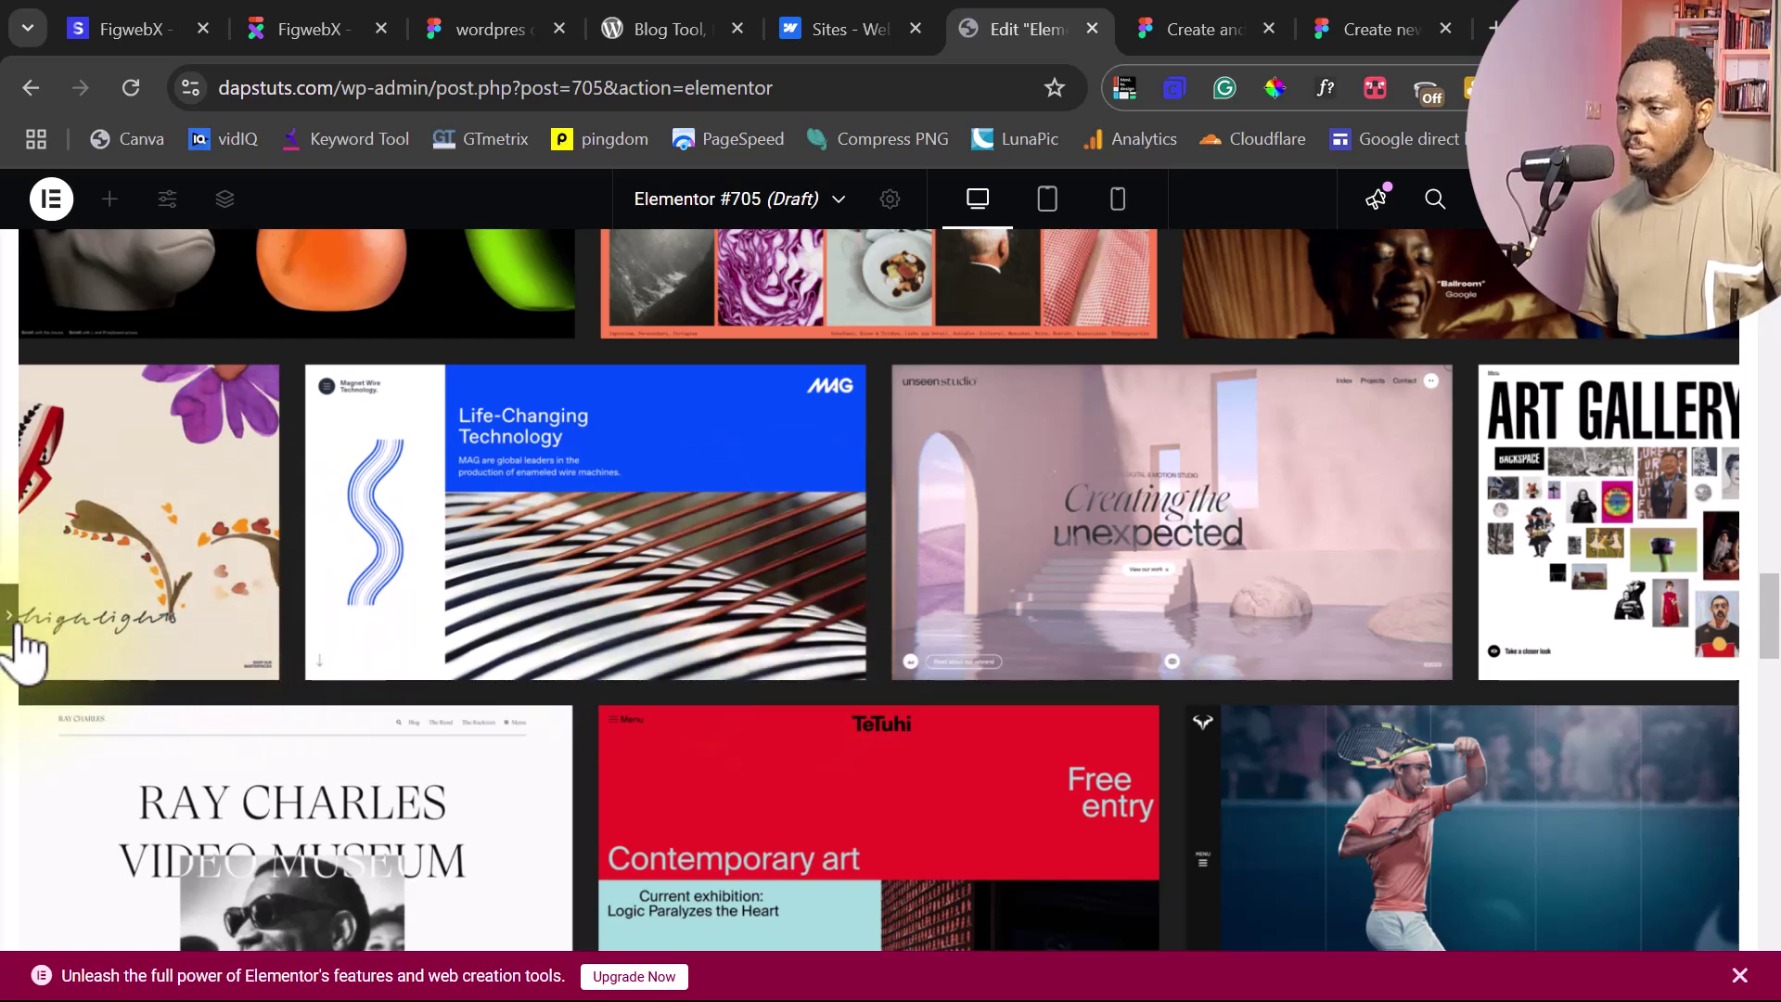
left_click(11, 616)
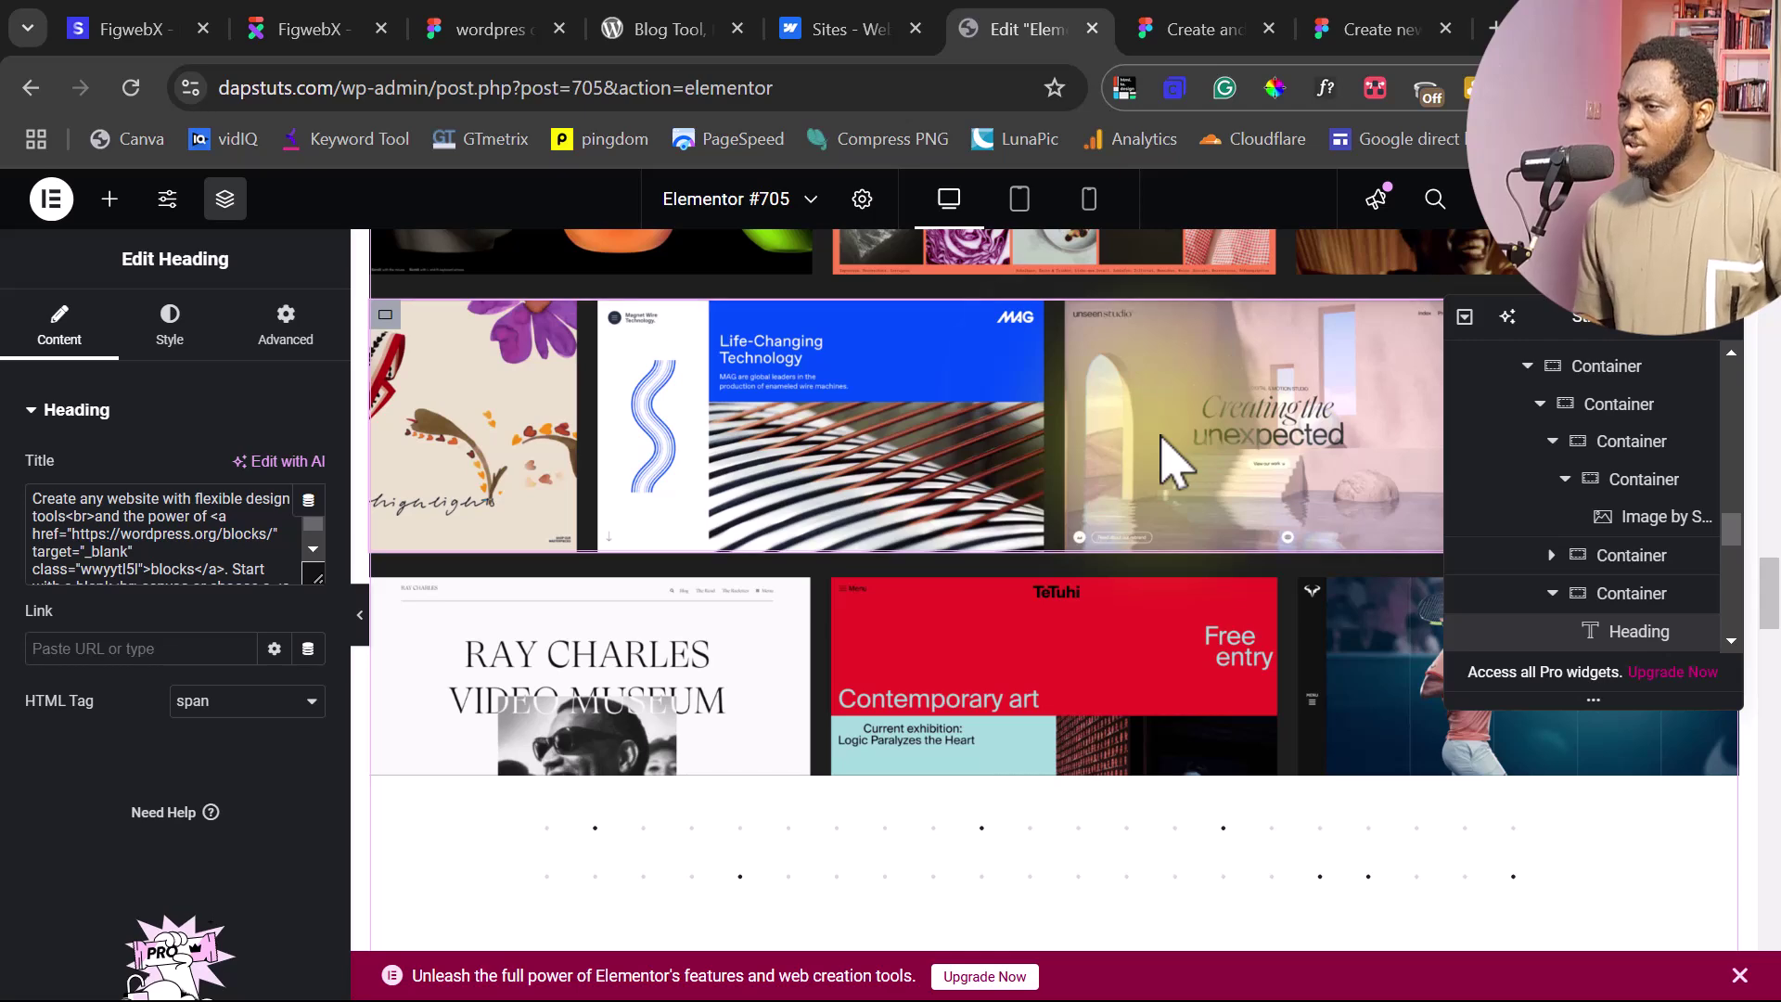
Switch to the Webflow dashboard and open the wordpress clone site in the designer
left_click(848, 37)
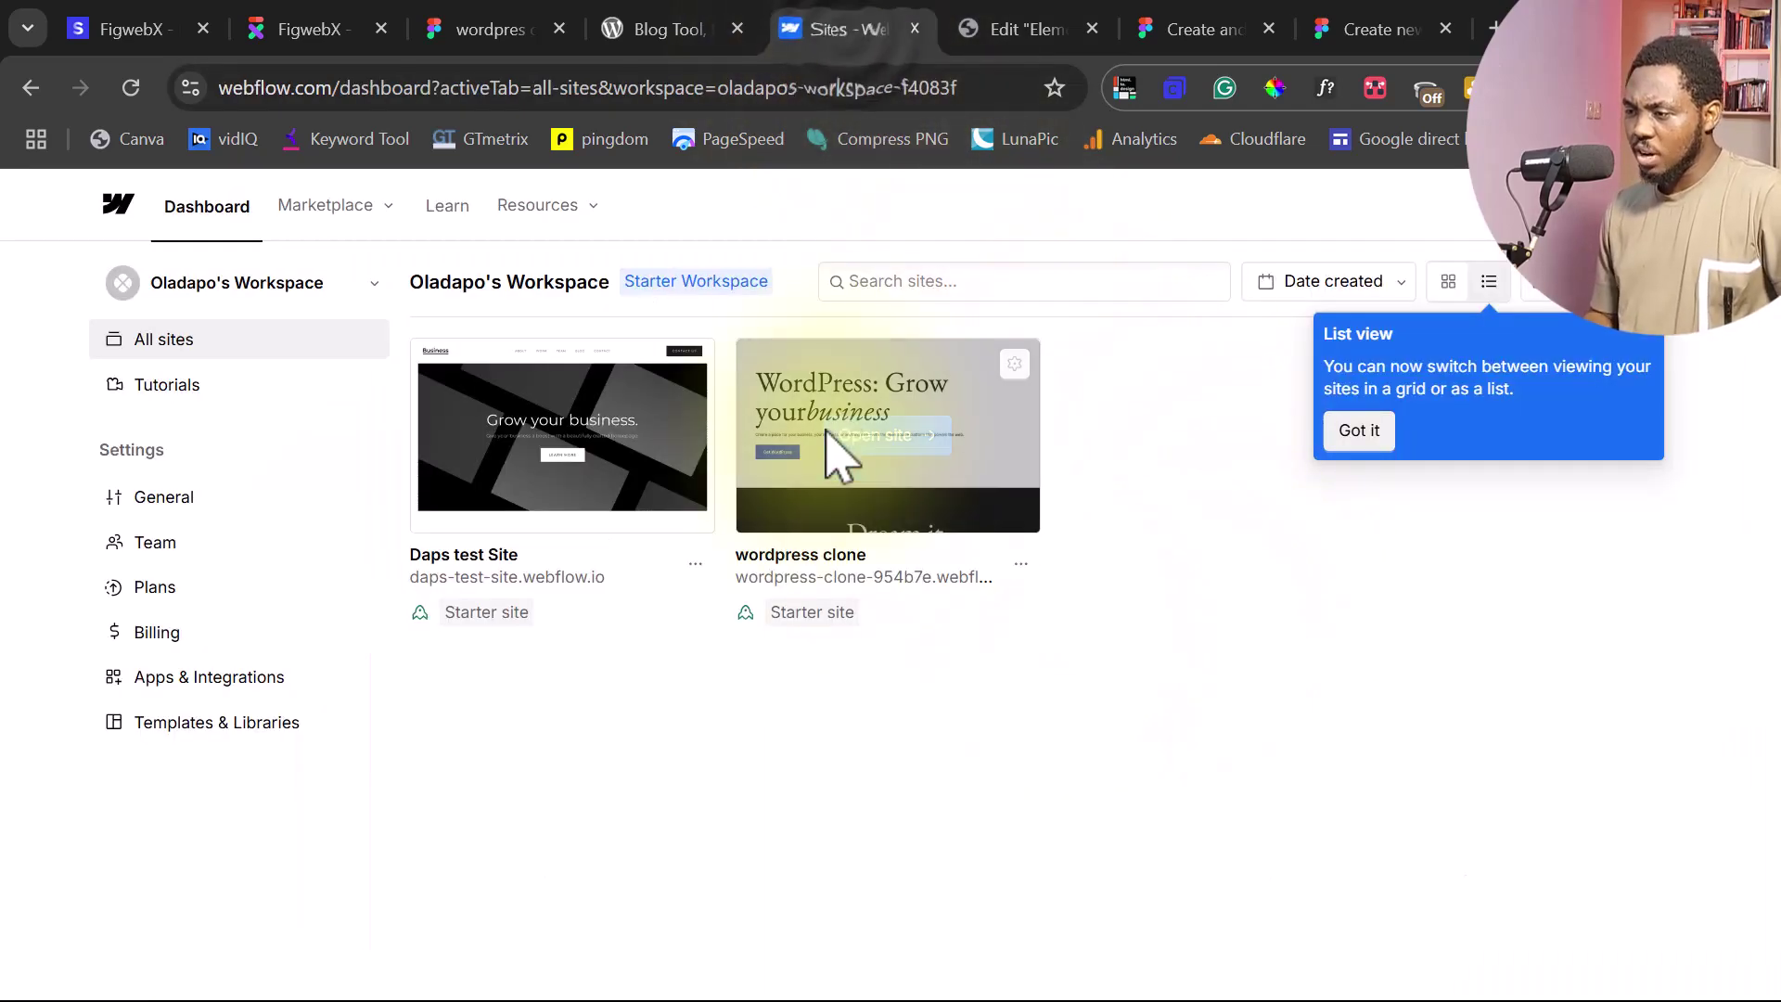
left_click(872, 438)
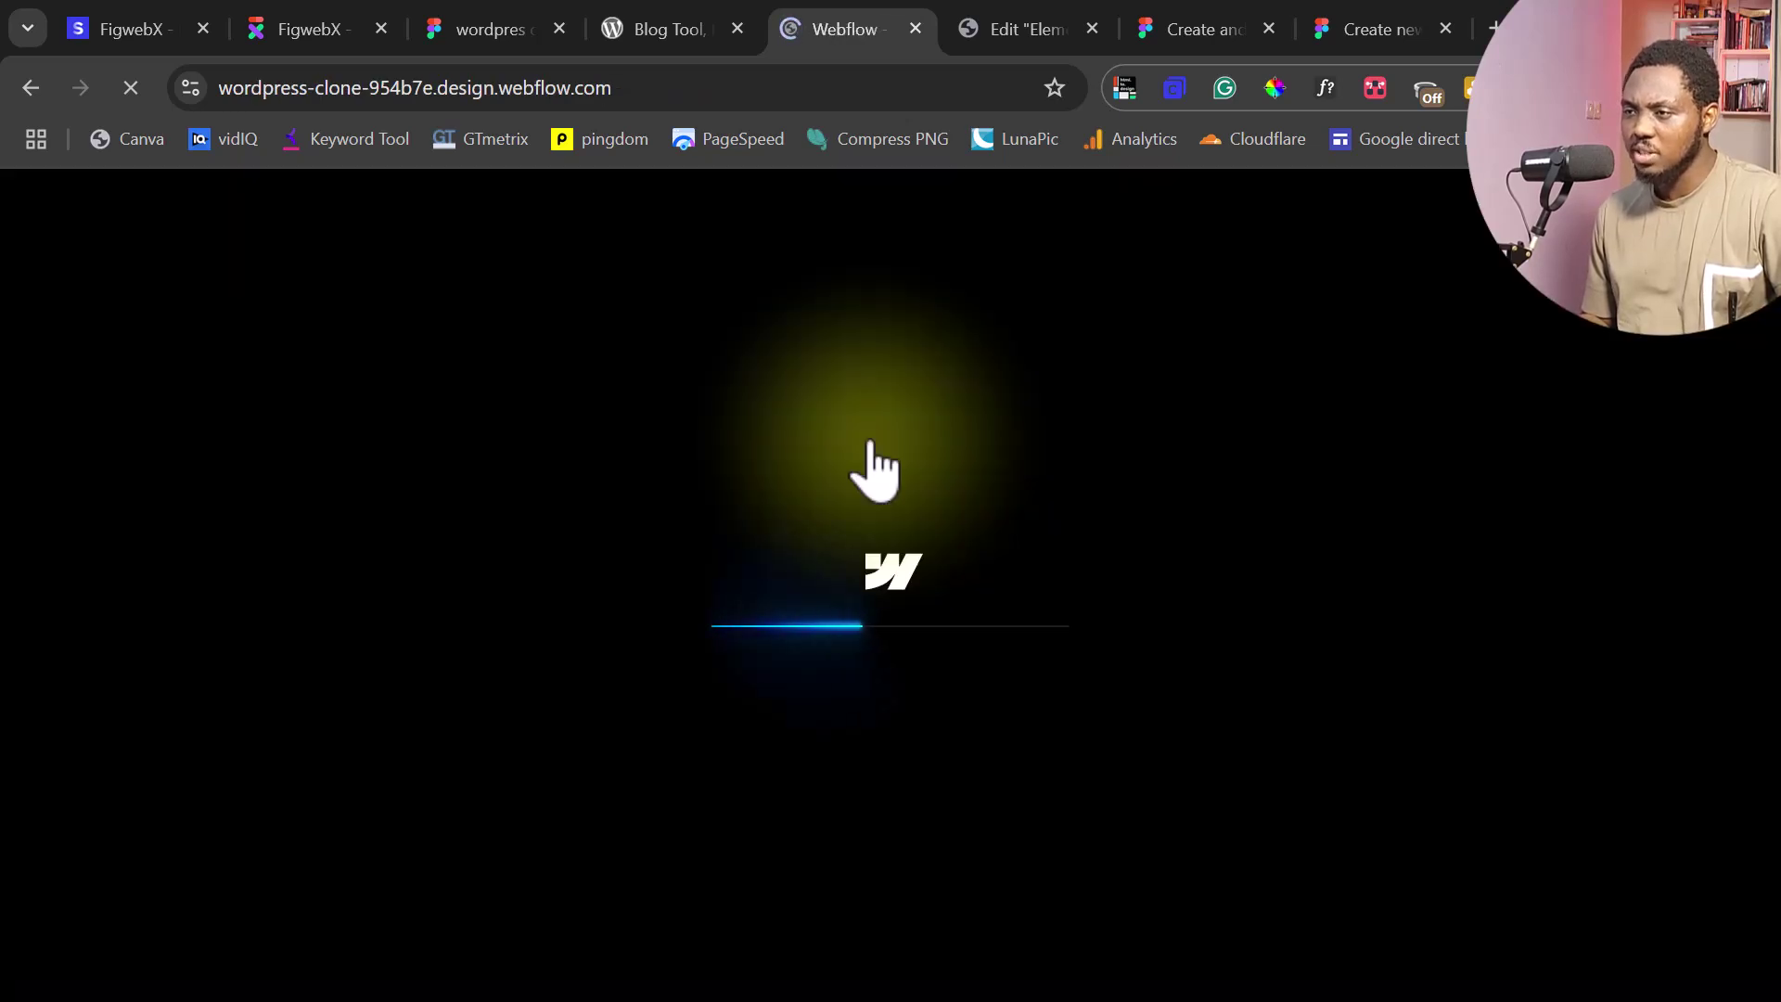
Start a new export task in FigwebX and copy the link to the 1440w light frame from Figma
left_click(309, 37)
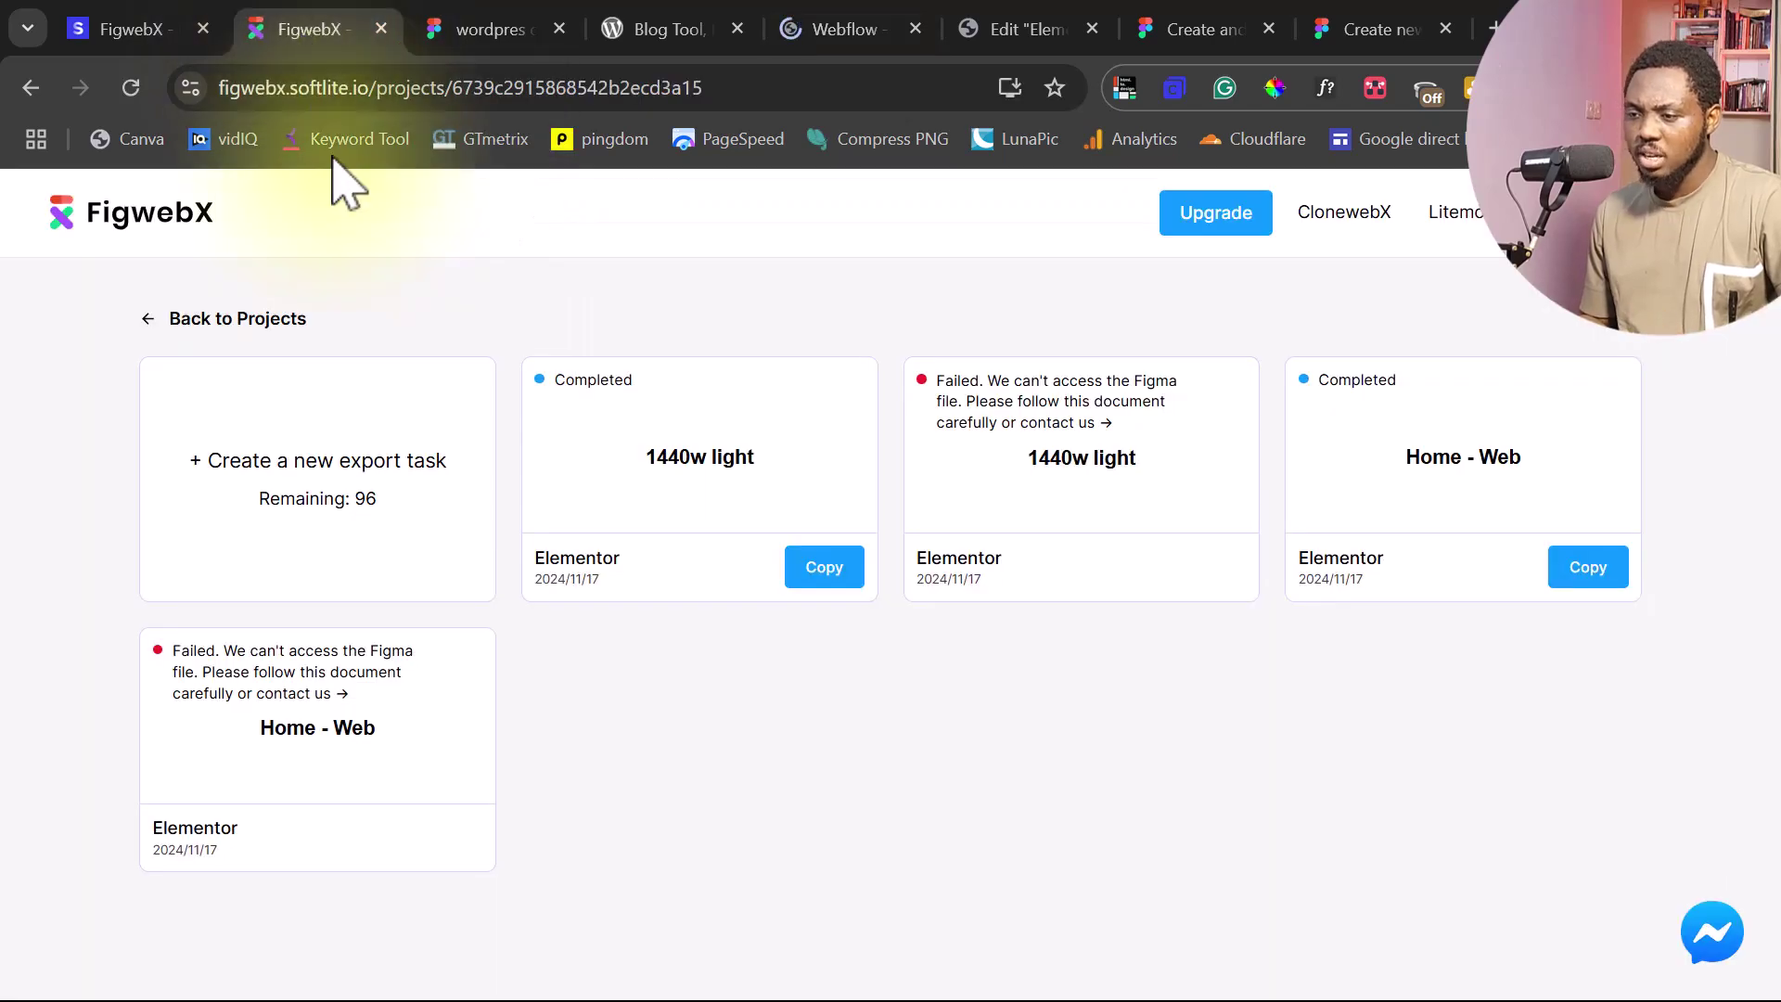
left_click(273, 478)
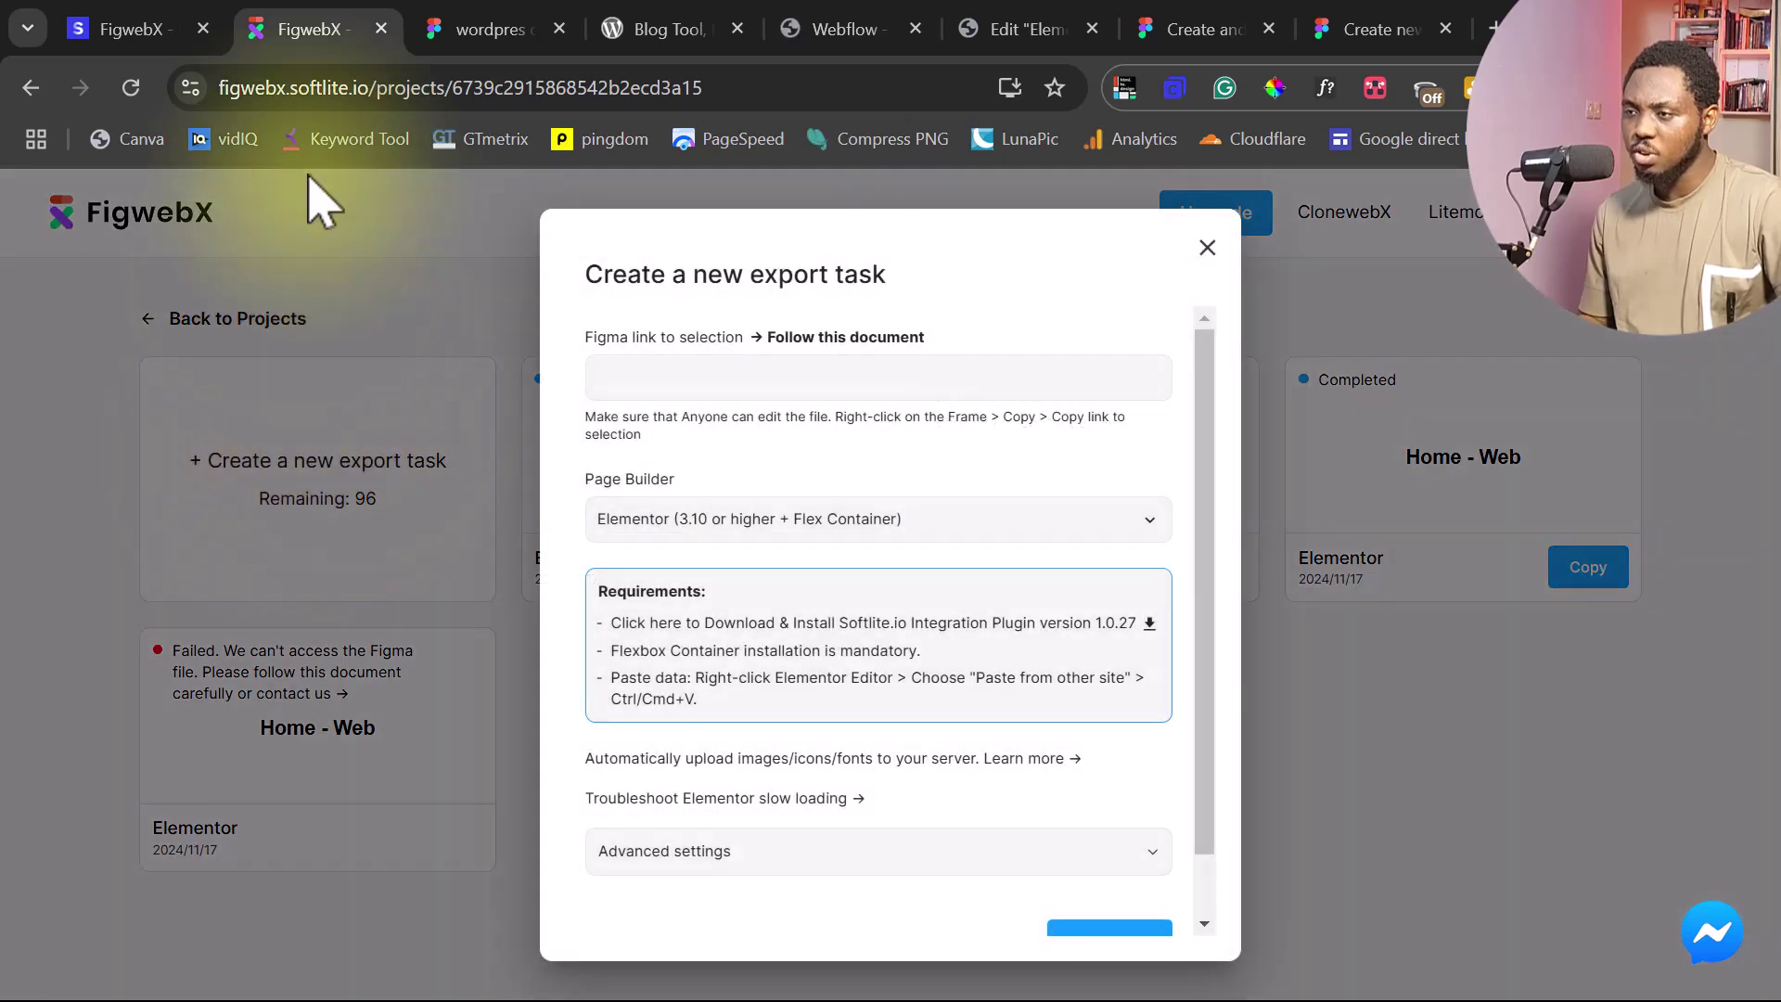
left_click(499, 37)
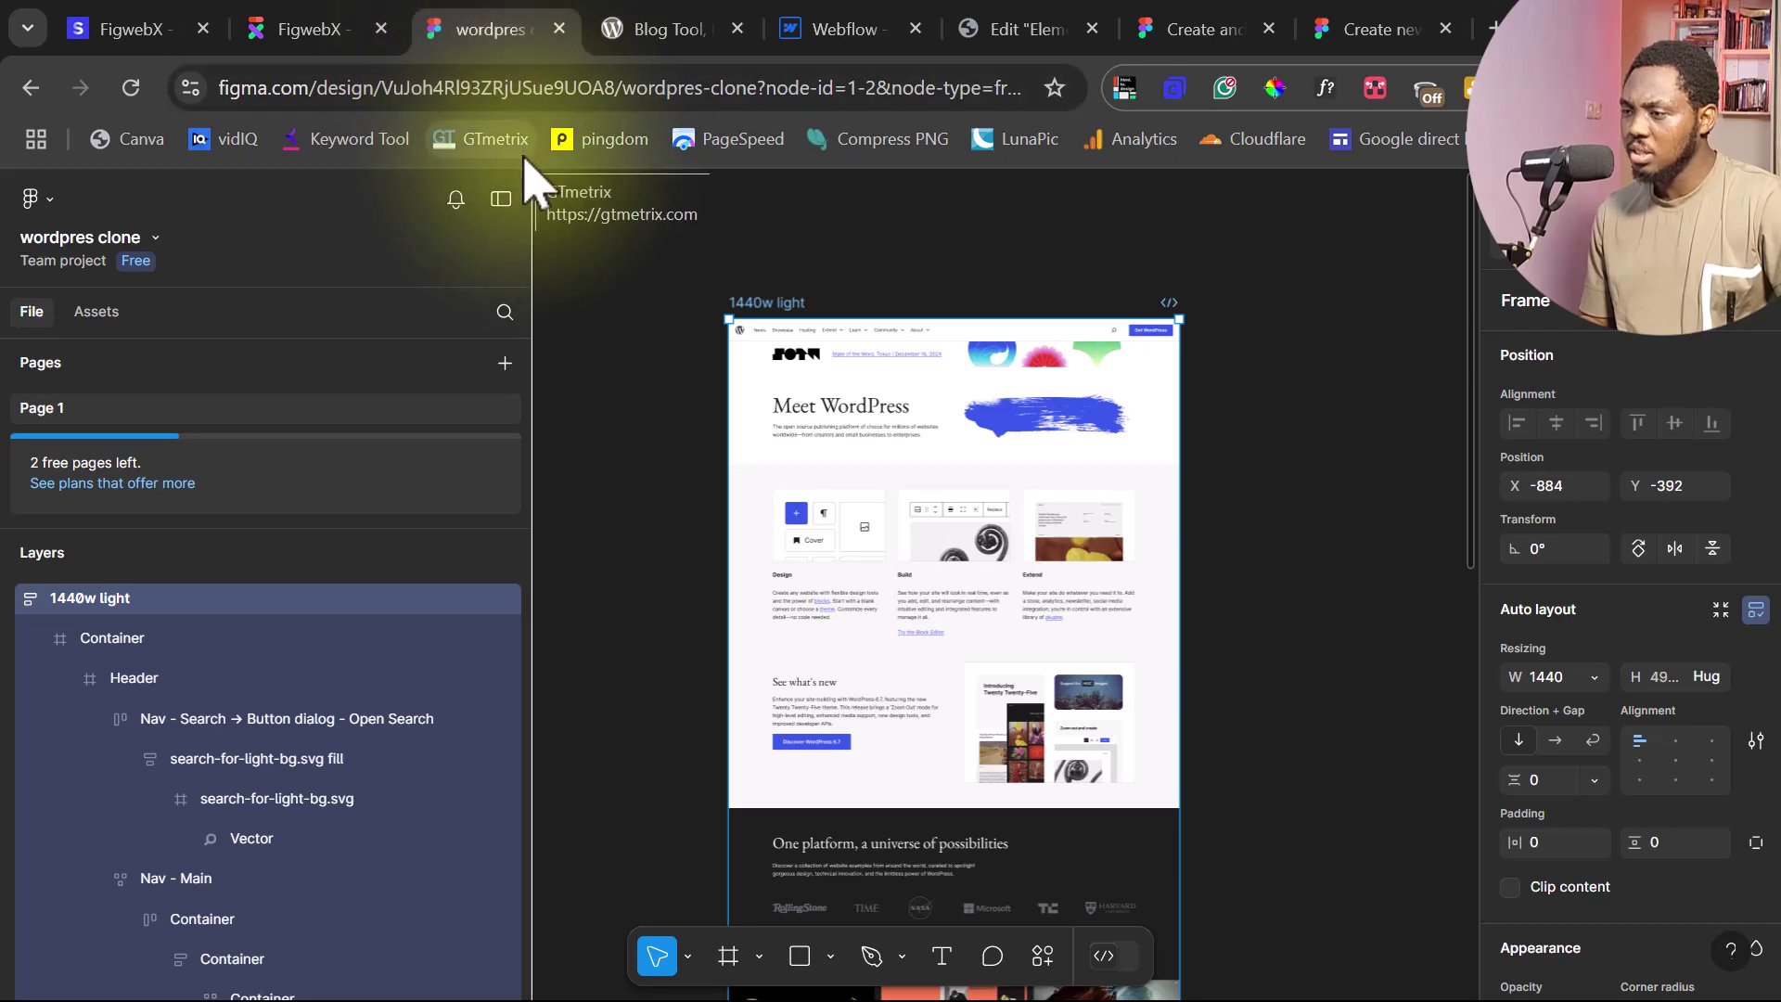
right_click(759, 319)
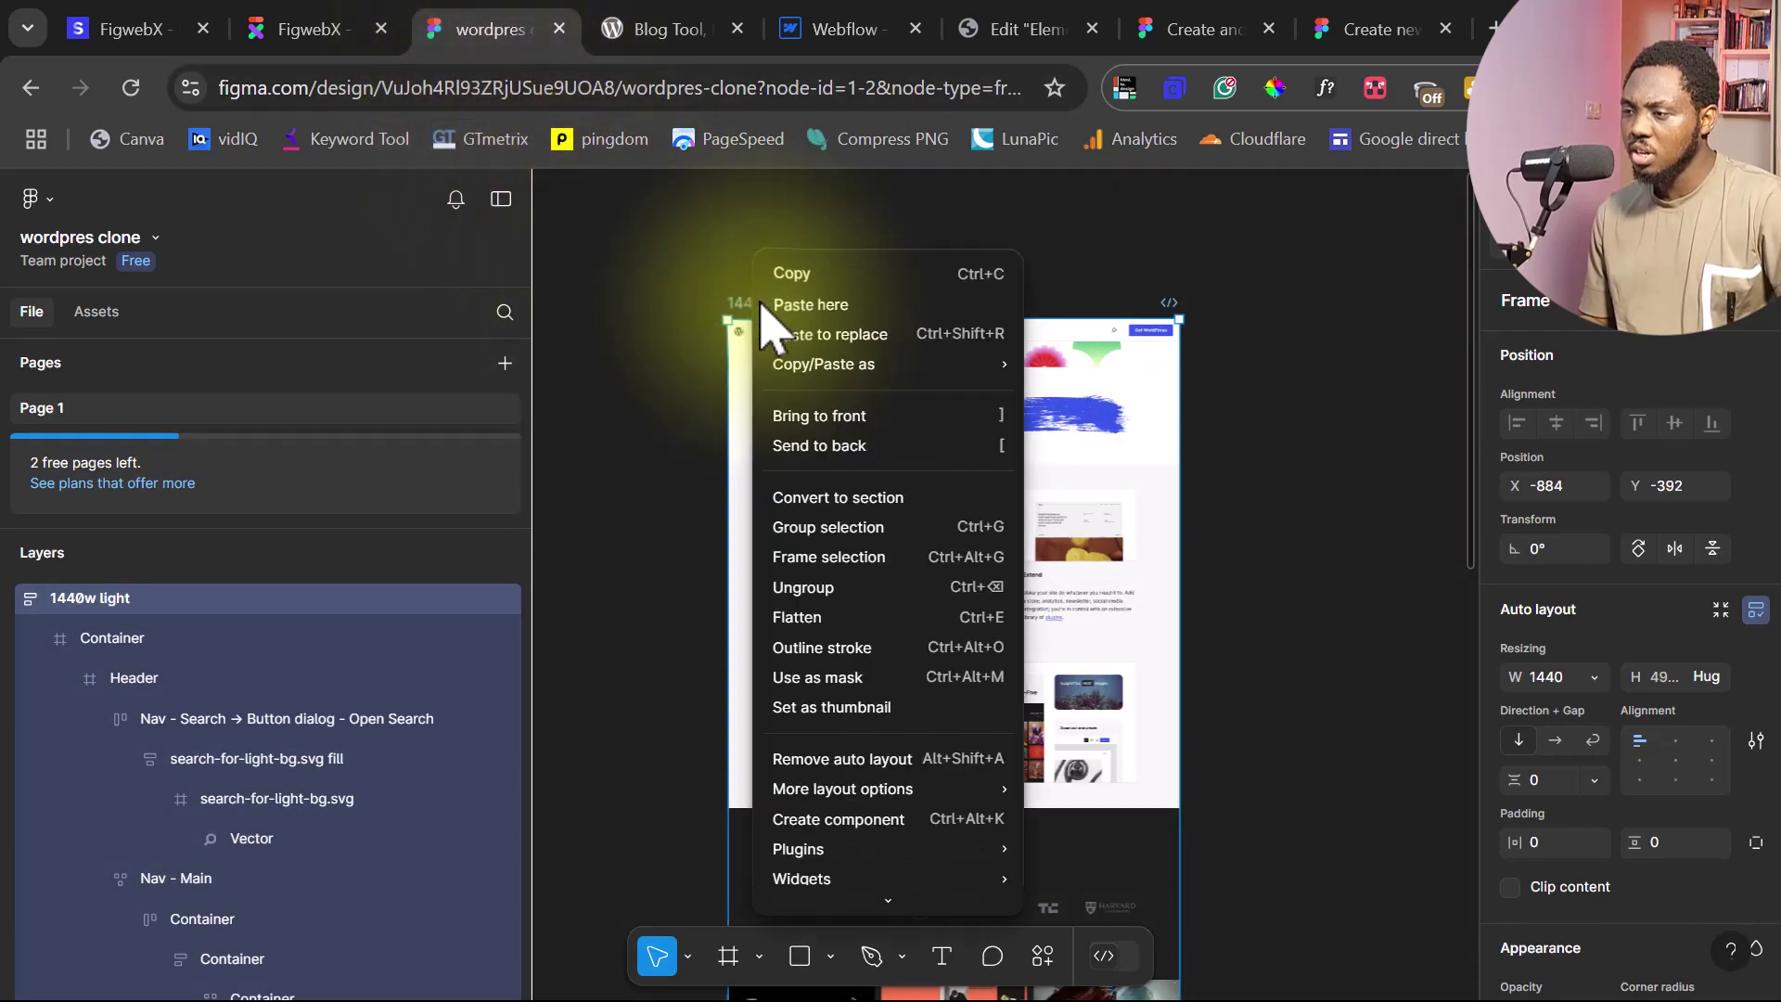
mouse_move(821, 374)
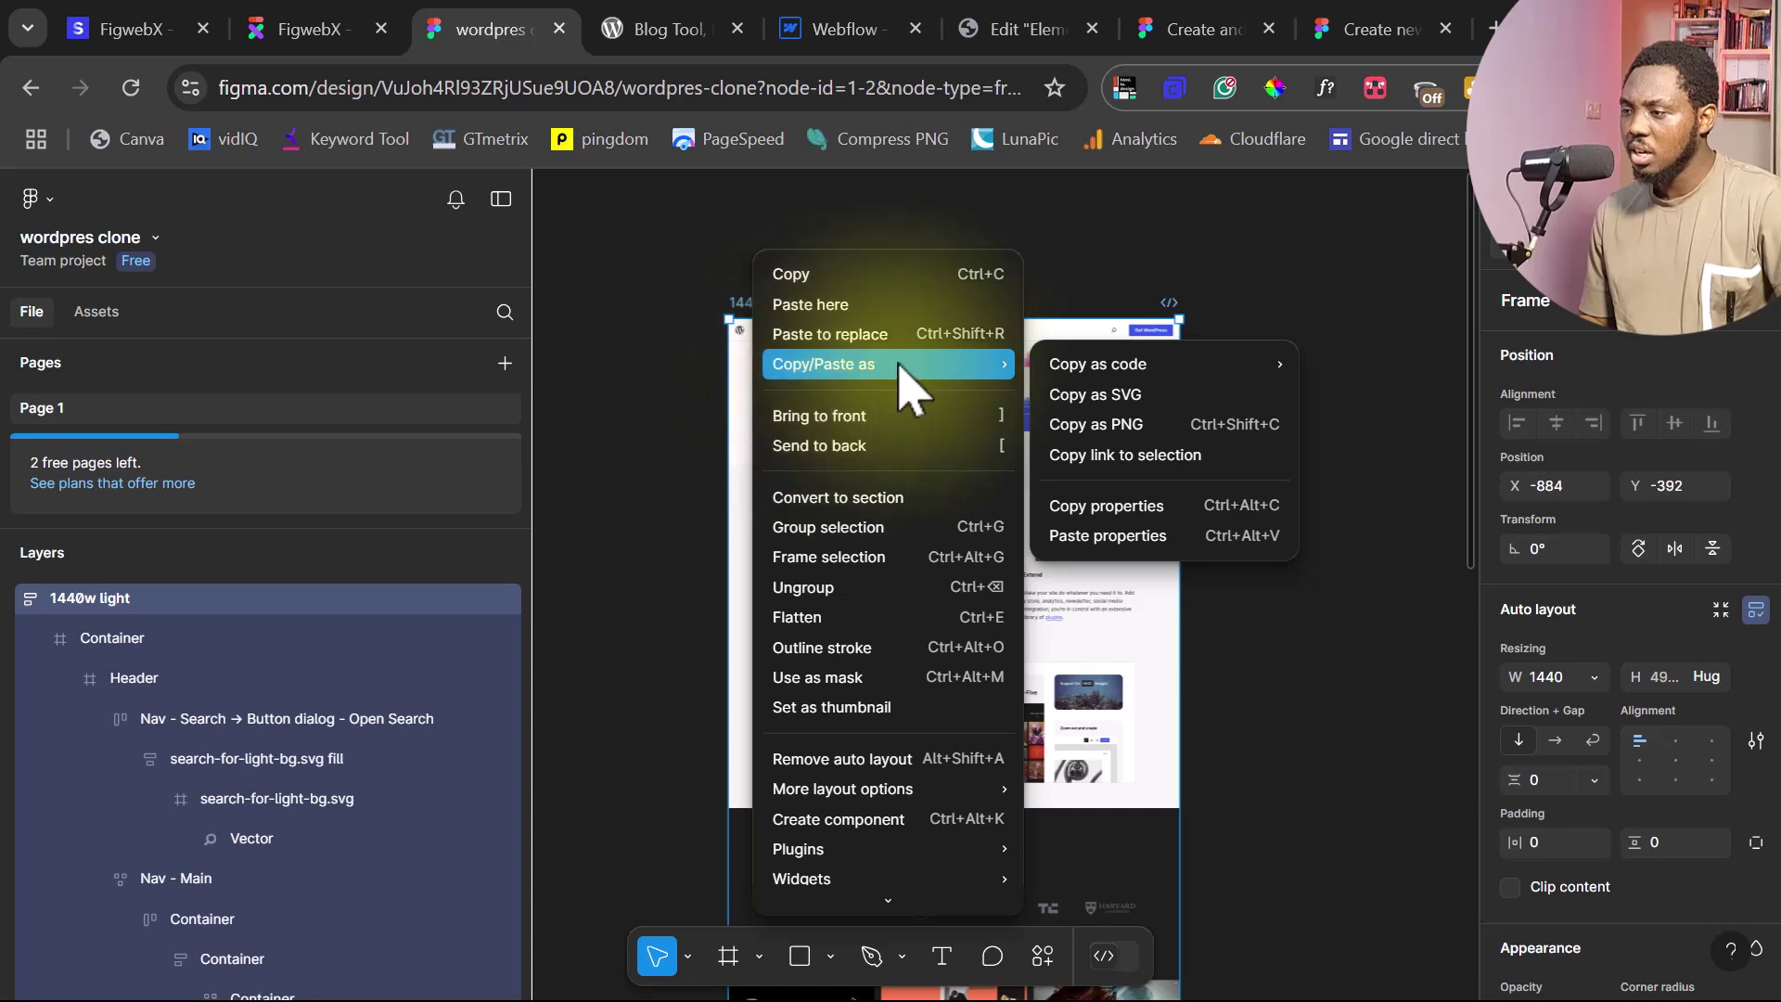
left_click(1103, 460)
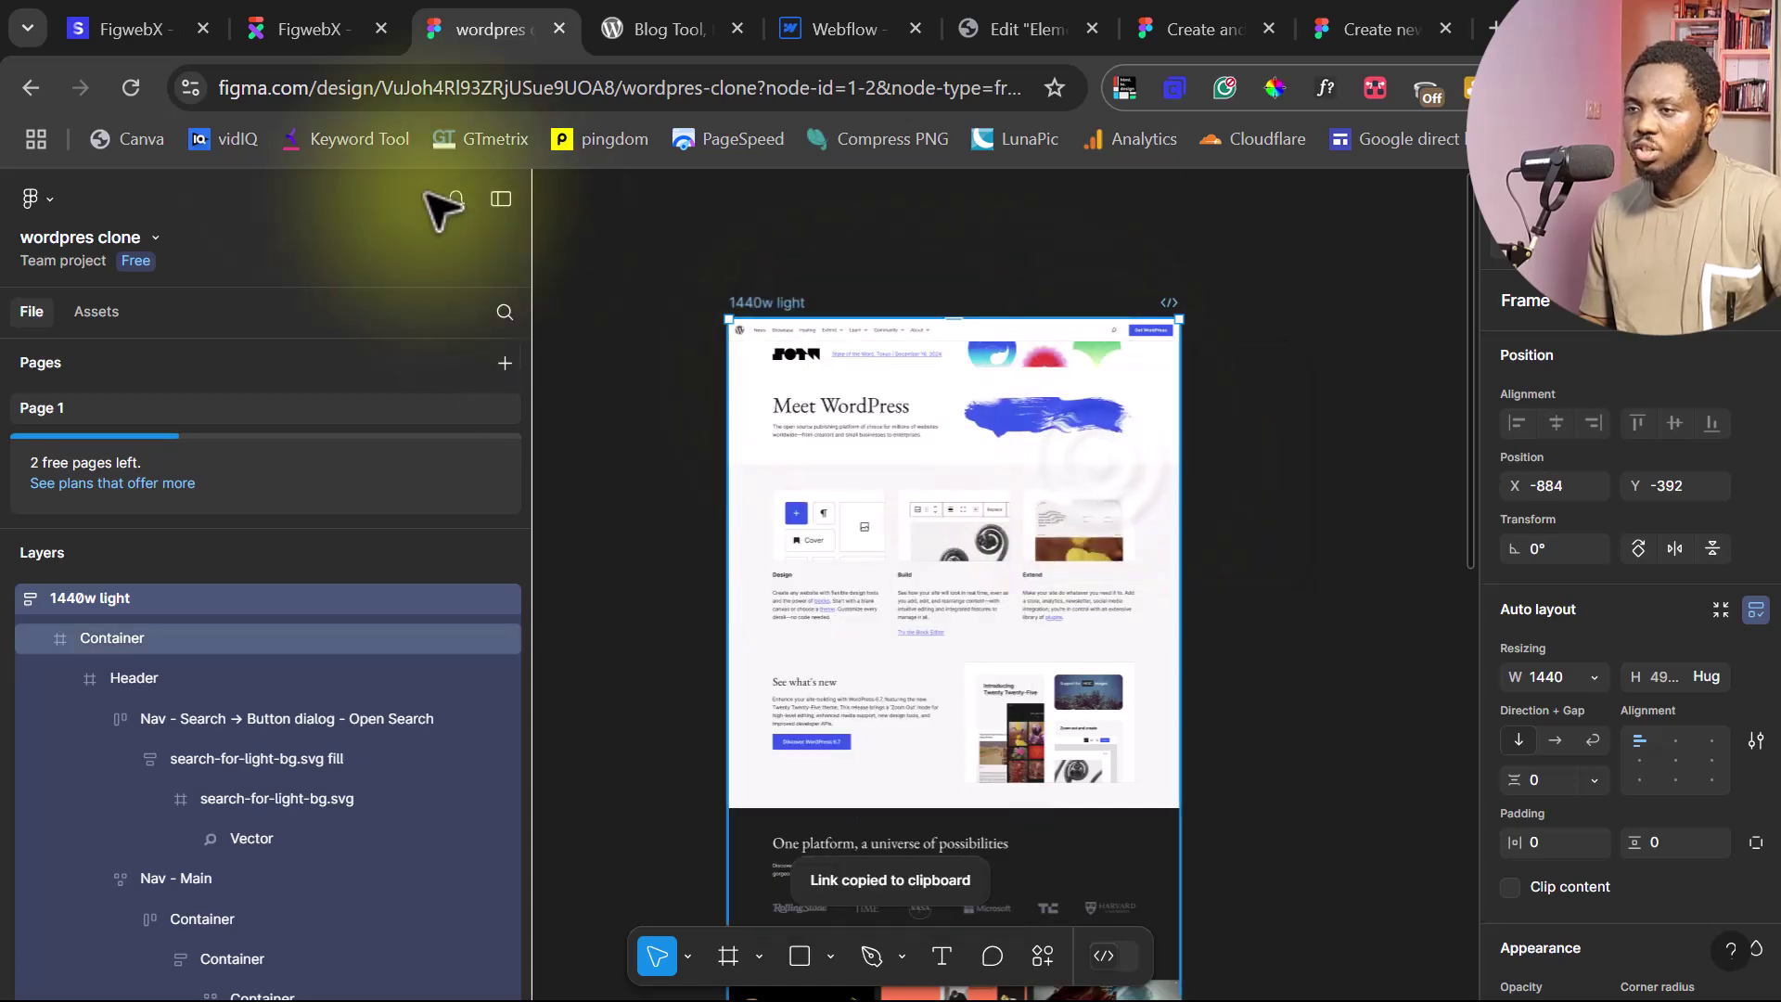
Switch back to the FigwebX export task, paste the copied Figma frame link and choose Webflow as the page builder
left_click(302, 33)
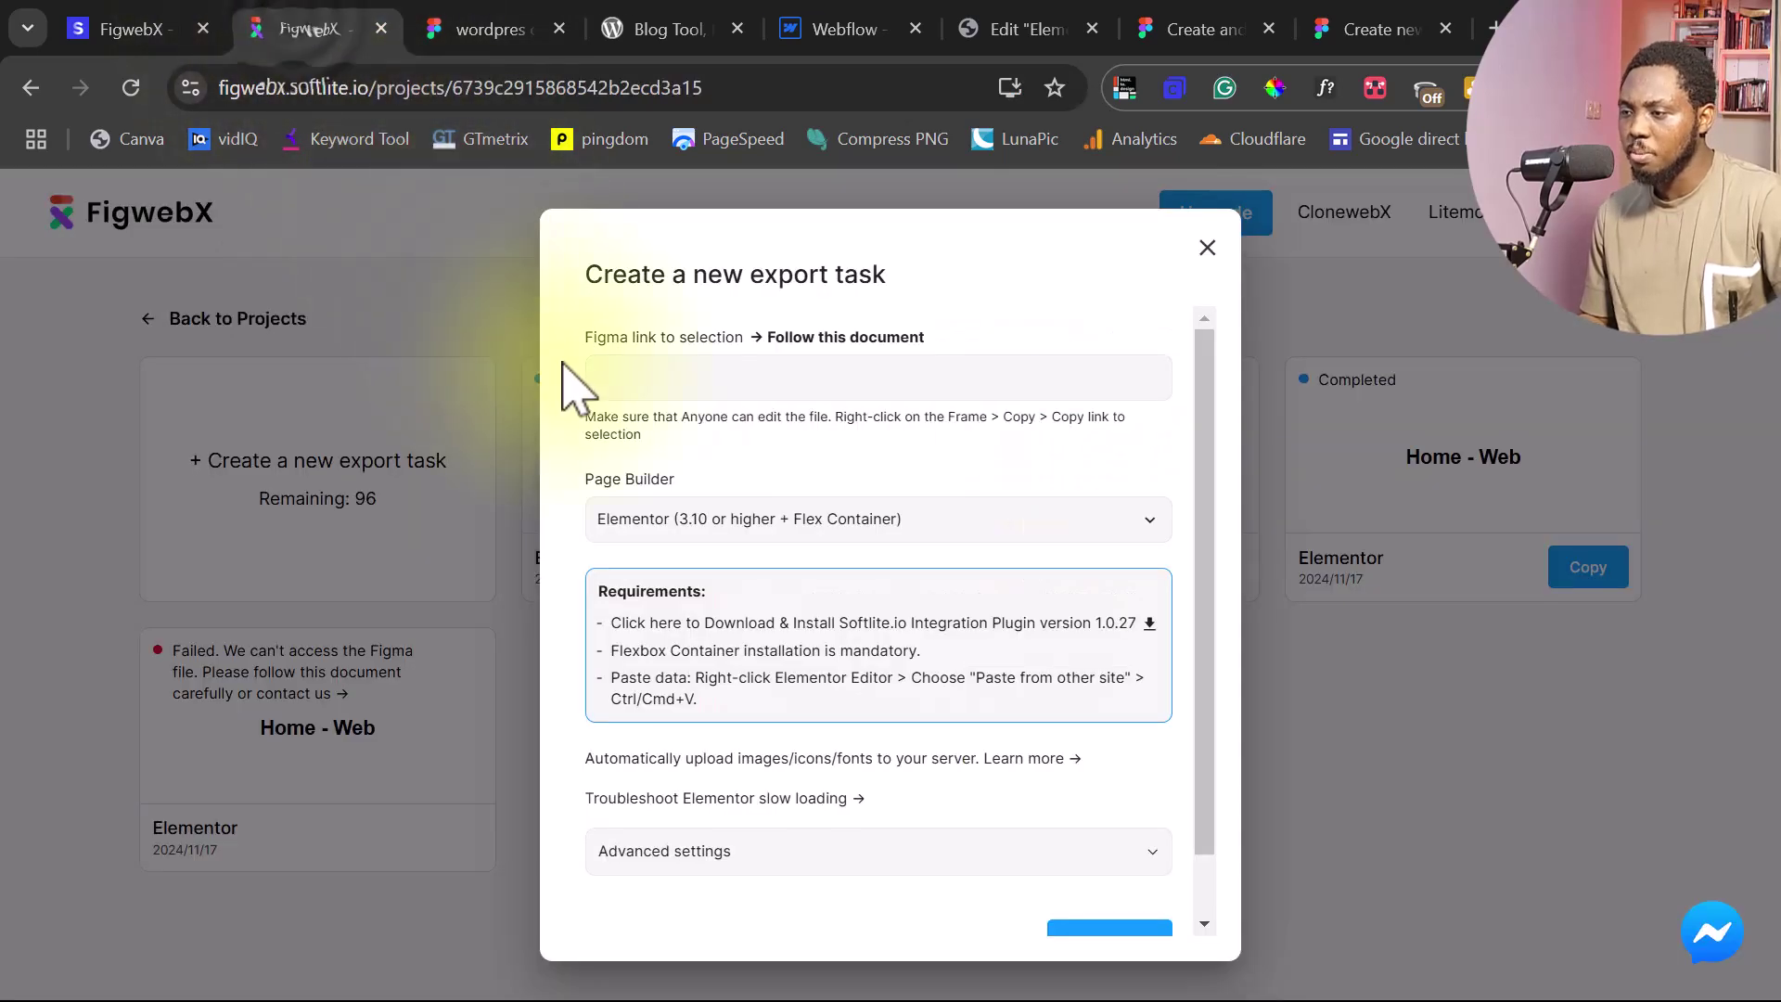
left_click(614, 381)
key("ctrl+v")
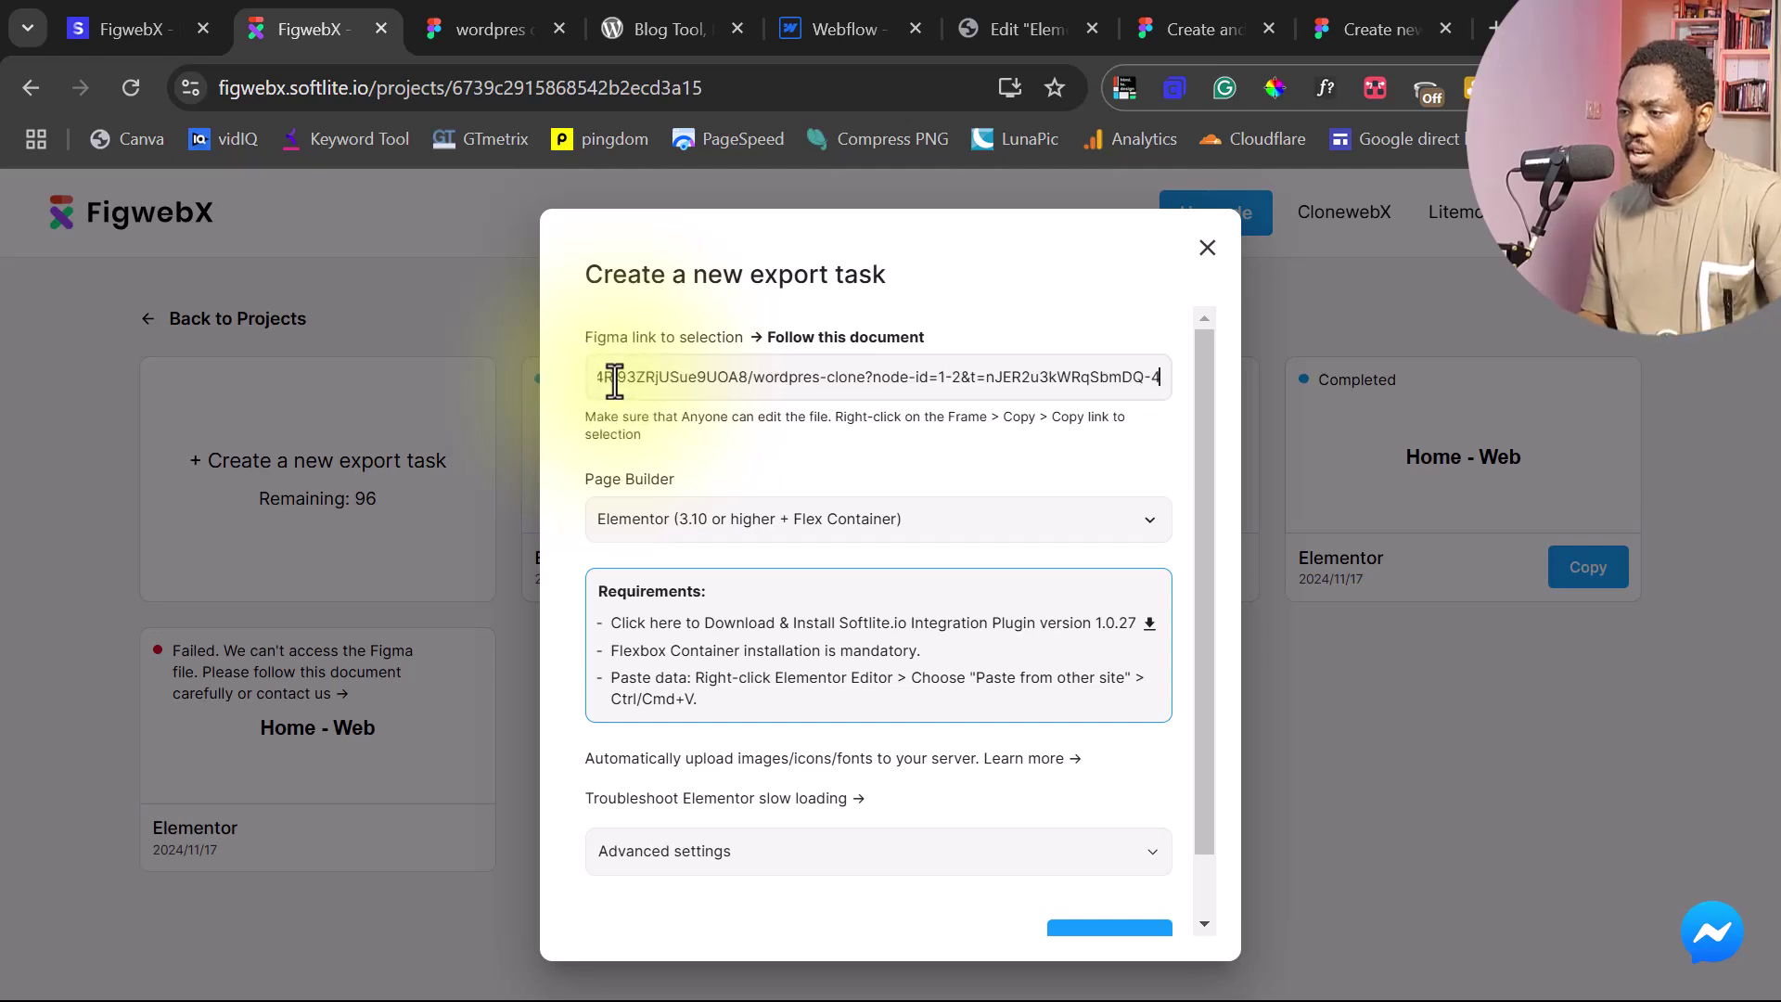
left_click(992, 529)
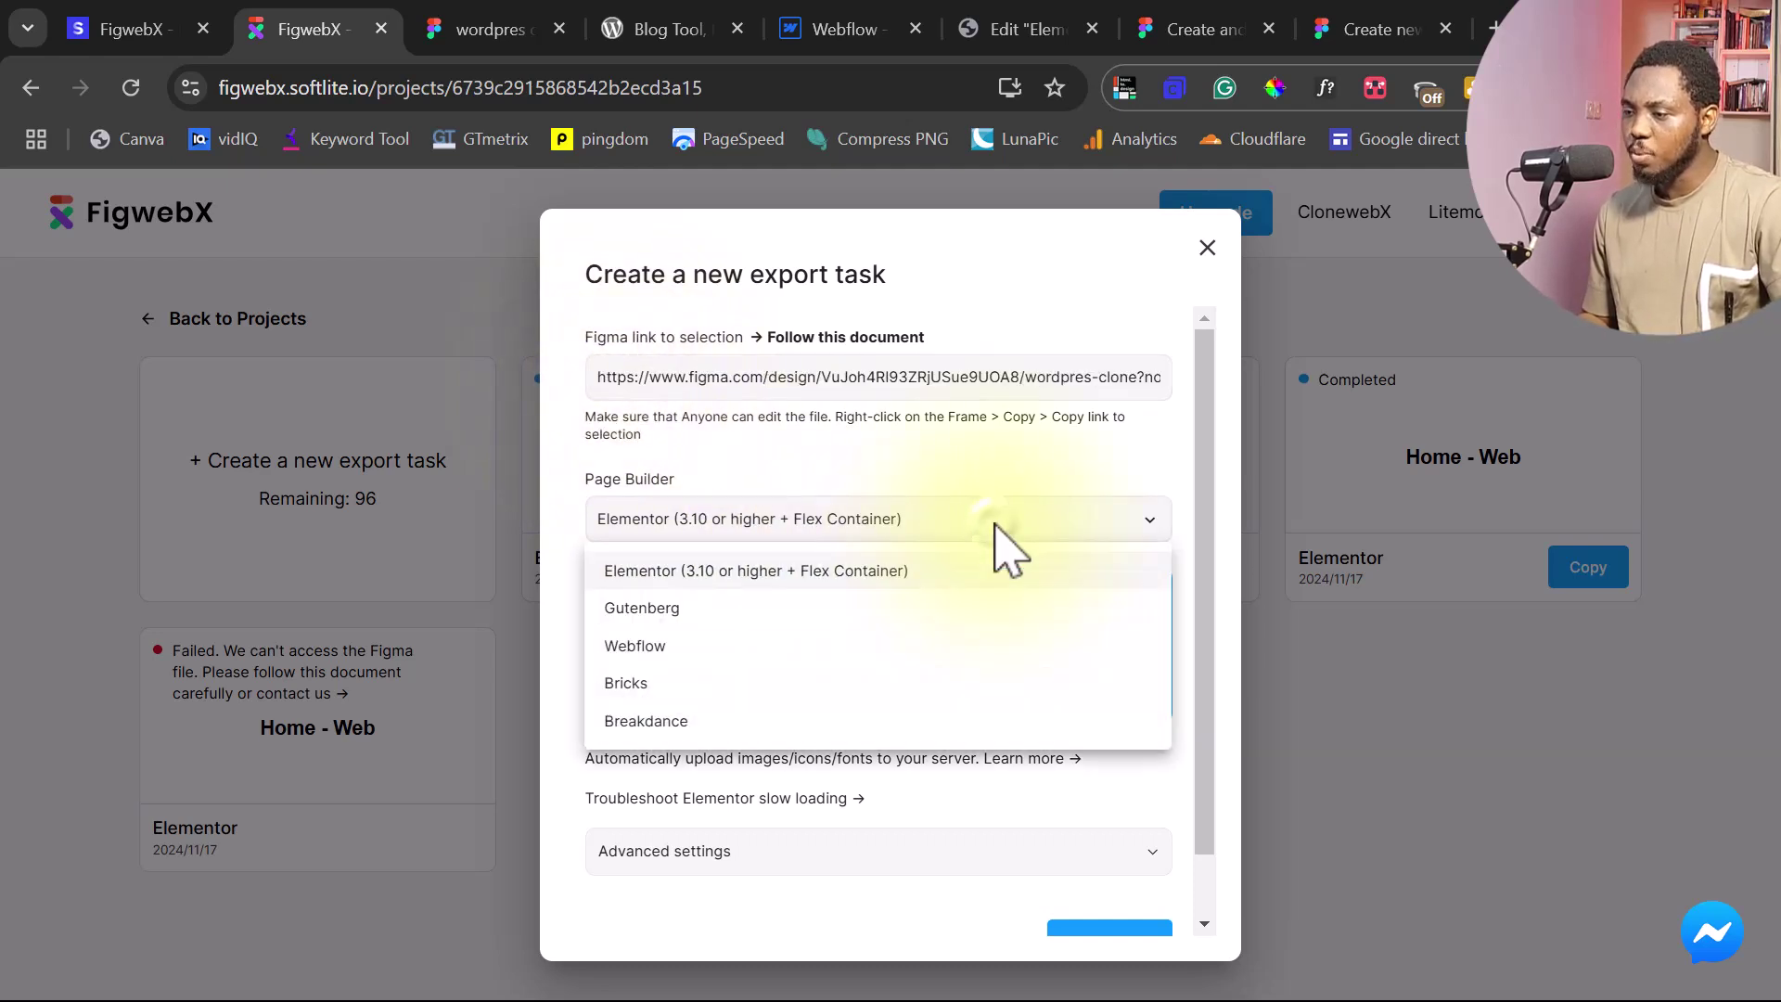
left_click(680, 649)
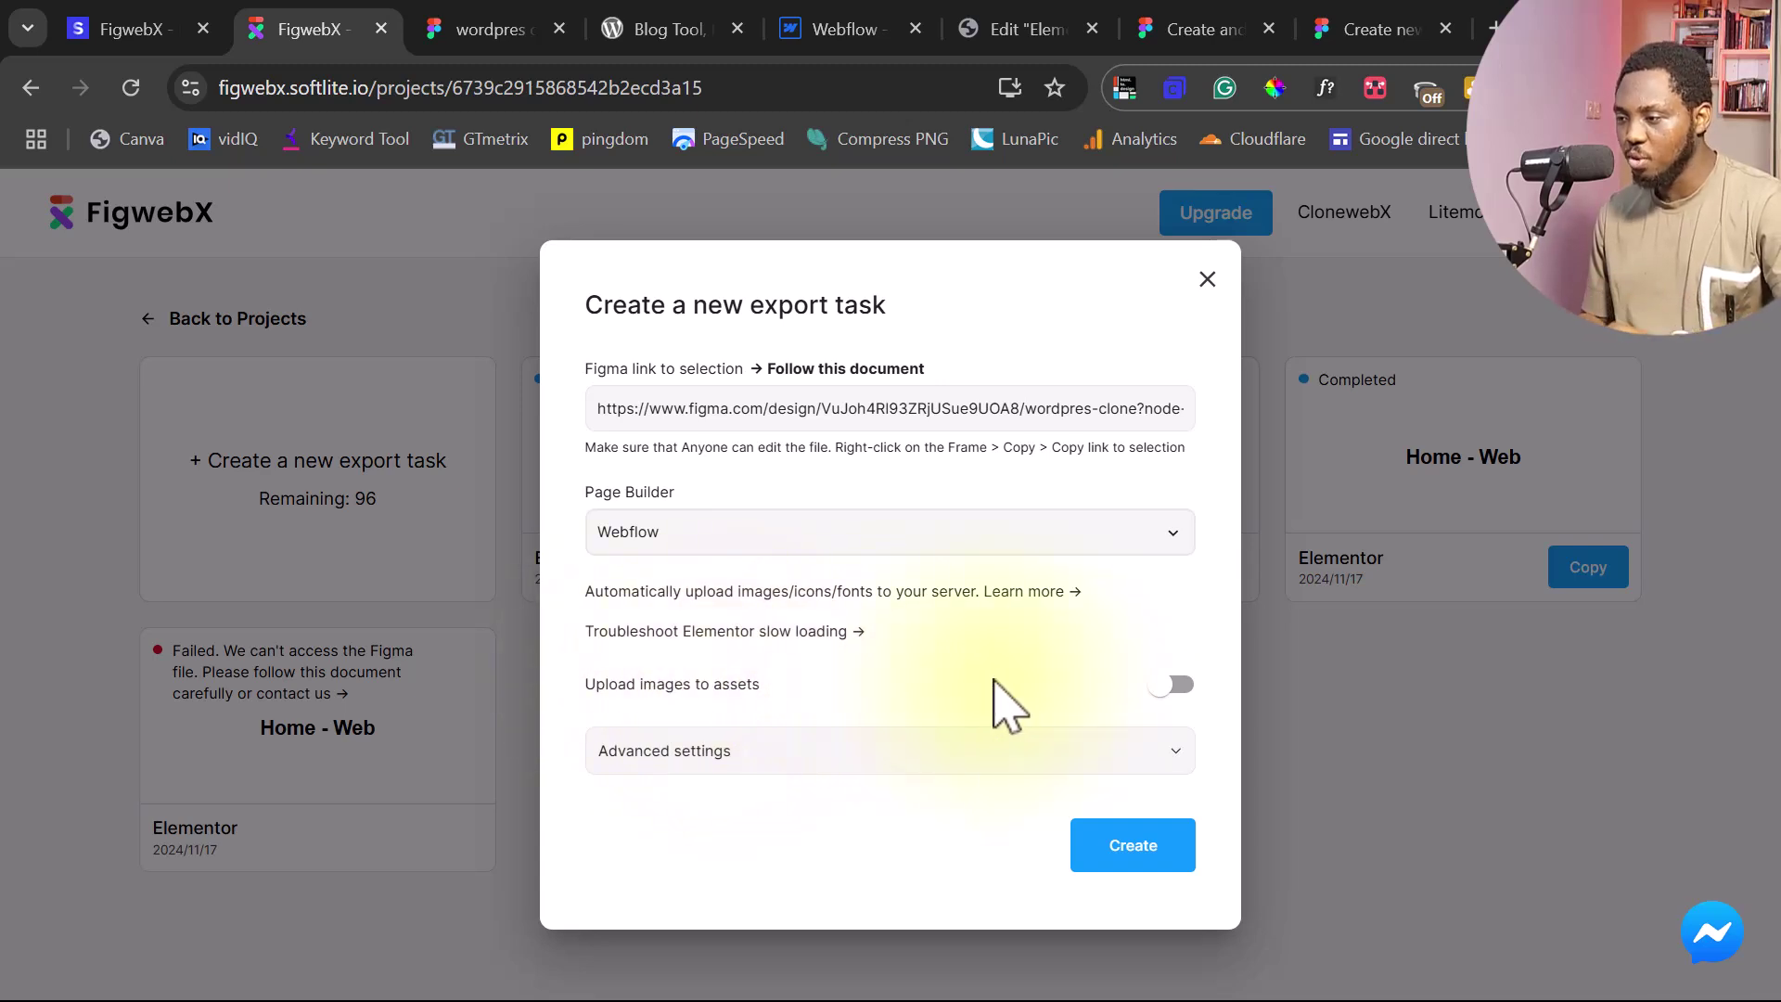
Enable uploading images to assets and create the Webflow export task
left_click(1172, 685)
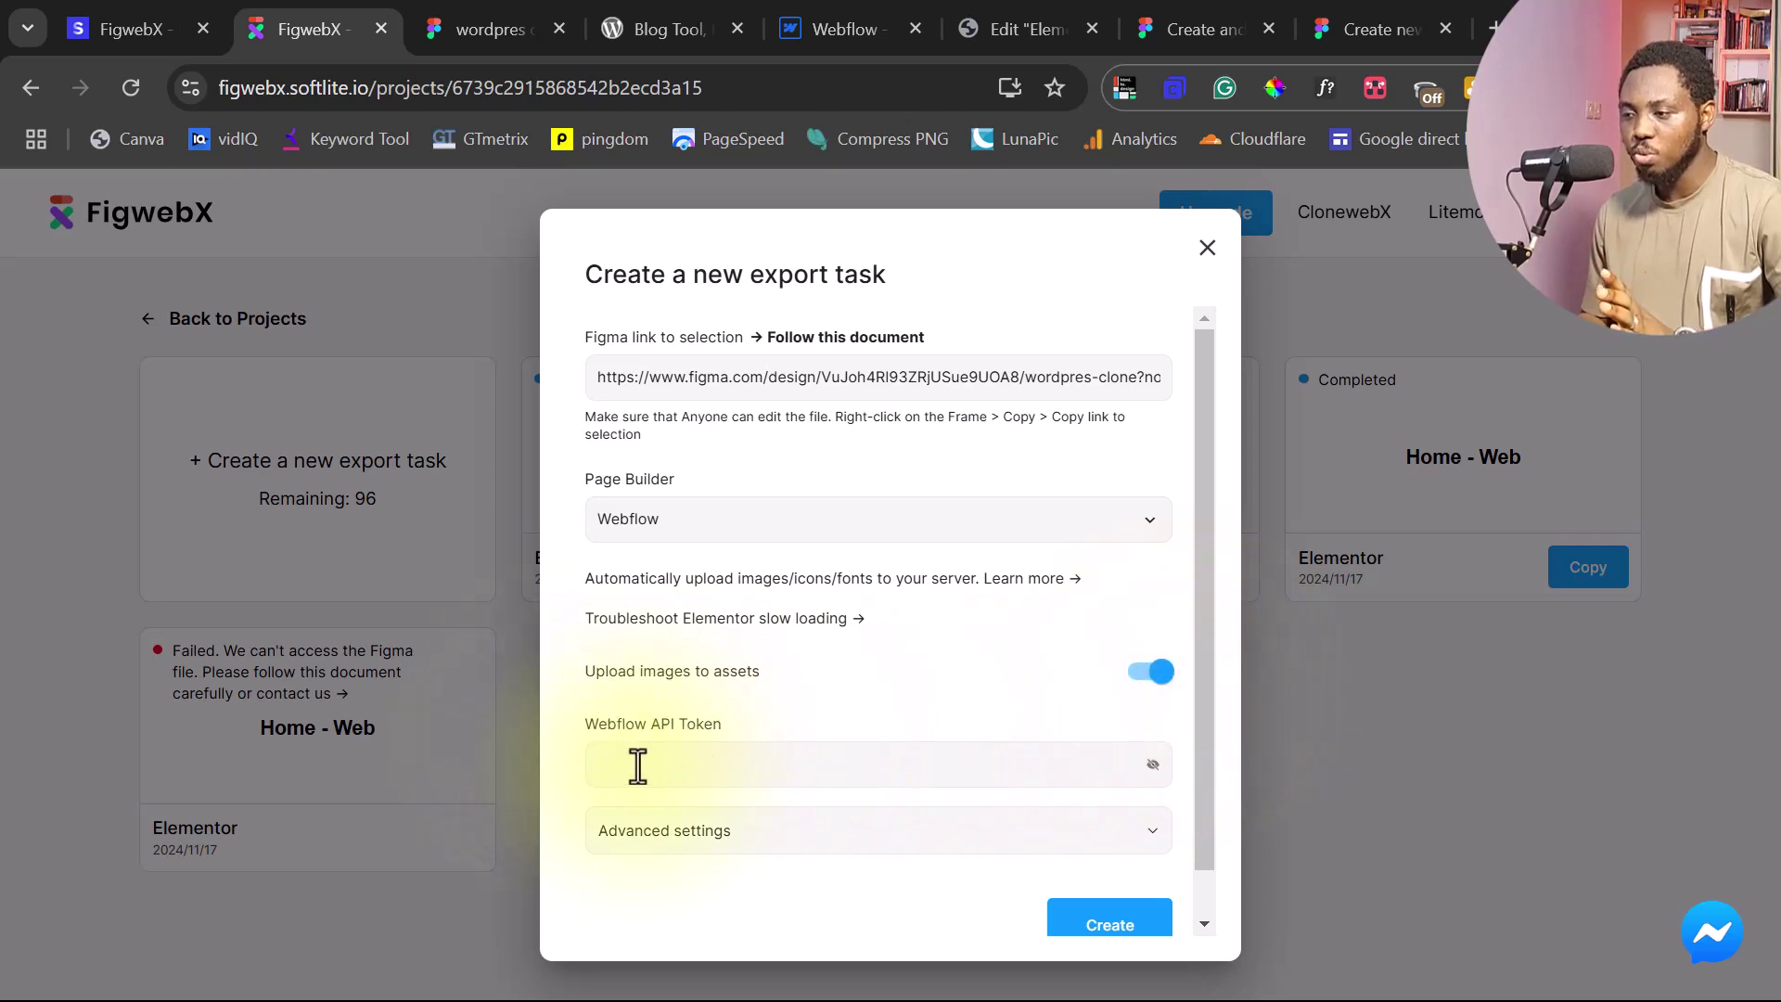
scroll(1042, 787, "down", 1)
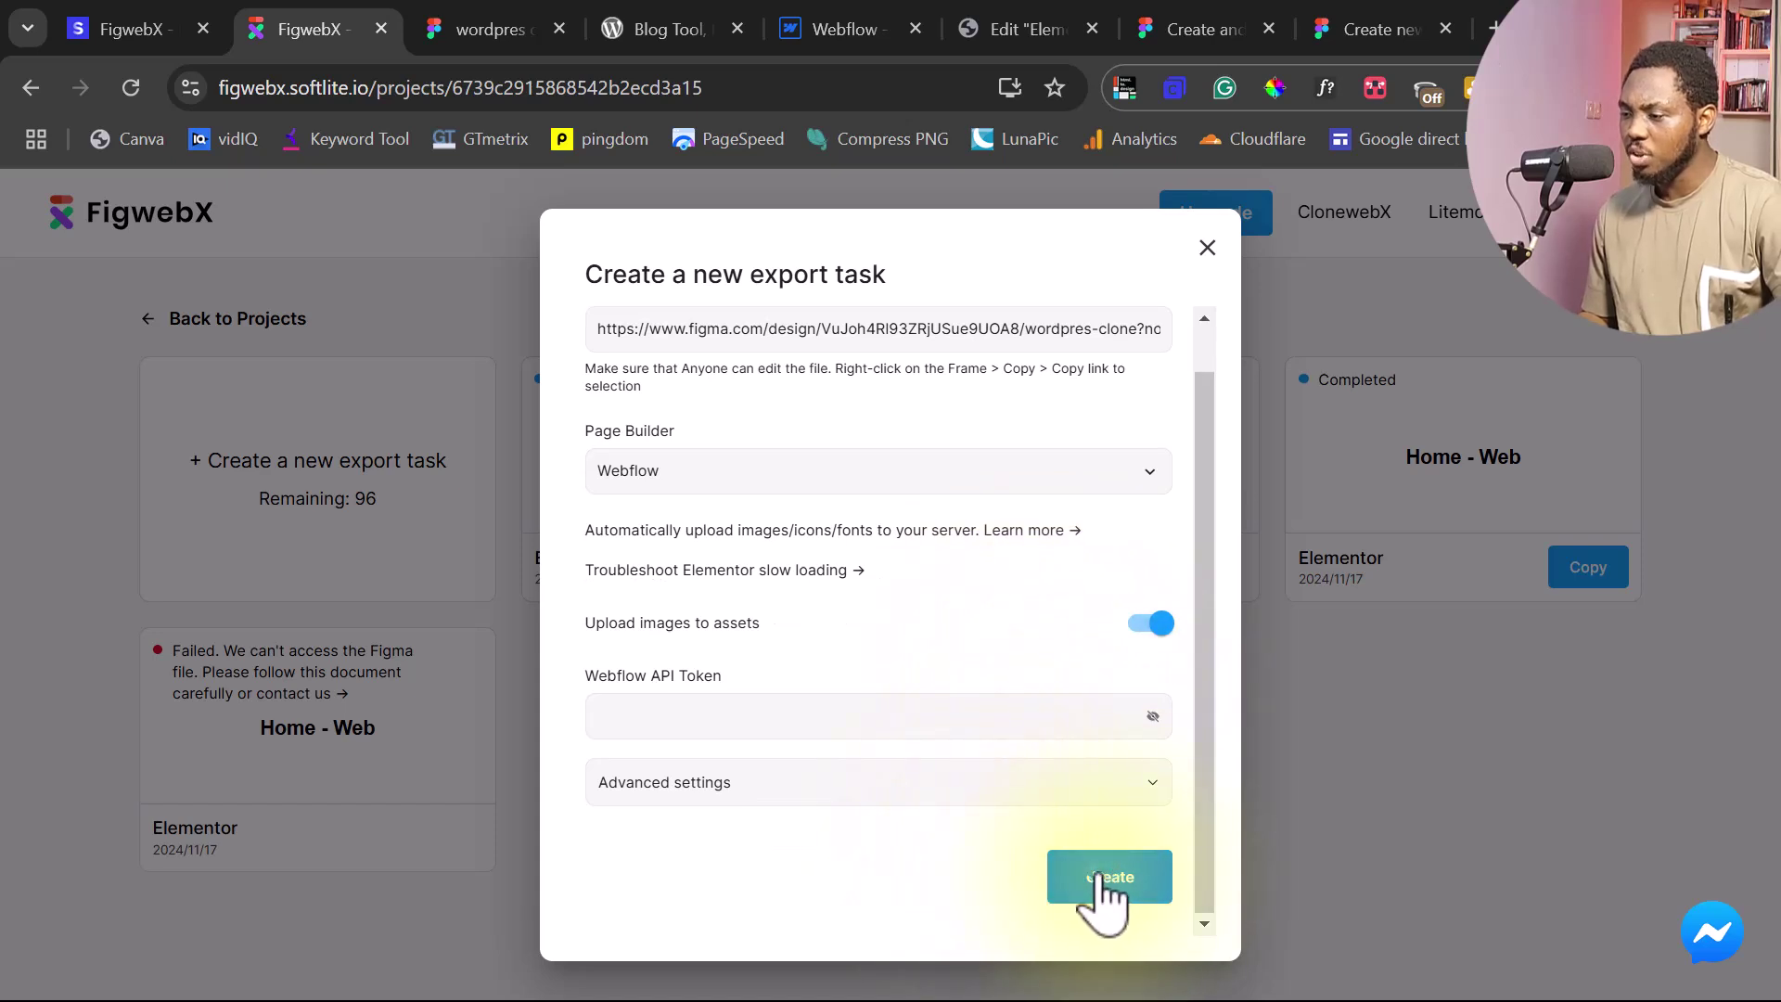
left_click(1104, 889)
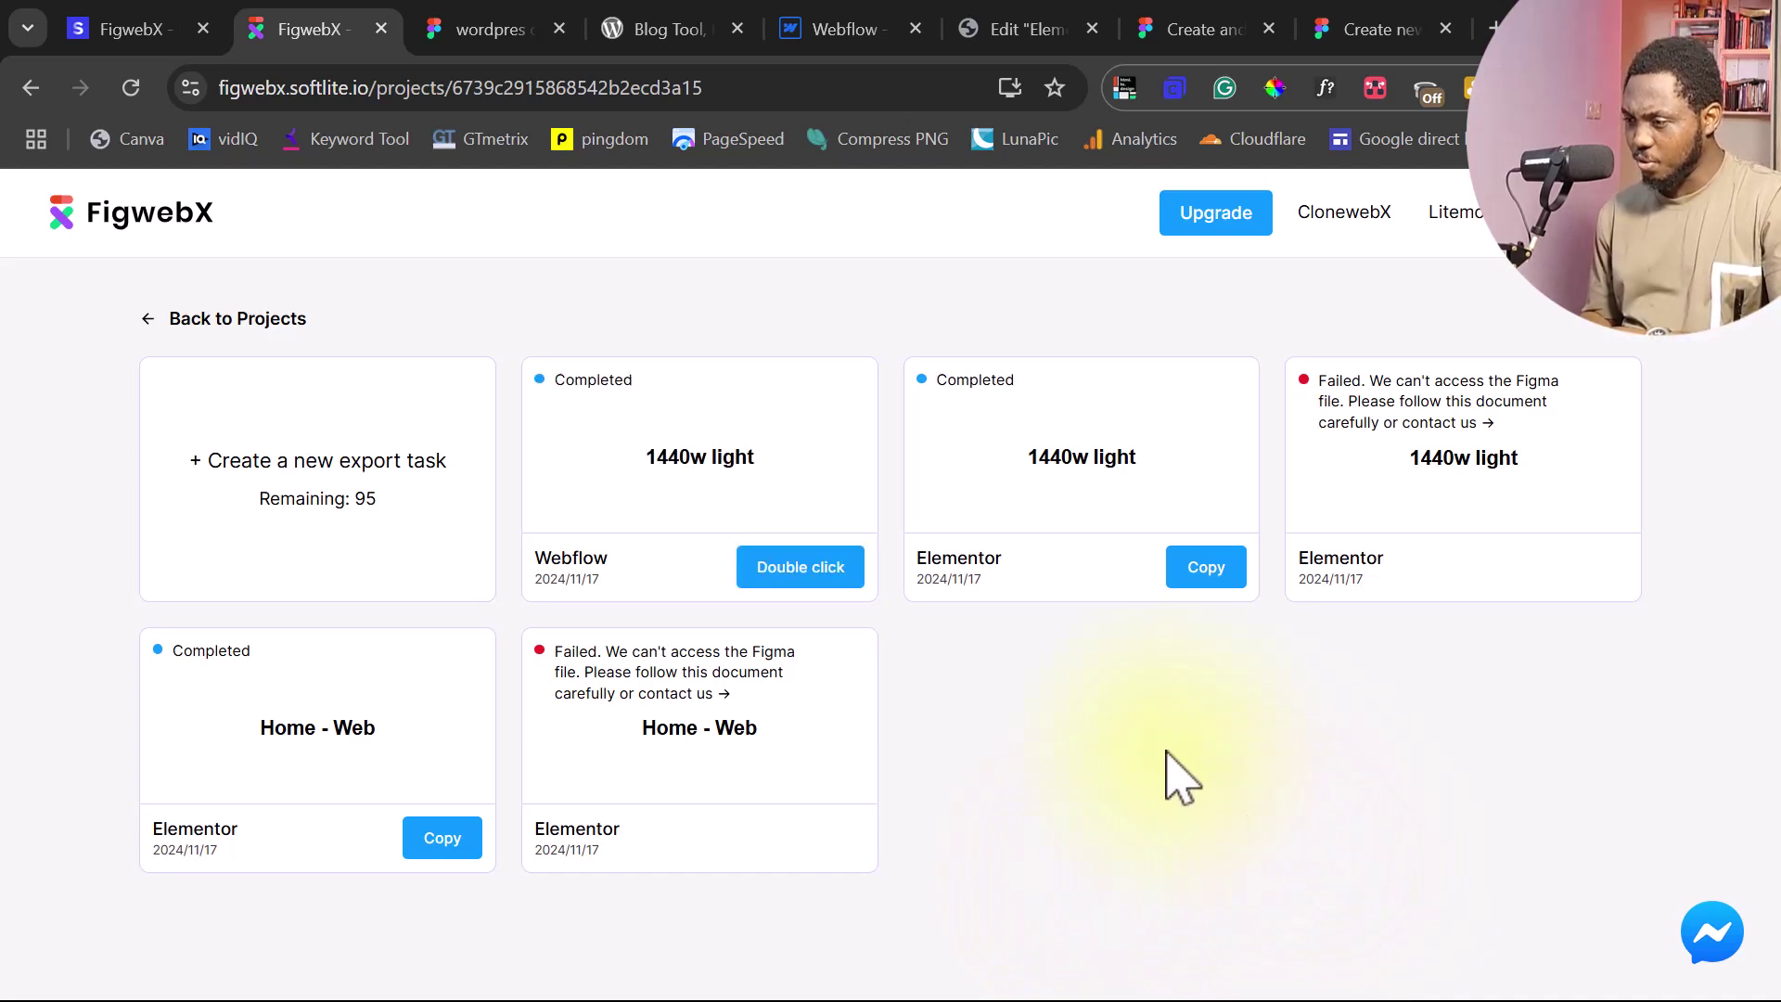
Copy the completed 1440w light Webflow export and paste it into the body of the blank Test page in the Webflow designer
double_click(801, 569)
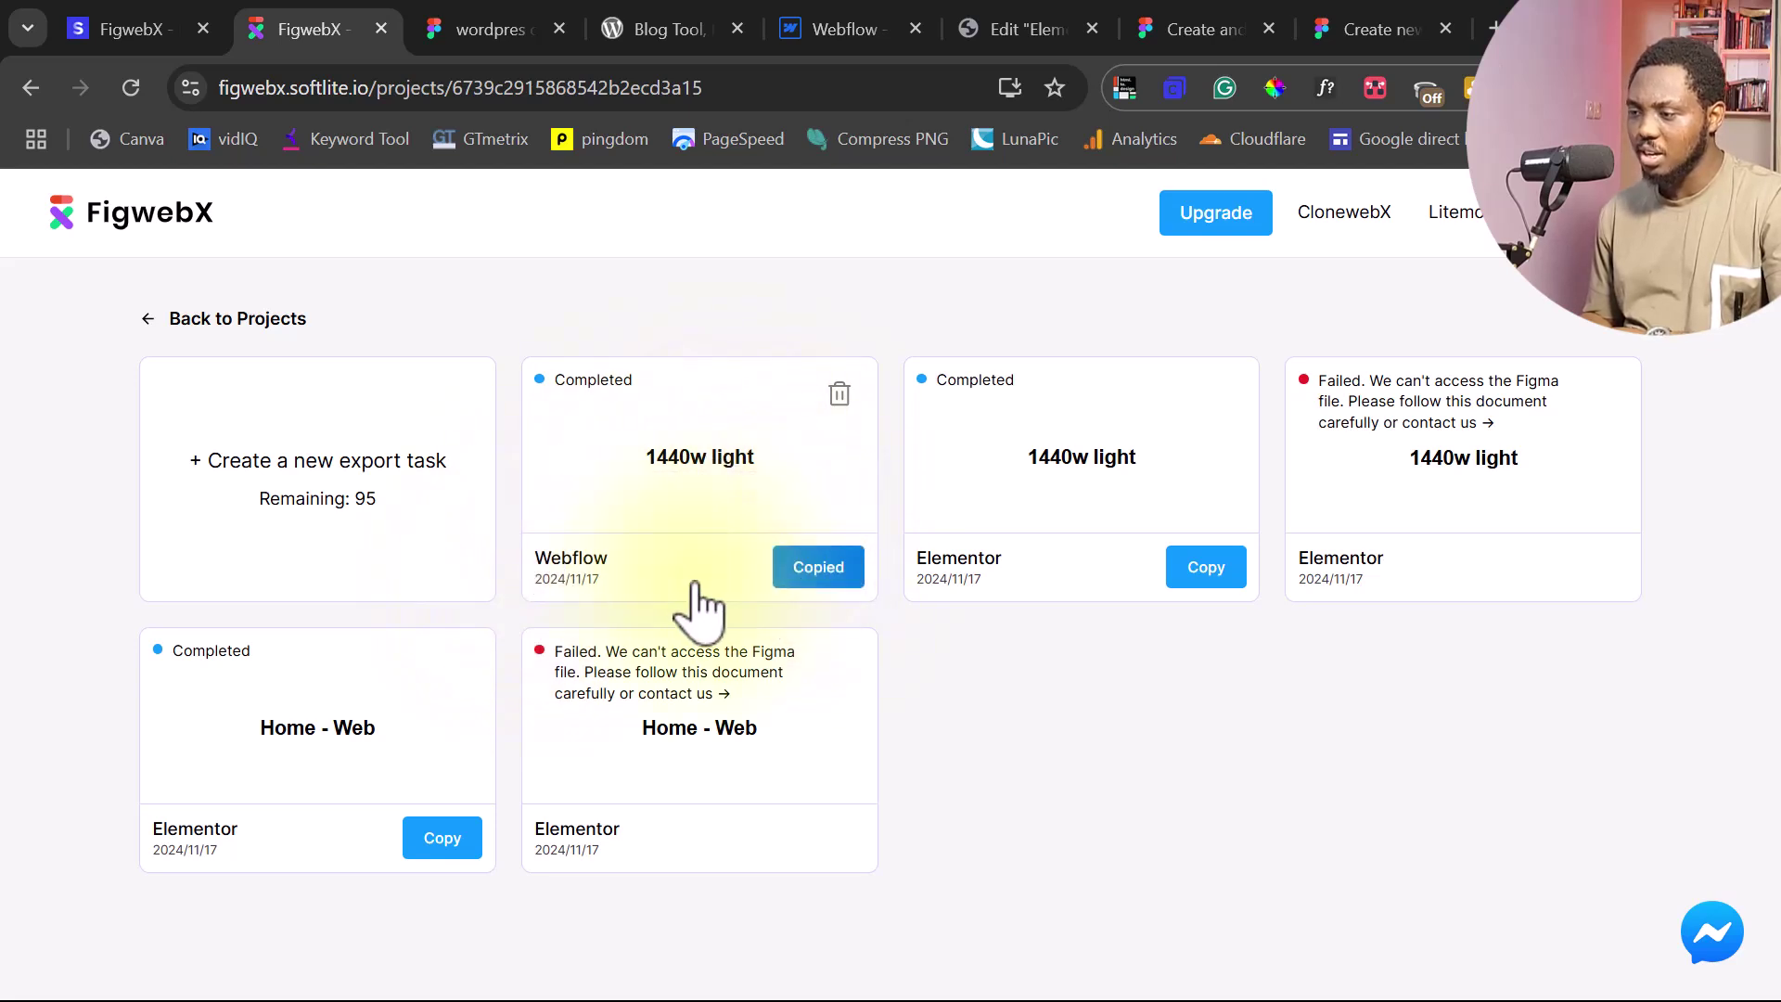
left_click(845, 36)
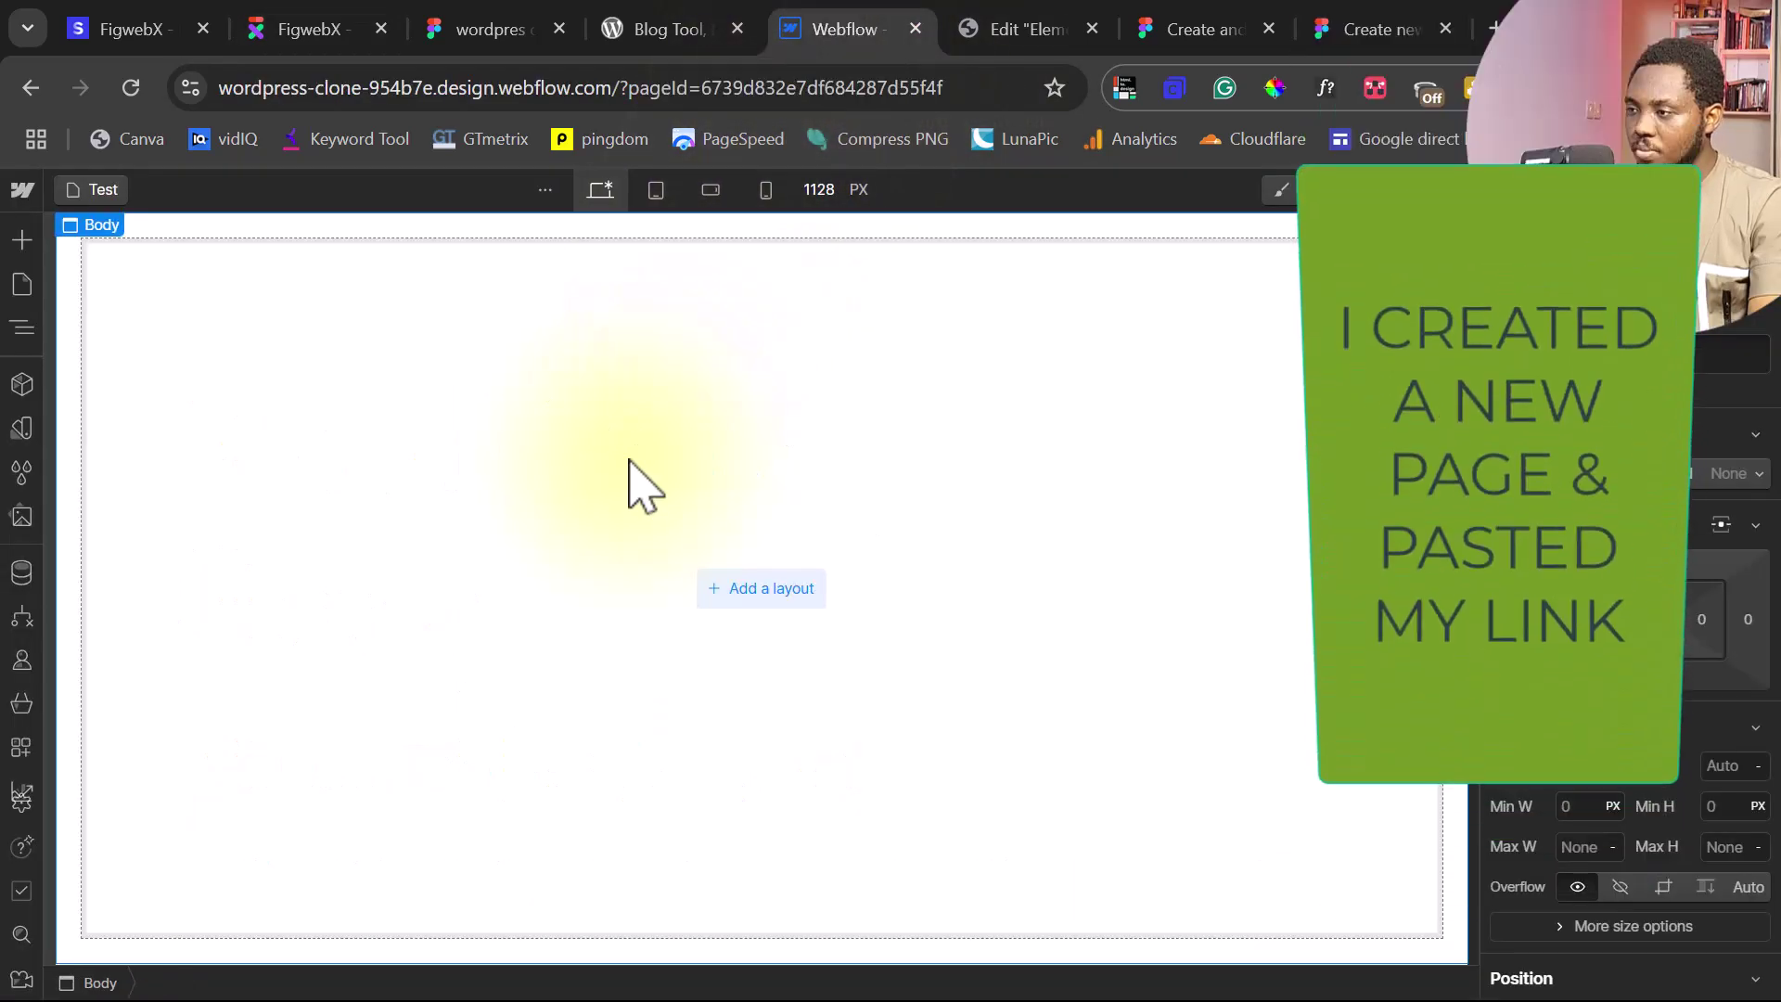
key("ctrl+v")
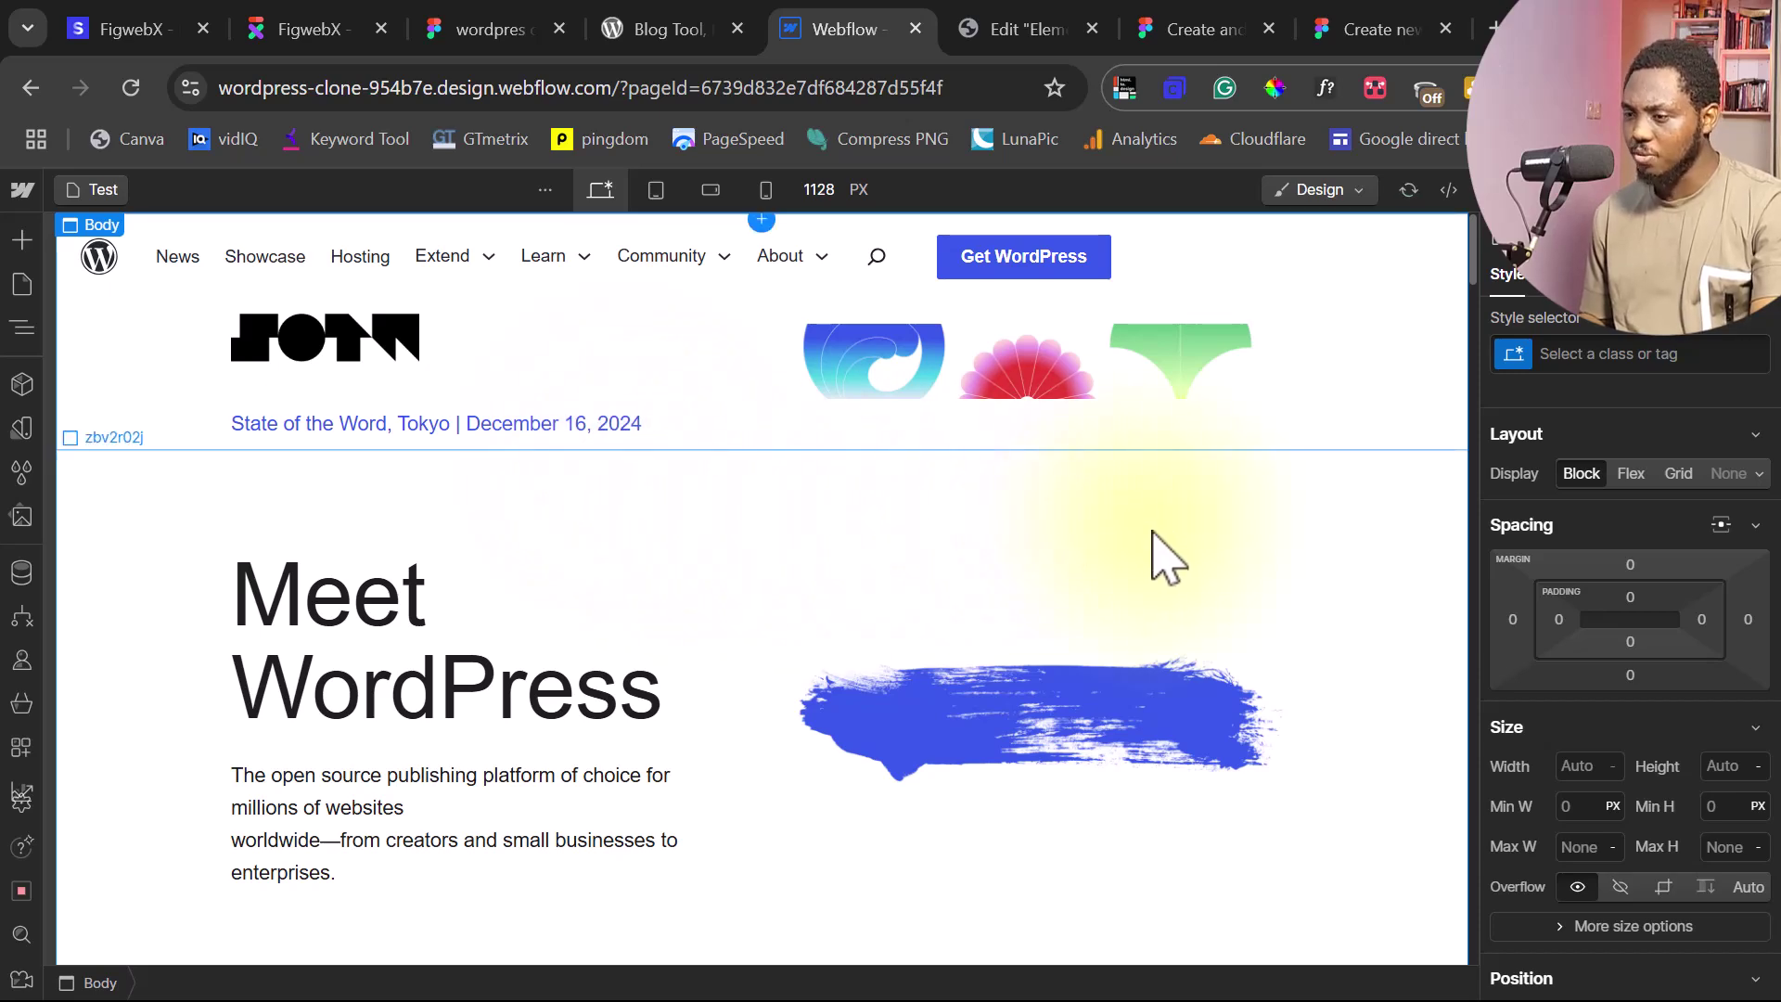
Examine the pasted Test page in the desktop, tablet, mobile landscape and mobile portrait layouts
scroll(1160, 557, "down", 20)
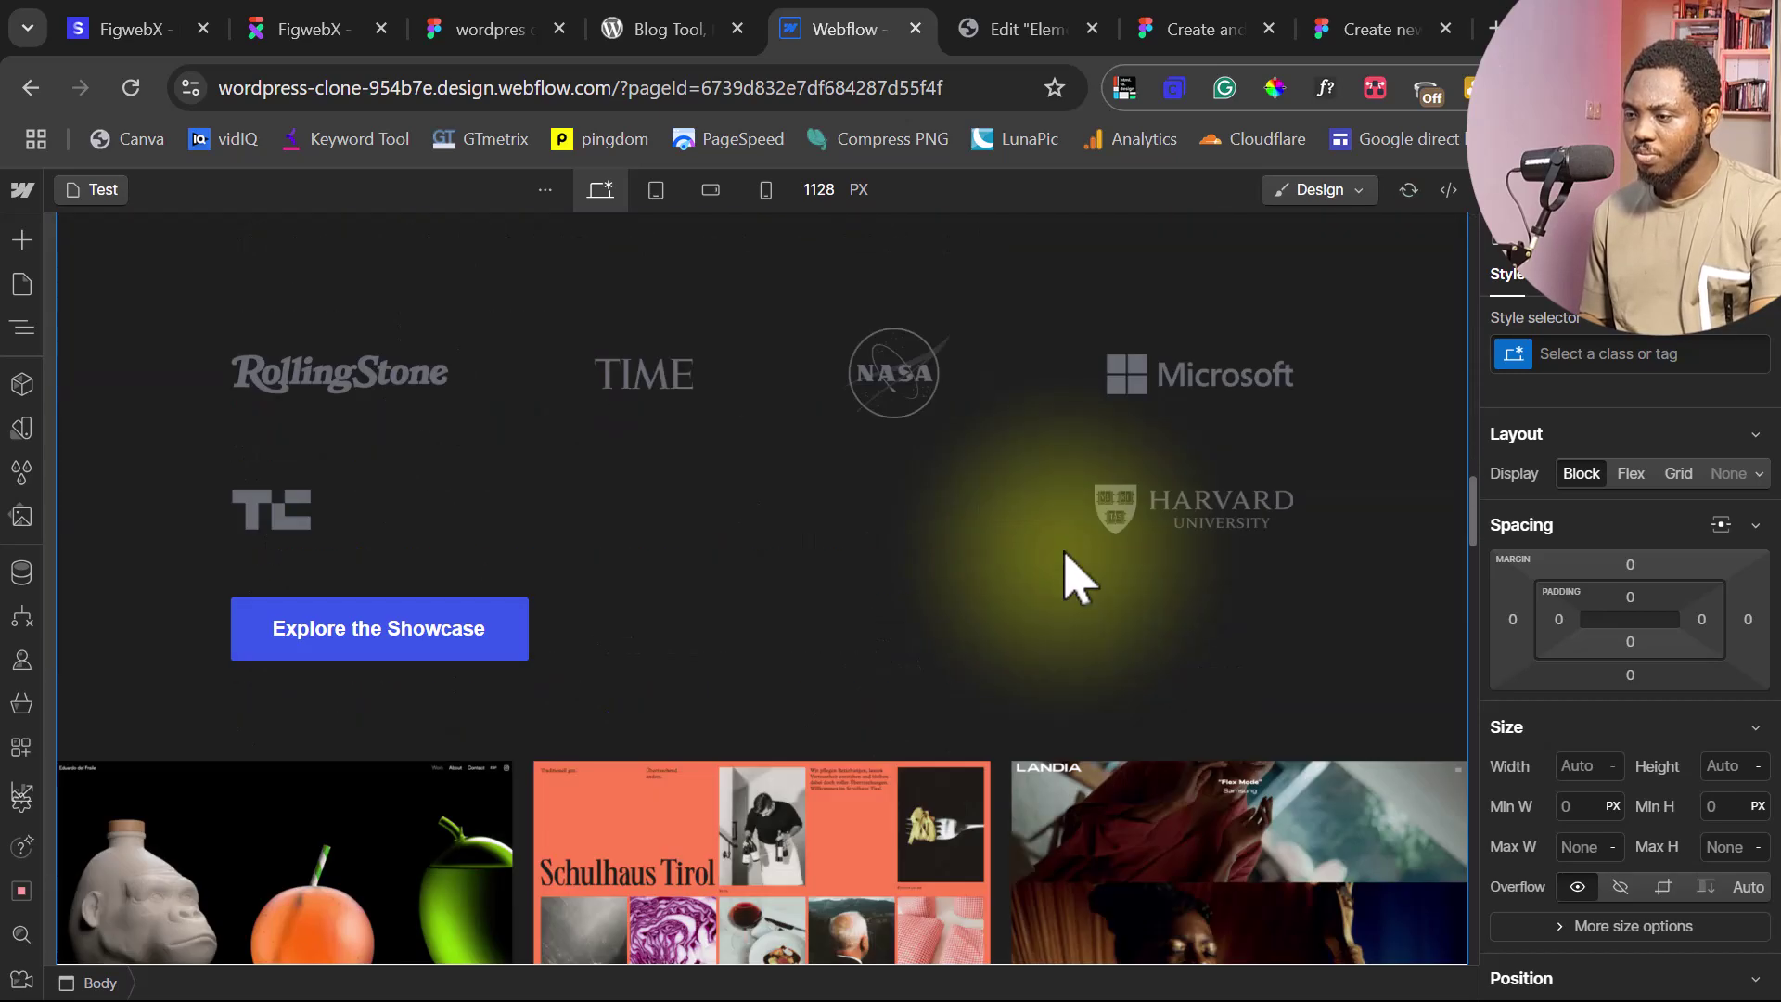
scroll(1067, 568, "down", 15)
scroll(1067, 567, "up", 20)
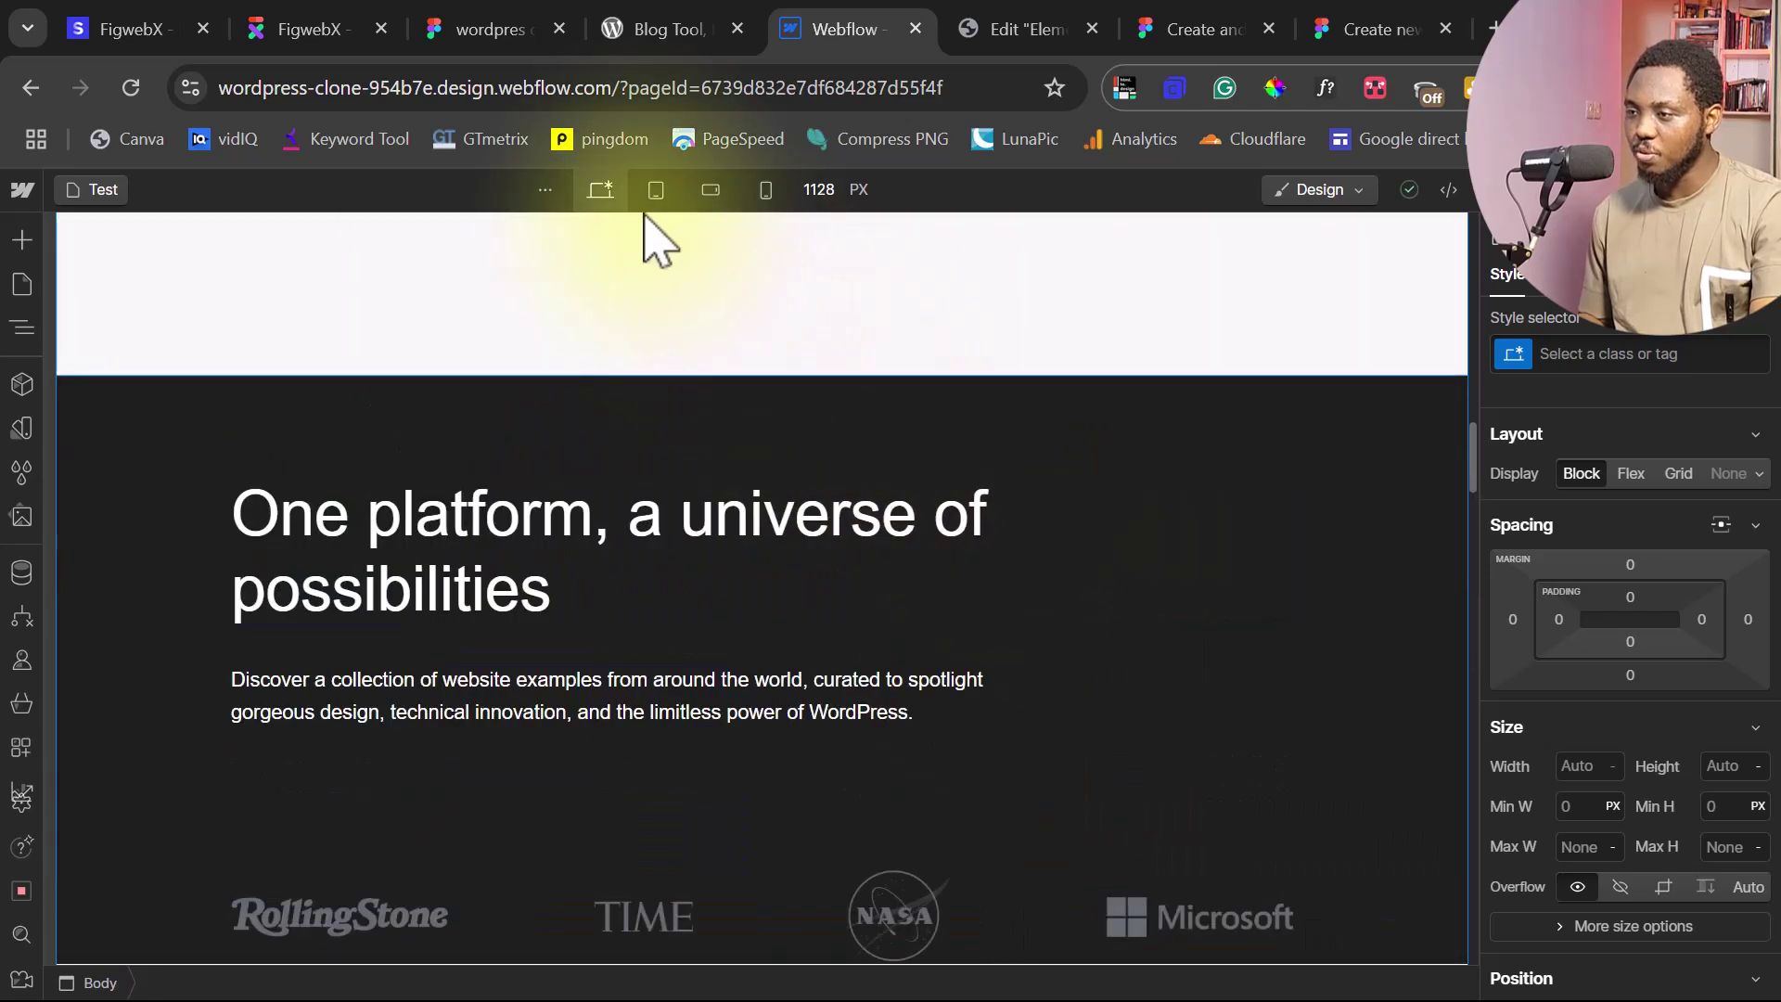
left_click(657, 192)
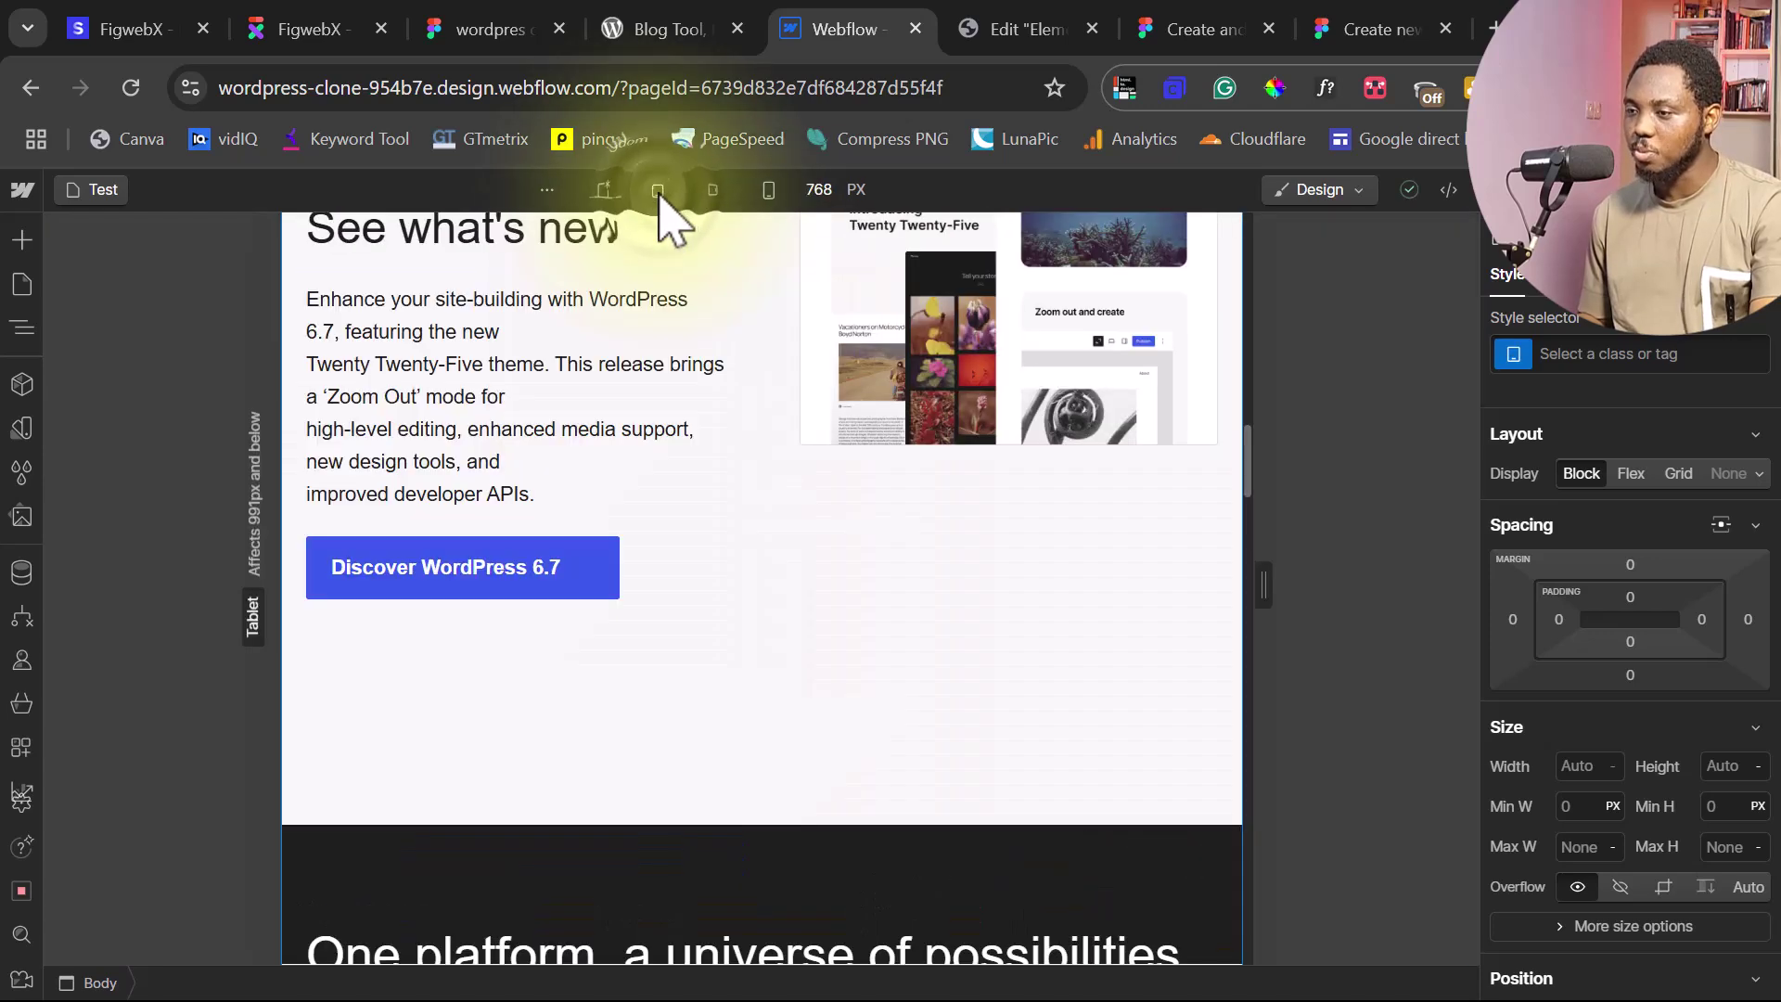
left_click(711, 190)
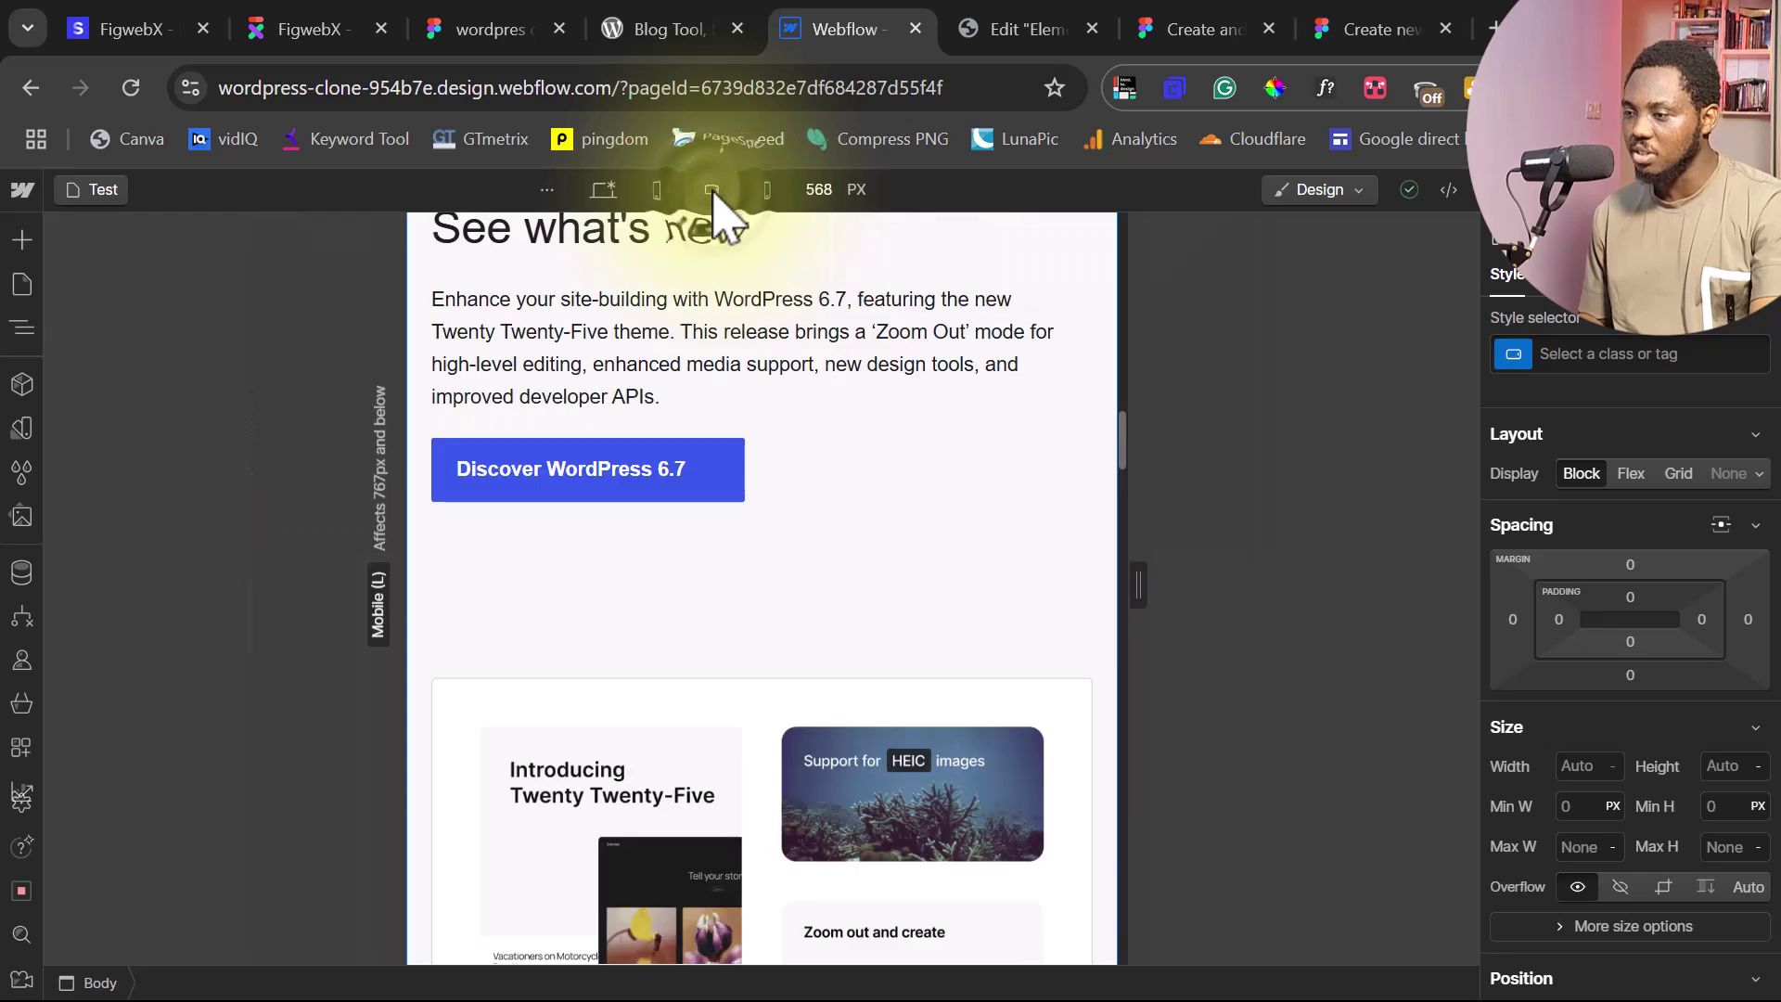
scroll(756, 529, "down", 10)
left_click(768, 191)
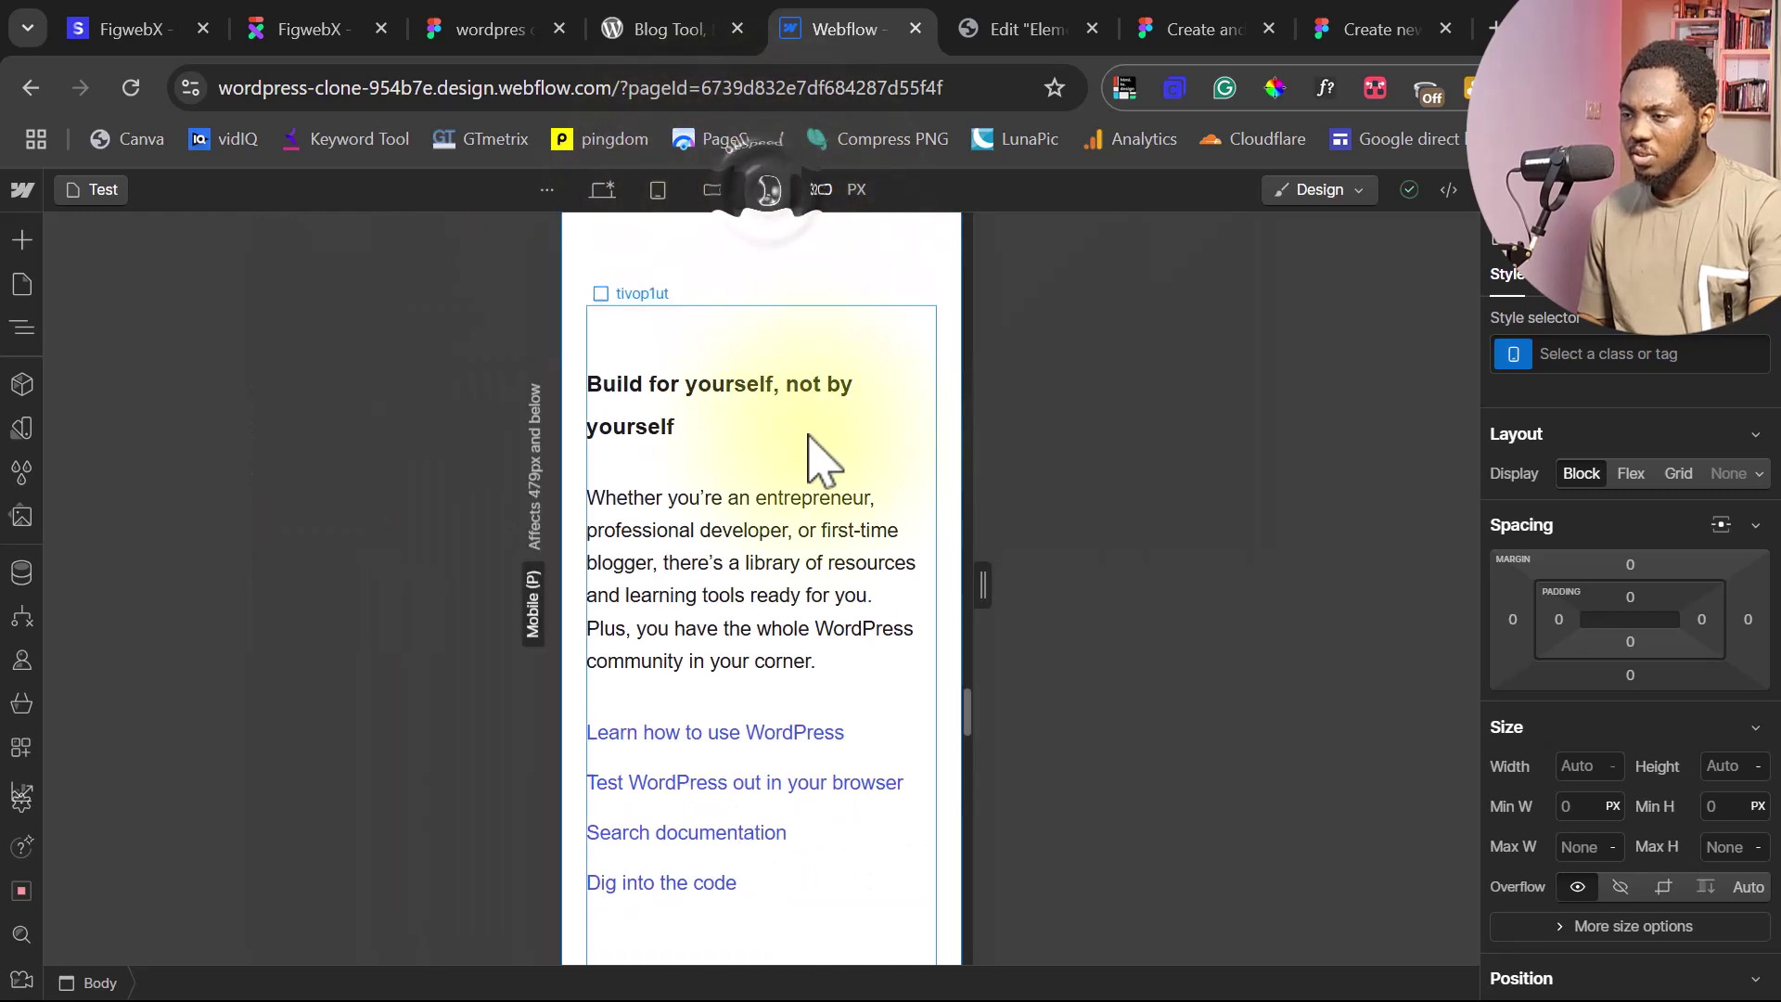
scroll(795, 533, "down", 10)
scroll(795, 542, "up", 15)
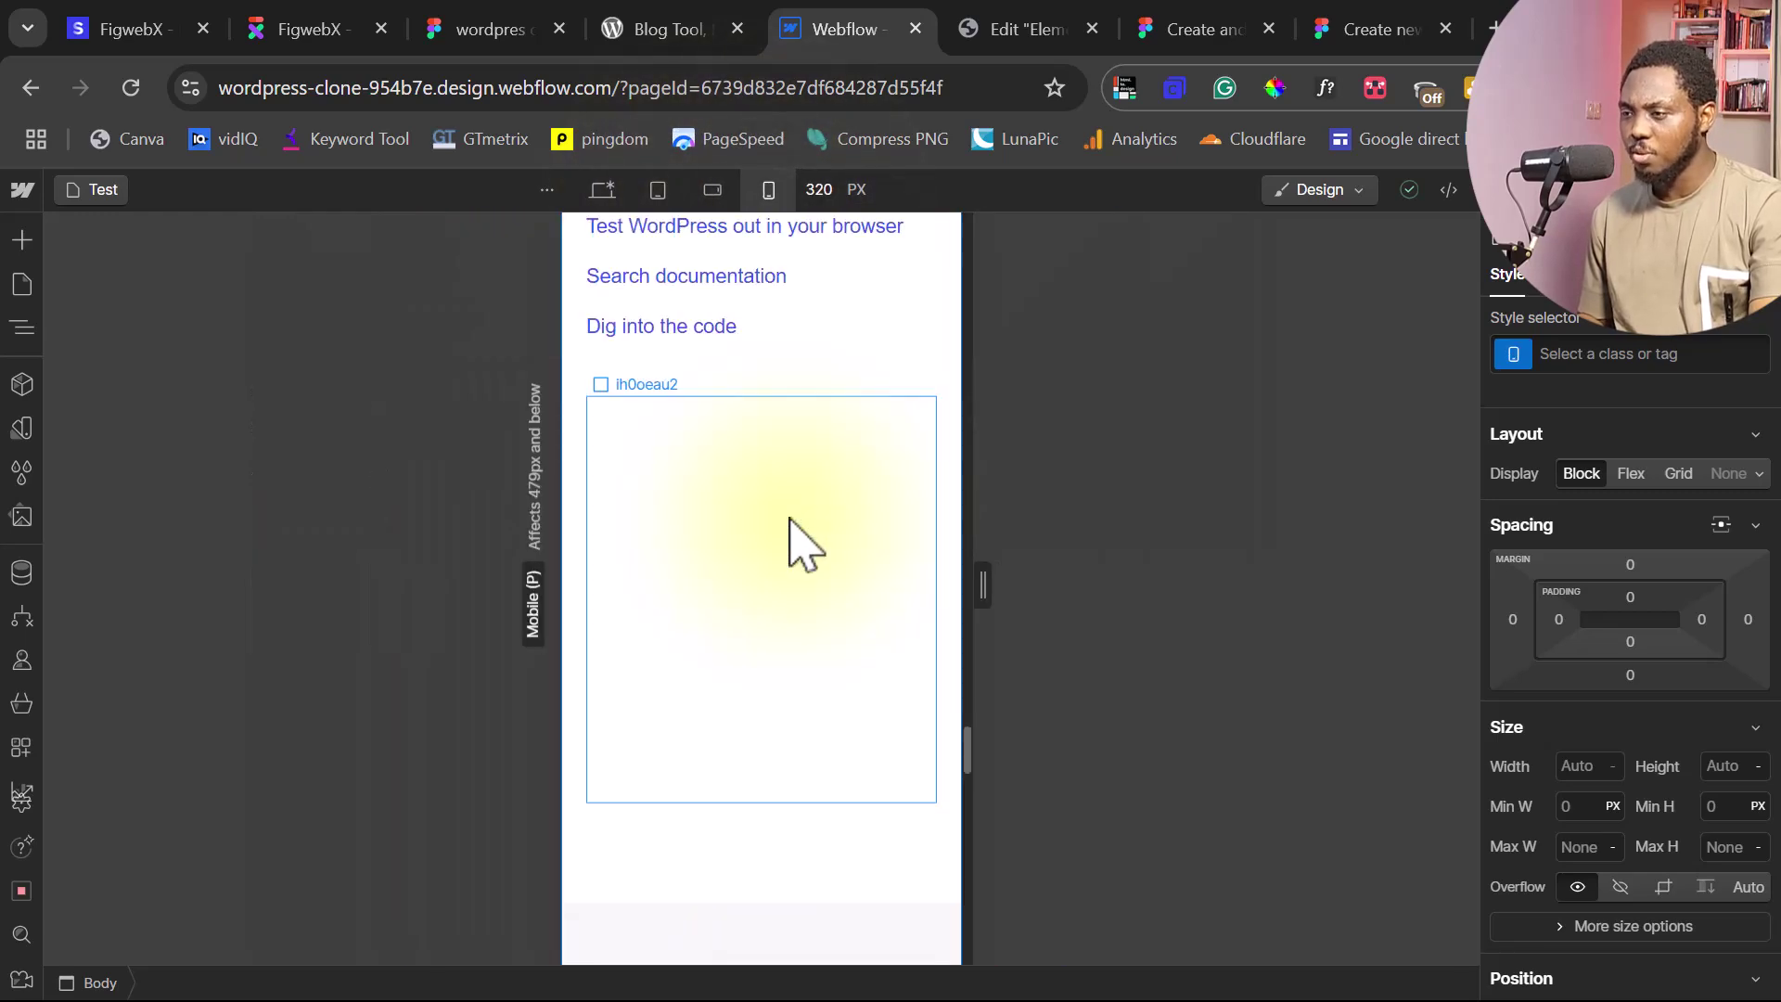
scroll(797, 544, "up", 15)
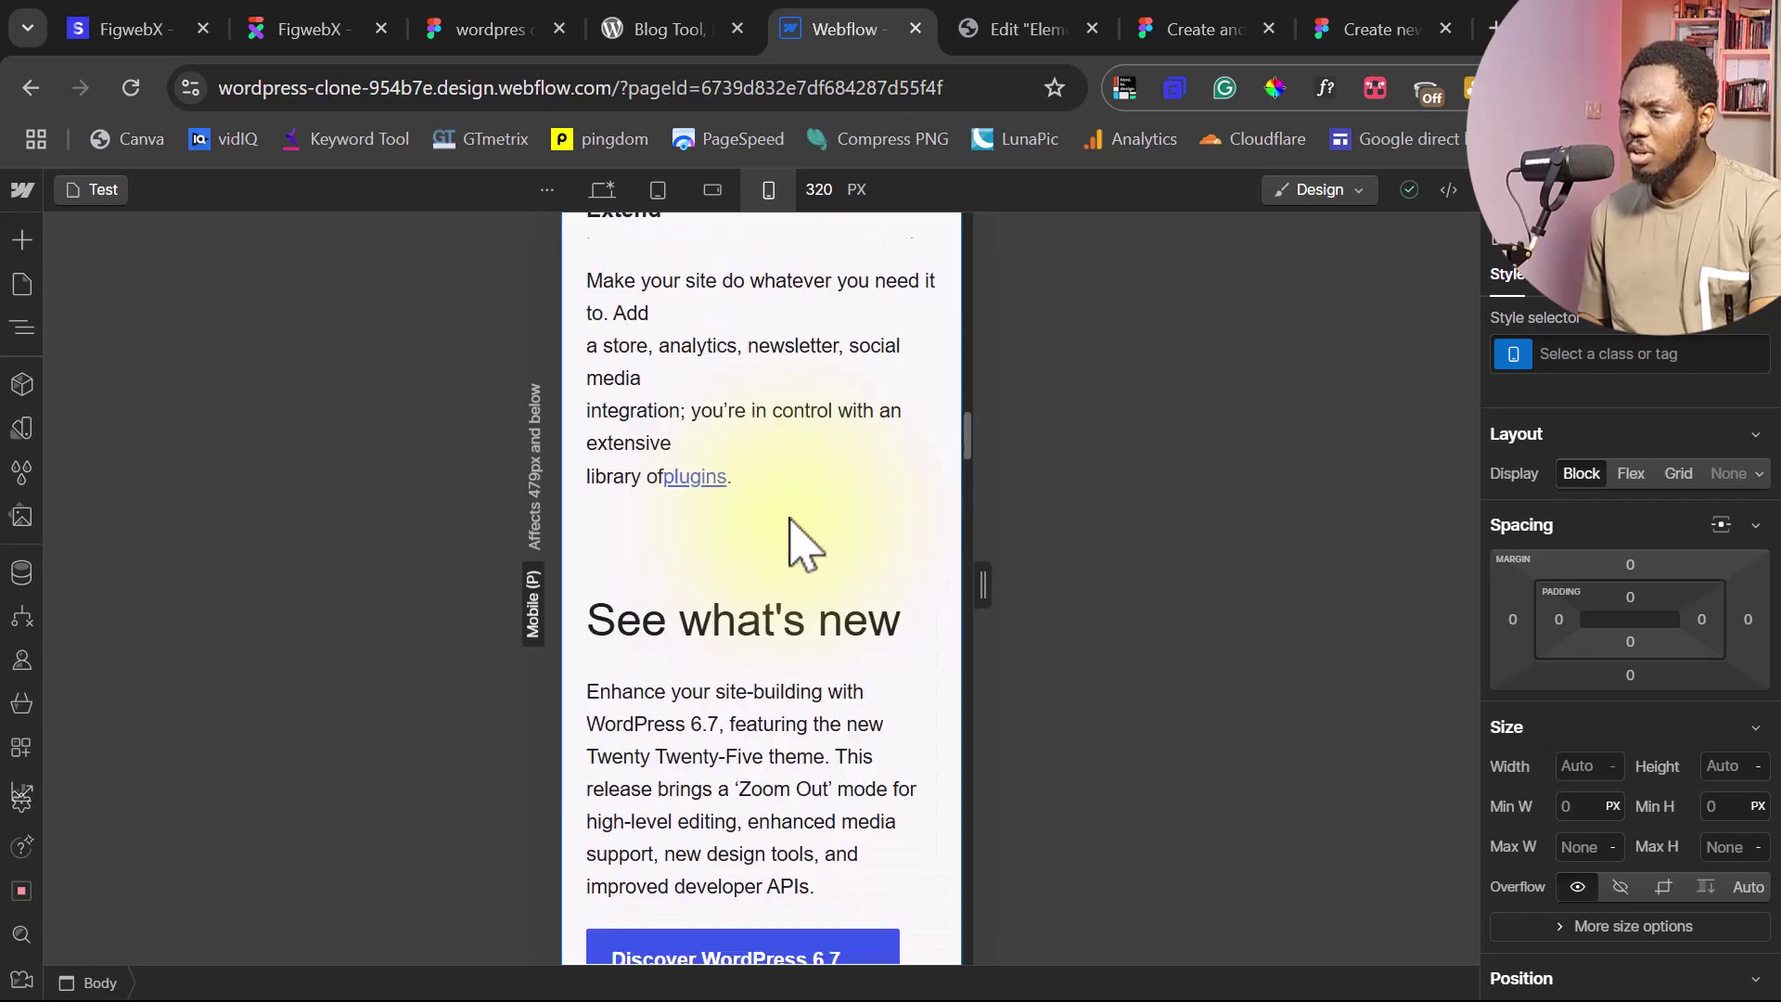